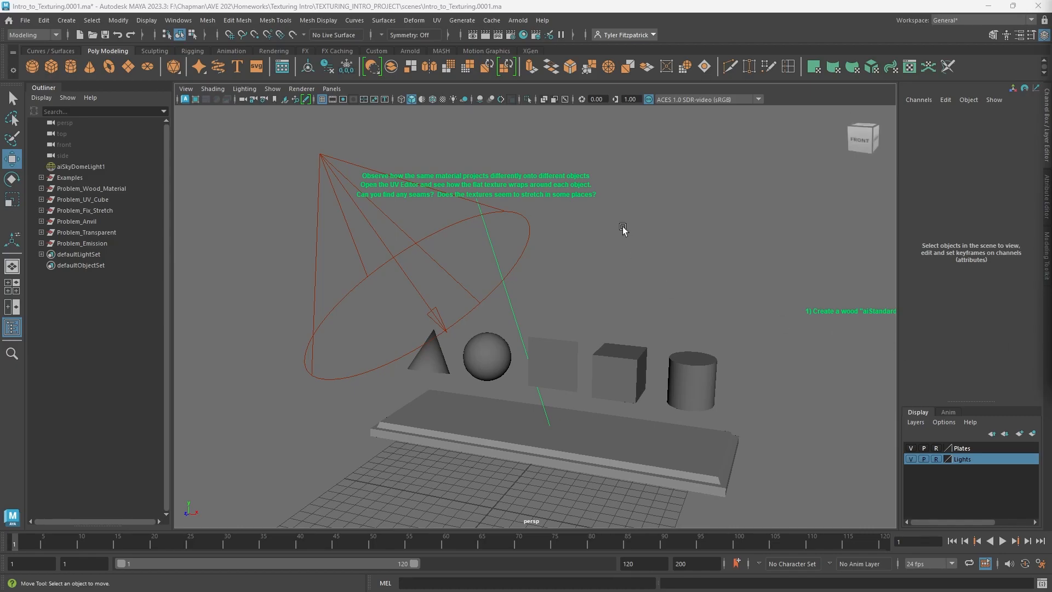
Switch the viewport to lit, textured shading using all lights
left_click(444, 100)
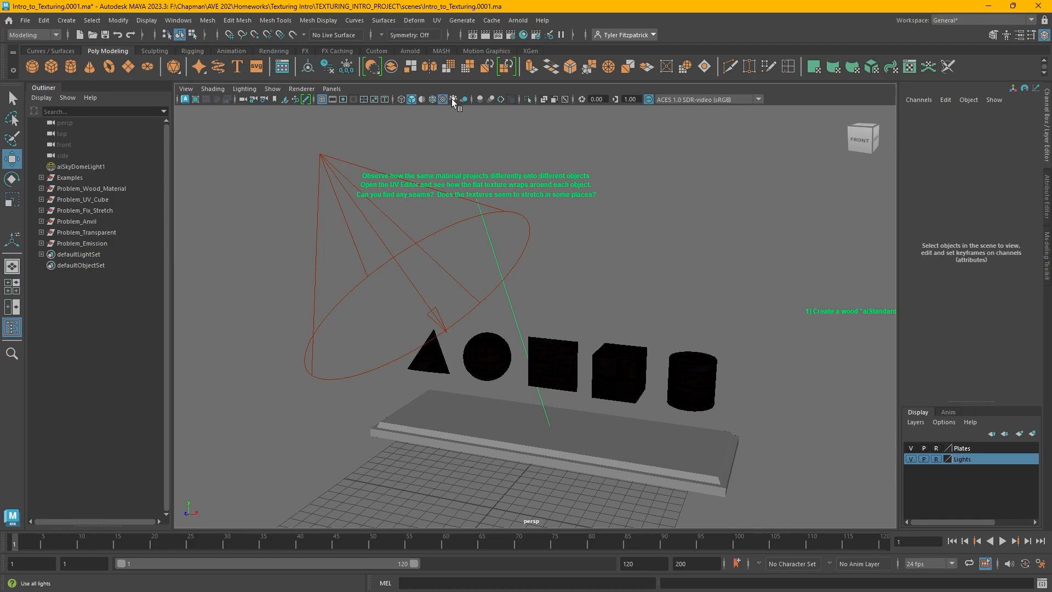
left_click(452, 99)
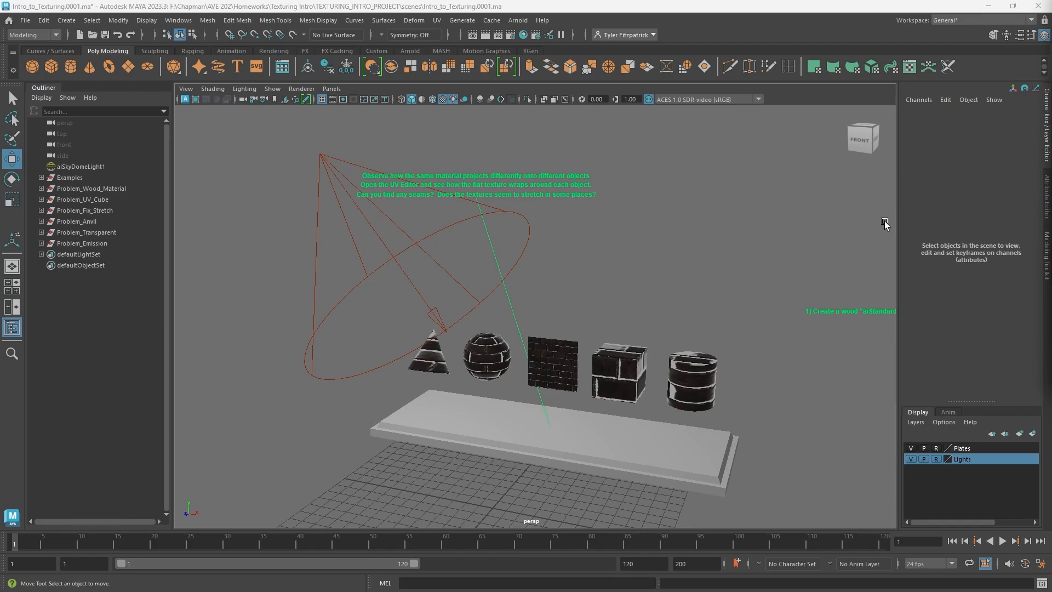
Inspect closely how the brick texture wraps around the example objects, especially the cone
left_click_drag(543, 283, 558, 277, "alt")
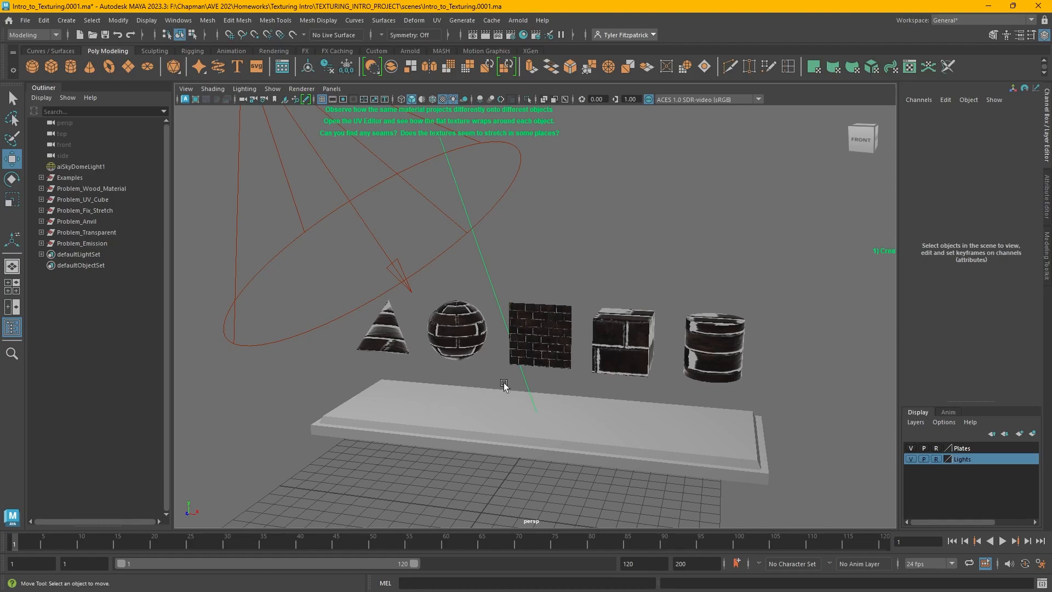
left_click(390, 340)
key("f")
left_click(738, 281)
left_click_drag(738, 280, 586, 308, "alt")
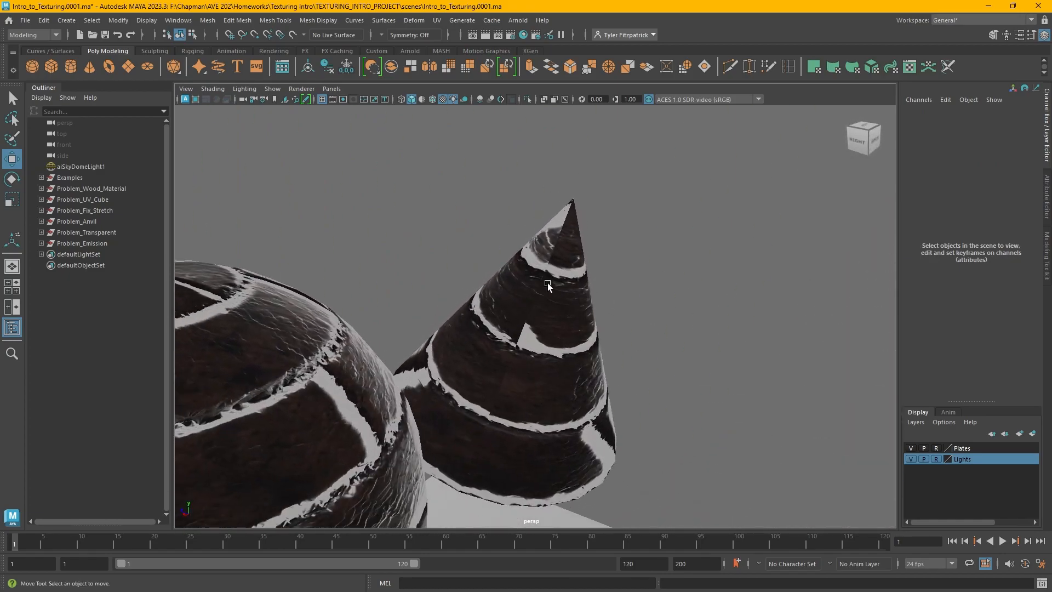
left_click_drag(519, 344, 586, 457, "alt")
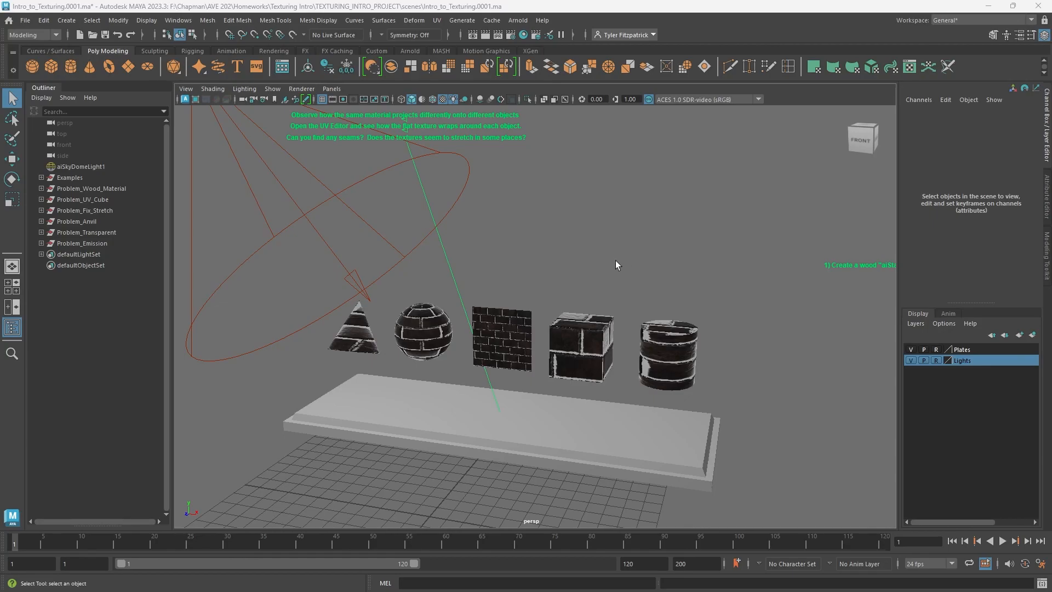
Open the UV Editor and examine the UV layout of the cone, sphere, plane, cube and cylinder in turn, then close it
left_click(436, 20)
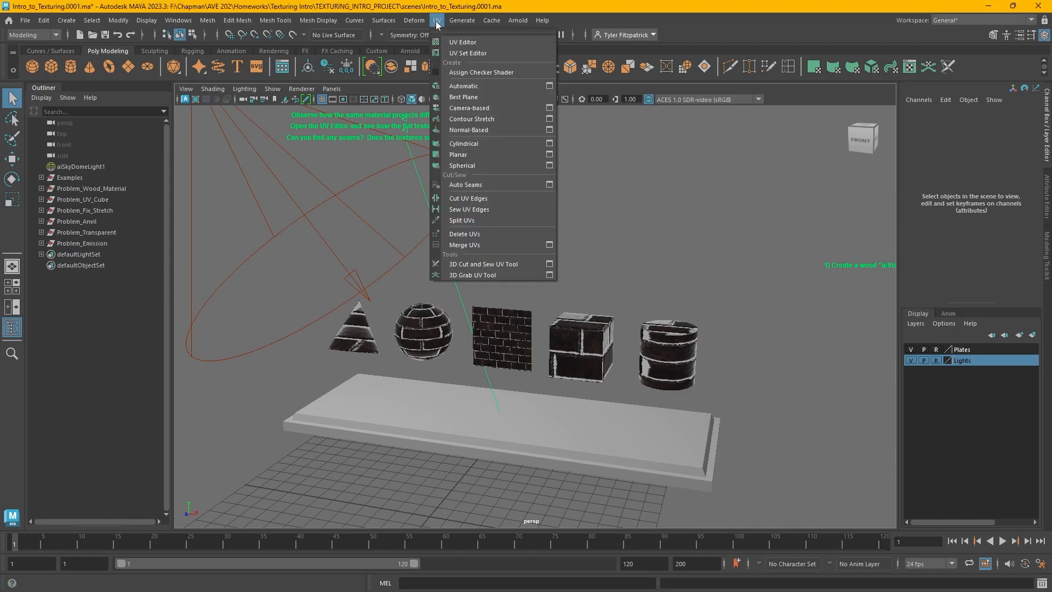
left_click(444, 32)
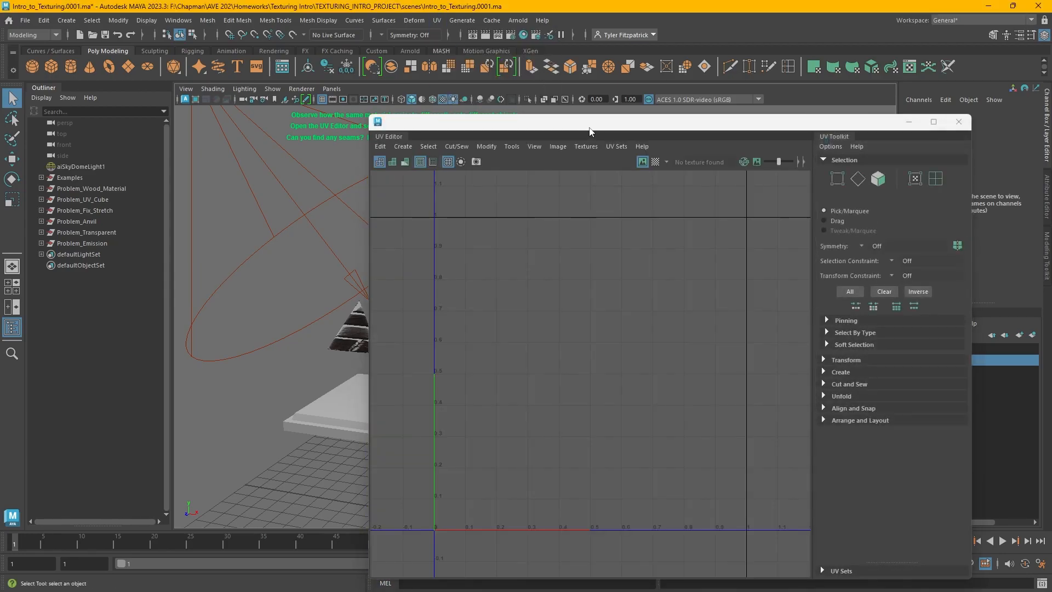
left_click_drag(590, 128, 839, 104)
left_click(350, 338)
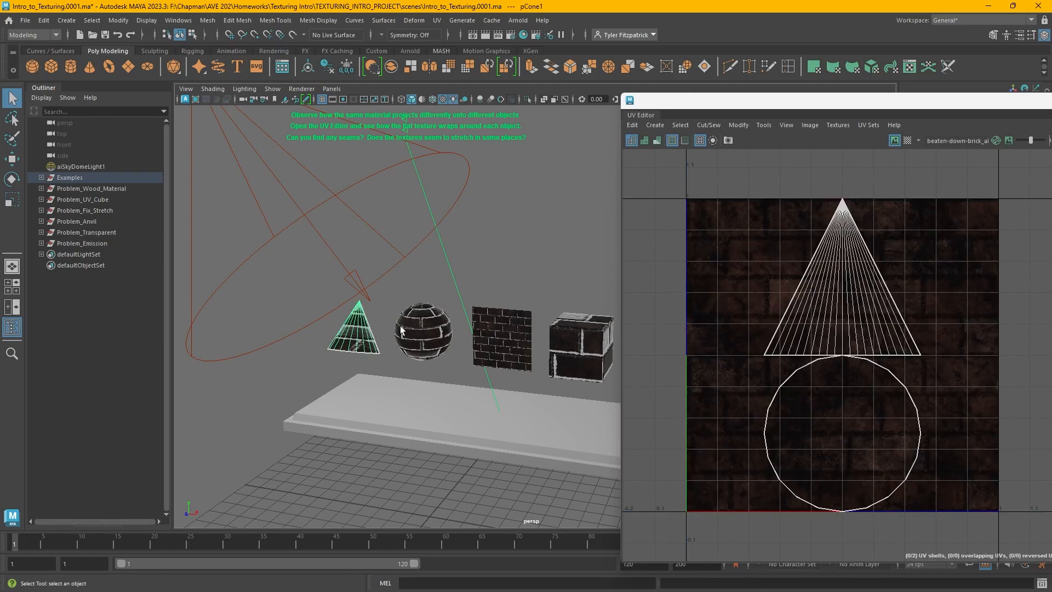
left_click(437, 334)
middle_click_drag(450, 341, 387, 343, "alt")
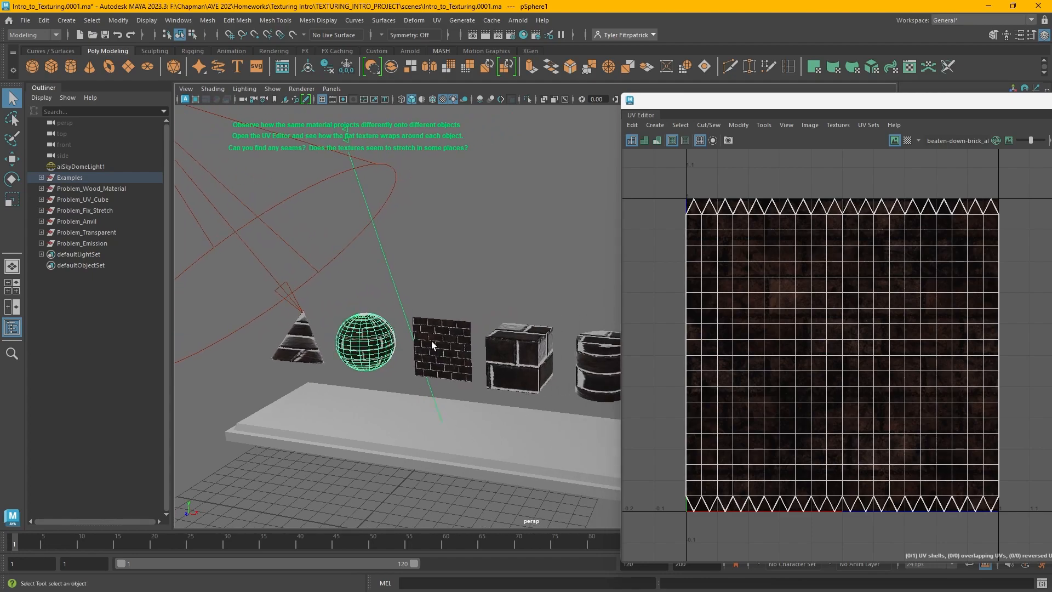
left_click(452, 354)
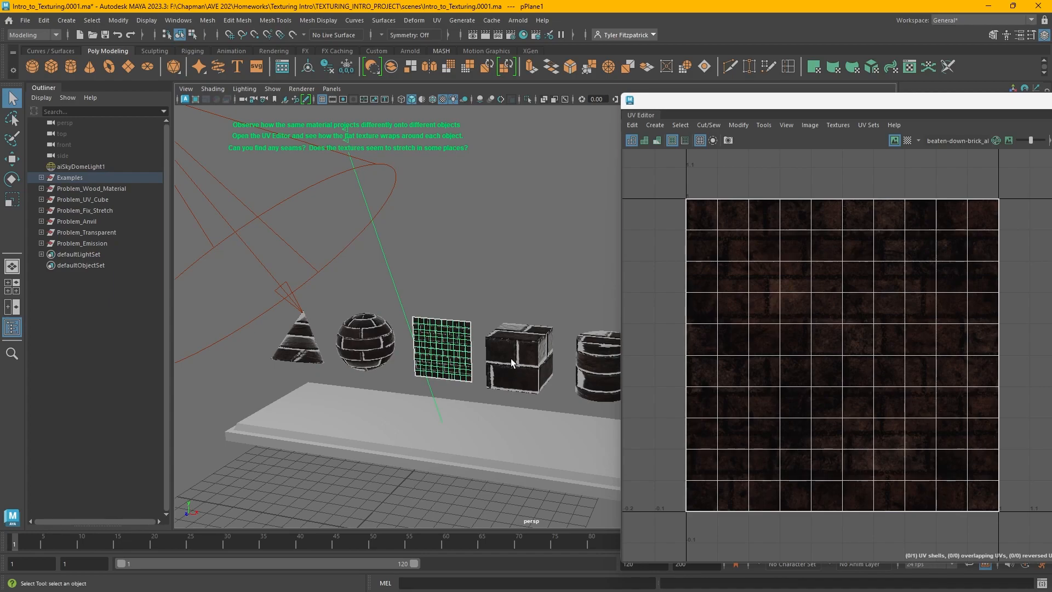
left_click(522, 359)
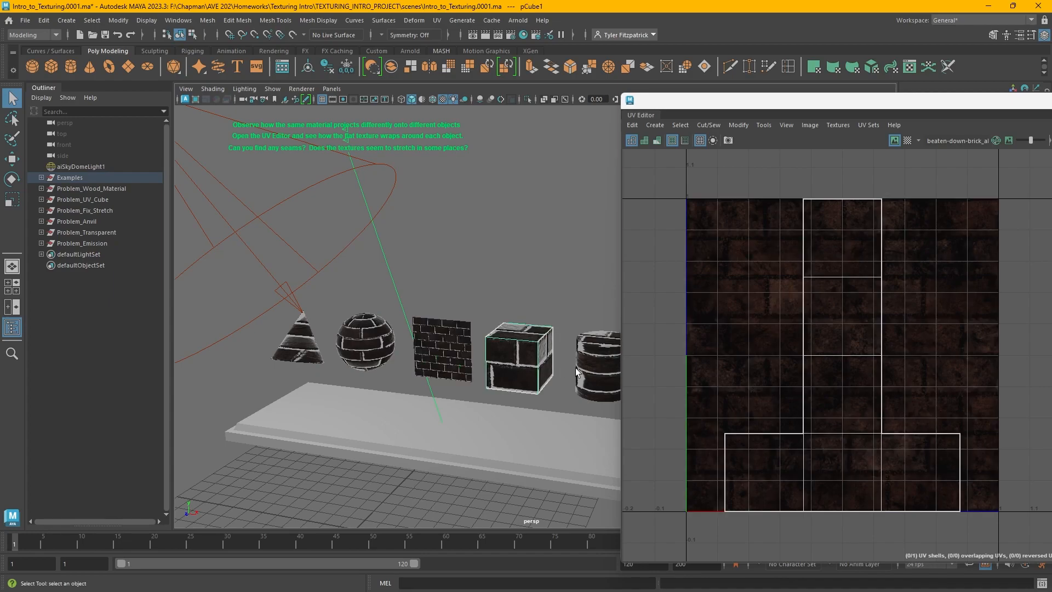
left_click(603, 373)
middle_click_drag(602, 368, 571, 366, "alt")
left_click_drag(943, 104, 659, 99)
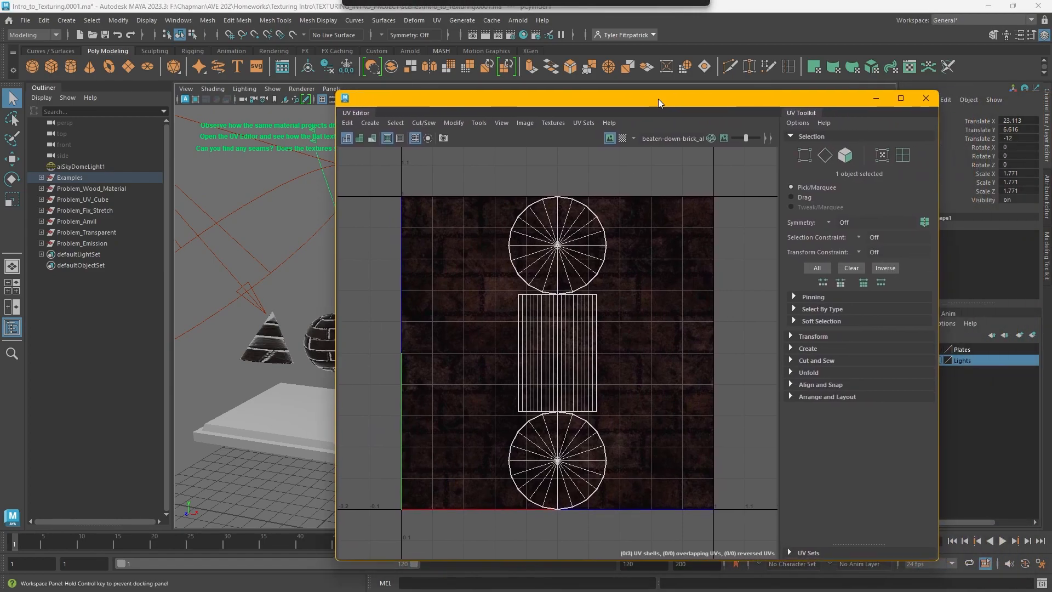
left_click(925, 99)
Run an interactive Arnold render in the viewport to preview the textured objects, then stop it
left_click(661, 229)
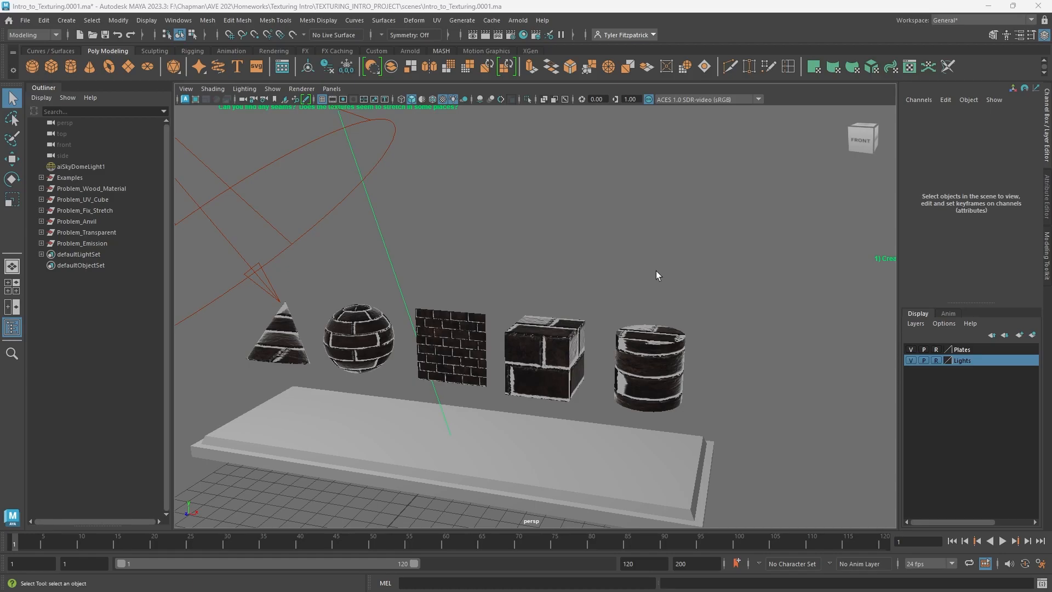
left_click(189, 102)
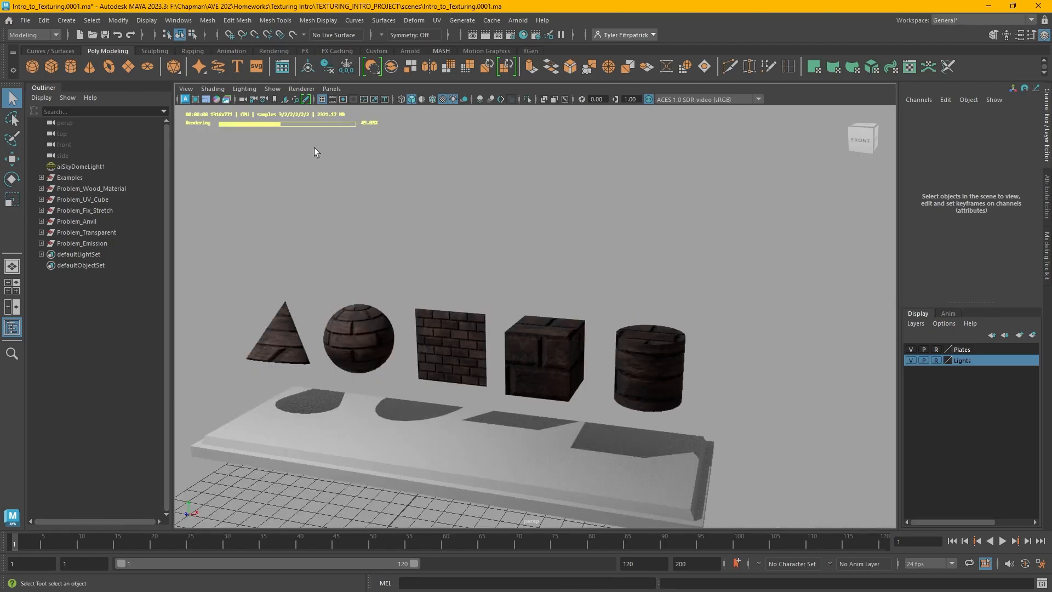
middle_click_drag(443, 198, 492, 179, "alt")
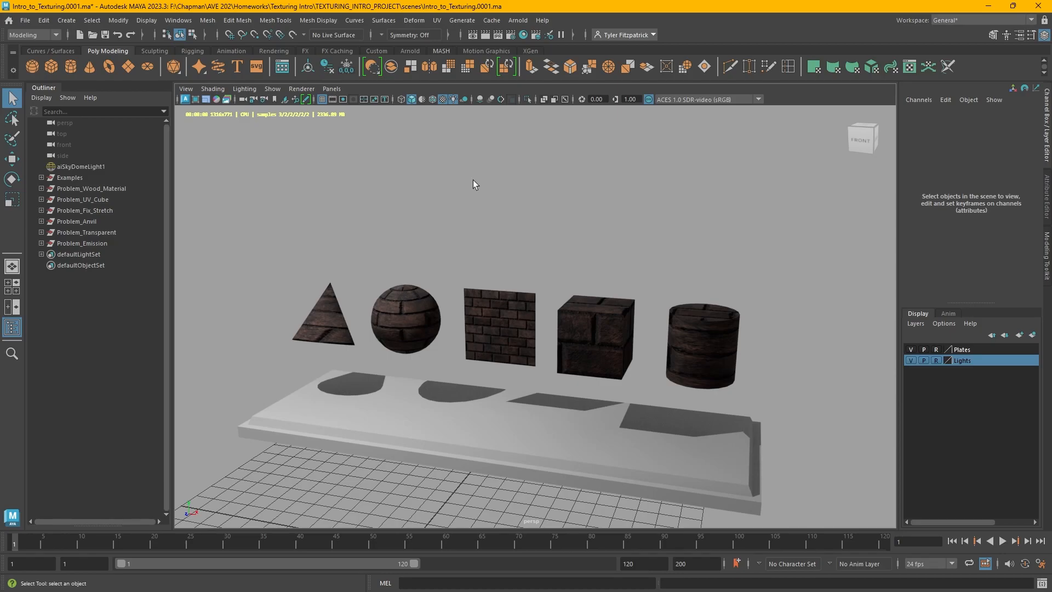
left_click_drag(475, 209, 626, 263, "alt")
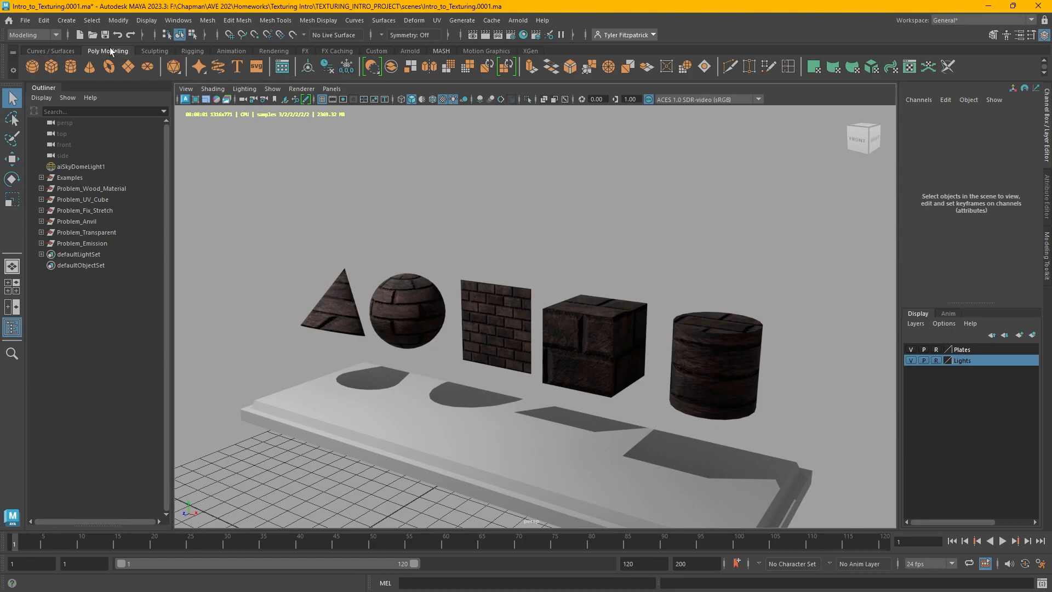
left_click(185, 101)
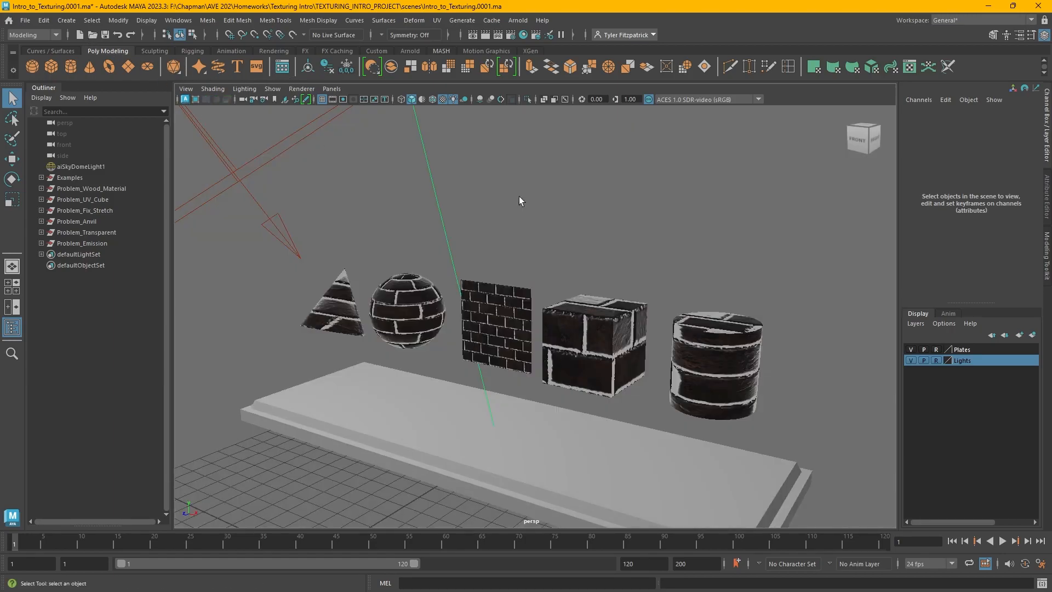
Assign a new aiStandardSurface material to the plain cube above the round pedestal
middle_click_drag(833, 226, 540, 217, "alt")
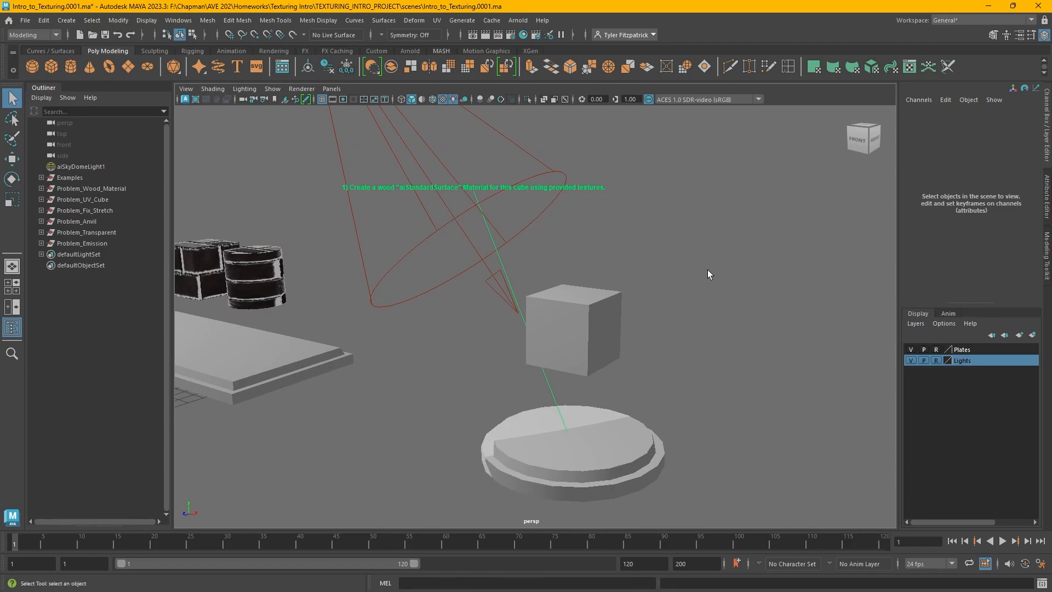
left_click(577, 317)
right_click(657, 187)
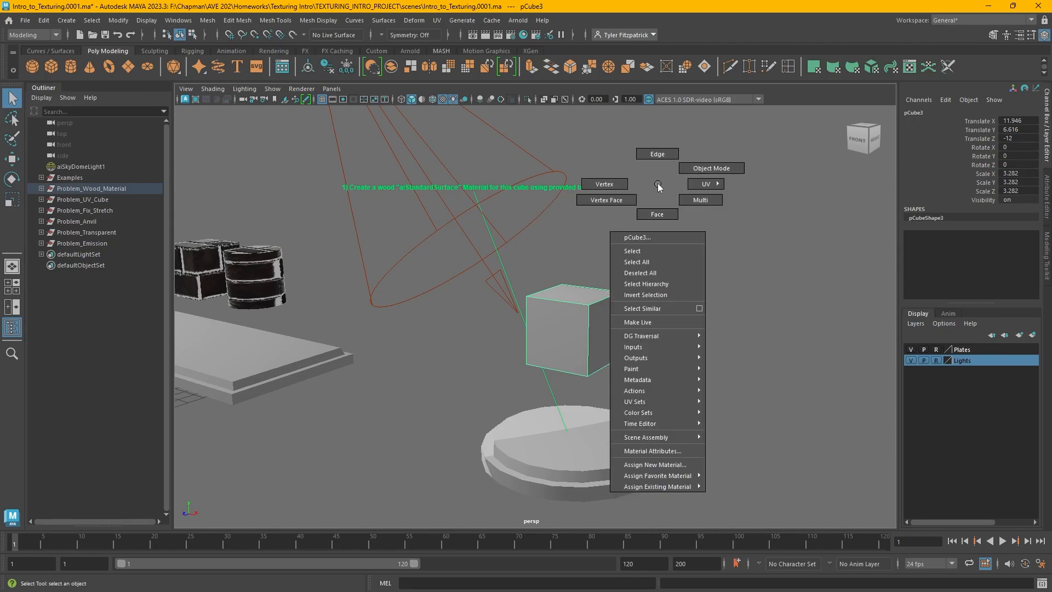
left_click(673, 465)
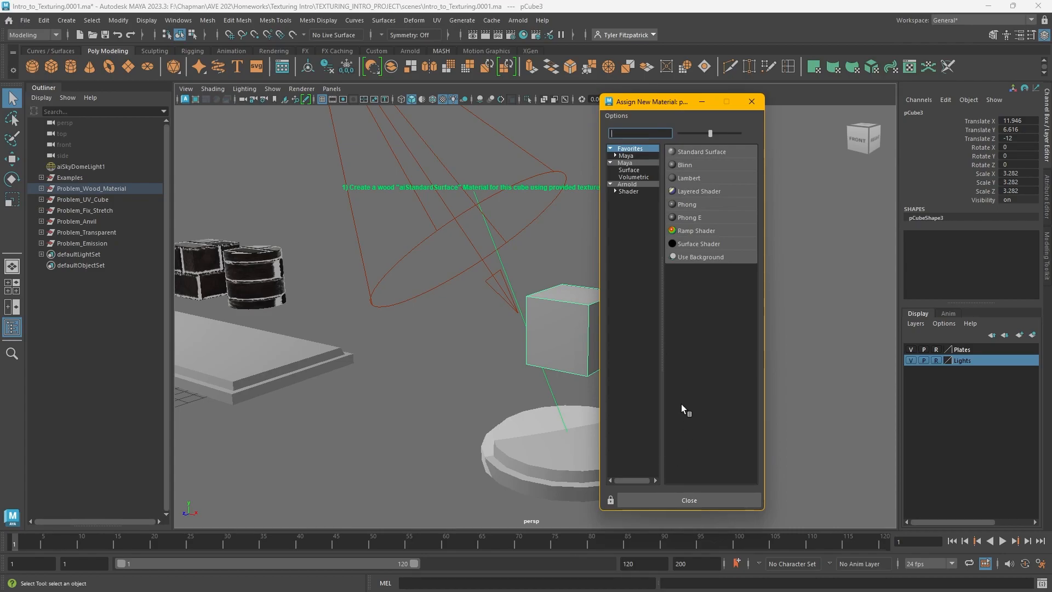
left_click(635, 161)
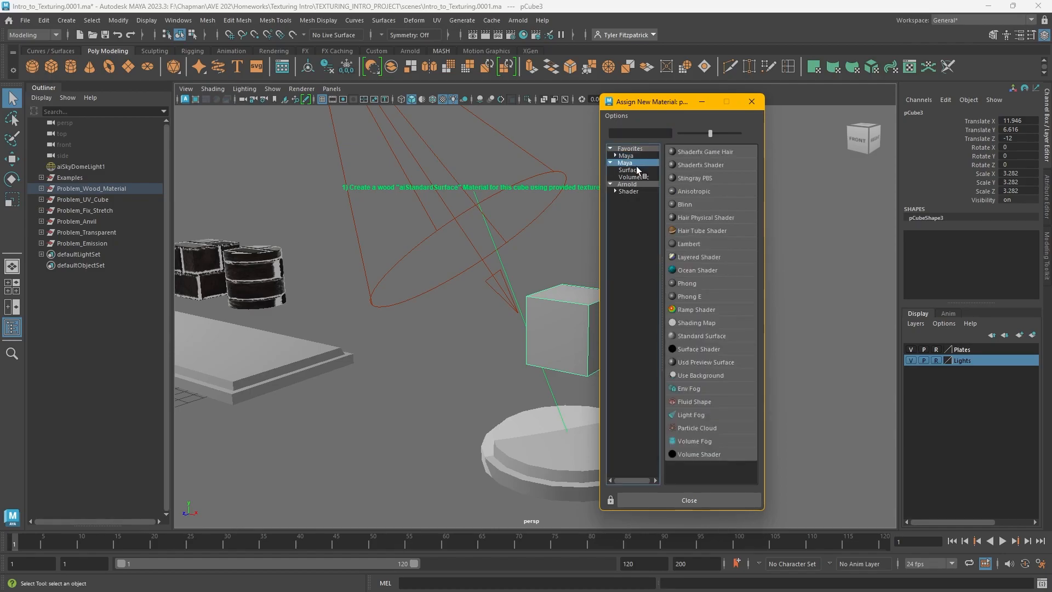
left_click(636, 170)
left_click(635, 177)
left_click(636, 183)
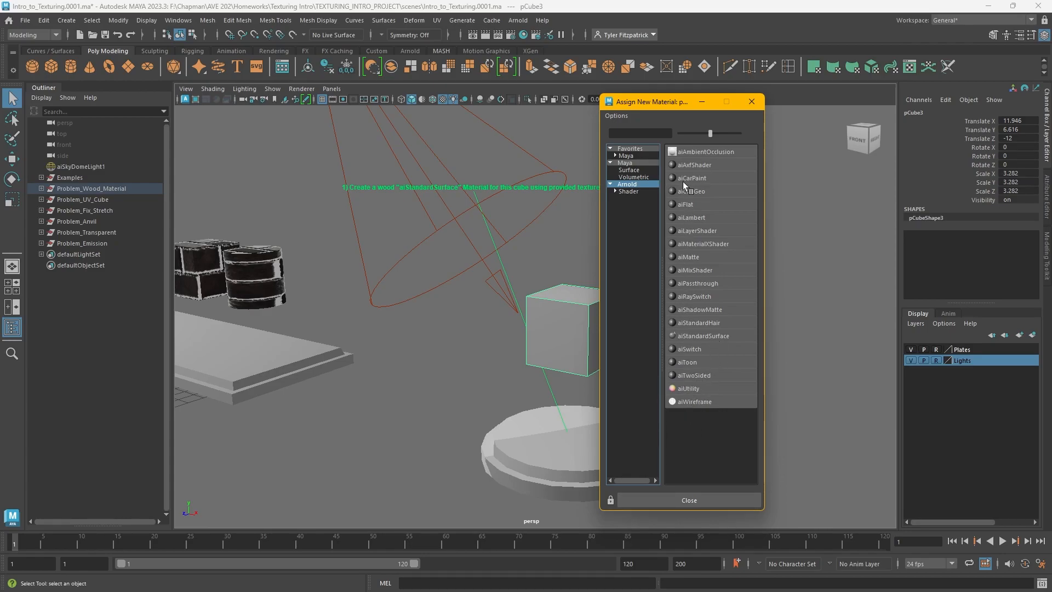
left_click(628, 155)
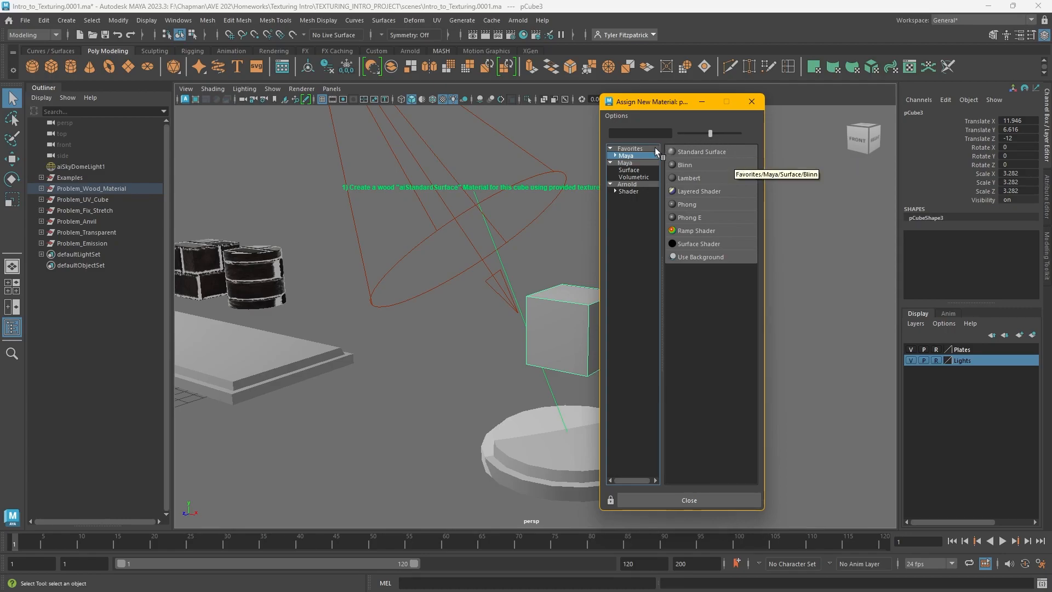
left_click(626, 184)
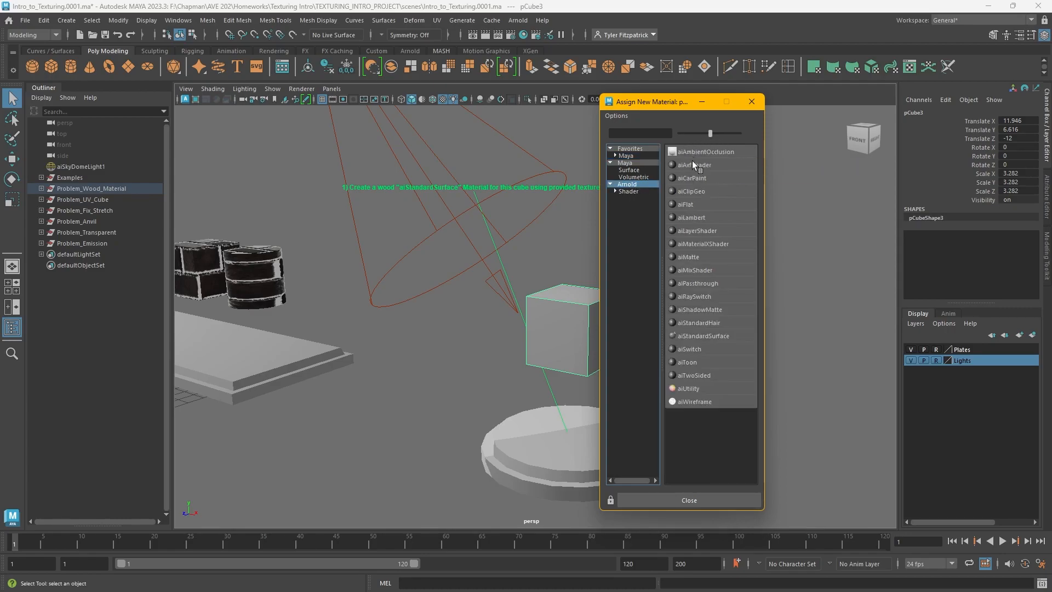
left_click(679, 336)
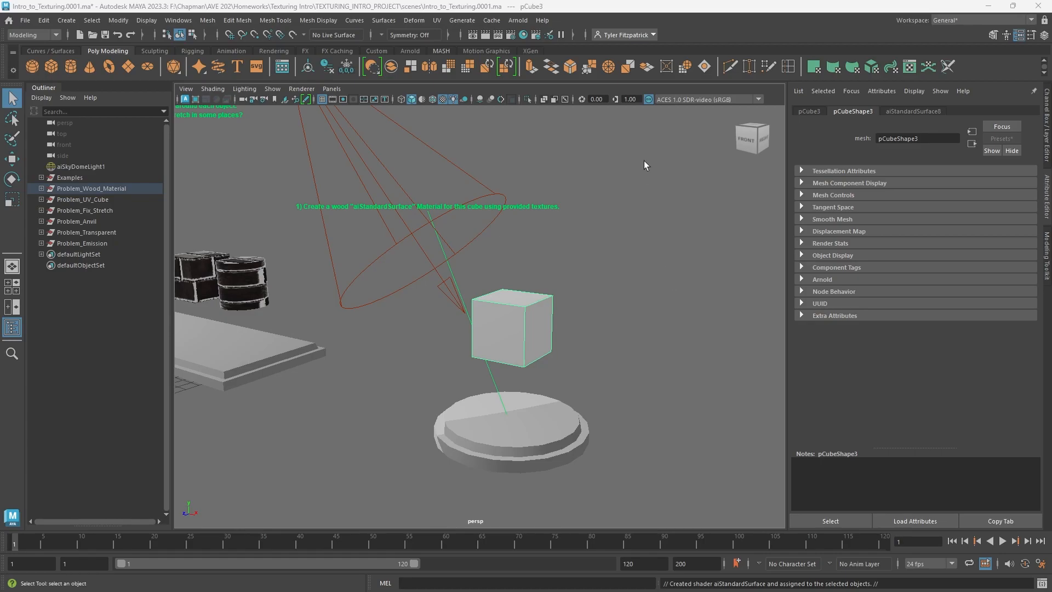
Open the Hypershade and graph the new aiStandardSurface material's input and output connections
left_click(523, 34)
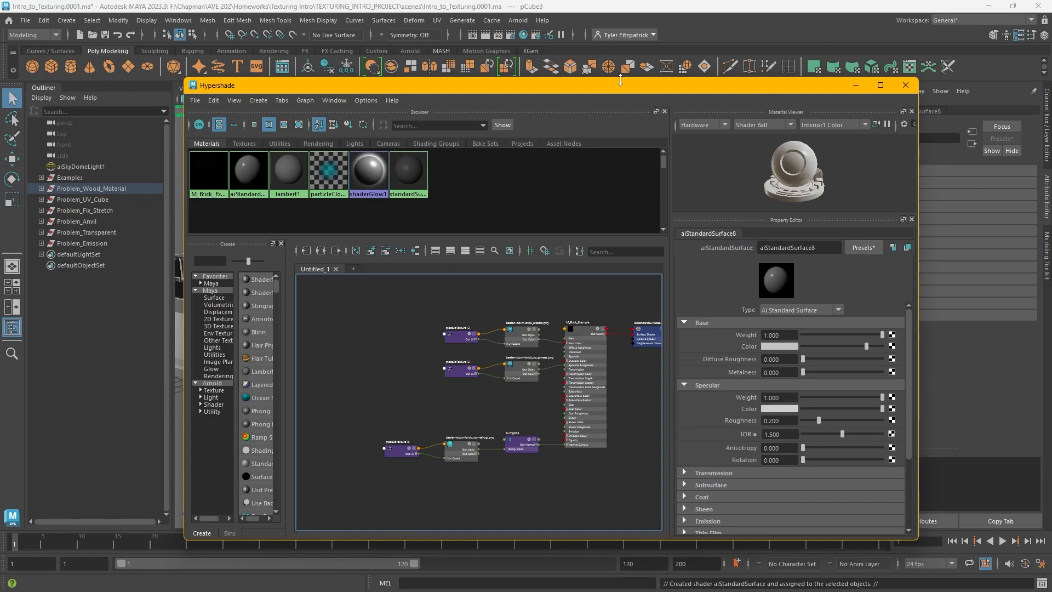
left_click_drag(620, 80, 651, 51)
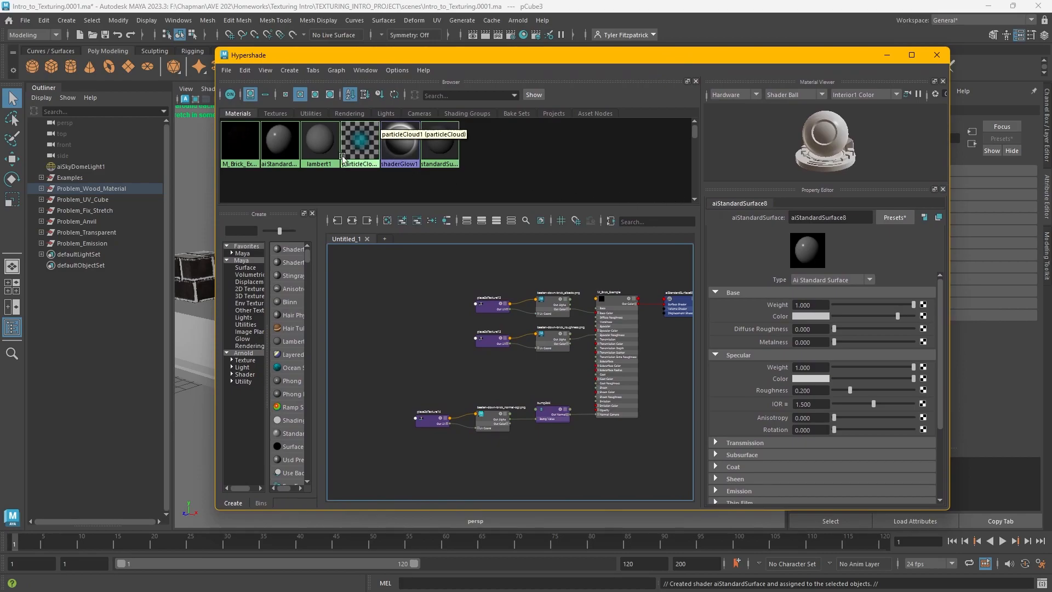
left_click(282, 145)
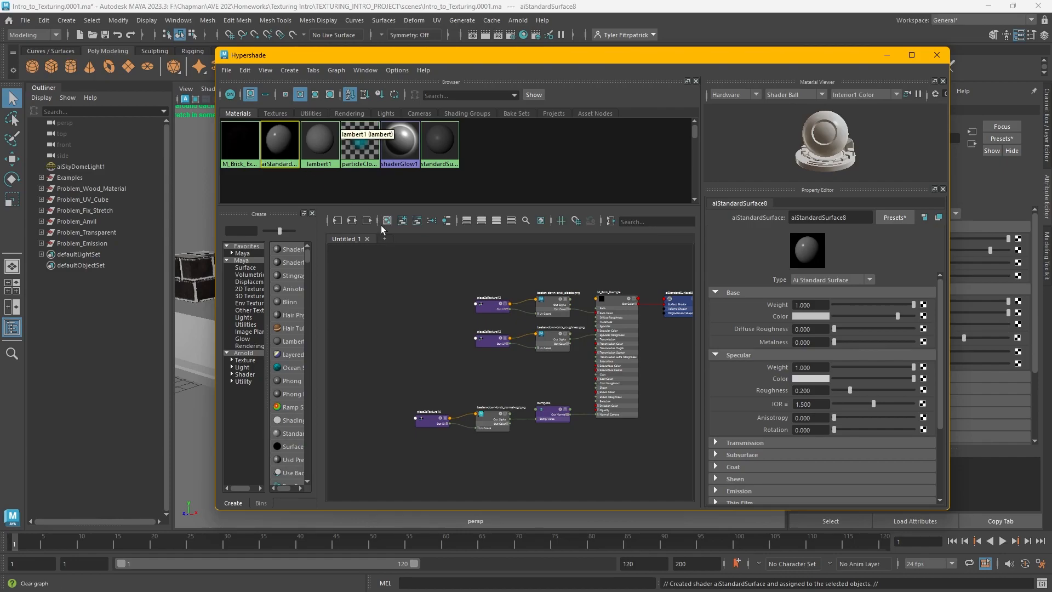
left_click(351, 221)
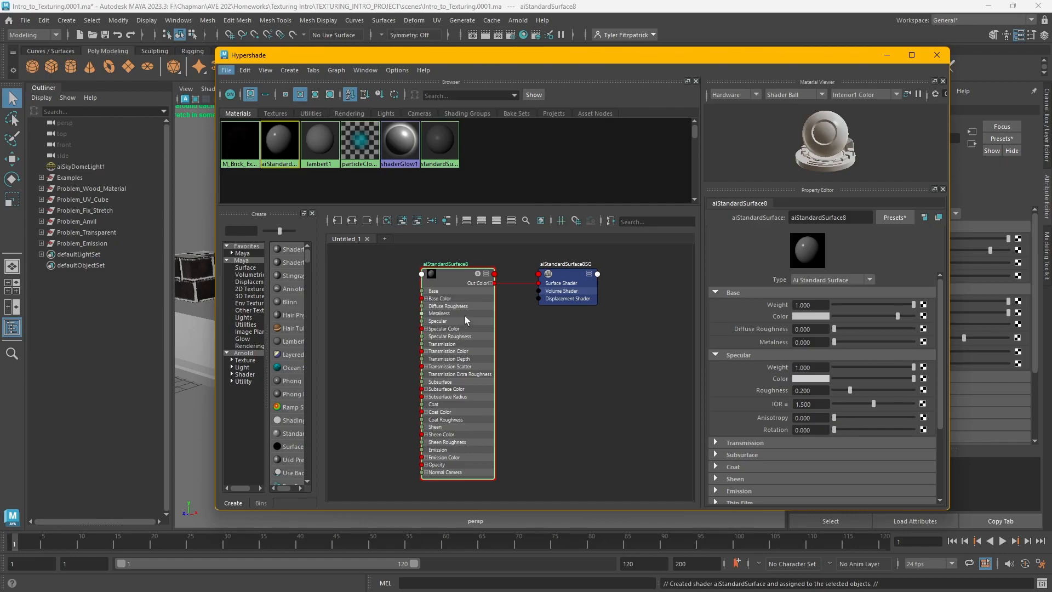
middle_click_drag(369, 314, 407, 307)
scroll(412, 307, "down", 2)
scroll(412, 310, "up", 2)
scroll(411, 310, "down", 1)
scroll(412, 310, "up", 1)
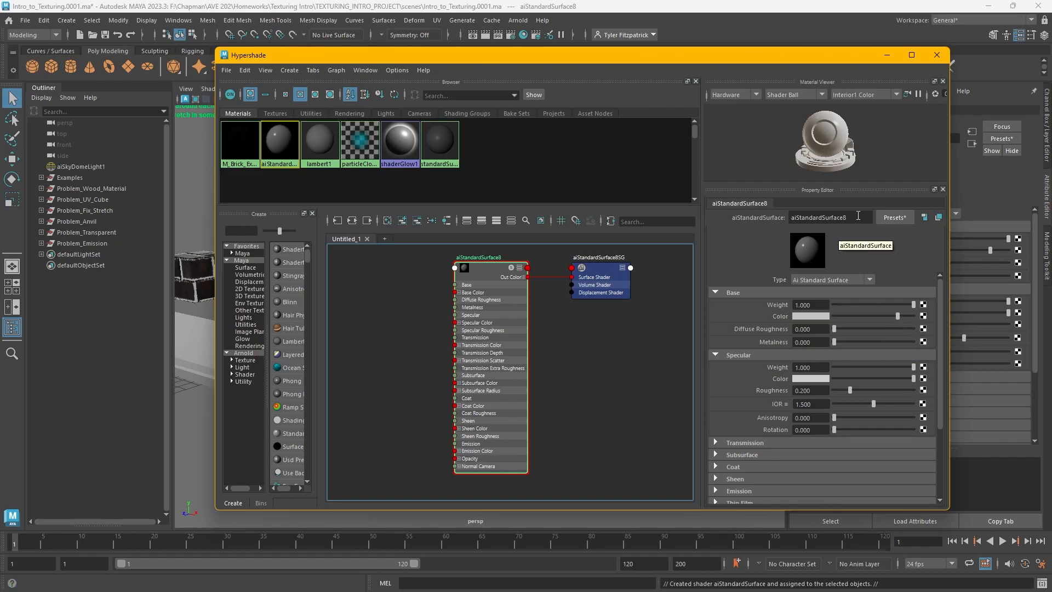
Rename the new material M_Wood
left_click_drag(864, 218, 753, 208)
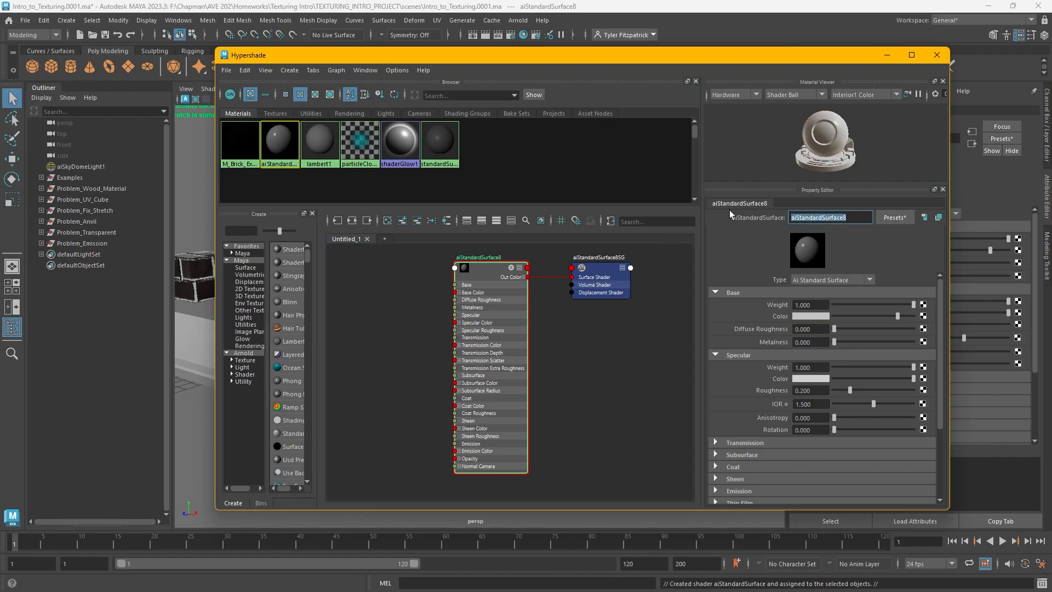
type("M_Wood")
key("Return")
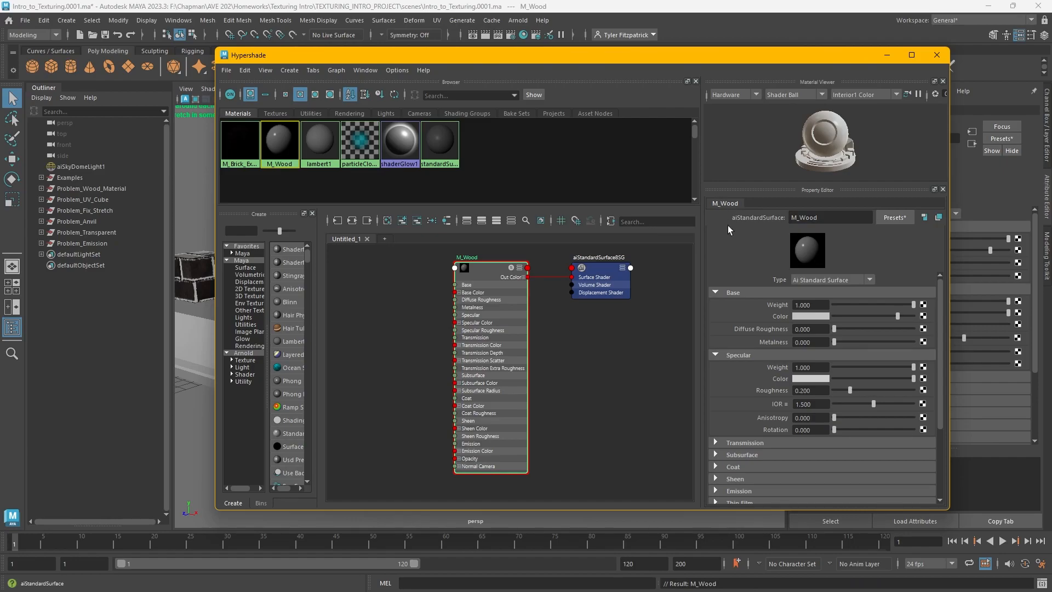
Try out different base colours for M_Wood in the colour picker, finishing on green
left_click(715, 354)
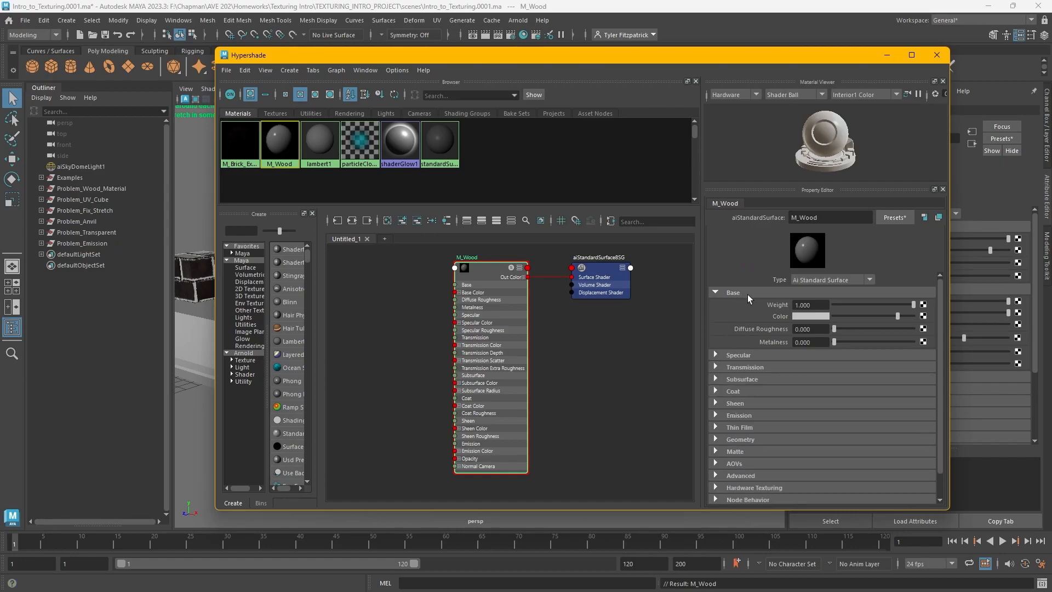
left_click(803, 315)
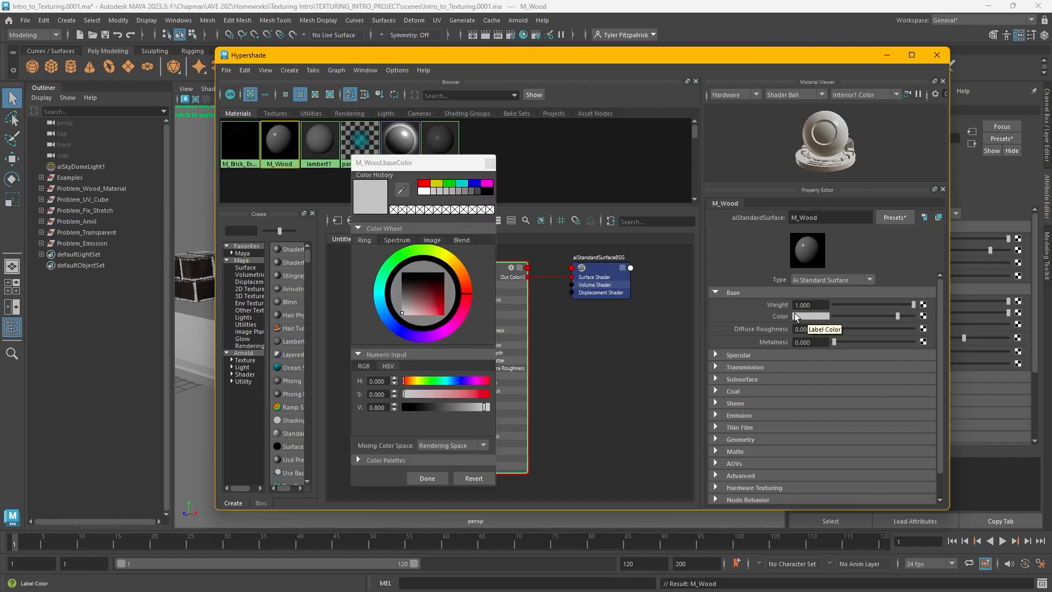
left_click_drag(536, 51, 818, 298)
left_click_drag(414, 164, 234, 166)
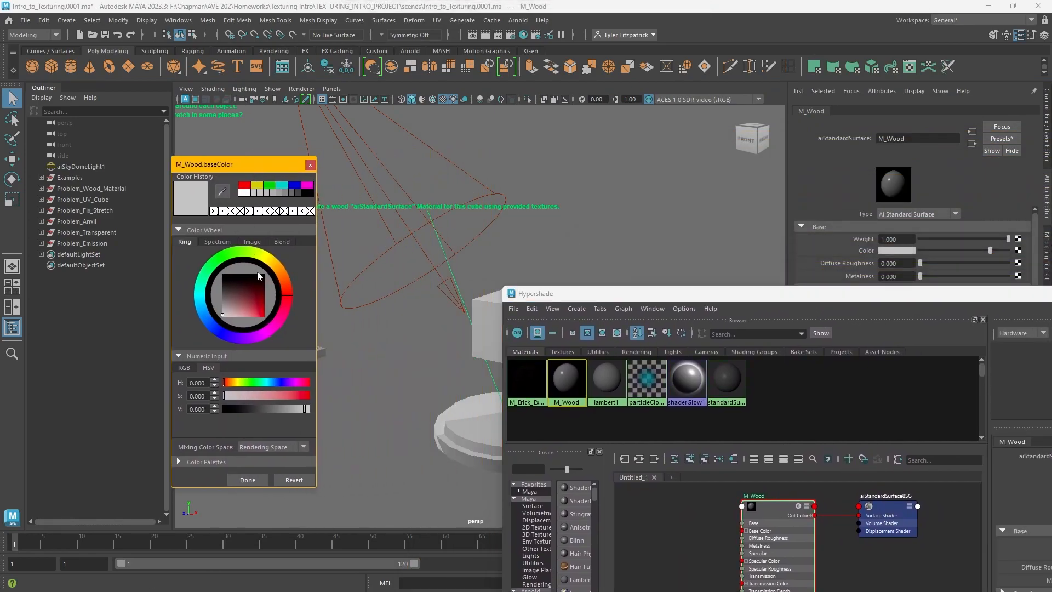
left_click(266, 256)
left_click_drag(599, 293, 659, 307)
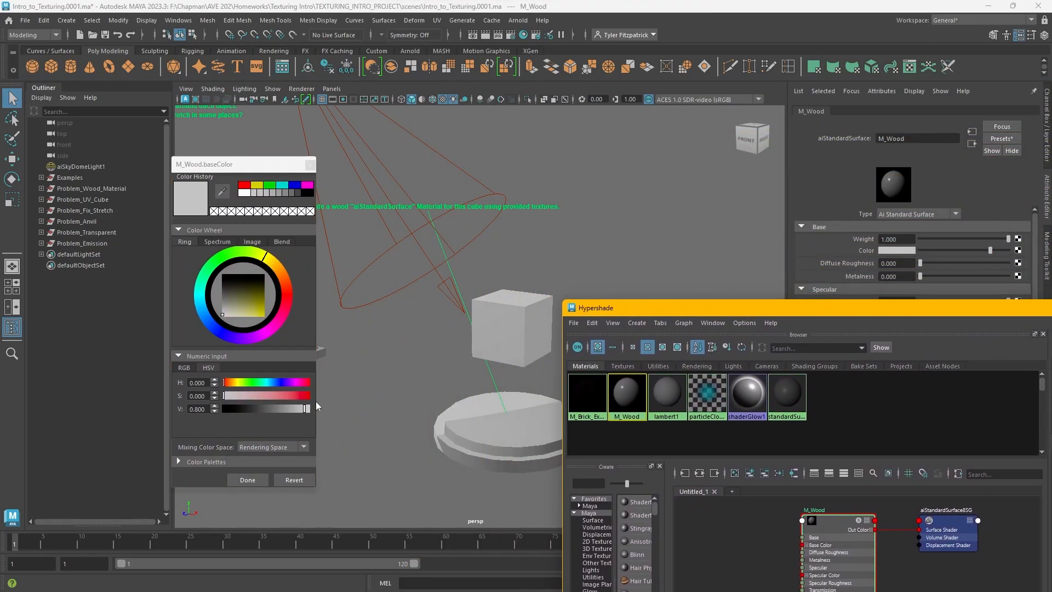
left_click_drag(254, 301, 287, 346)
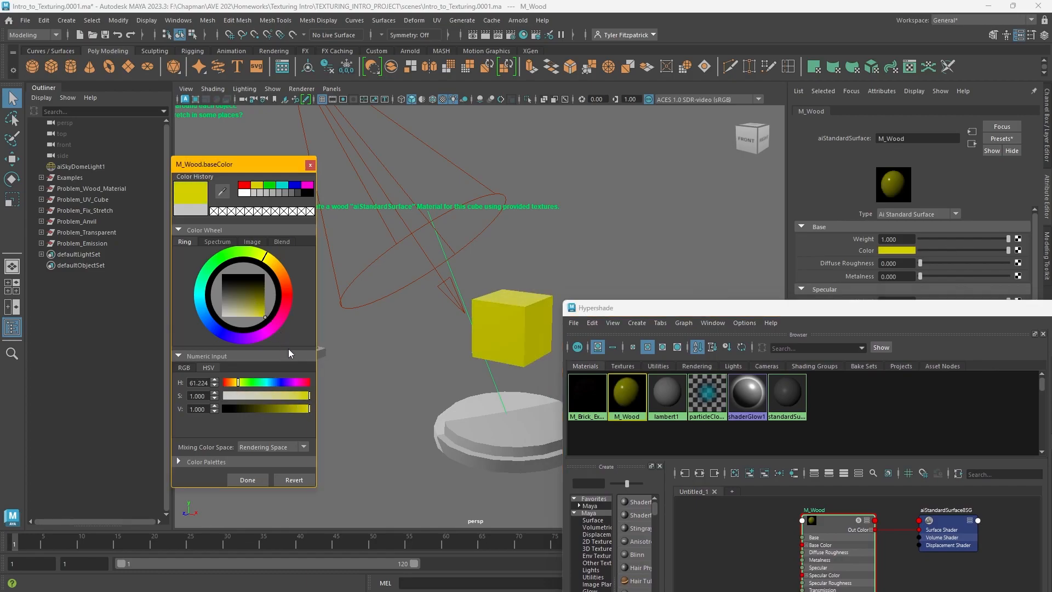
left_click(289, 298)
left_click(208, 325)
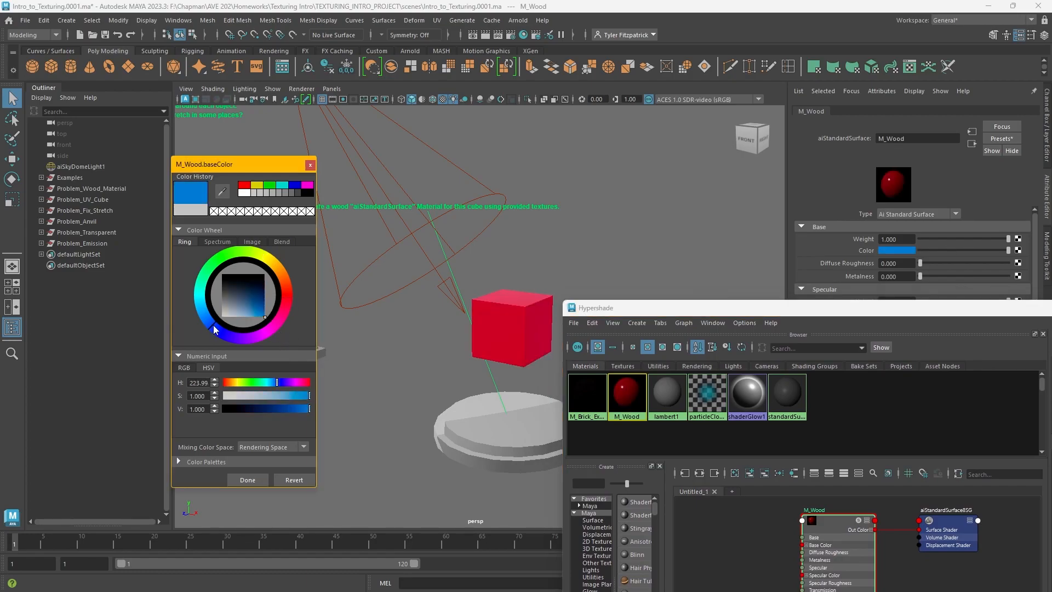
left_click(216, 265)
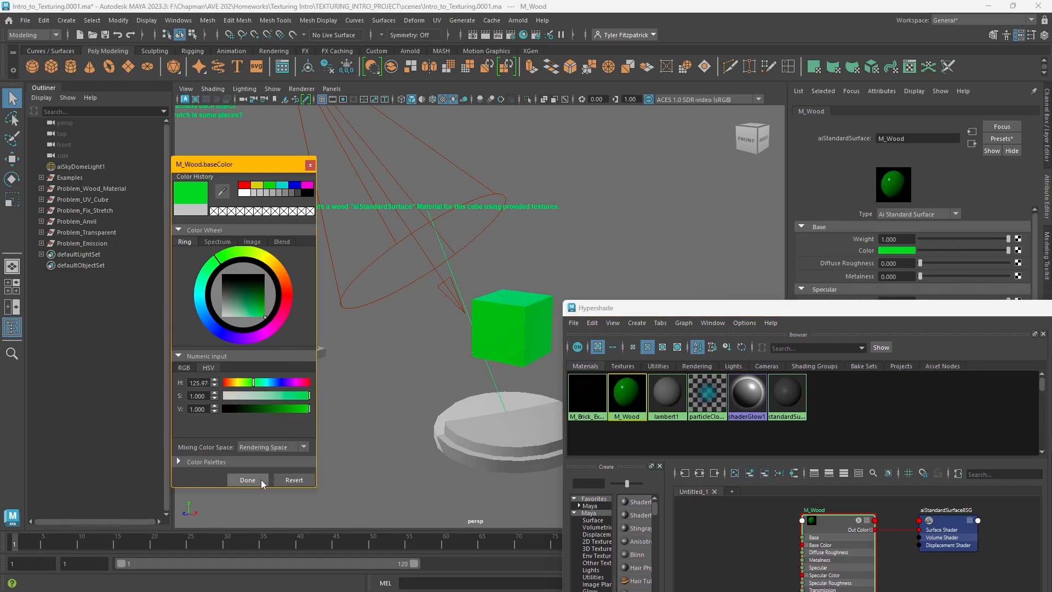
left_click(257, 479)
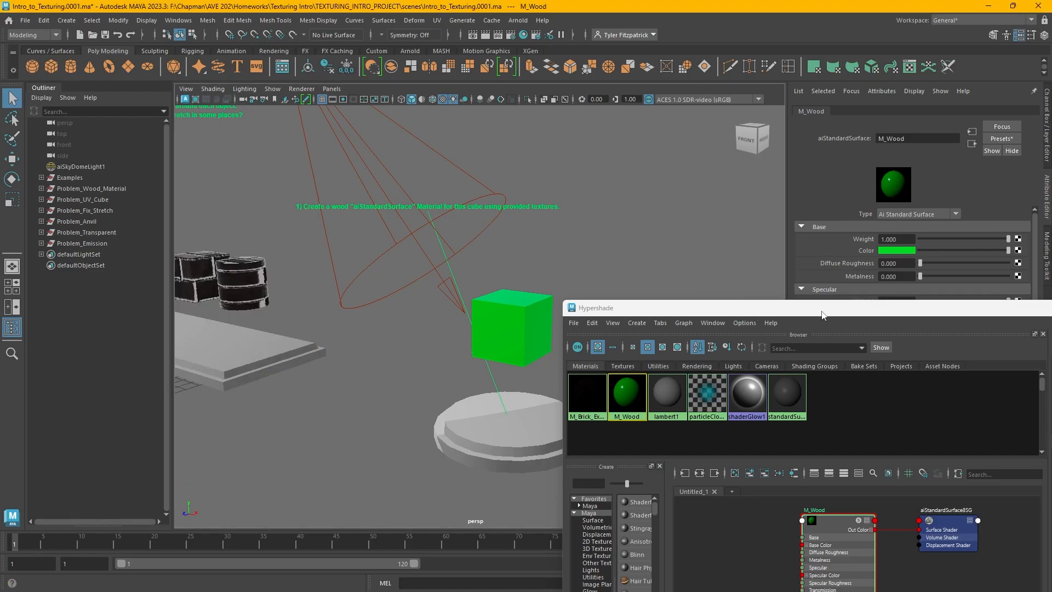
Connect a File texture node to M_Wood's base colour
left_click_drag(822, 315, 433, 63)
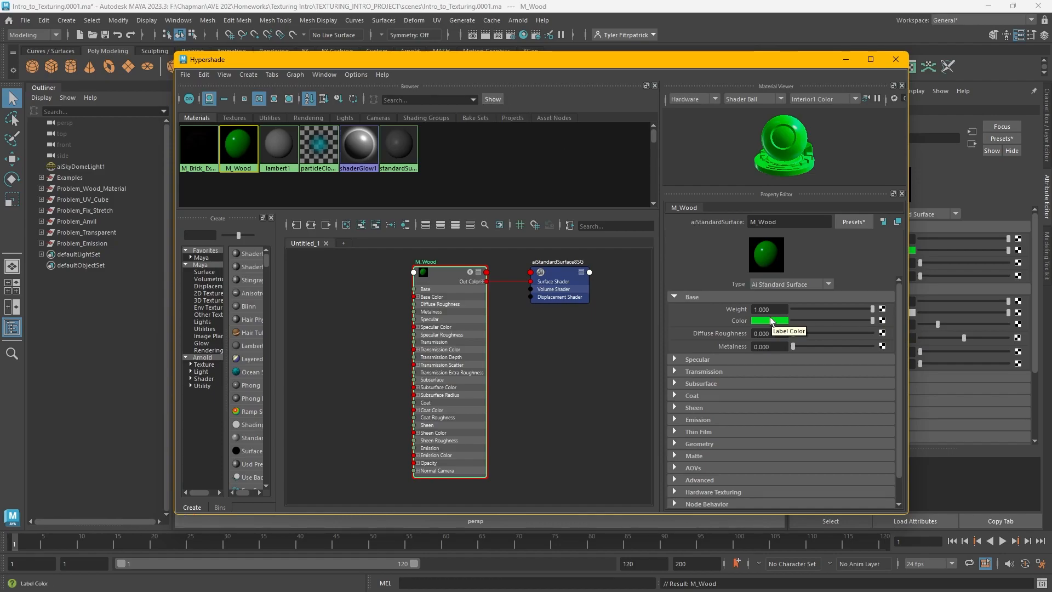
left_click(881, 319)
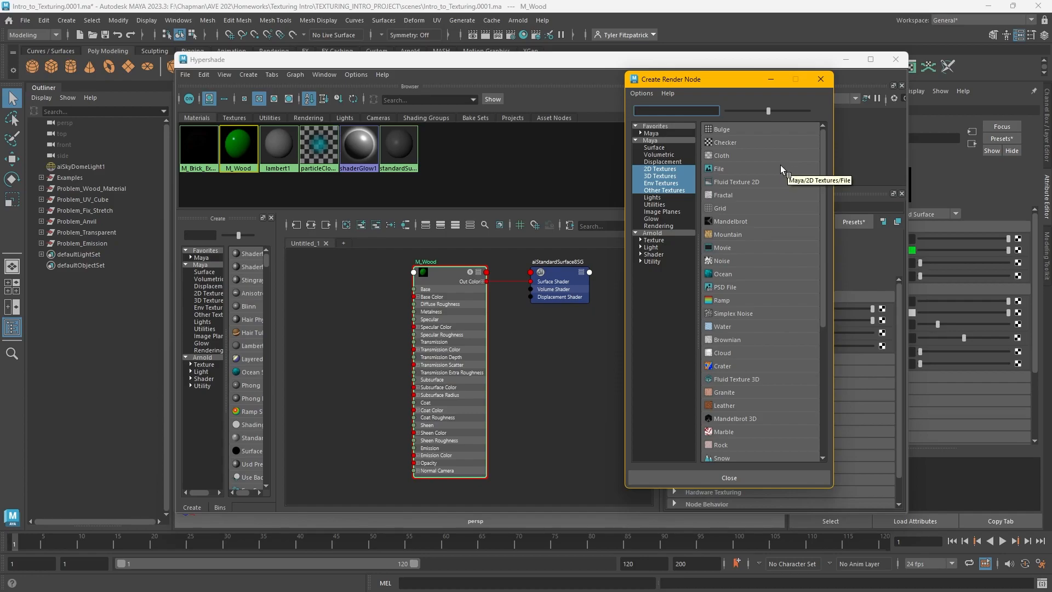
scroll(776, 167, "down", 3)
scroll(776, 172, "up", 3)
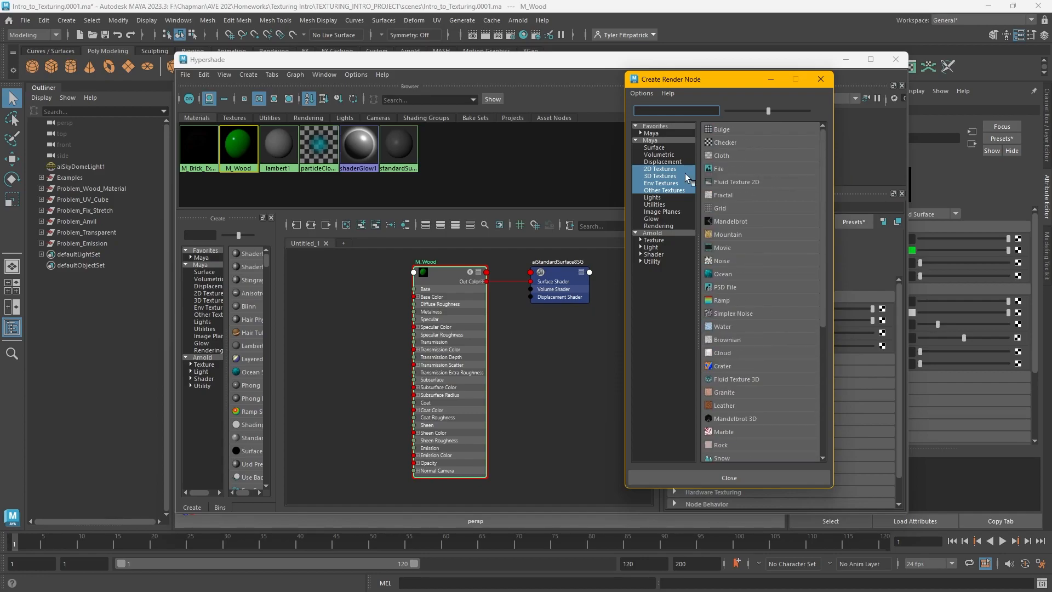
left_click(717, 168)
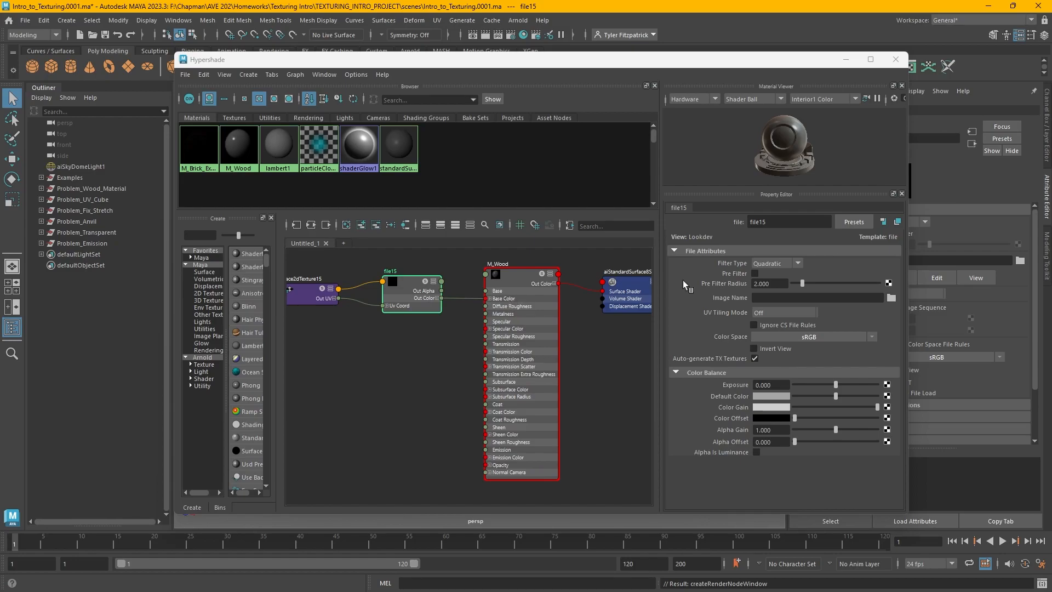
Load bamboo-wood-semigloss-albedo.png as the image of the new file texture node
left_click(396, 287)
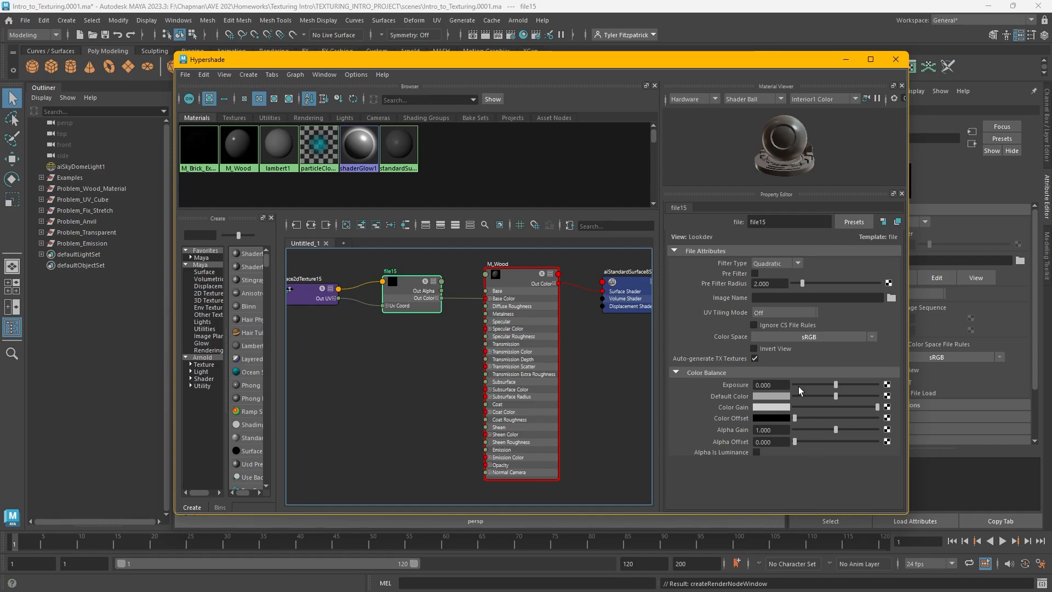
left_click(518, 293)
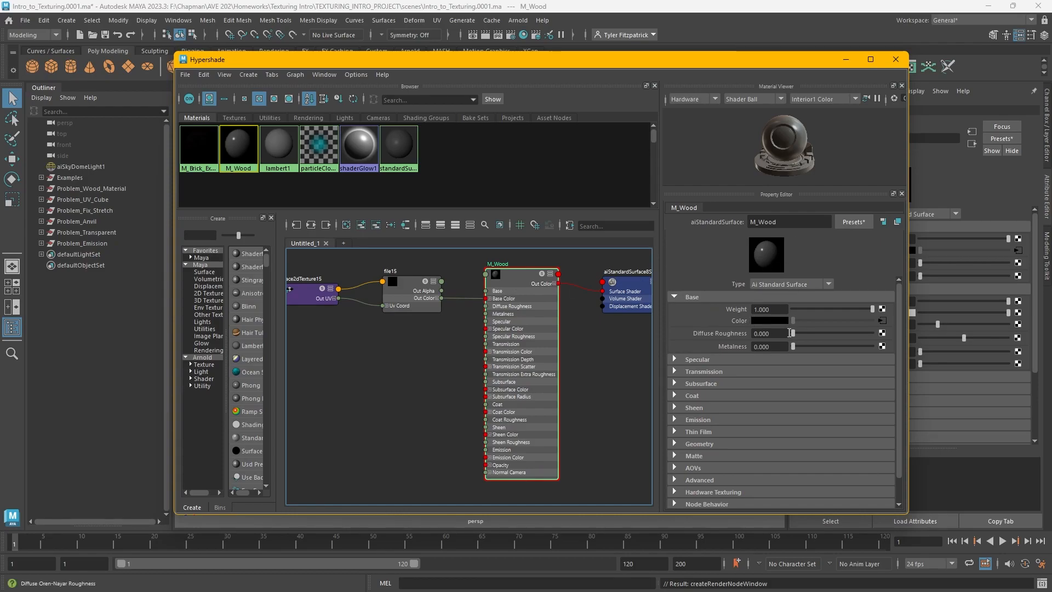
left_click(403, 294)
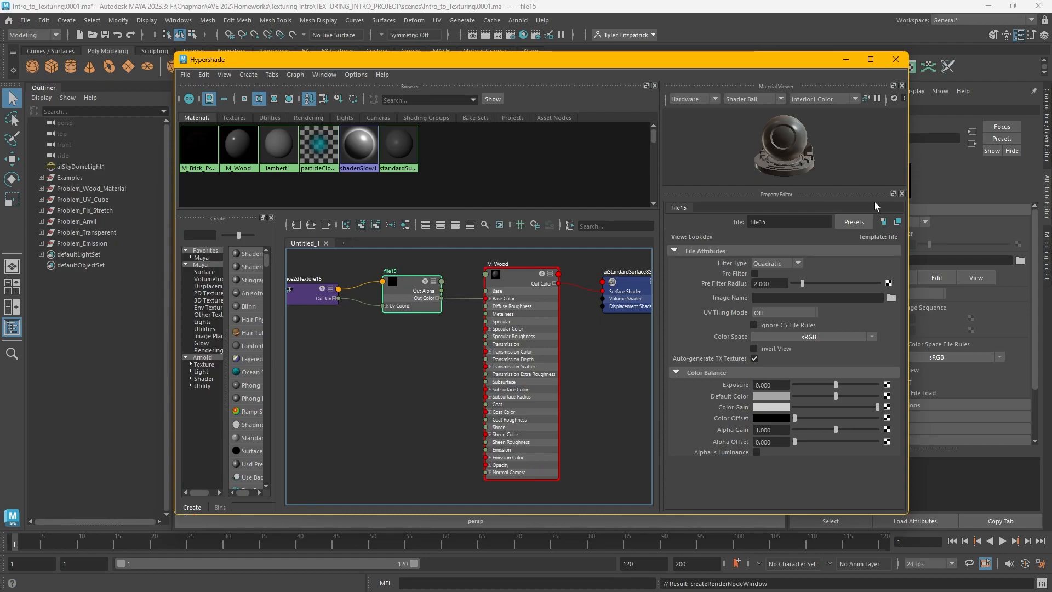
left_click(891, 298)
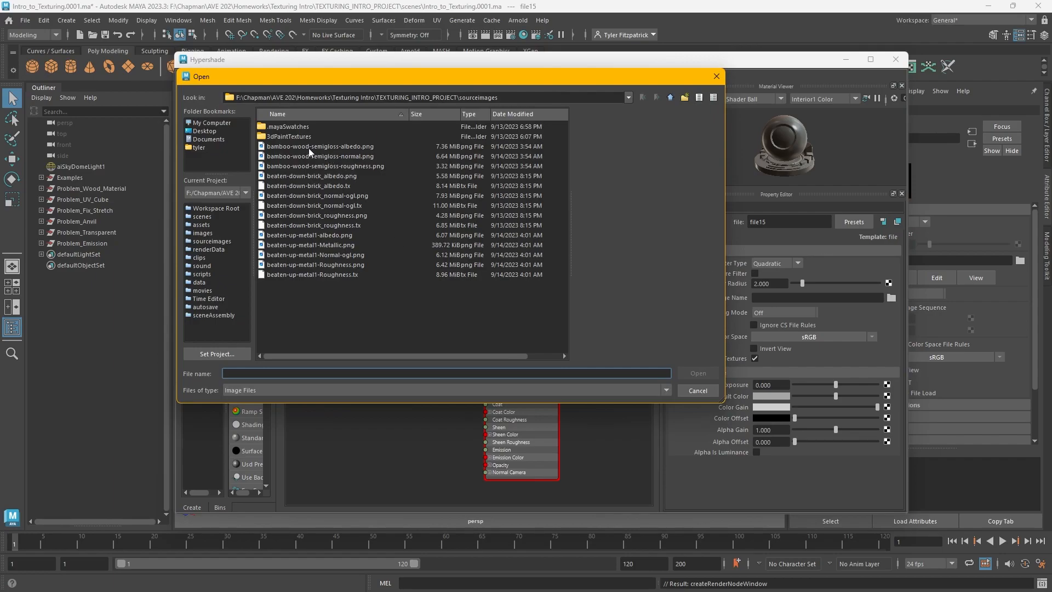
left_click(355, 147)
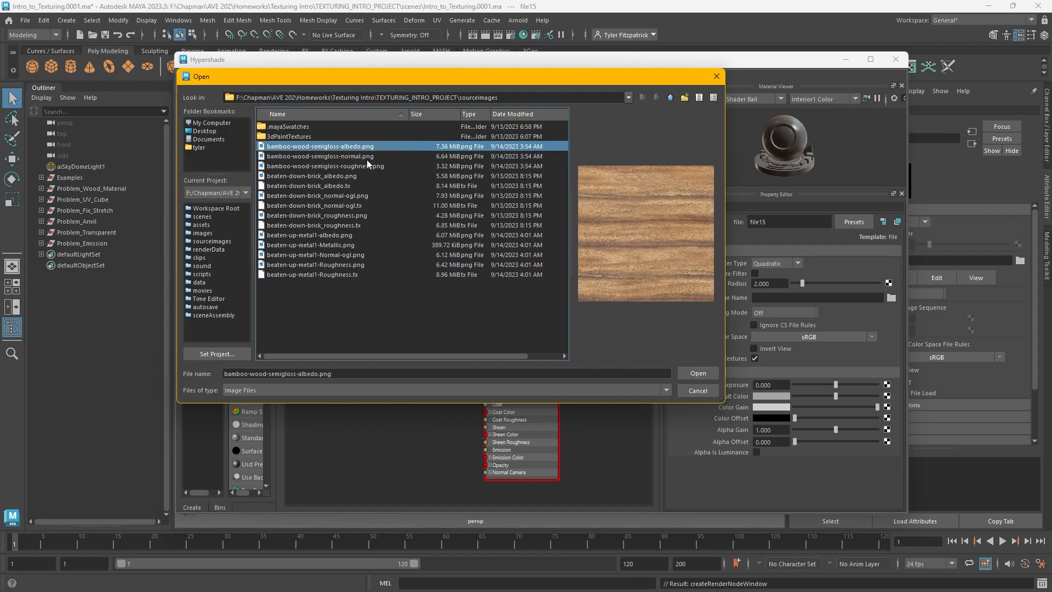
left_click(698, 372)
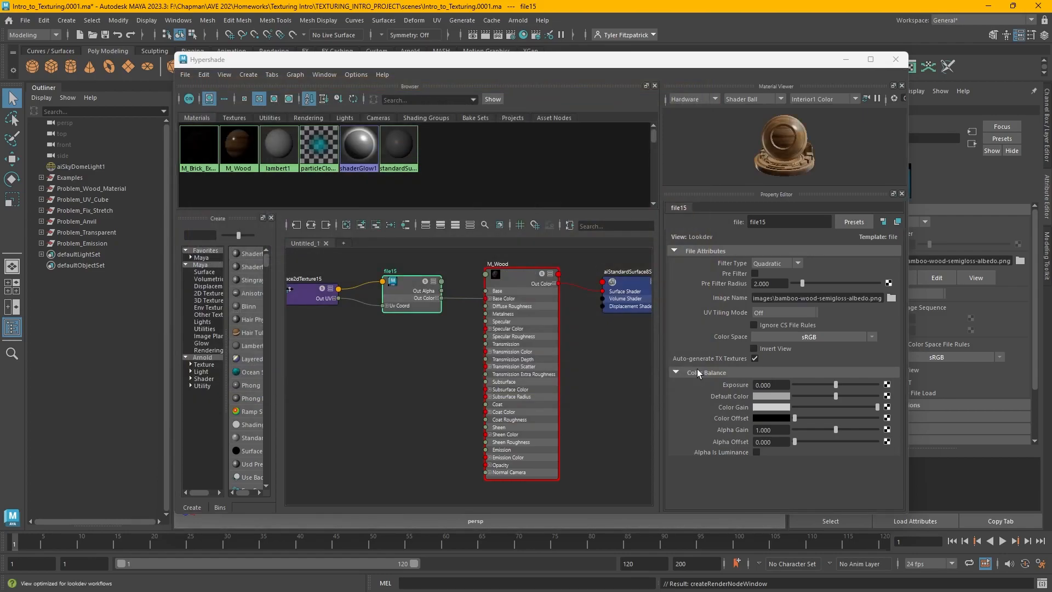
Compare M_Wood's specular roughness at 0 and 1 in an enlarged material preview
left_click_drag(681, 67, 761, 410)
left_click_drag(867, 408, 687, 257)
left_click_drag(686, 351, 662, 355)
left_click_drag(469, 261, 640, 77)
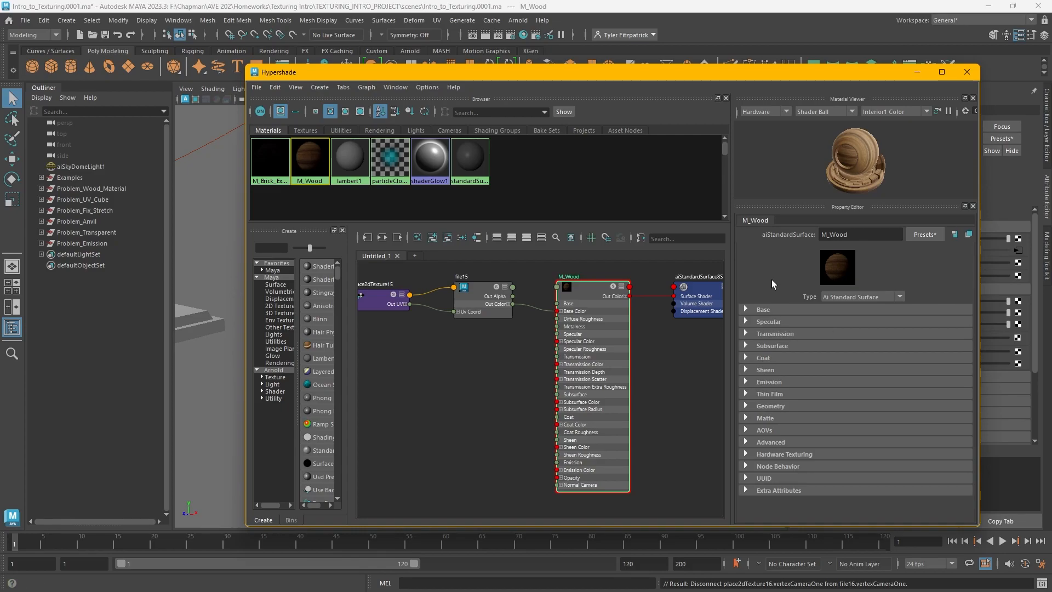
left_click(745, 322)
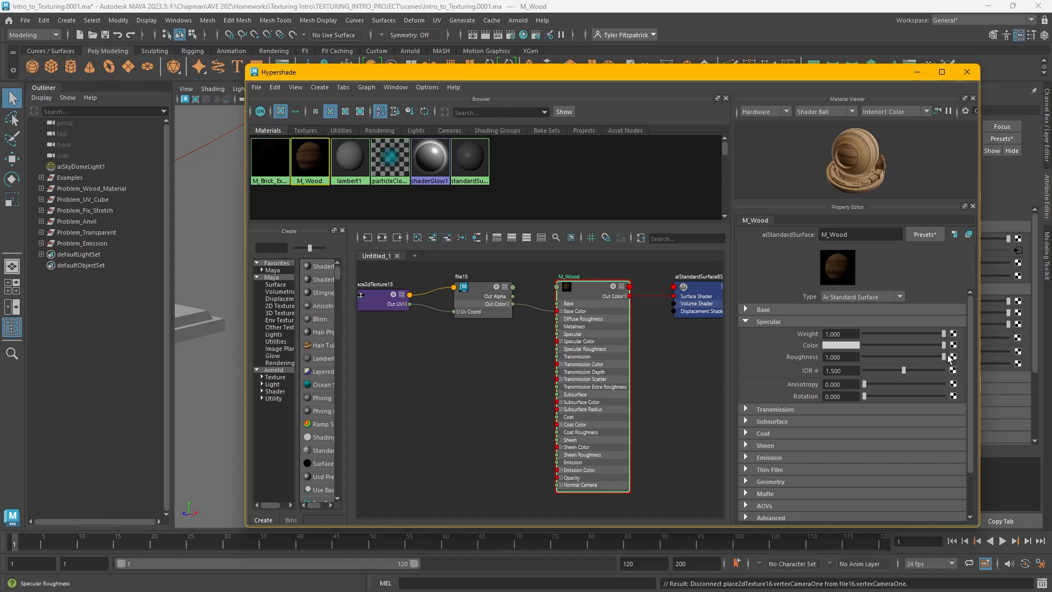
left_click_drag(943, 357, 863, 357)
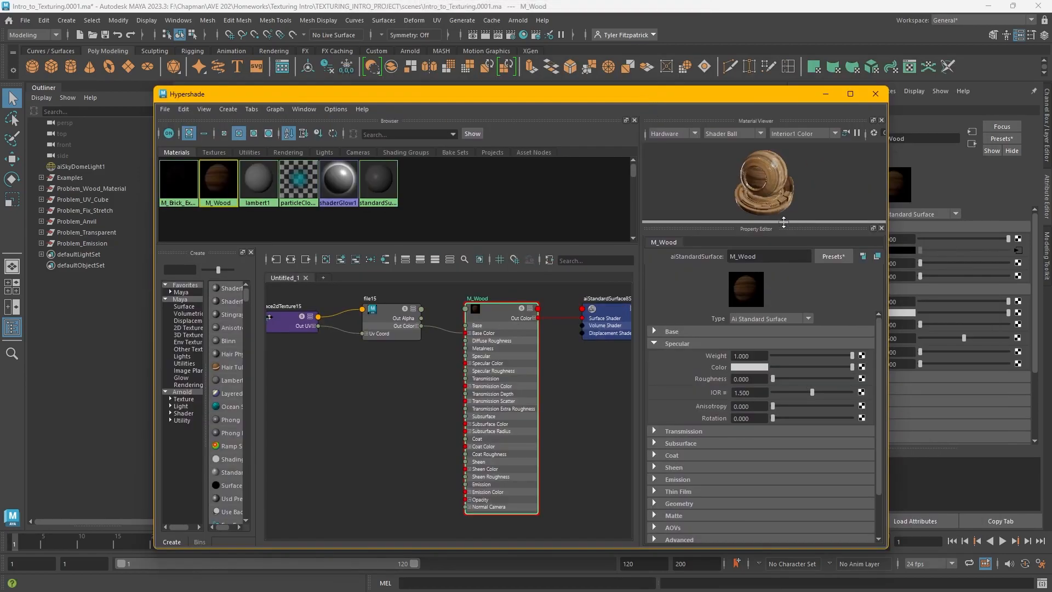
left_click_drag(783, 222, 783, 368)
left_click_drag(759, 249, 783, 279)
left_click_drag(786, 365, 785, 270)
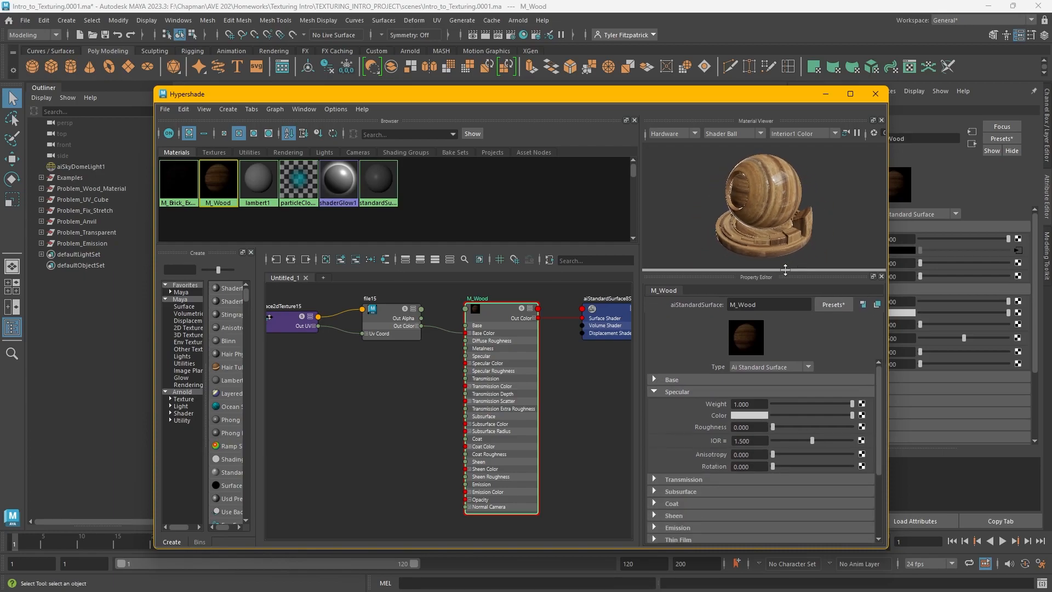
left_click_drag(801, 428, 892, 432)
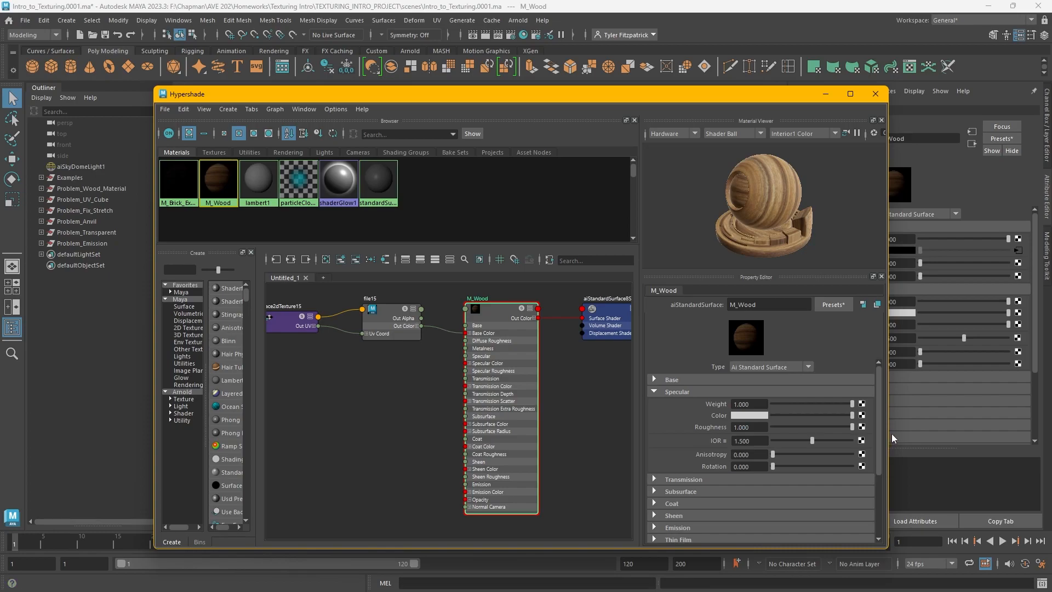
Connect a second File texture to M_Wood's specular roughness and load bamboo-wood-semigloss-roughness.png
left_click_drag(783, 277, 784, 382)
left_click_drag(767, 235, 798, 291, "alt")
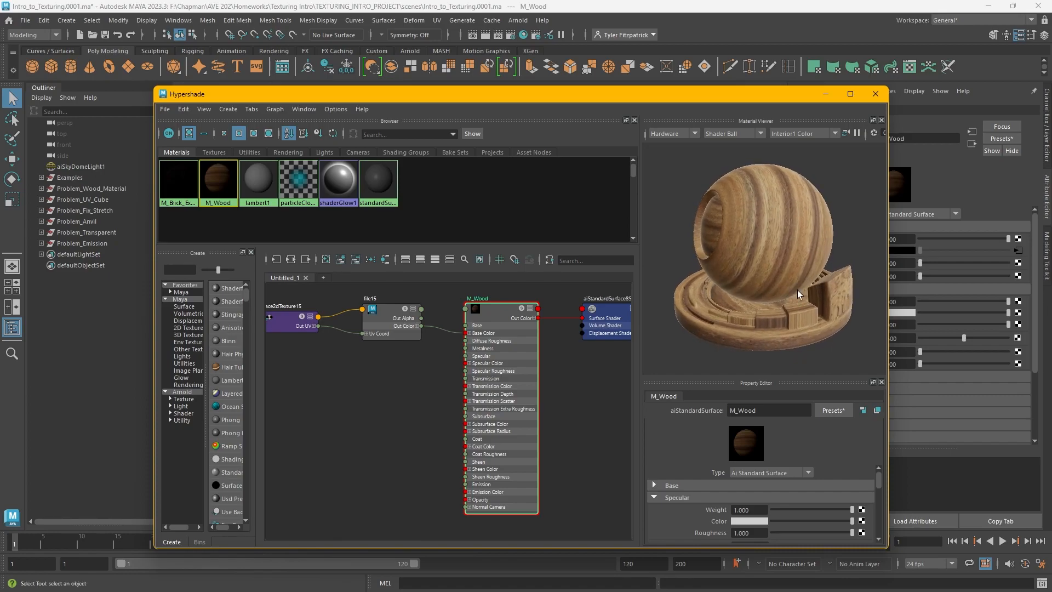
left_click(798, 325)
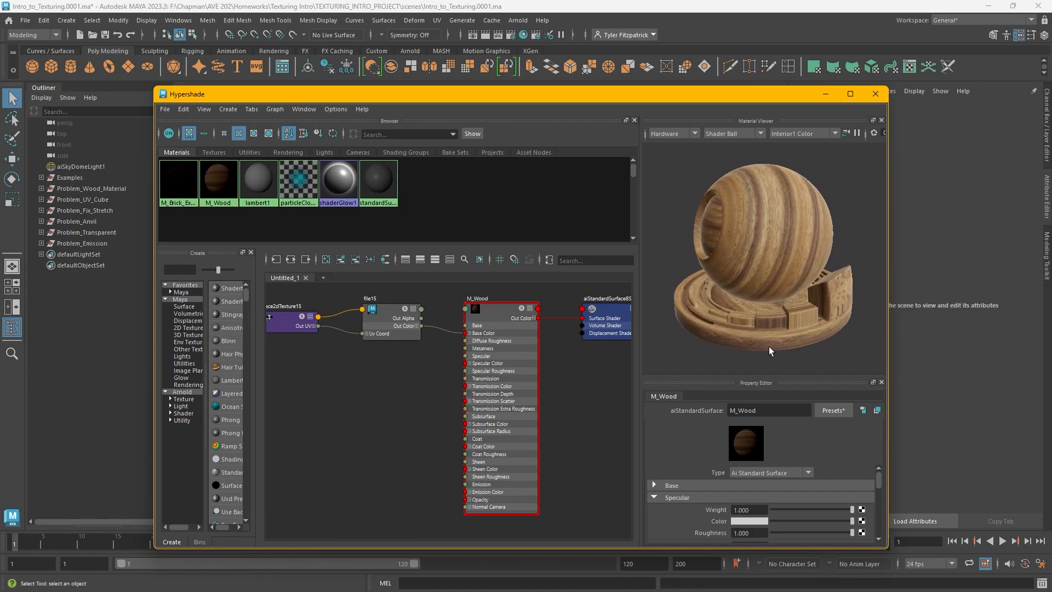
left_click_drag(782, 378, 799, 260)
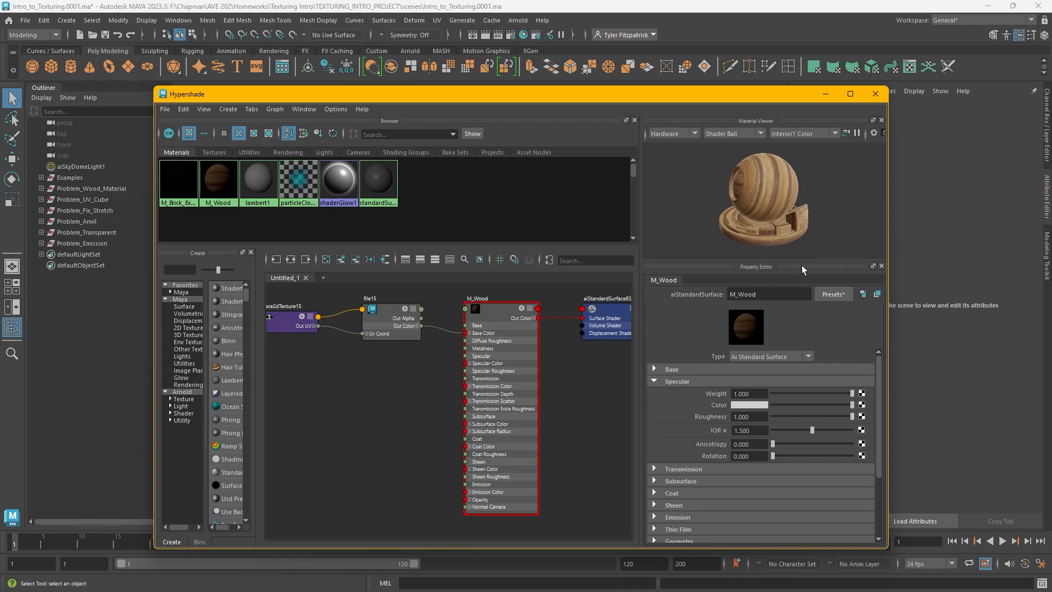
left_click(862, 417)
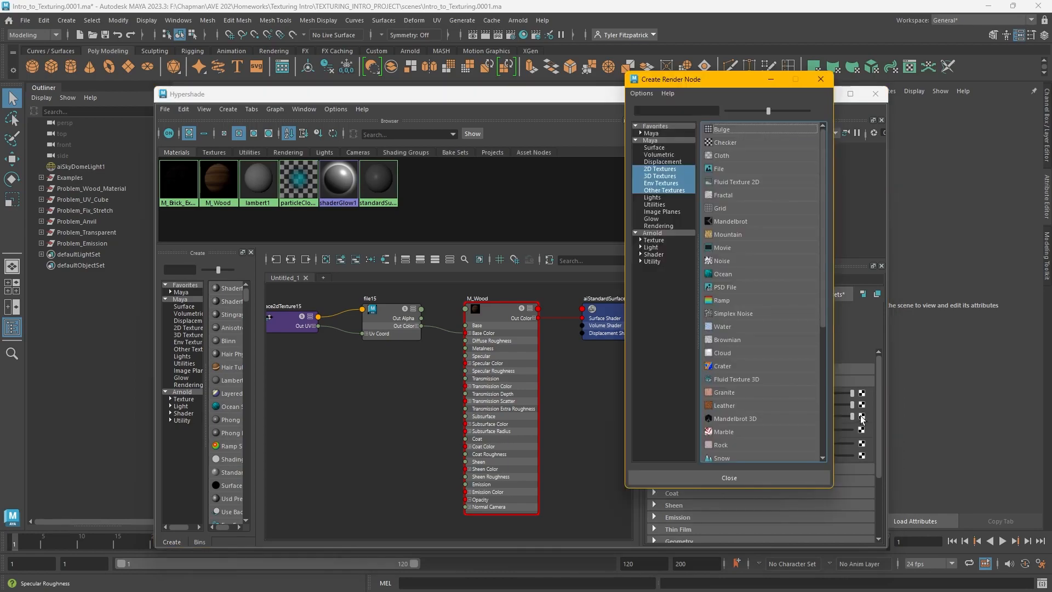
left_click(735, 167)
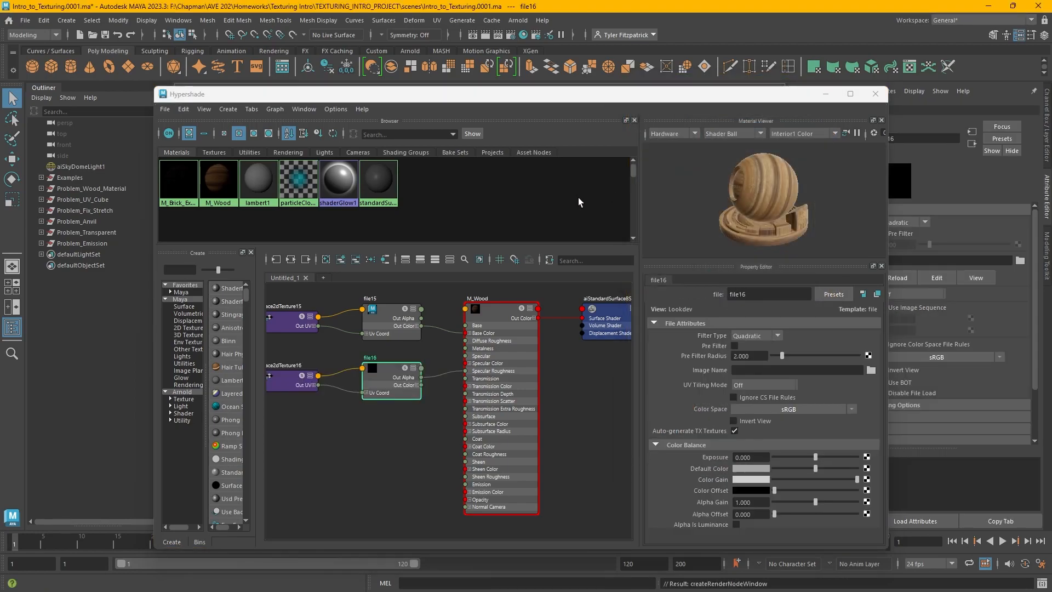
left_click(867, 372)
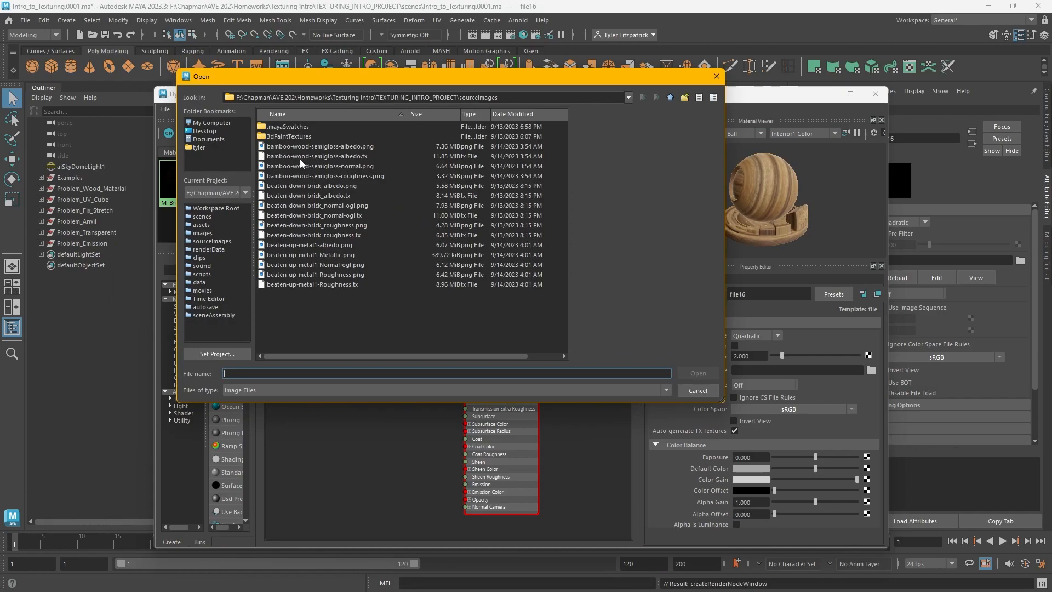
left_click(321, 176)
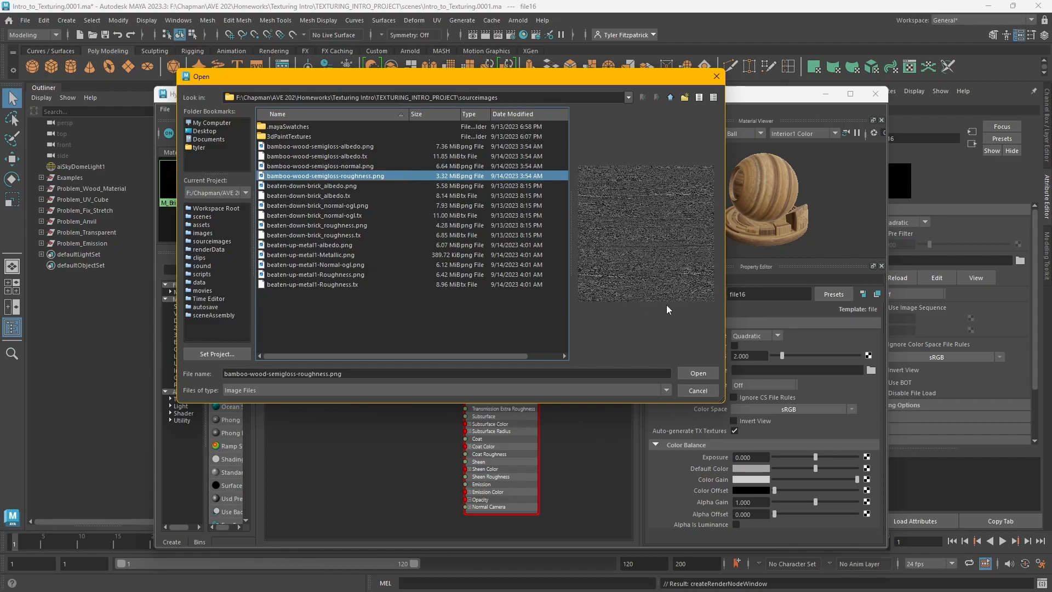
left_click(704, 373)
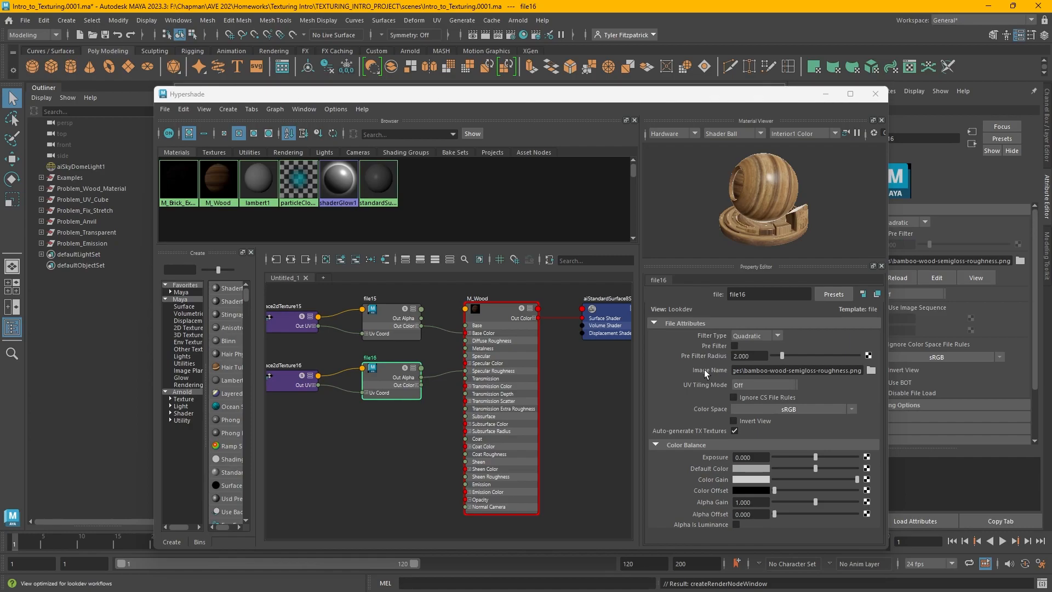
Inspect the wood material up close in the enlarged material preview, then reselect M_Wood
scroll(800, 193, "up", 5)
middle_click_drag(800, 193, 788, 219, "alt")
left_click_drag(788, 218, 802, 412, "alt")
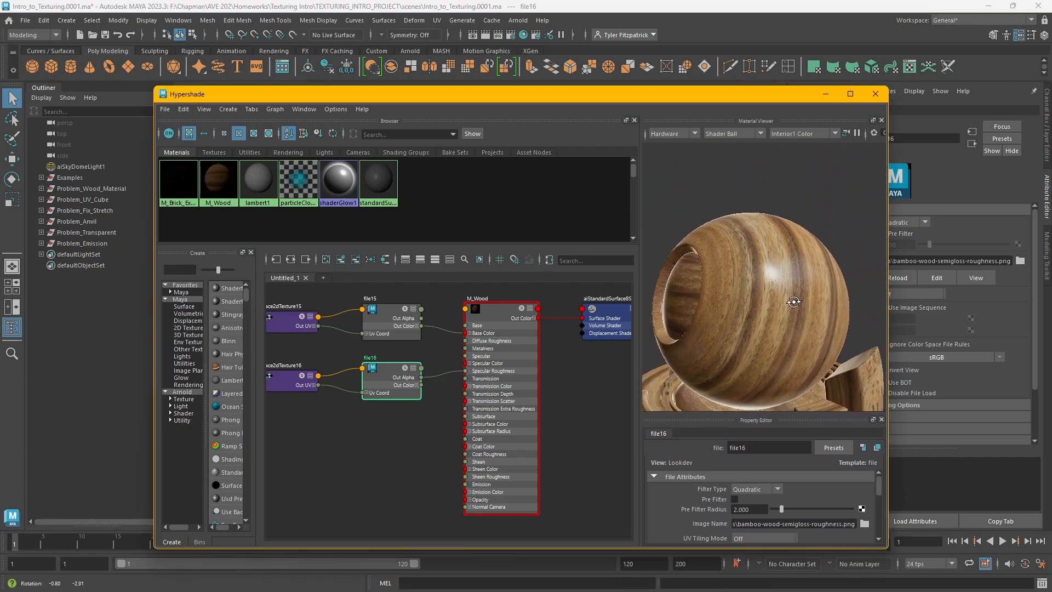
mouse_move(832, 312)
left_mouse_down("alt")
mouse_move(814, 303)
mouse_move(833, 285)
mouse_move(816, 312)
left_mouse_up("alt")
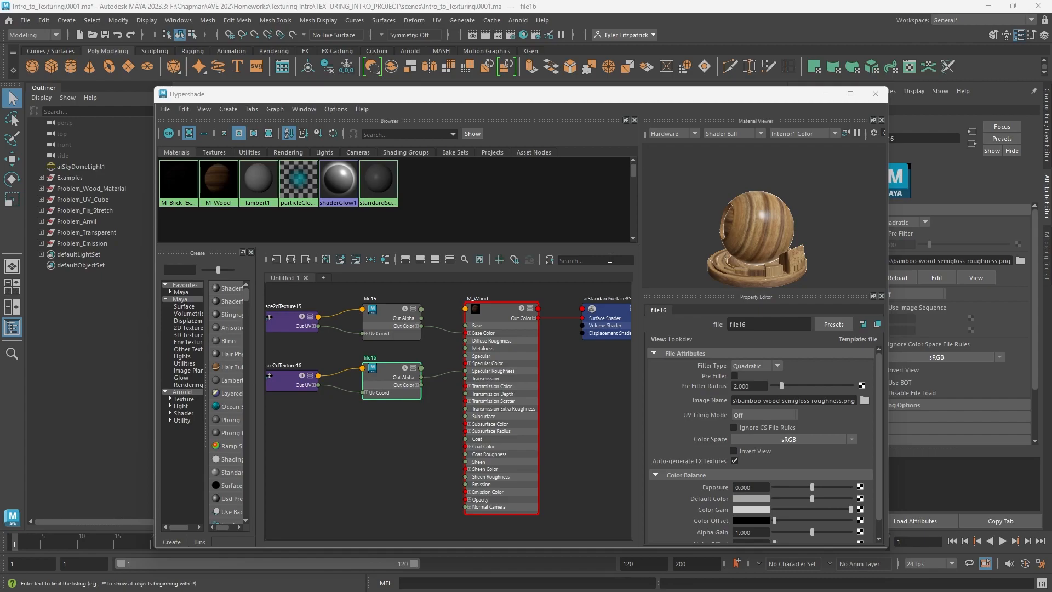
left_click(650, 352)
left_click(515, 317)
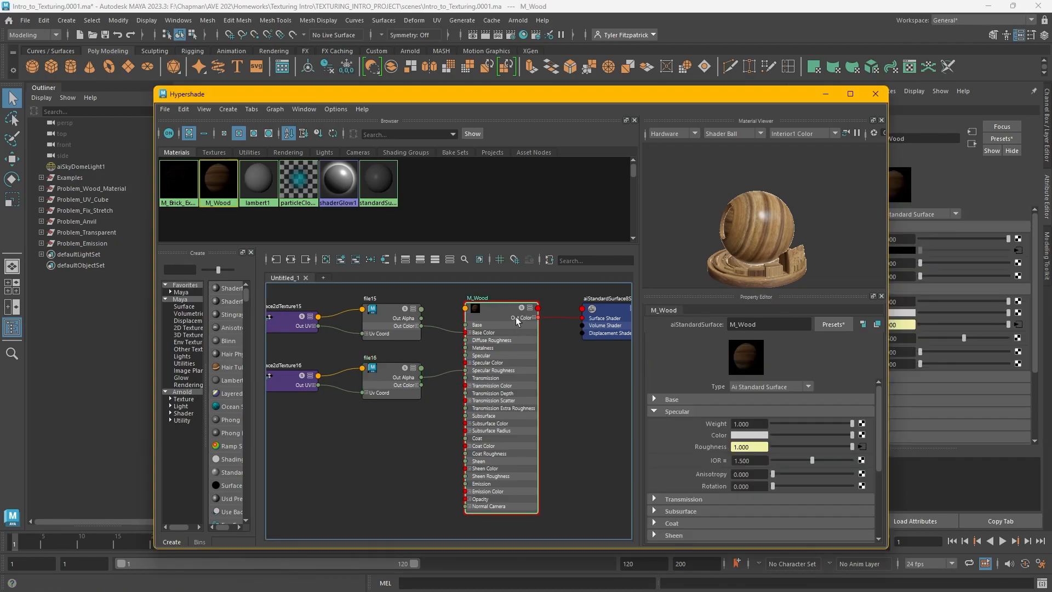
left_click(660, 409)
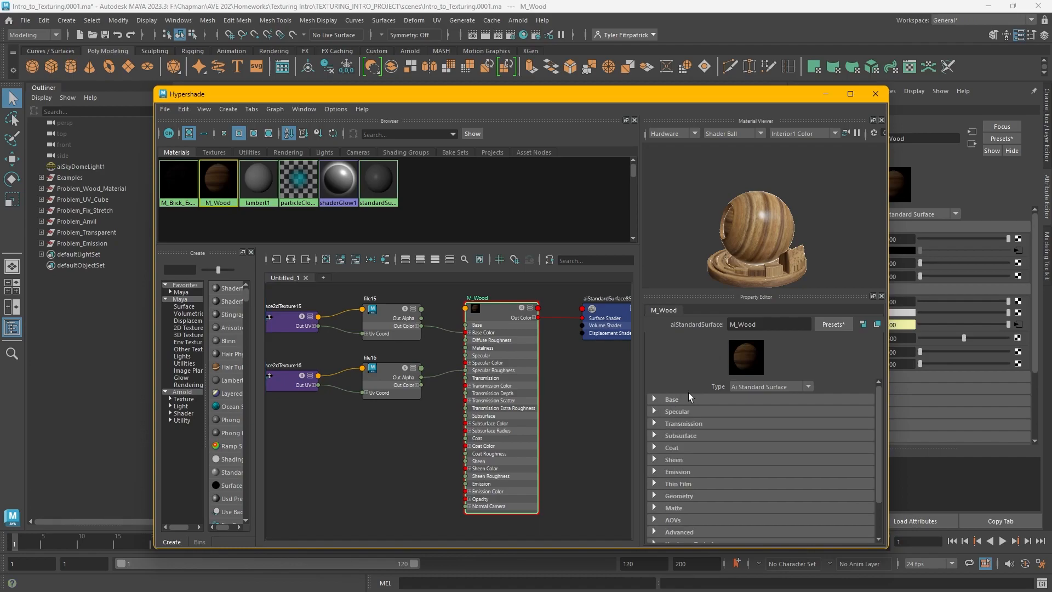
Add a File texture to M_Wood's bump mapping, creating a bump node connected to its normal camera
scroll(702, 393, "down", 3)
left_click(652, 451)
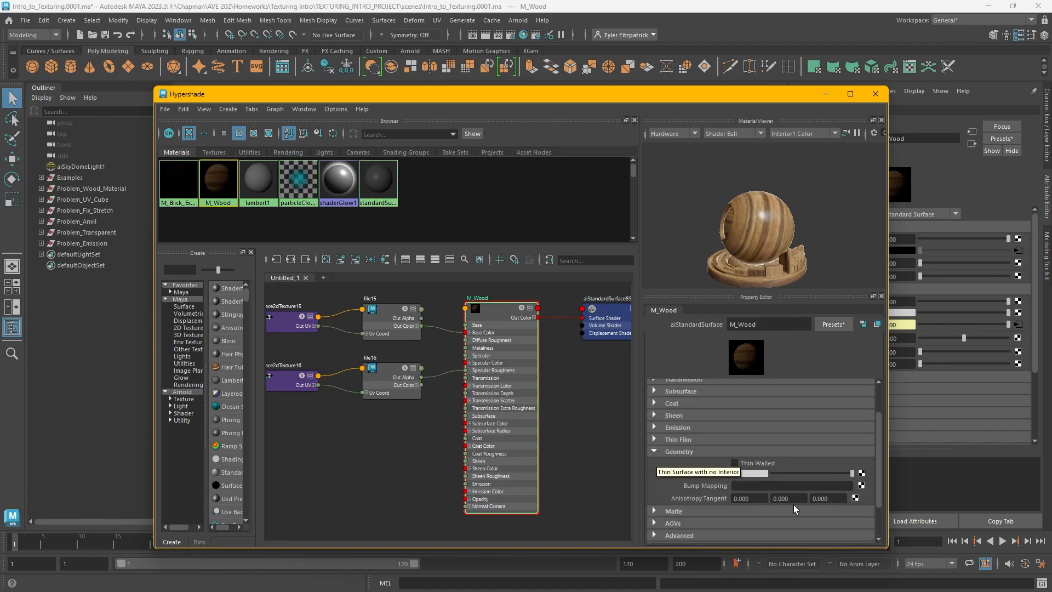
left_click(861, 486)
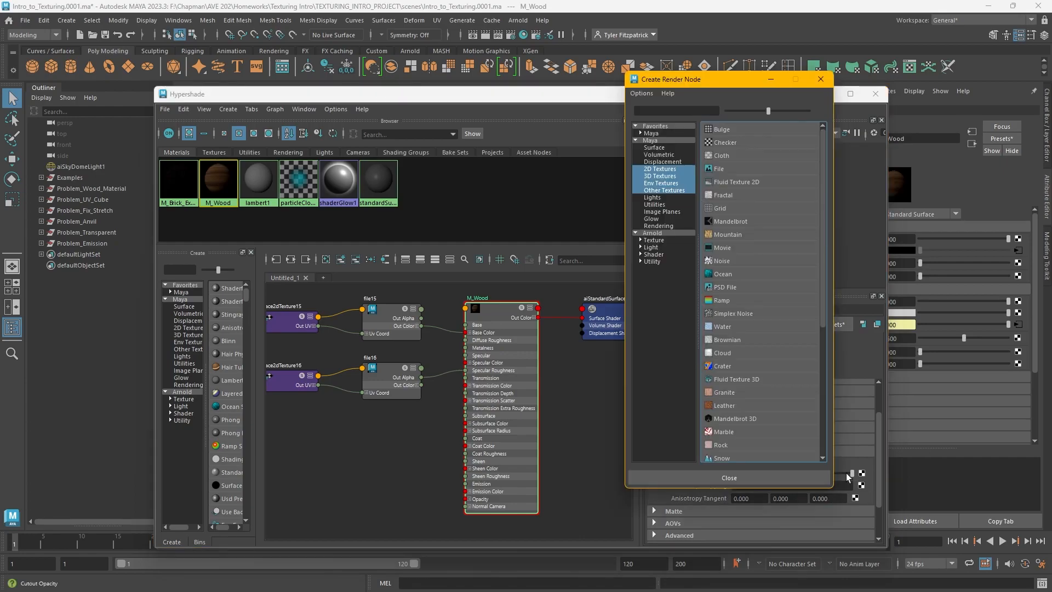
left_click(719, 168)
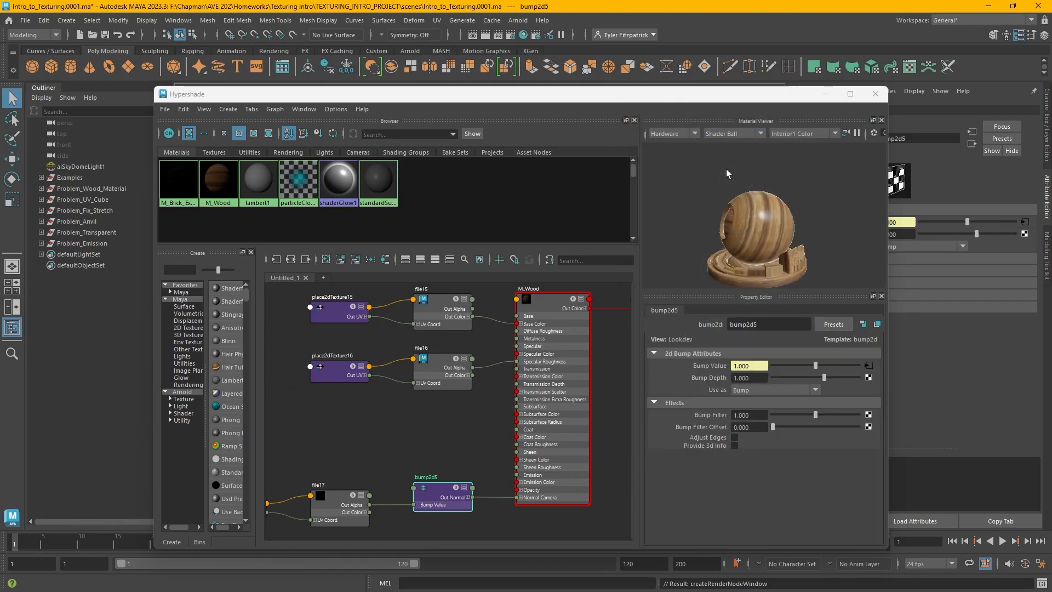
Set the bump node to be used as Tangent Space Normals
middle_click_drag(428, 445, 468, 401, "alt")
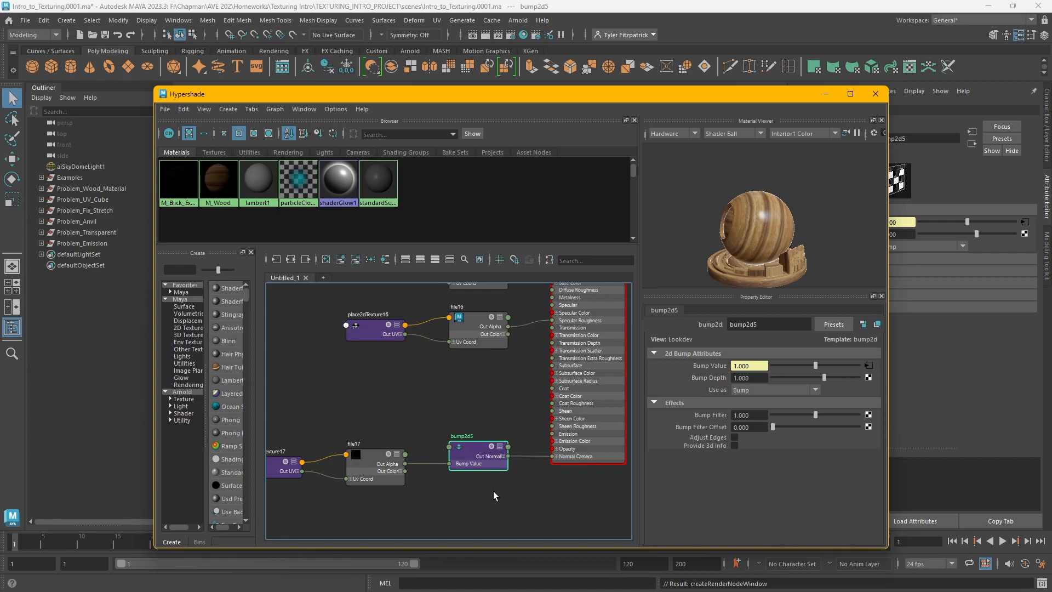
left_click(748, 390)
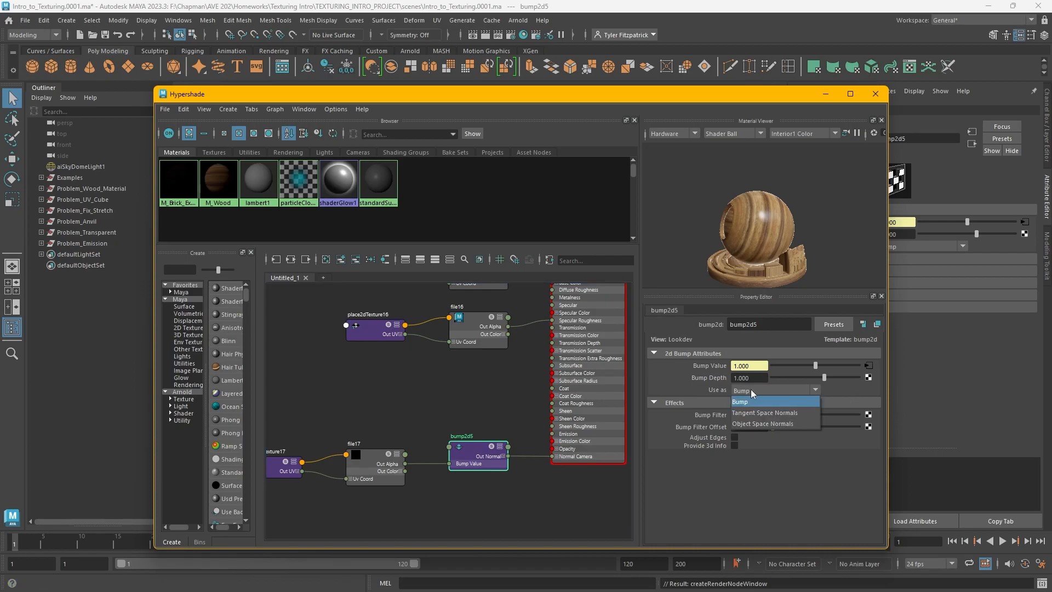
left_click(770, 412)
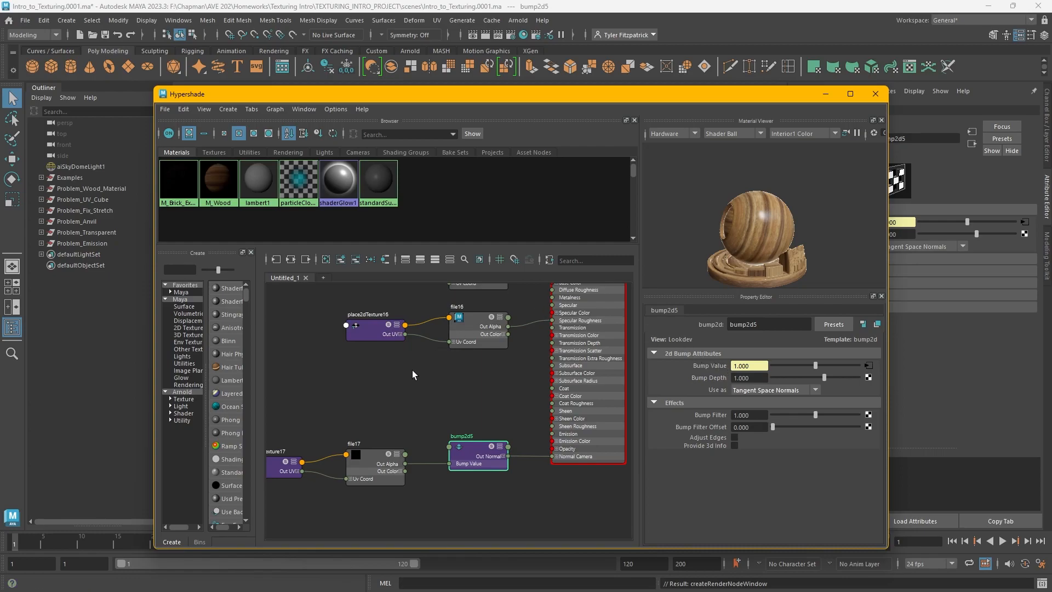
Load bamboo-wood-semigloss-normal.png as the image of the bump's file texture node
left_click(371, 455)
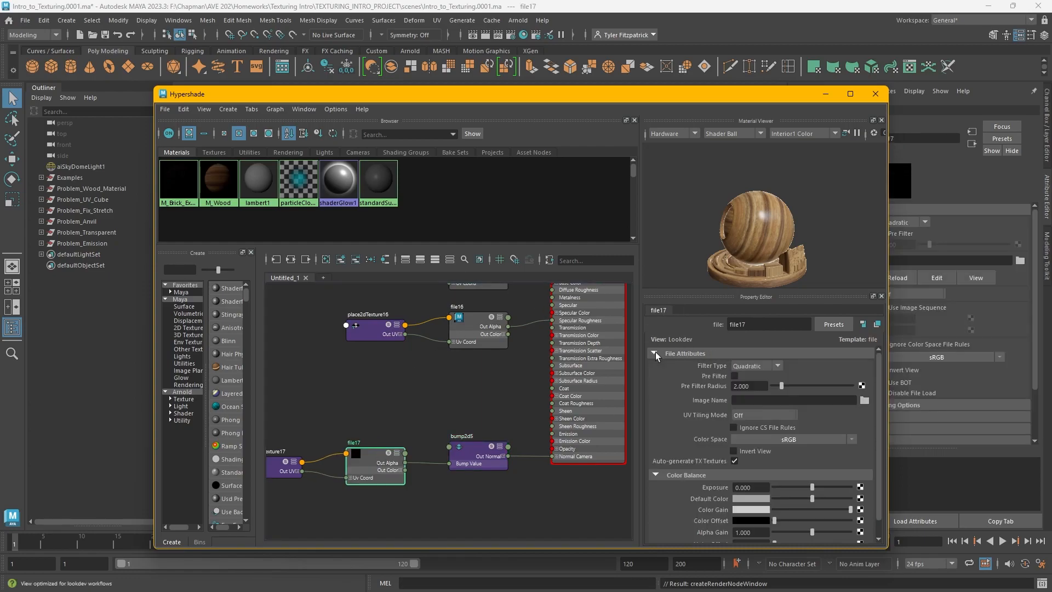
left_click(863, 401)
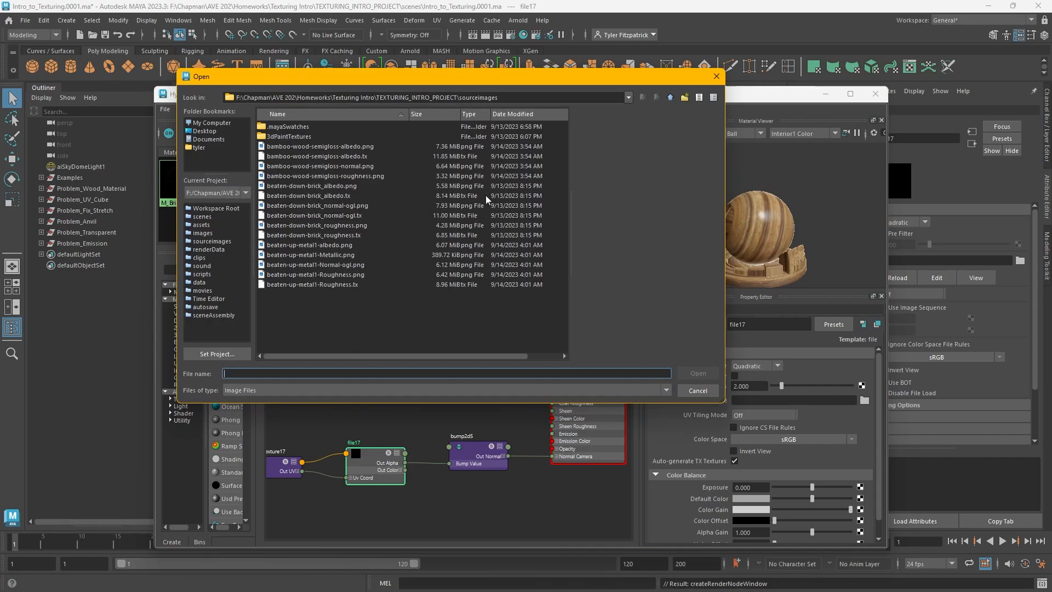
left_click(371, 166)
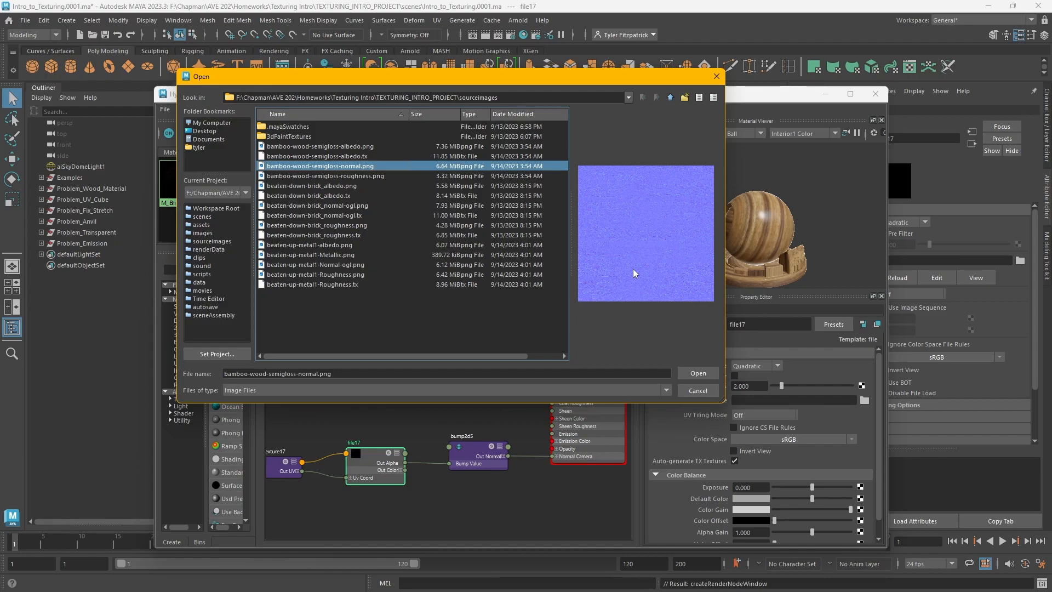
left_click(712, 371)
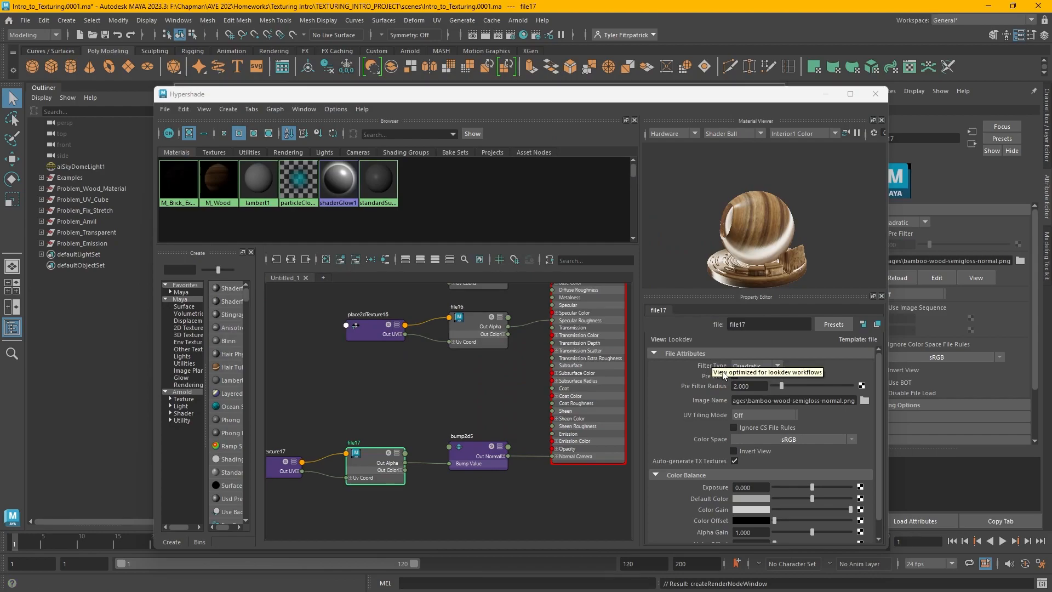
Set the normal map file texture's color space to Utility Raw
left_click(790, 439)
mouse_move(823, 466)
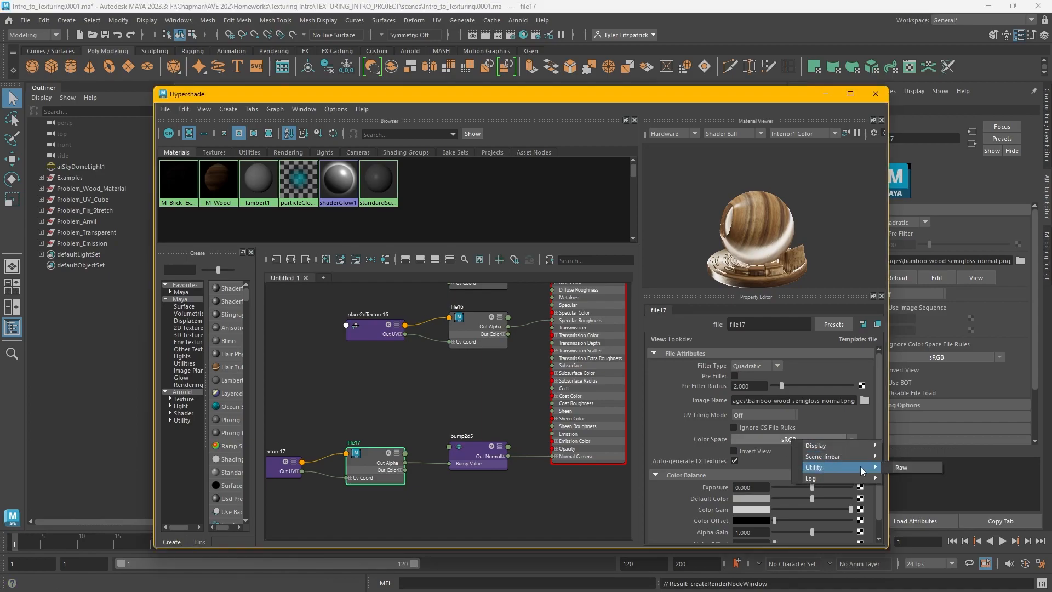
left_click(897, 469)
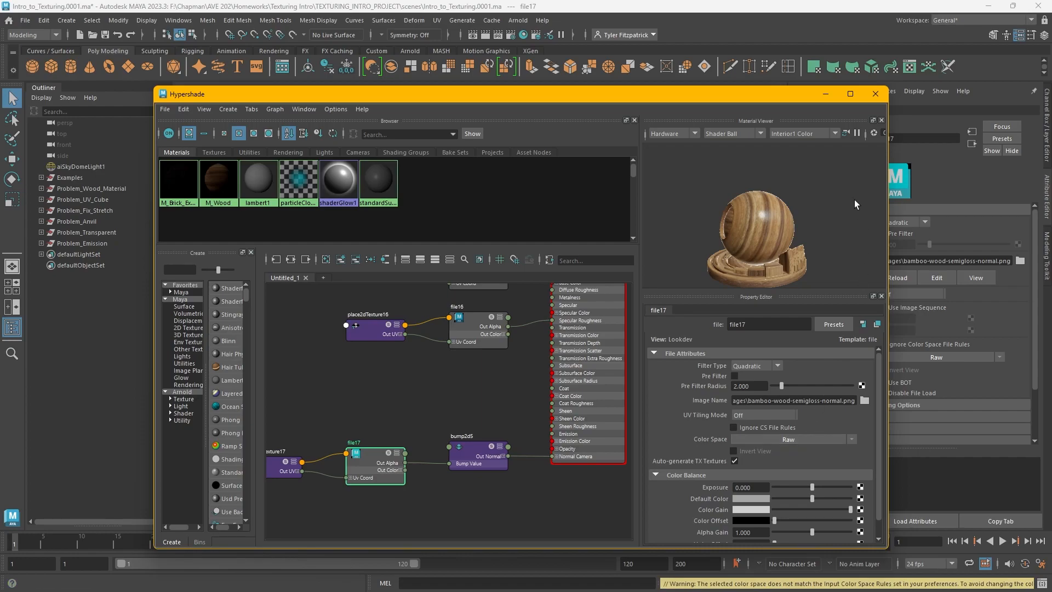
Inspect the wood surface detail up close in the enlarged material preview
scroll(768, 224, "up", 5)
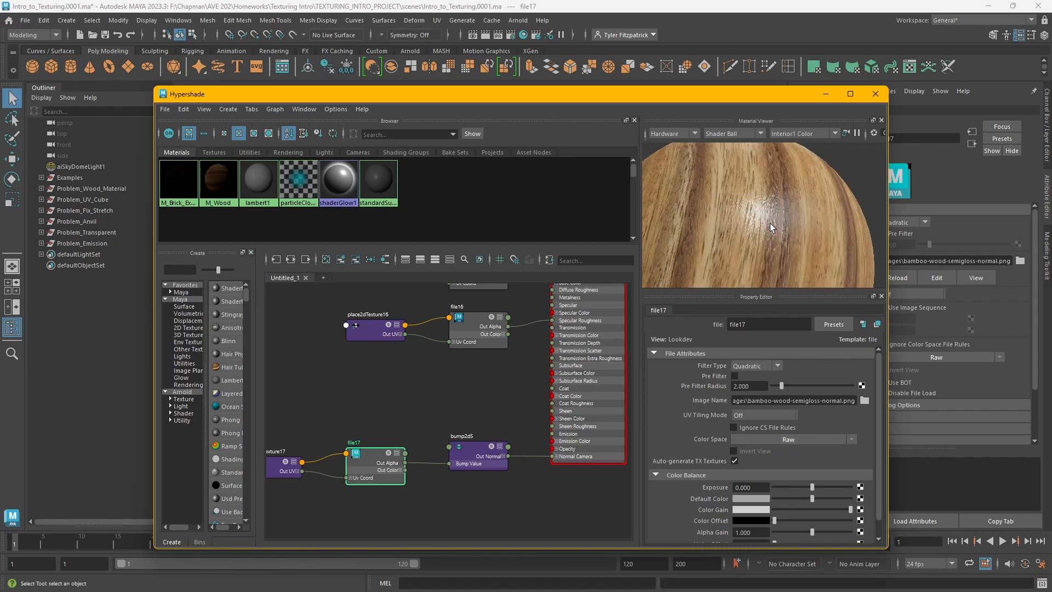
left_click_drag(784, 243, 798, 230, "alt")
scroll(798, 228, "up", 1)
right_click_drag(798, 227, 749, 226, "alt")
left_click_drag(748, 225, 766, 217, "alt")
right_click_drag(766, 217, 798, 211, "alt")
middle_click_drag(800, 196, 785, 245, "alt")
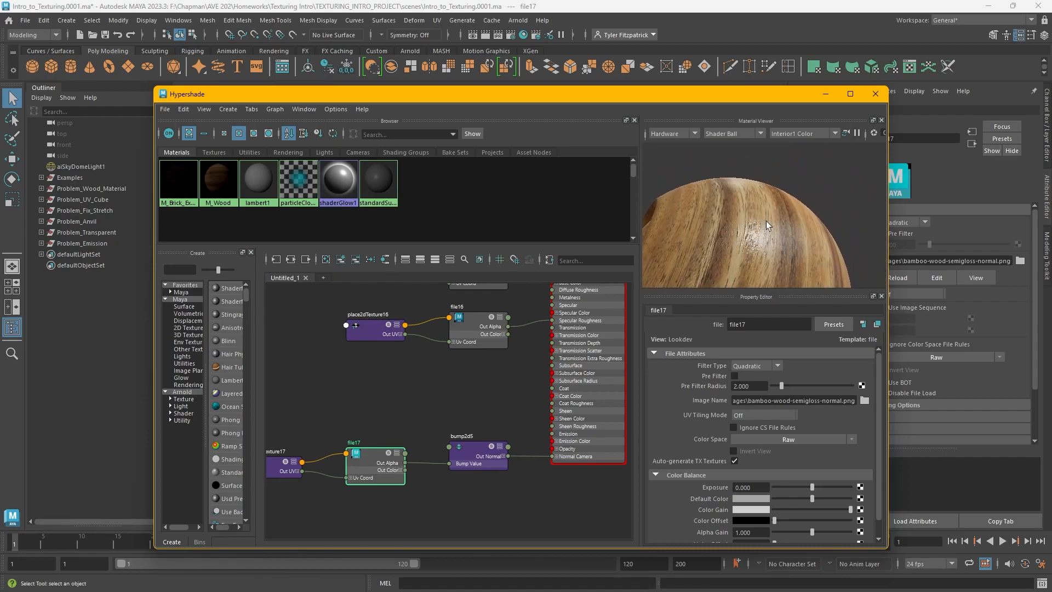
Frame the wood cube in the viewport and render it interactively to review the material
left_click_drag(670, 94, 731, 484)
left_click_drag(596, 244, 539, 224, "alt")
middle_click_drag(477, 208, 516, 258, "alt")
left_click(517, 258)
key("f")
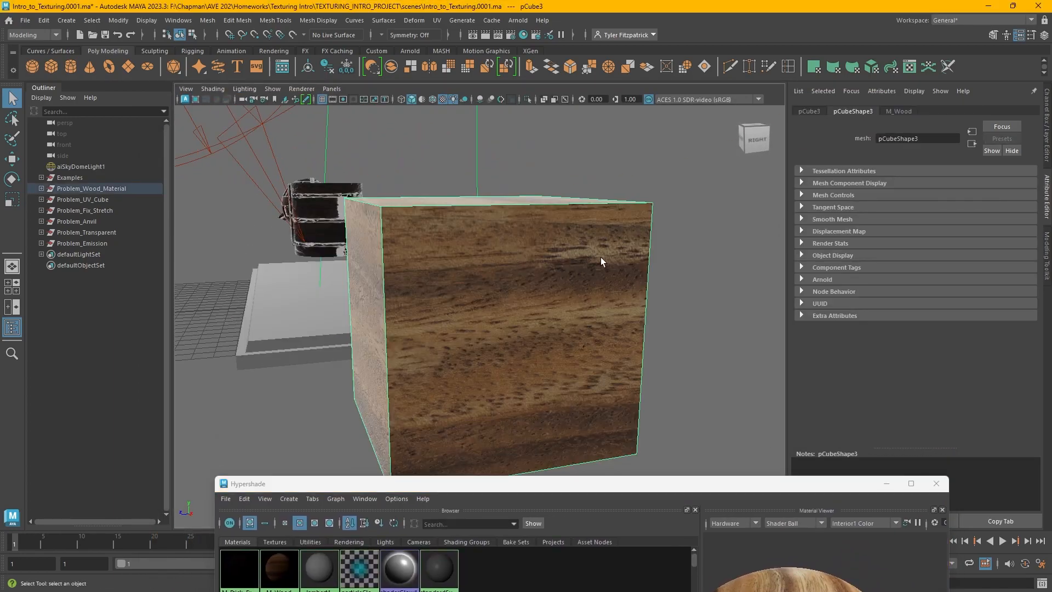
left_click(185, 99)
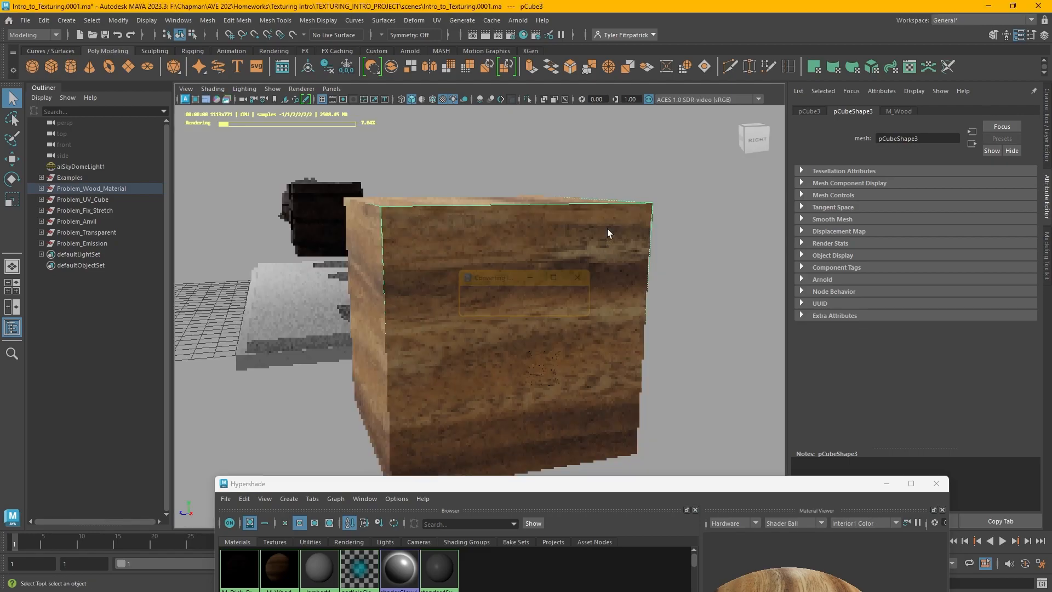
left_click_drag(567, 265, 748, 272, "alt")
left_click(677, 275)
left_click_drag(607, 274, 536, 277, "alt")
Try a bump depth of 5 on the bump node and inspect the cube
left_click_drag(693, 485, 670, 66)
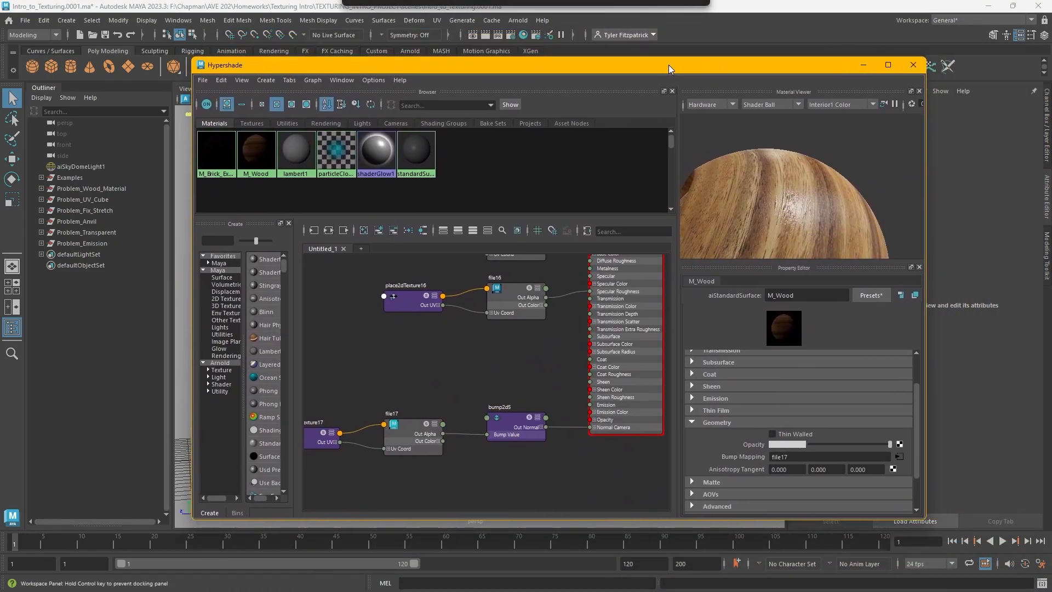
left_click(503, 425)
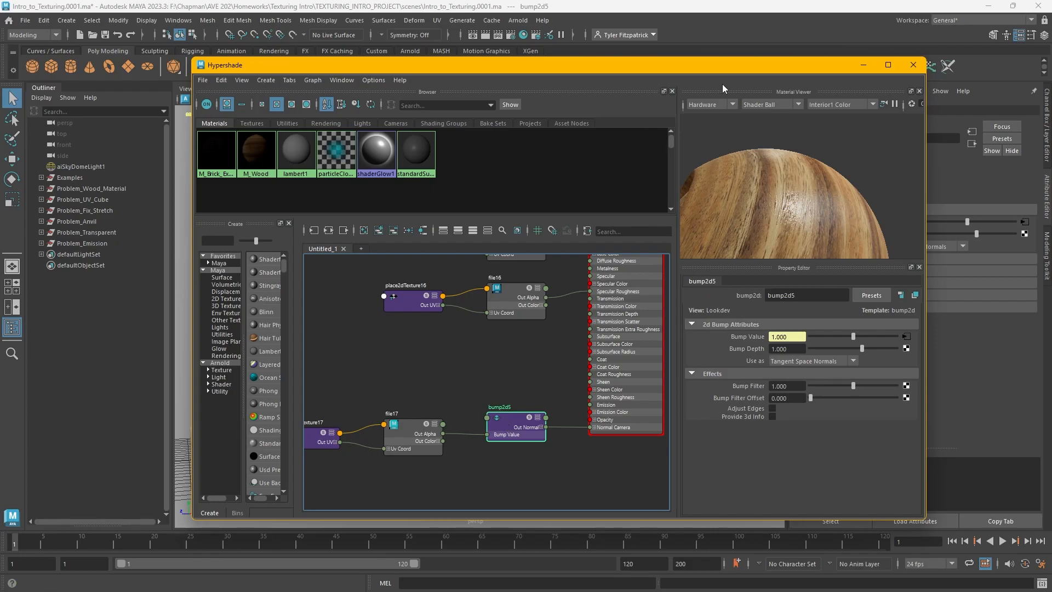
left_click_drag(694, 65, 495, 97)
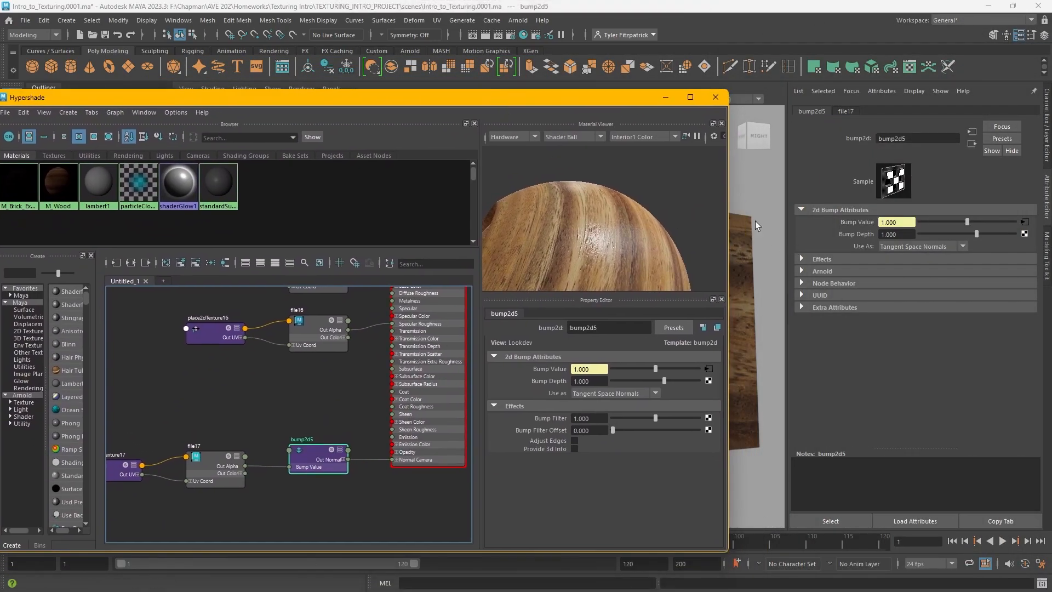
left_click_drag(619, 104, 301, 78)
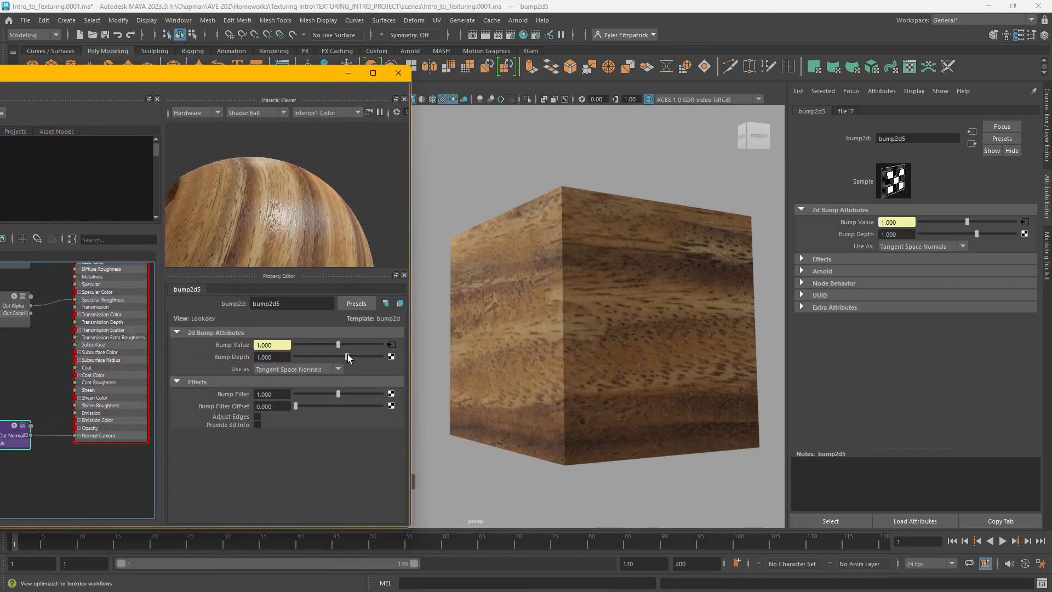
left_click_drag(347, 358, 390, 365)
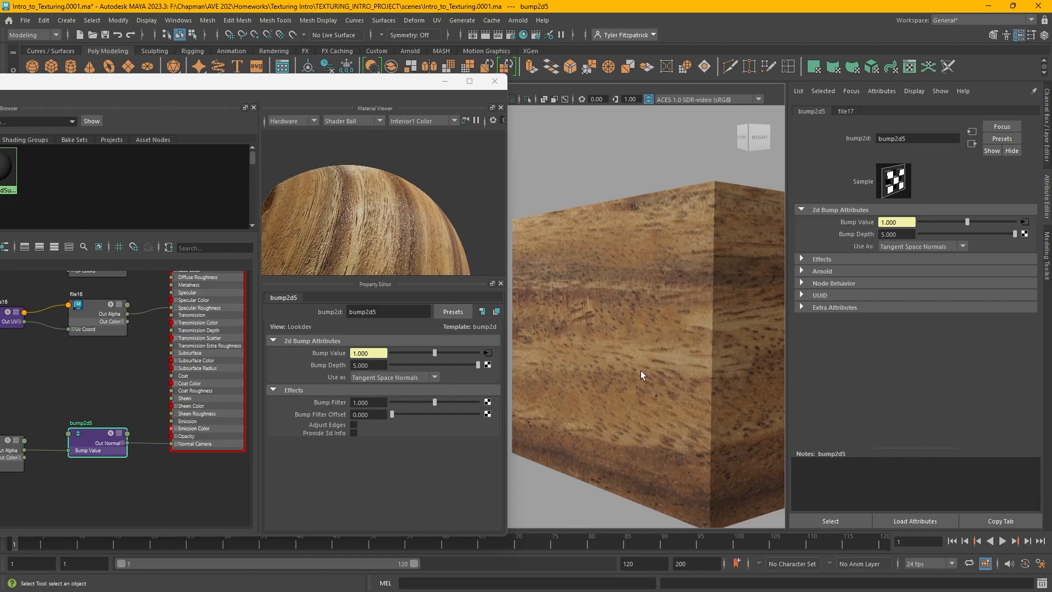
left_click_drag(659, 366, 624, 352, "alt")
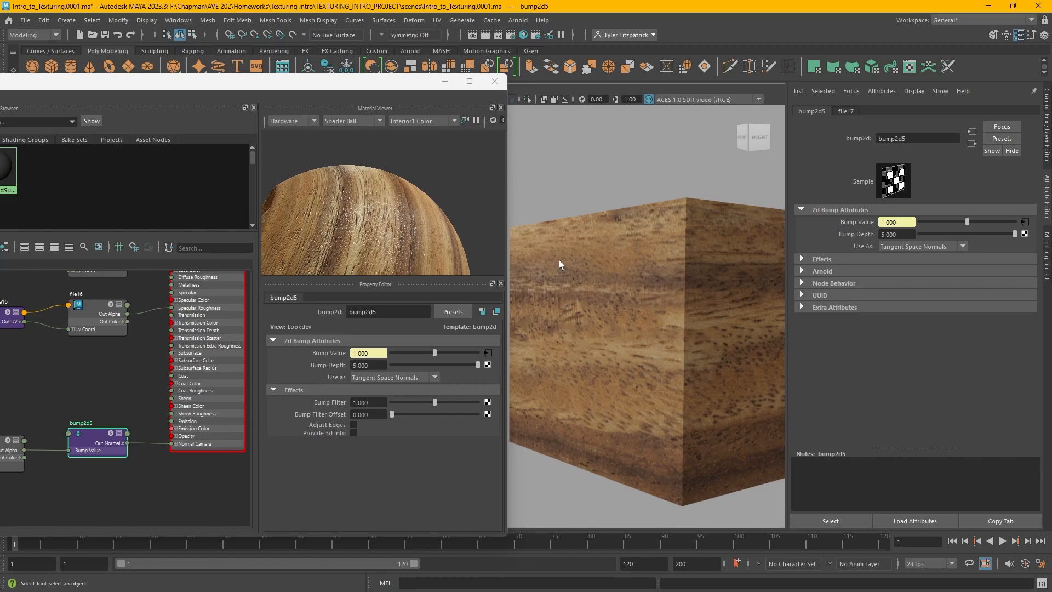
middle_click_drag(651, 289, 688, 279, "alt")
left_click_drag(688, 278, 705, 299, "alt")
Set the bump node's bump depth to 1
left_click_drag(316, 87, 349, 122)
left_click(186, 104)
left_click_drag(706, 313, 619, 320, "alt")
left_click_drag(372, 129, 254, 93)
left_click_drag(630, 361, 624, 327, "alt")
left_click_drag(378, 370, 343, 375)
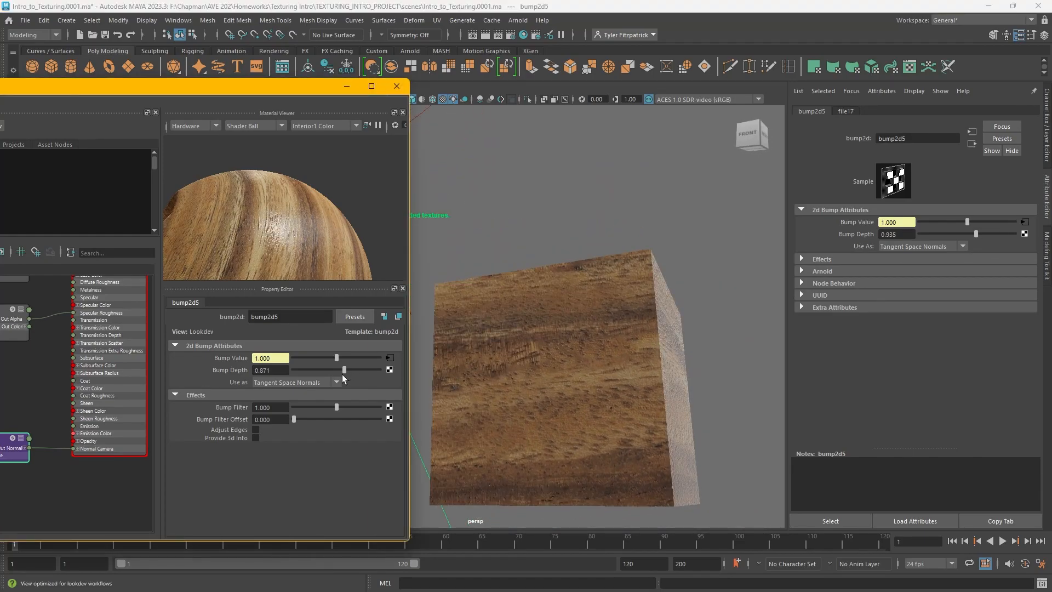
left_click(270, 369)
type("1")
key("Return")
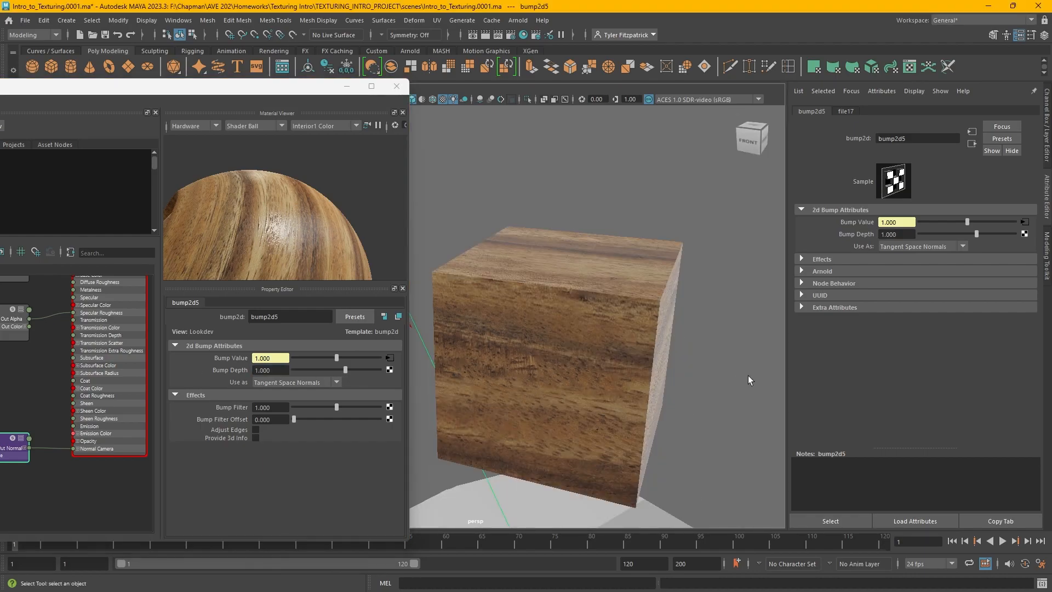
Close the Hypershade and assign the existing M_Wood material to the second cube
mouse_move(766, 350)
right_mouse_down("alt")
mouse_move(673, 291)
mouse_move(632, 305)
mouse_move(679, 351)
right_mouse_up("alt")
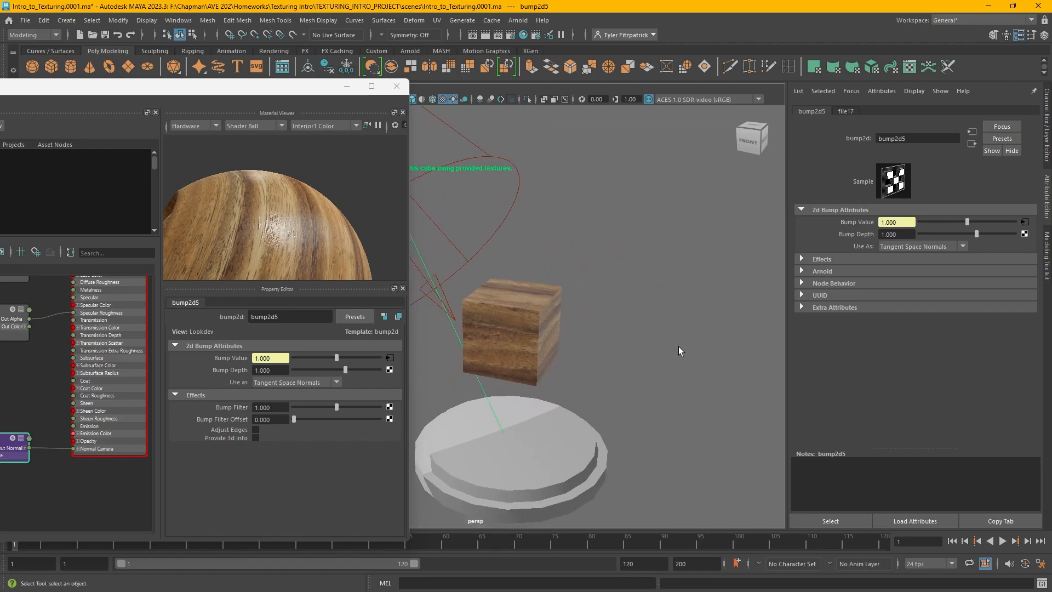
left_click_drag(716, 287, 415, 213, "alt")
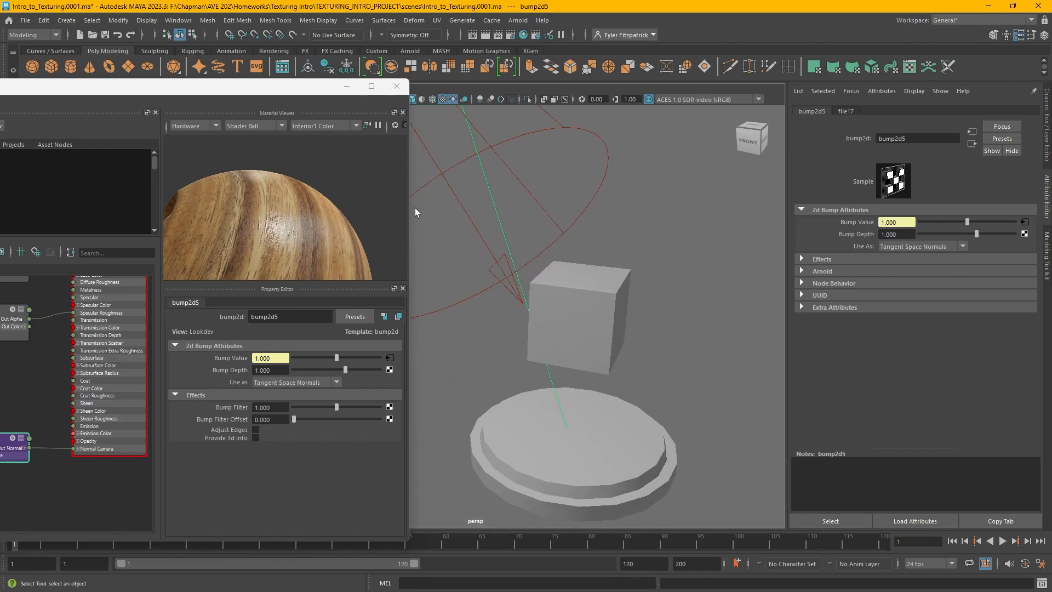
left_click(397, 87)
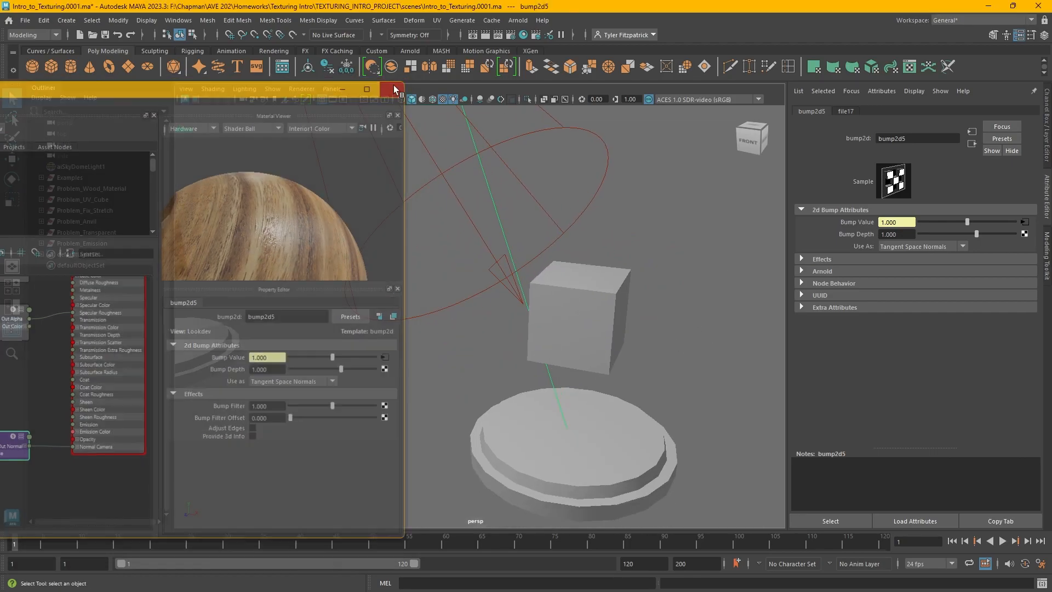
left_click(602, 330)
middle_click_drag(680, 323, 637, 354, "alt")
right_click_drag(637, 354, 554, 320, "alt")
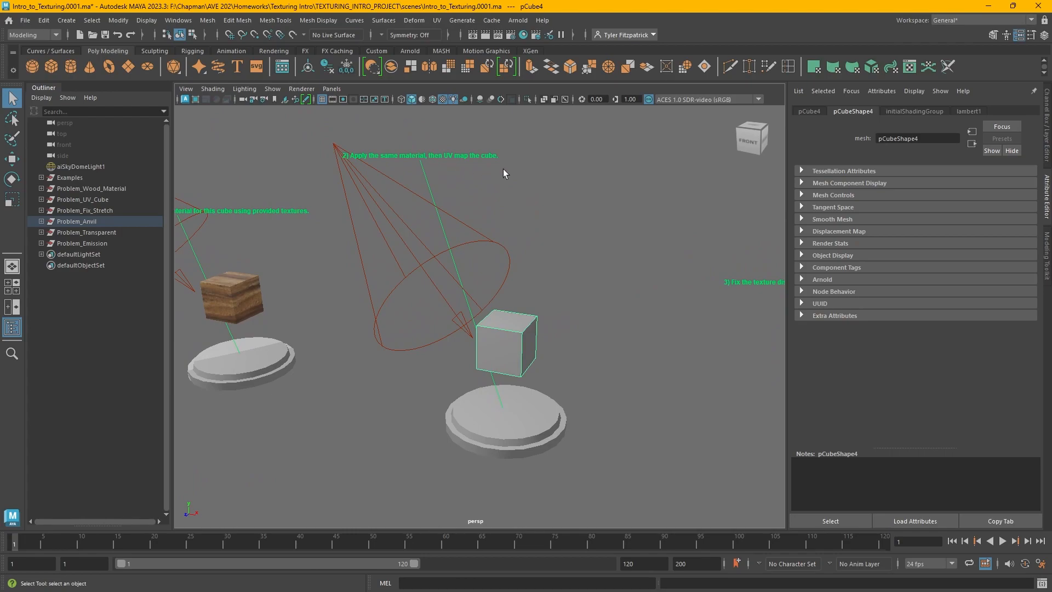
right_click(512, 315)
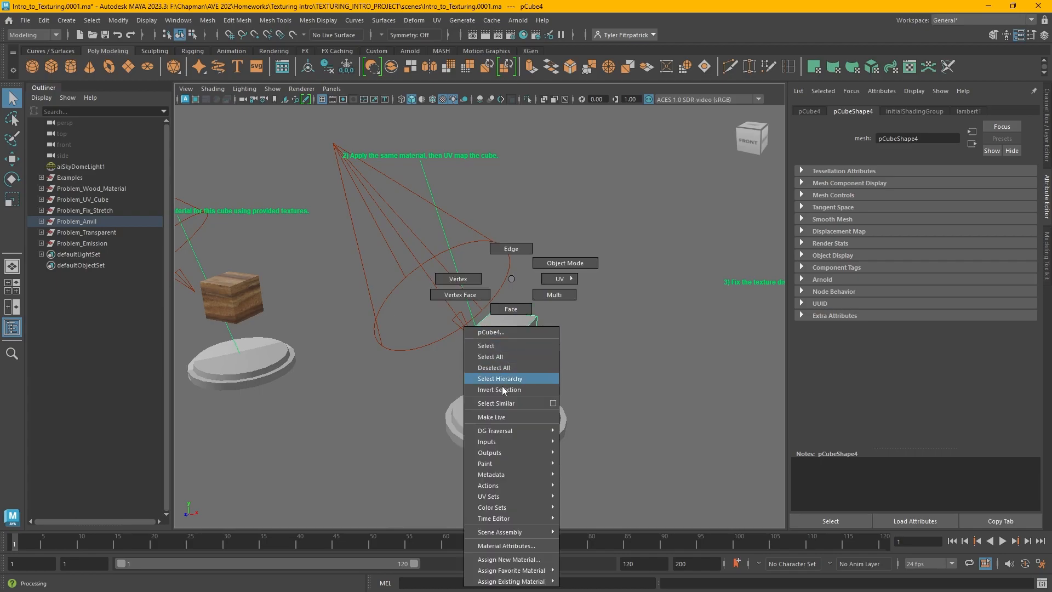
mouse_move(520, 582)
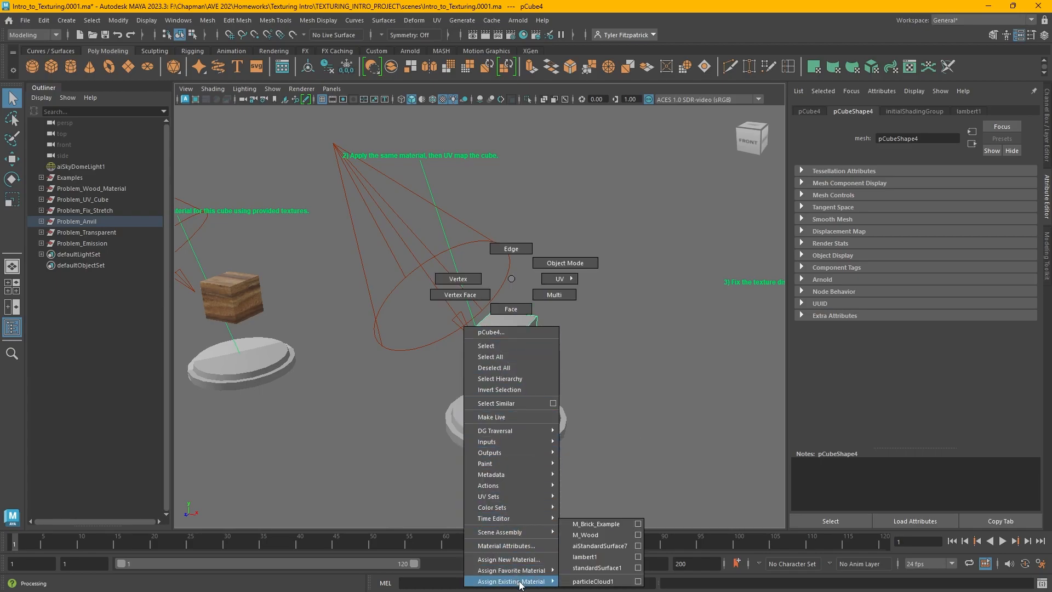
left_click(590, 536)
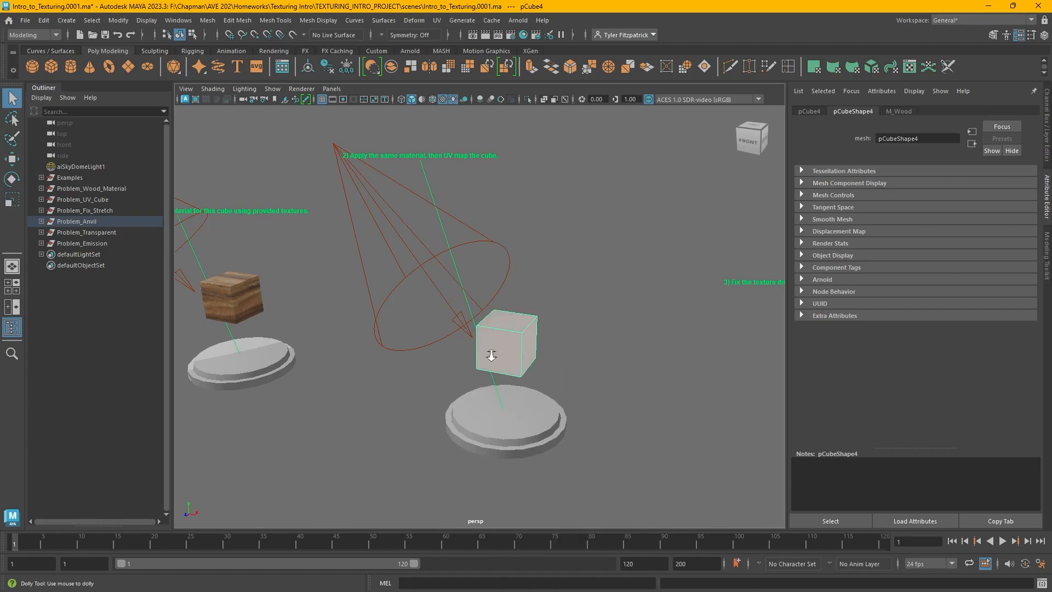
Open the UV Editor for the second cube
scroll(547, 372, "up", 5)
left_click_drag(723, 383, 696, 312, "alt")
scroll(665, 287, "down", 5)
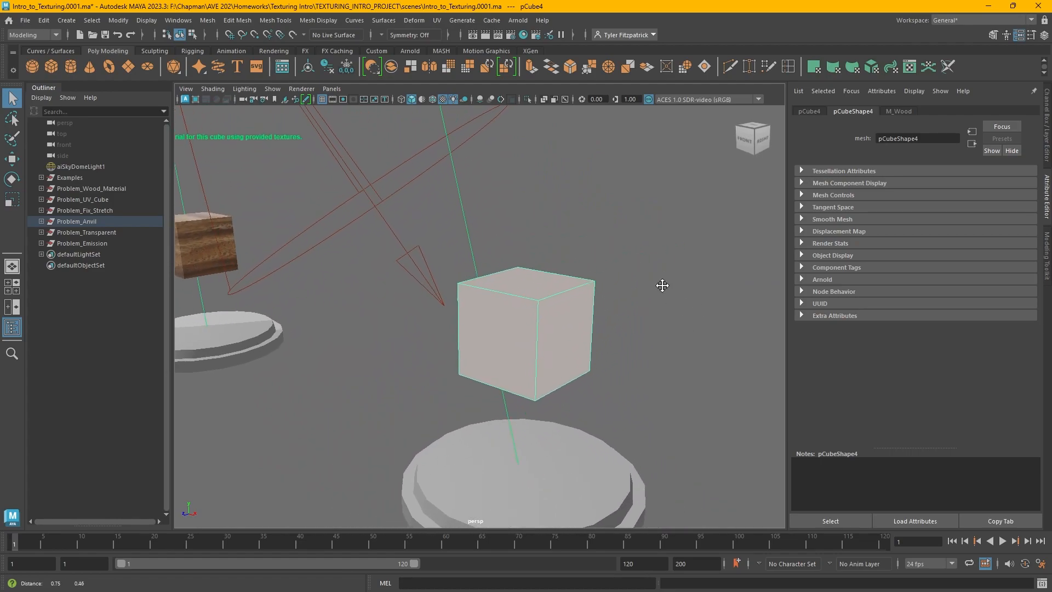
left_click(437, 21)
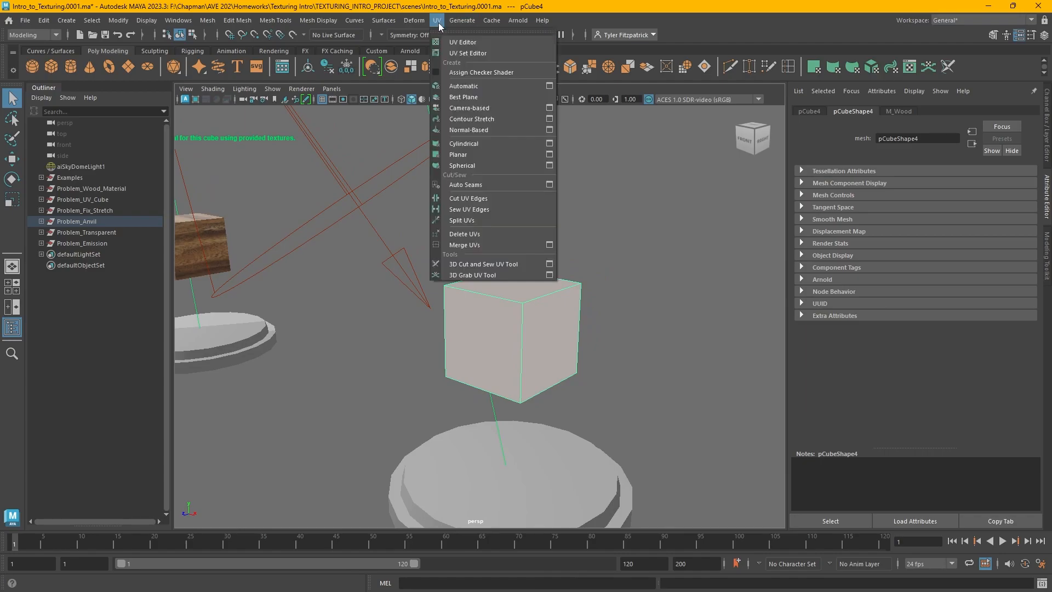
left_click(462, 42)
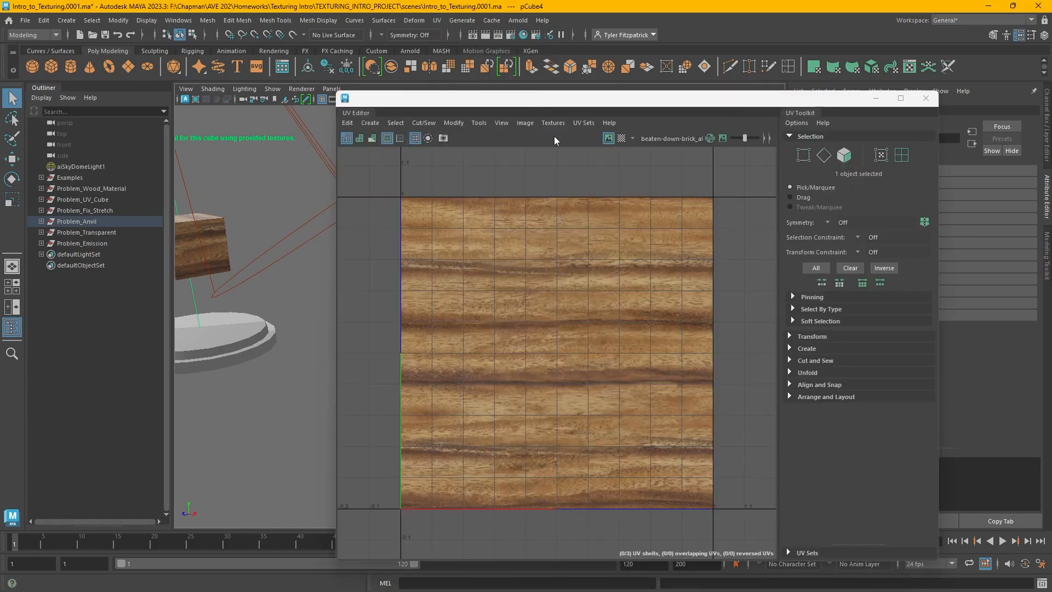
left_click_drag(554, 98, 813, 56)
Select the example cylinder to examine its UV layout in the UV Editor
middle_click_drag(545, 230, 465, 241, "alt")
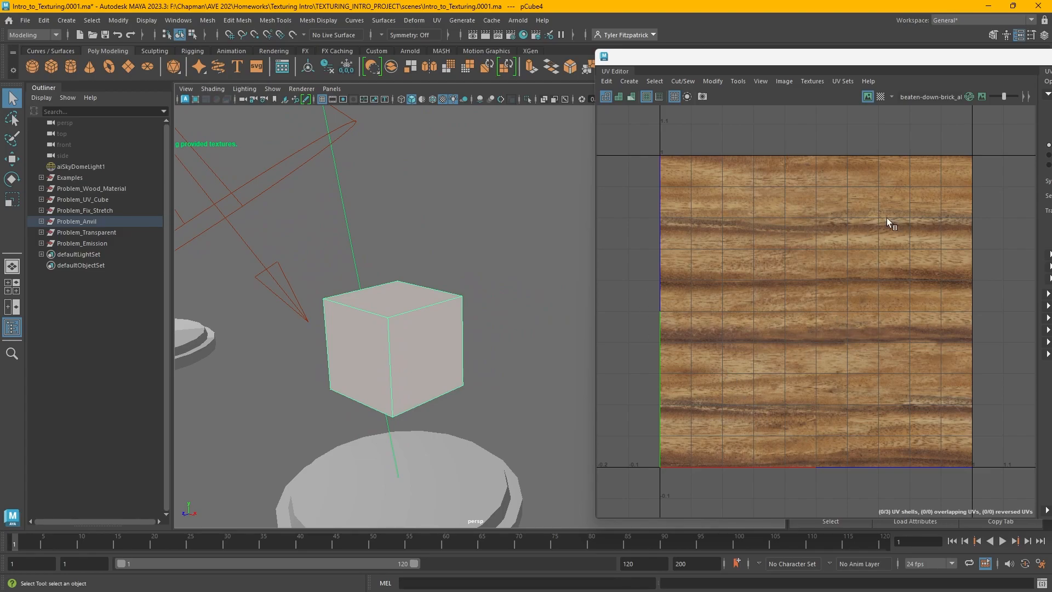
right_click_drag(504, 324, 608, 380, "alt")
left_click(274, 250)
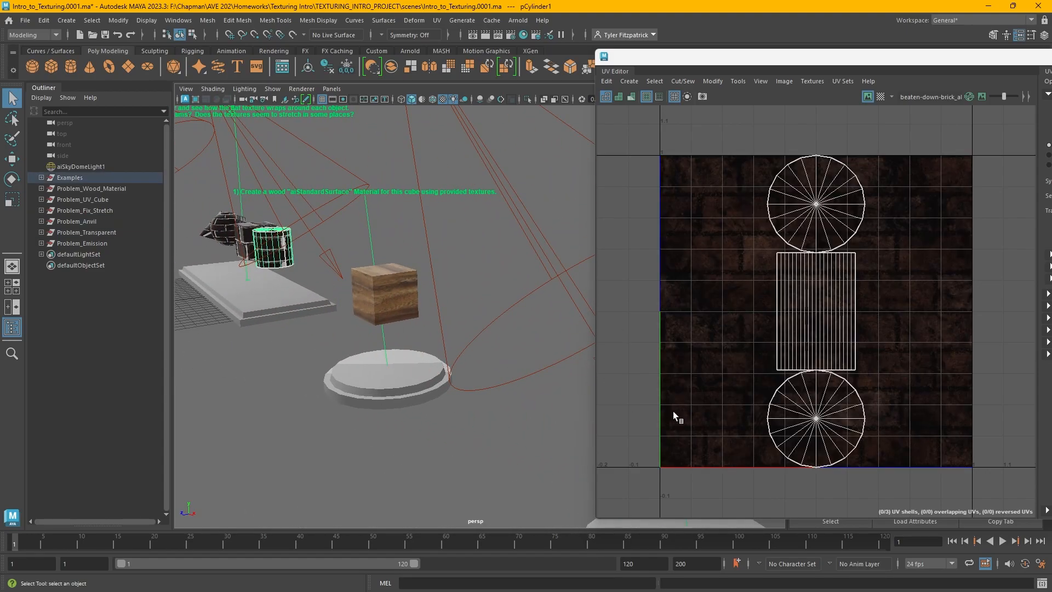
Select the example sphere to examine its UV layout
left_click(230, 230)
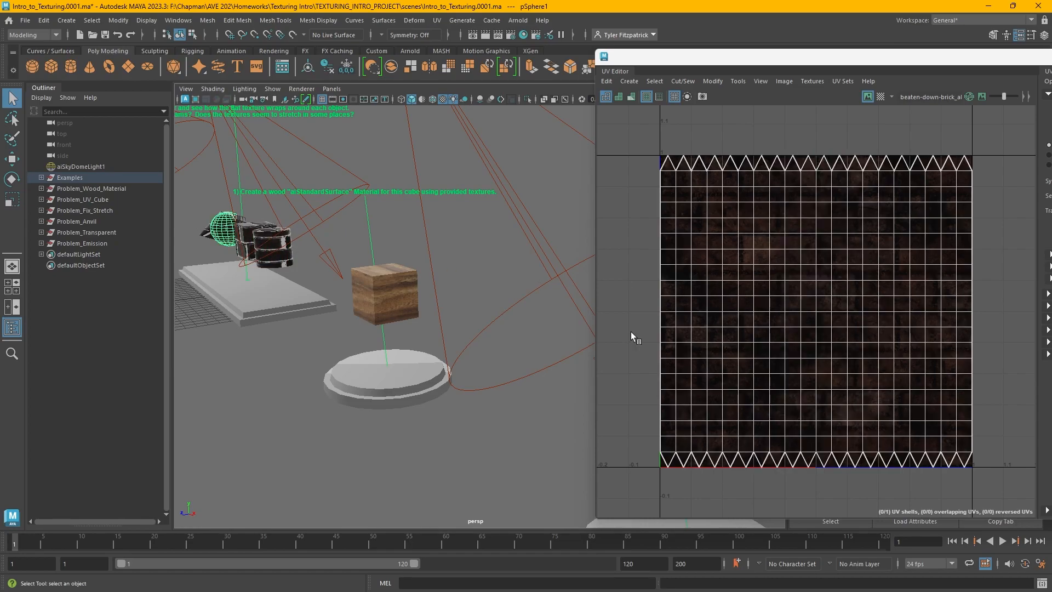
middle_click_drag(465, 319, 338, 251, "alt")
Select the second cube and dock the UV Editor beside the viewport with the UV Toolkit showing
left_click(514, 300)
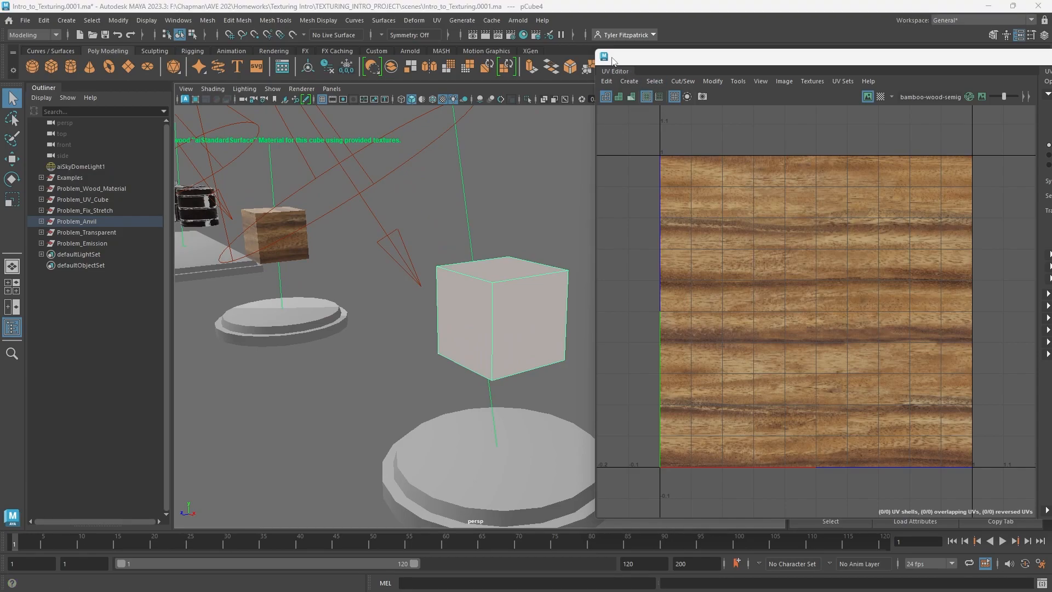
left_click_drag(626, 62, 786, 177)
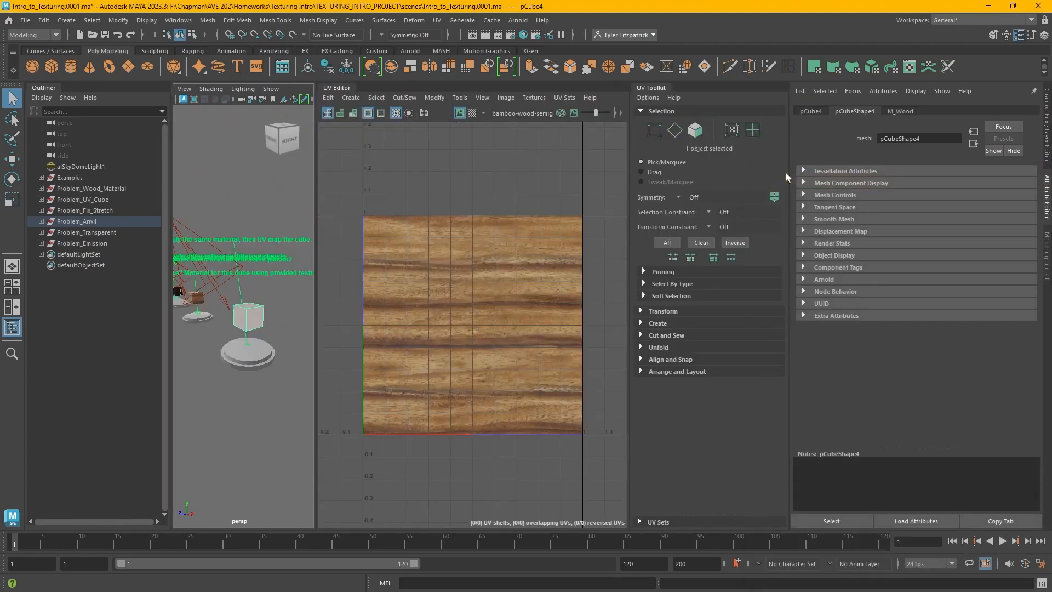
left_click(1047, 192)
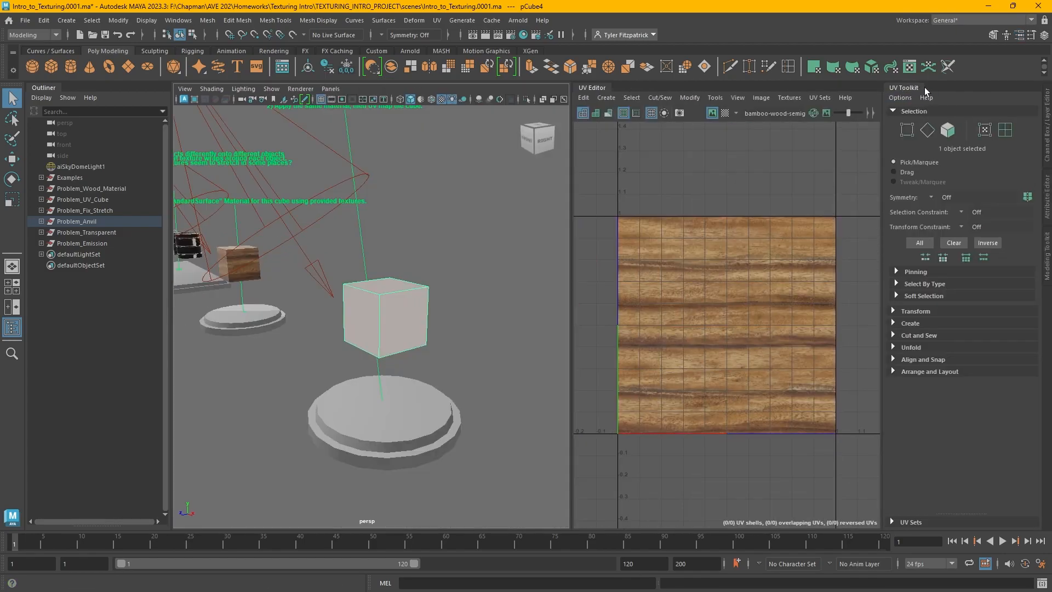
left_click(710, 99)
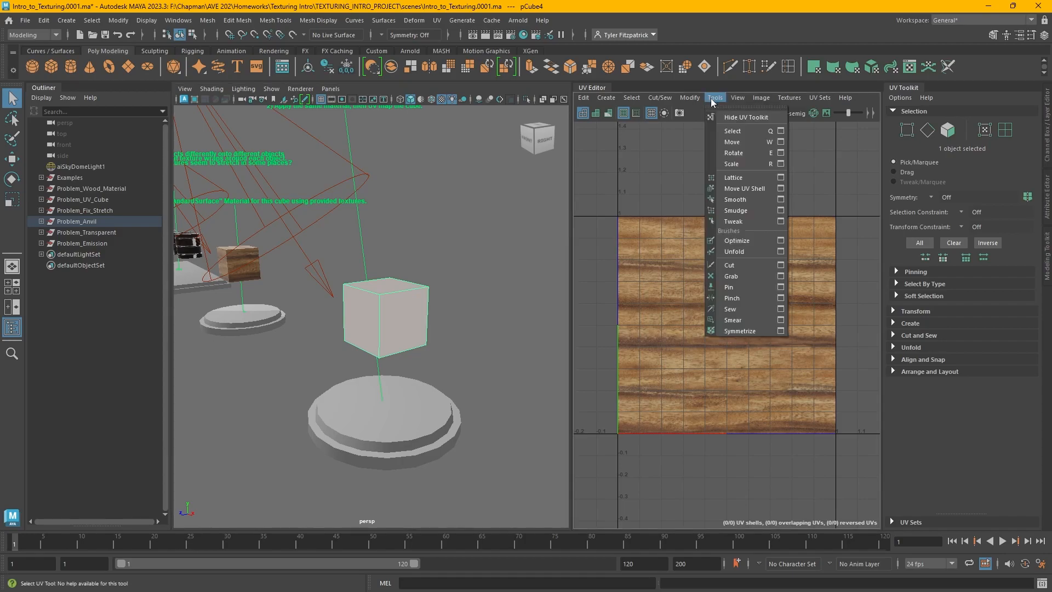
left_click(737, 117)
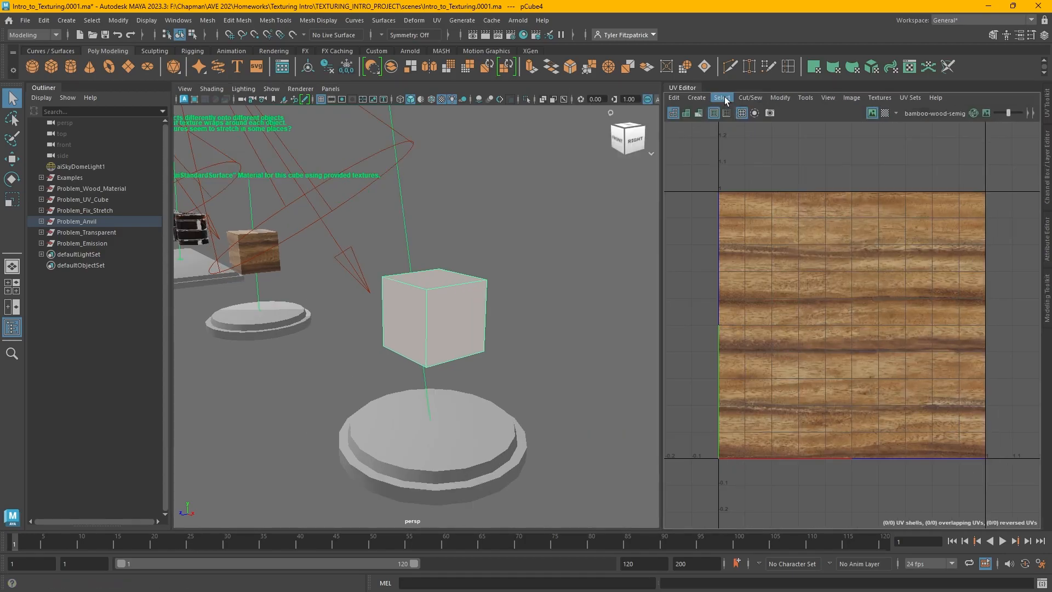
left_click(802, 97)
left_click(820, 121)
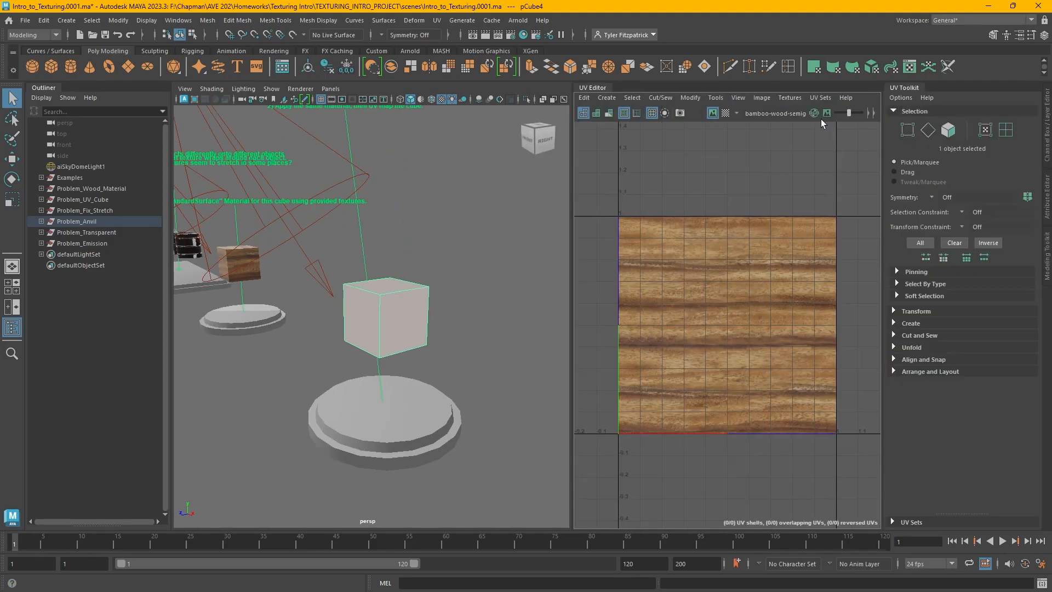
left_click(12, 327)
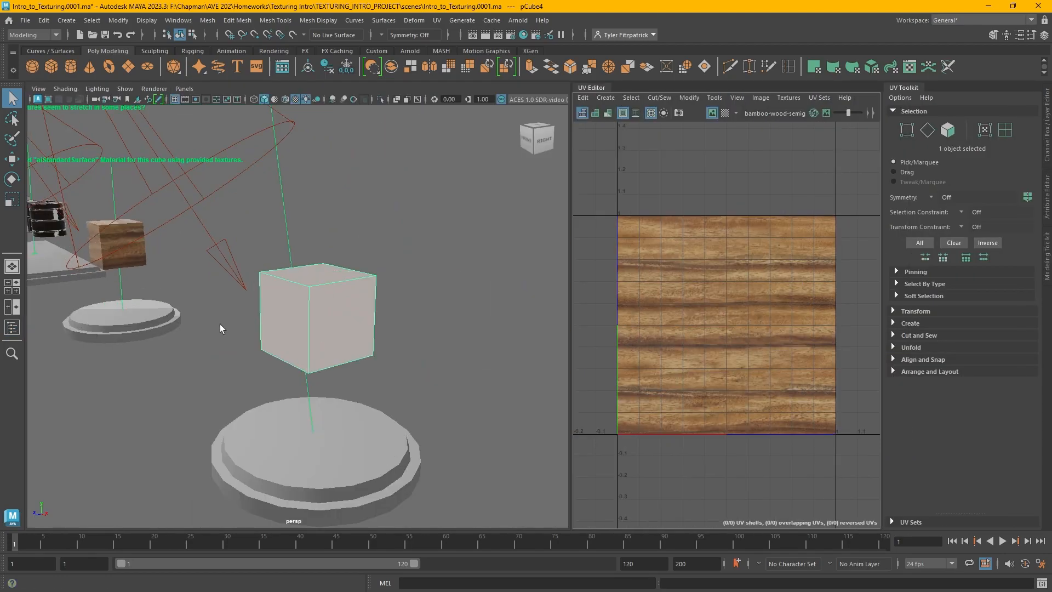
left_click_drag(568, 316, 543, 316)
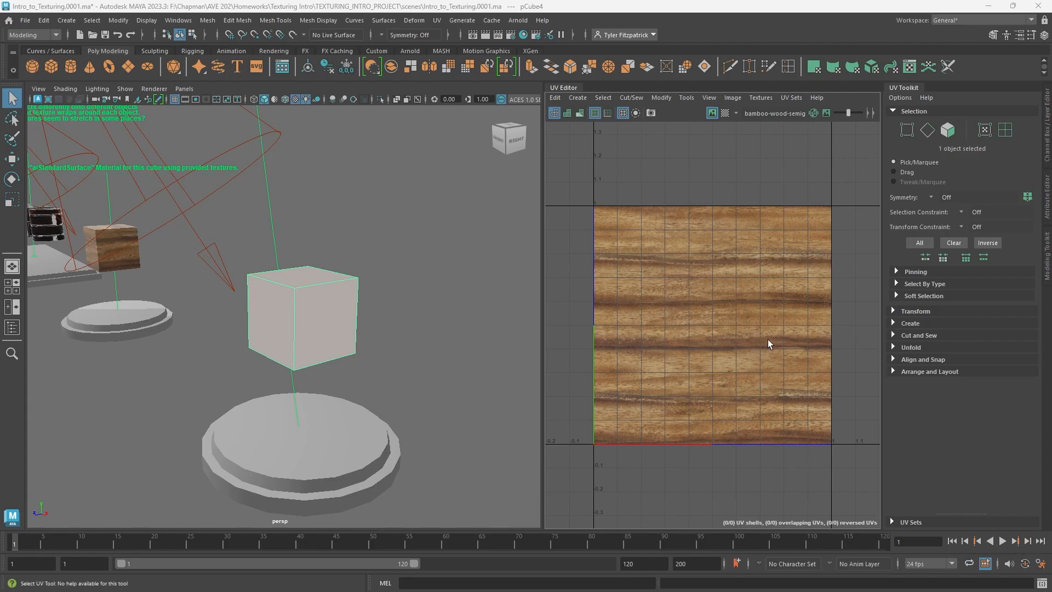
Apply an Automatic UV projection to the second cube
left_click(908, 322)
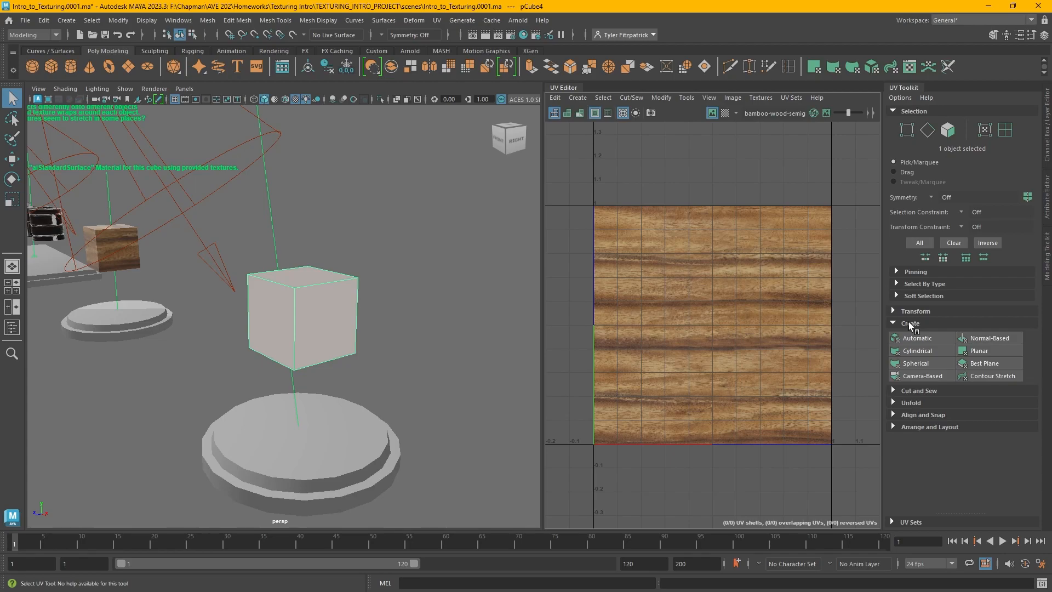
left_click(922, 339)
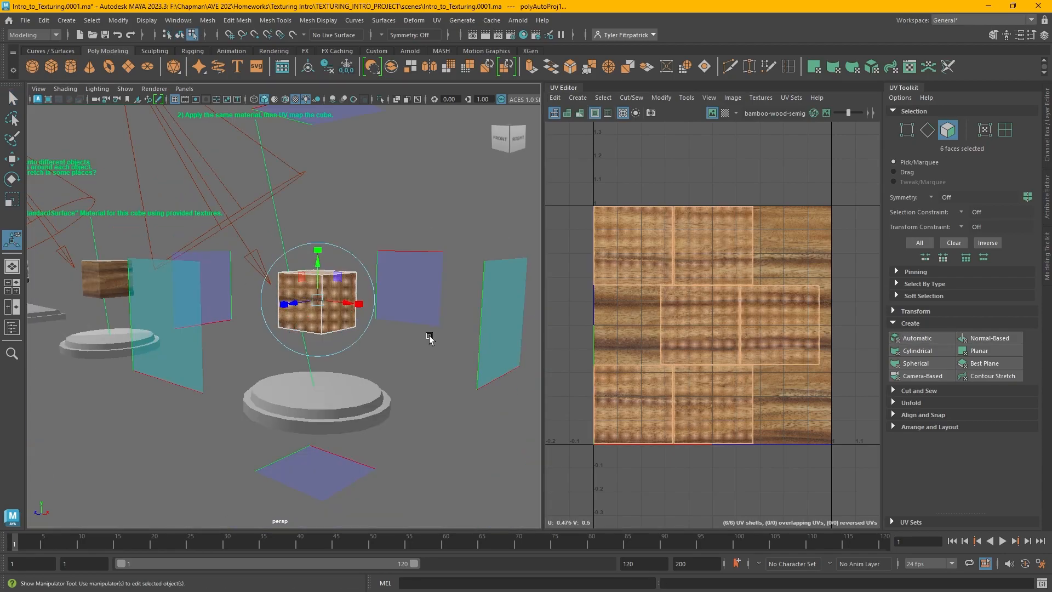
left_click(352, 174)
right_click_drag(285, 229, 416, 234, "alt")
middle_click_drag(417, 233, 383, 281, "alt")
scroll(385, 280, "up", 3)
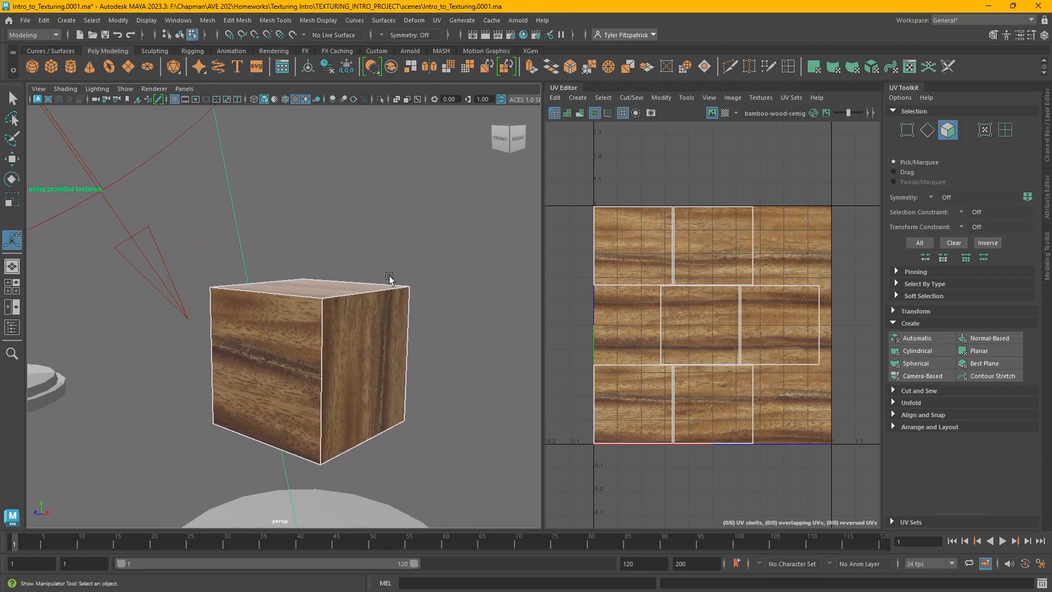
Examine the projected wood texture on the cube's faces and their UV shells
left_click(353, 312)
left_click_drag(353, 313, 394, 331, "alt")
right_click_drag(394, 331, 247, 319, "alt")
middle_click_drag(247, 319, 274, 327, "alt")
left_click_drag(276, 327, 245, 307, "alt")
left_click(293, 323)
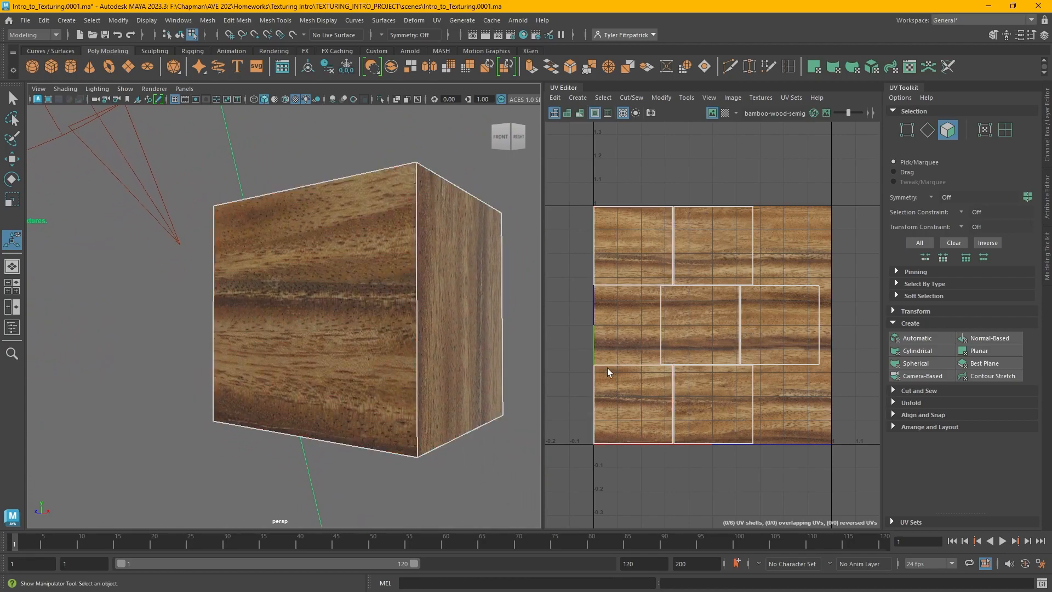
left_click(766, 311)
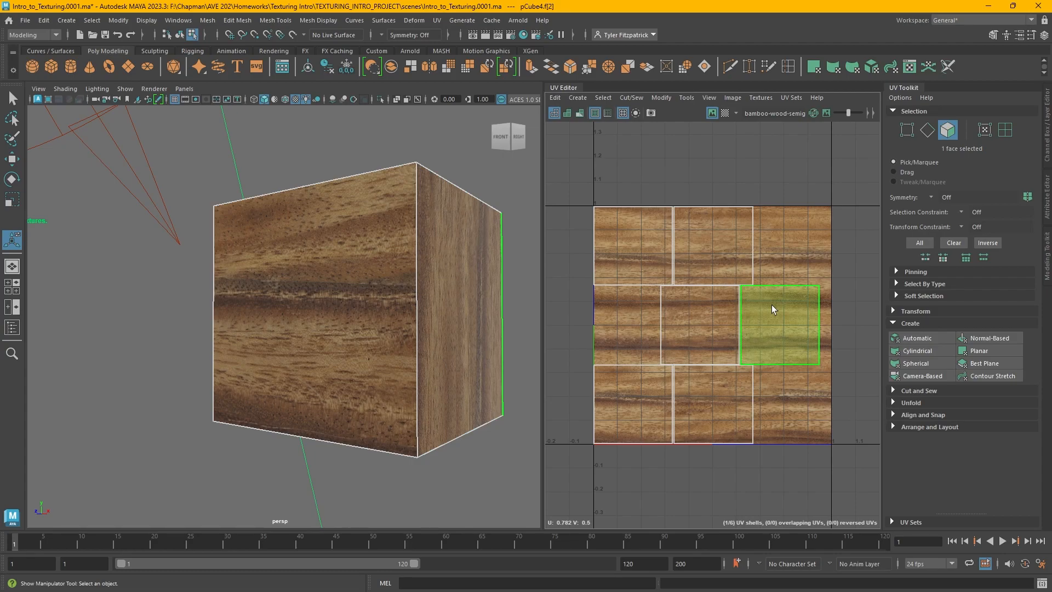
left_click(801, 239)
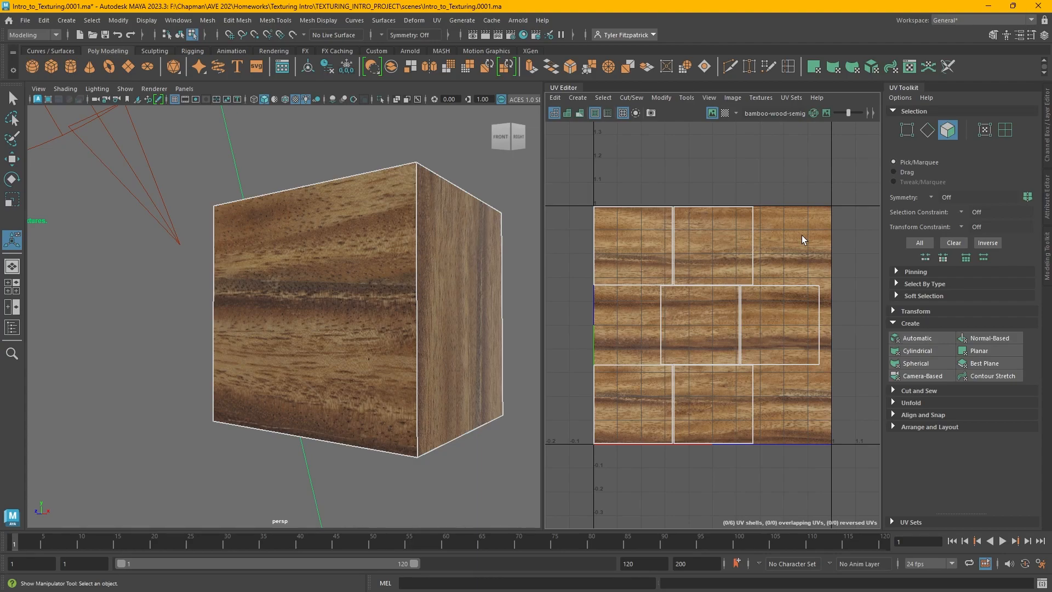
right_click_drag(800, 235, 797, 231)
right_click_drag(807, 243, 783, 228)
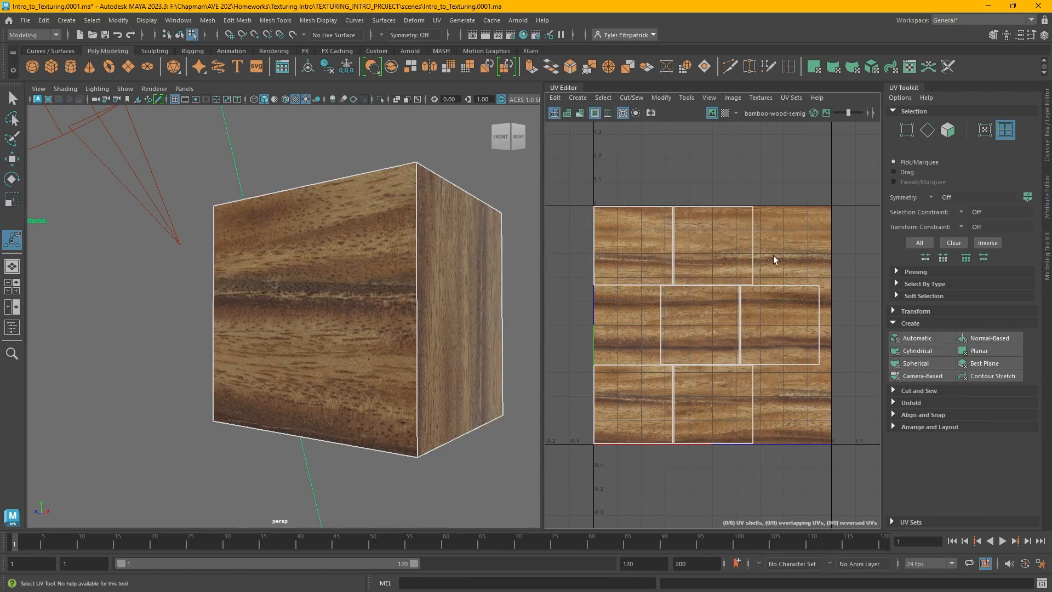
Stitch the UV shells together along the cube's vertical front corner edge
right_click_drag(712, 272, 714, 244)
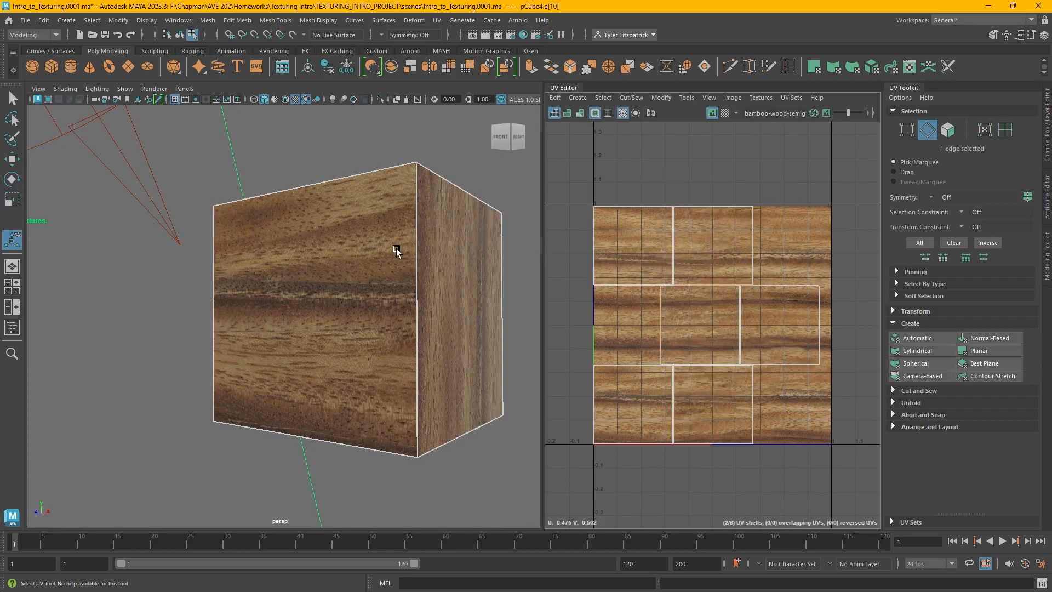
left_click(420, 293)
left_click(414, 295)
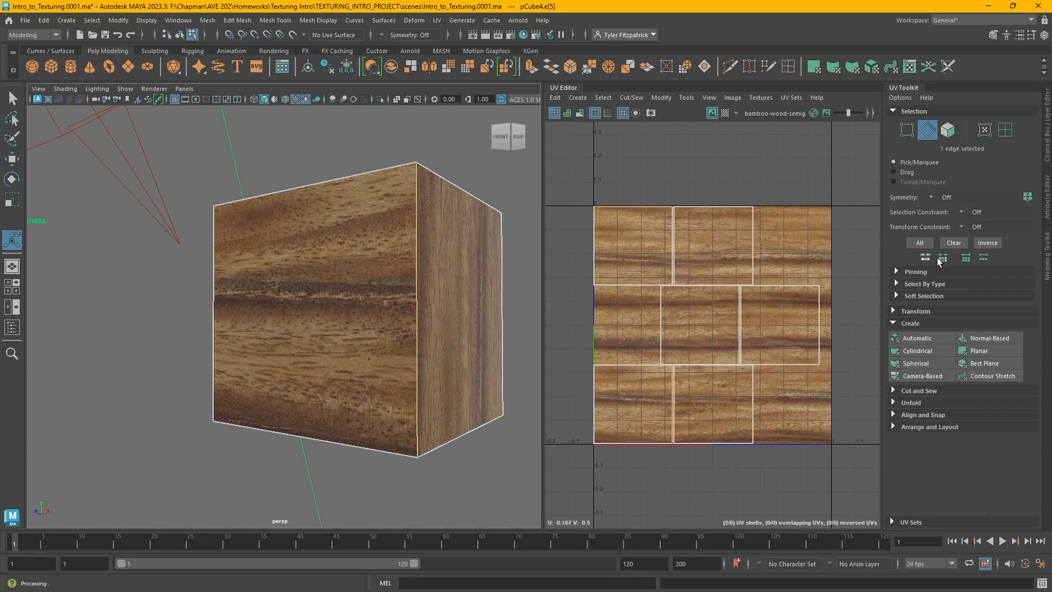
left_click(931, 390)
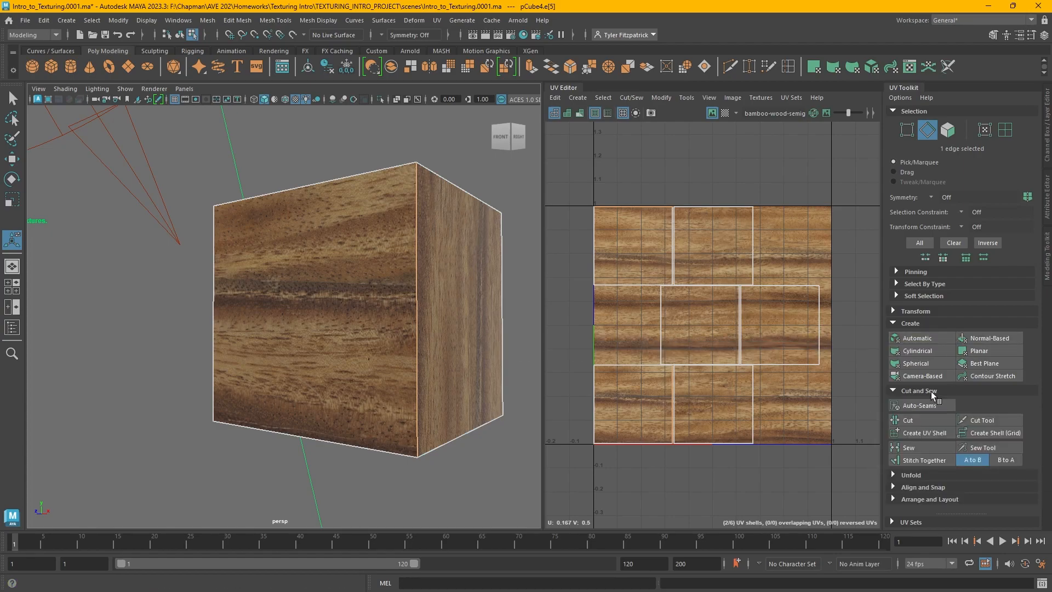
left_click(925, 459)
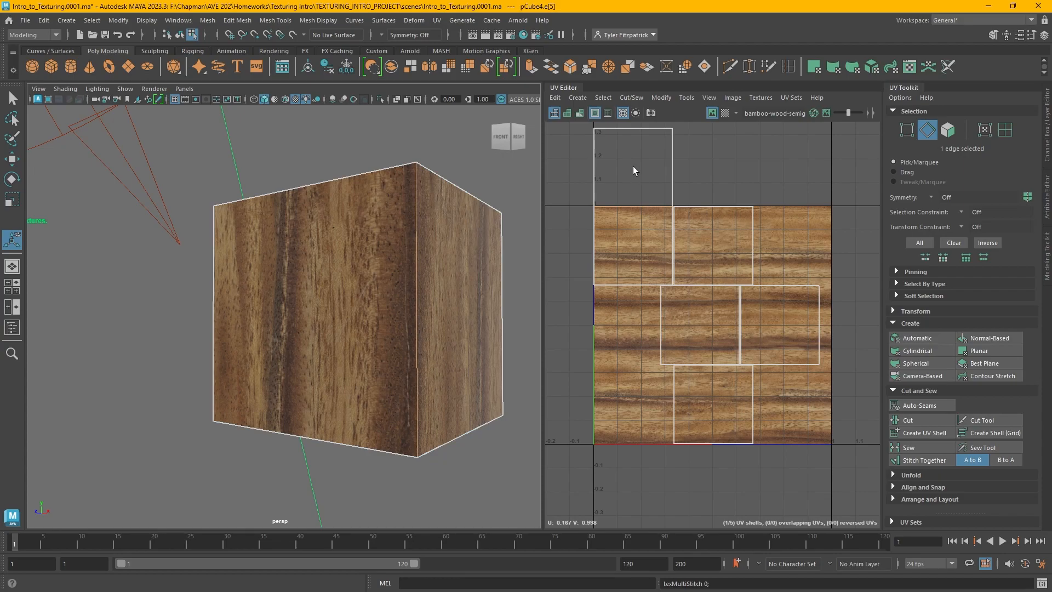
Cut the UV shell above the tile along a selected edge and move it with the Move tool
right_click(655, 186)
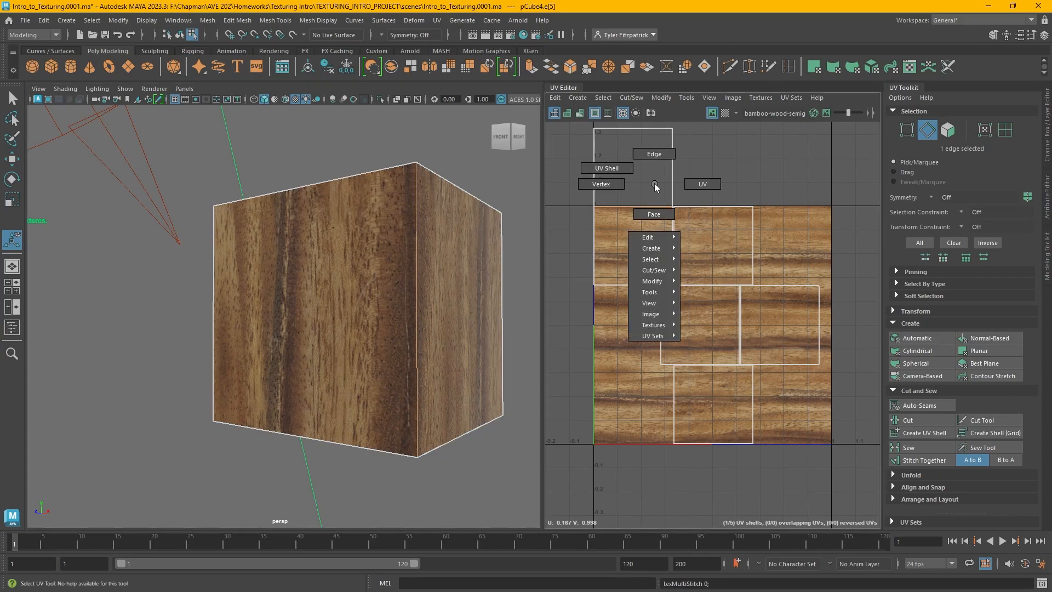
left_click(624, 172)
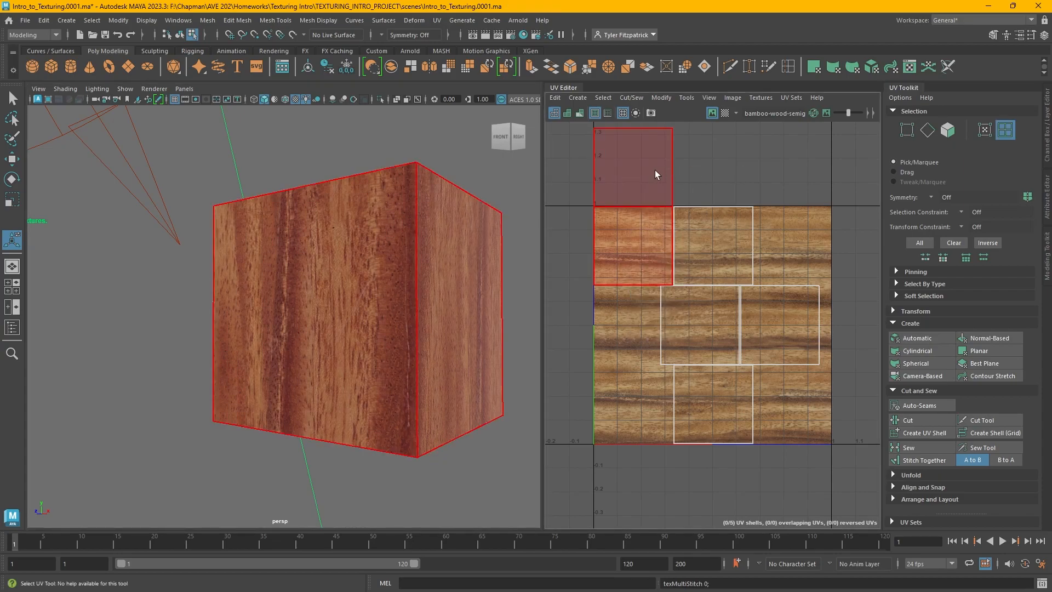
left_click(652, 176)
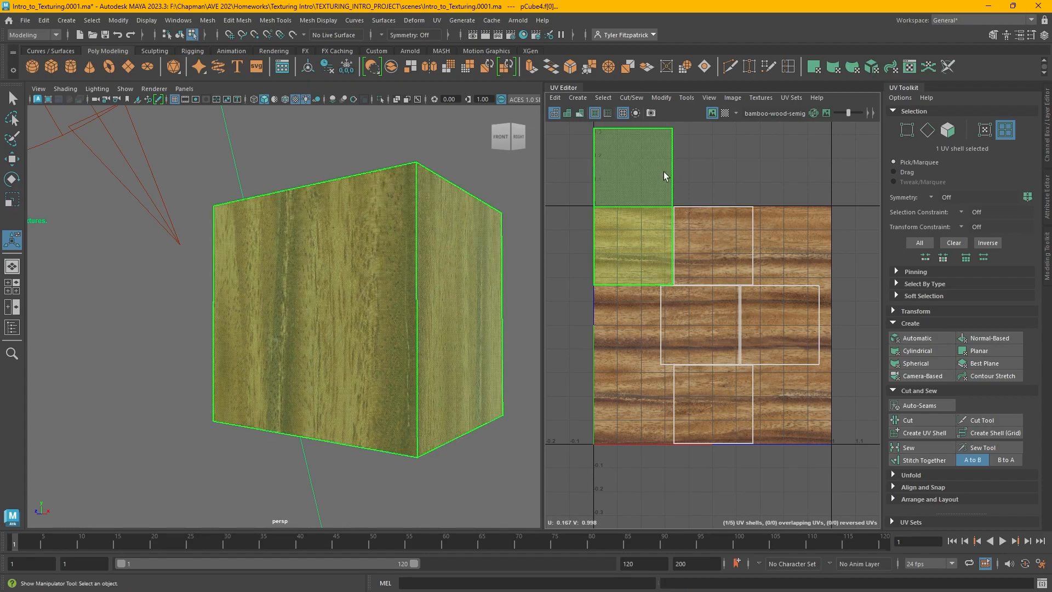
right_click_drag(636, 167, 646, 135)
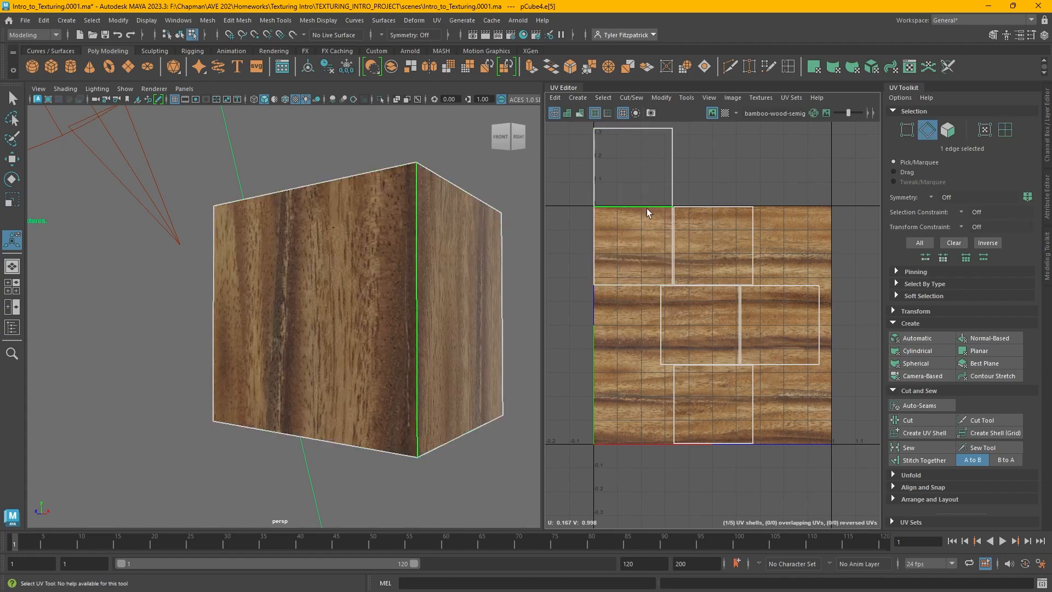
left_click(647, 207)
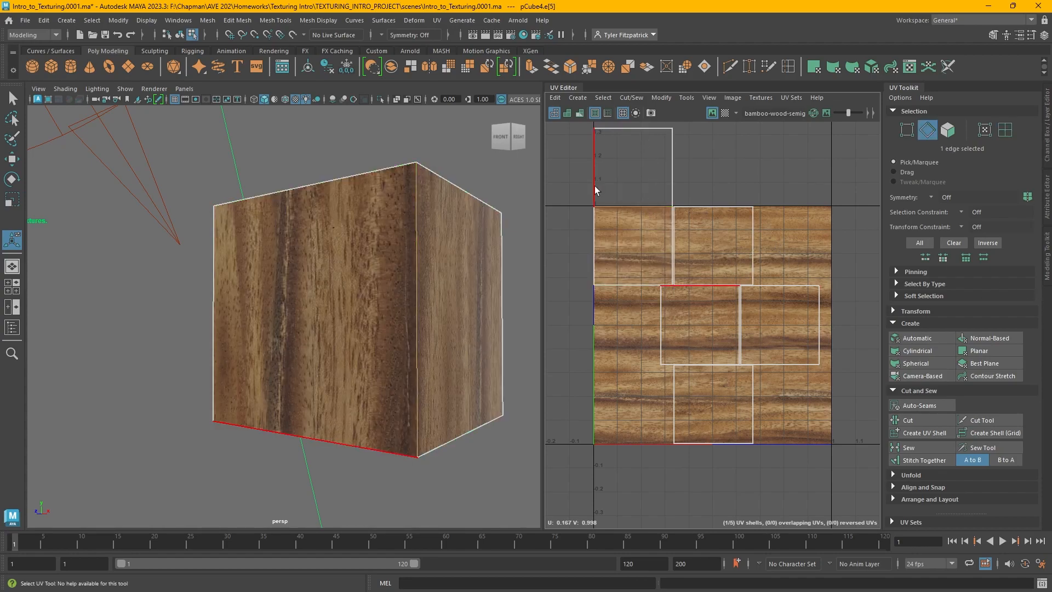
left_click(930, 419)
right_click_drag(649, 186, 620, 173)
left_click(642, 152)
key("w")
middle_click_drag(637, 175, 666, 240, "alt")
left_click_drag(662, 199, 662, 190)
left_click(820, 214)
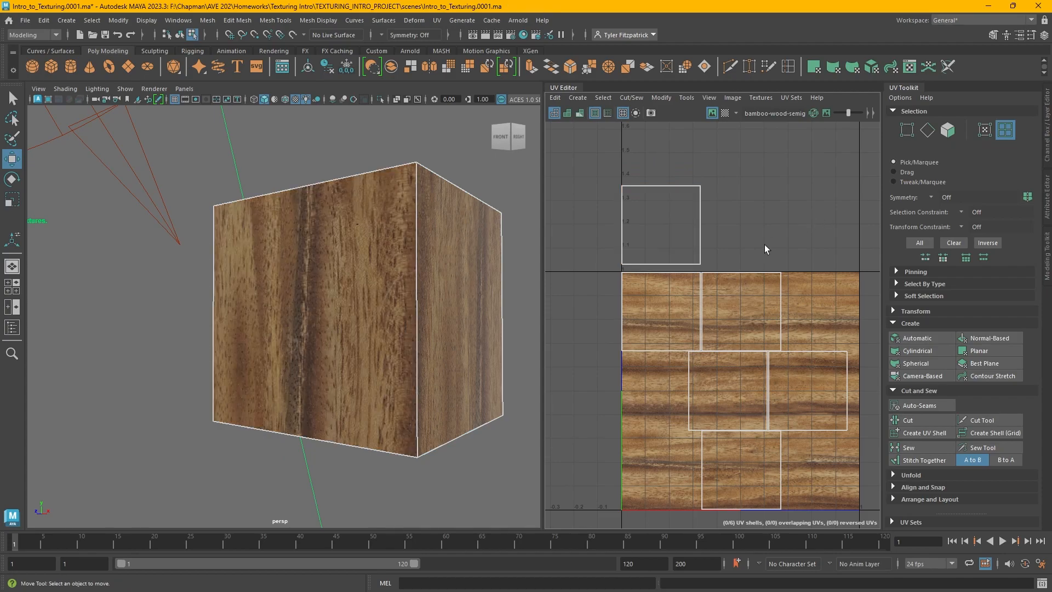
Select a loop of four edges on the cube and stitch the UV shells together along them
scroll(397, 281, "down", 2)
mouse_move(362, 278)
right_mouse_down()
mouse_move(362, 255)
mouse_move(334, 279)
mouse_move(360, 264)
right_mouse_up()
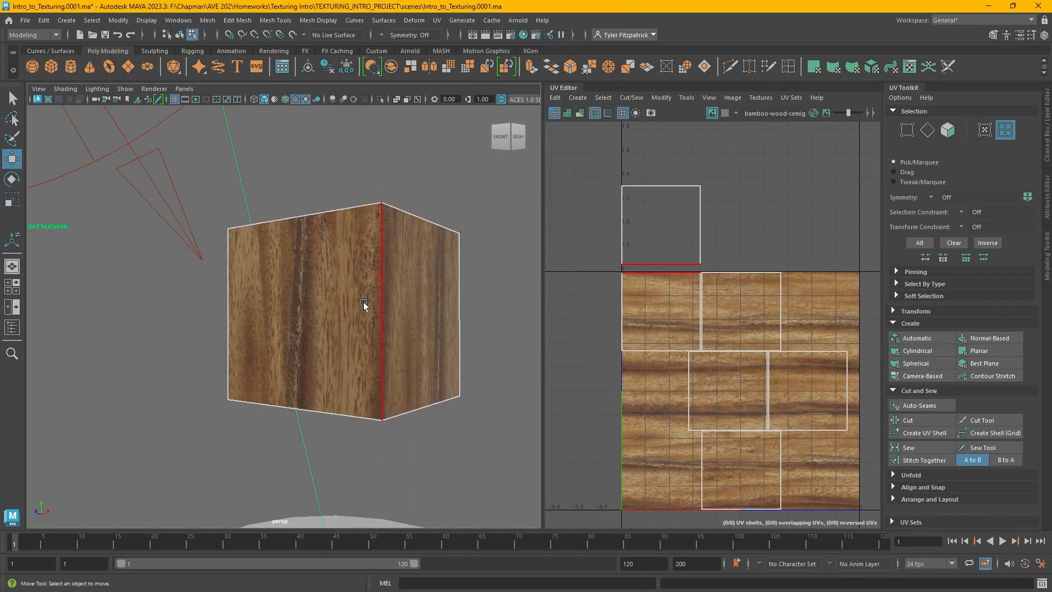
left_click(363, 294)
double_click(249, 320)
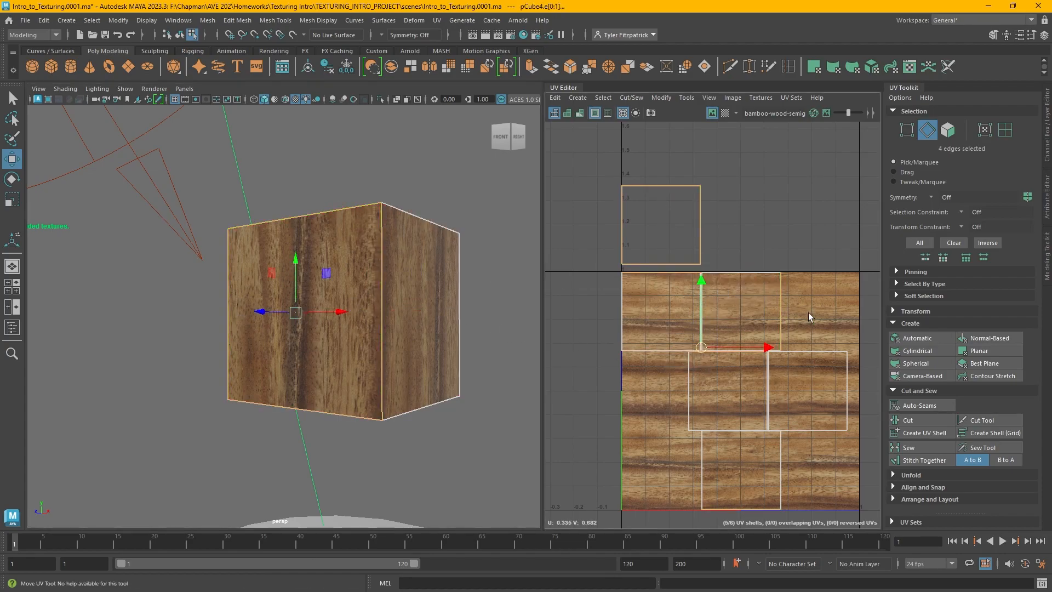
left_click(937, 461)
Stitch the UV shells together along another edge on the cube's side
left_click_drag(430, 356, 436, 383, "alt")
right_click_drag(436, 382, 376, 367, "alt")
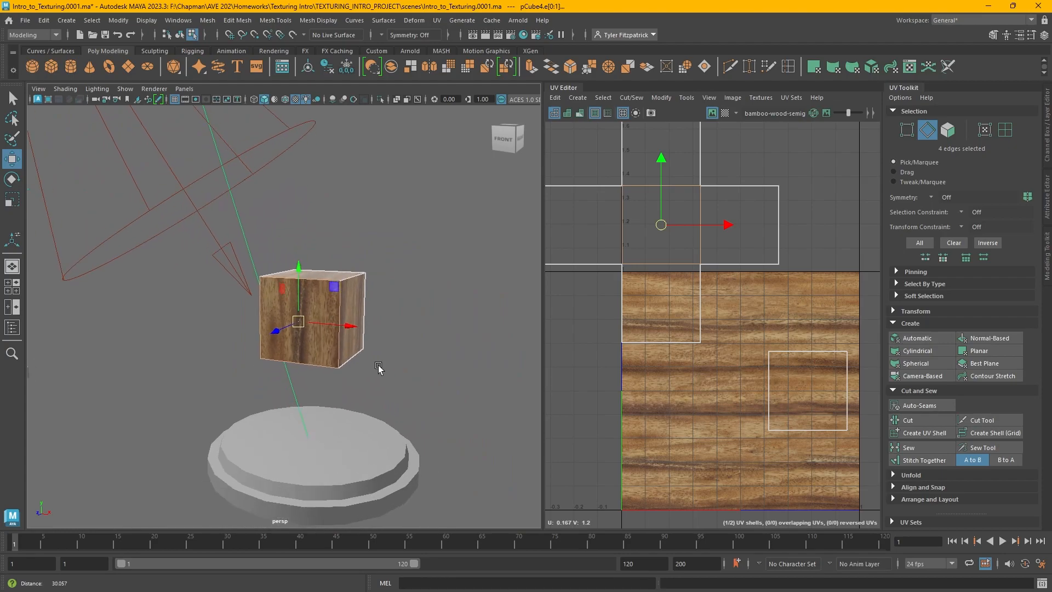
left_click_drag(422, 357, 340, 317, "alt")
left_click(340, 319)
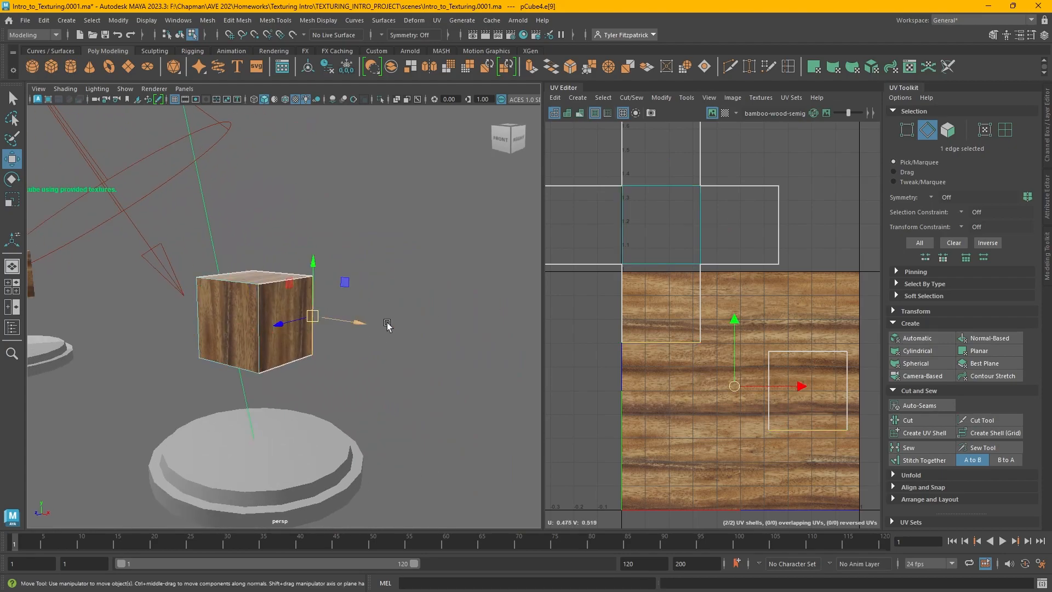
left_click(924, 461)
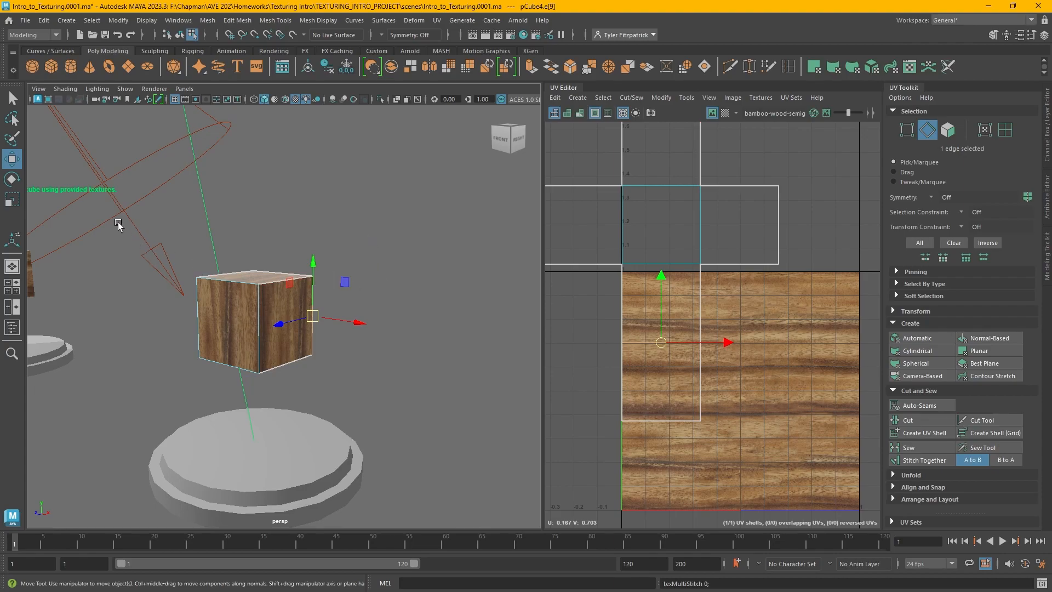
Try sewing all of the cube's edges into one shell, then undo the sew
left_click_drag(134, 229, 372, 411)
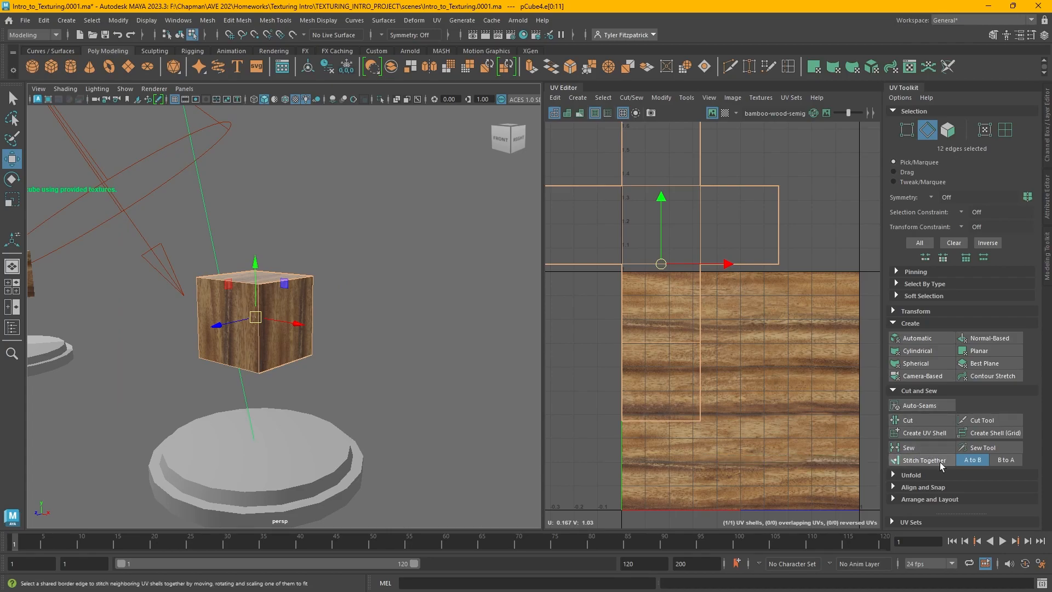
left_click(943, 447)
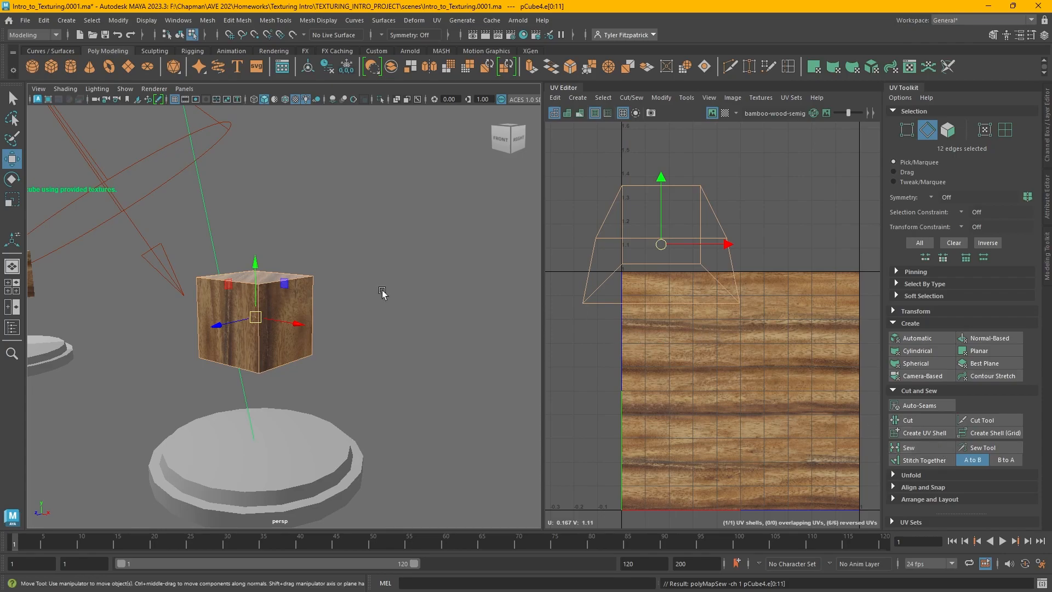
key("f")
left_click_drag(368, 346, 496, 323, "alt")
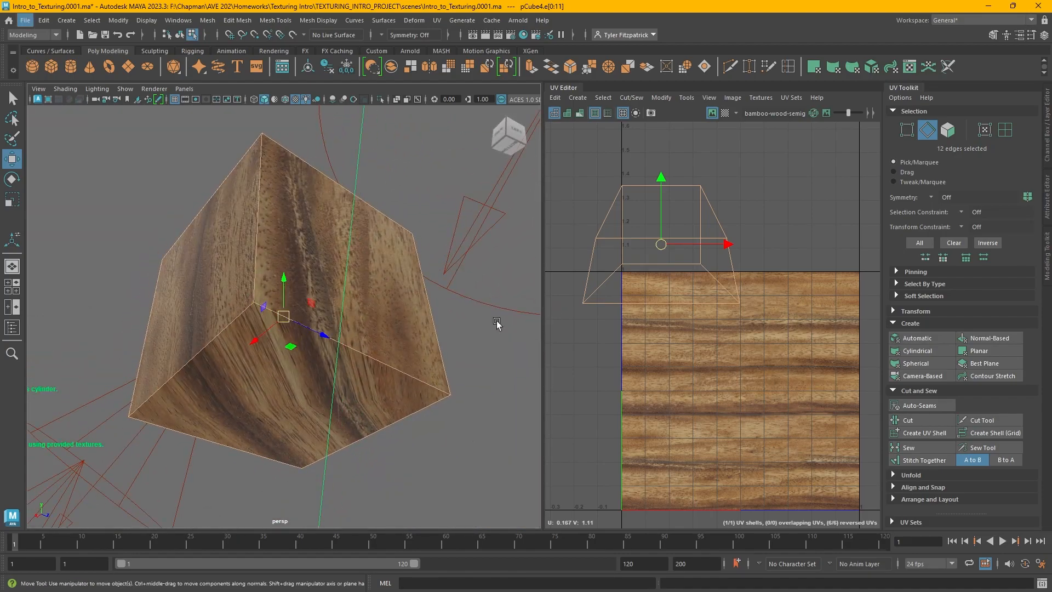
key("ctrl+z")
key("ctrl+z")
key("ctrl+z")
left_click_drag(476, 314, 390, 338, "alt")
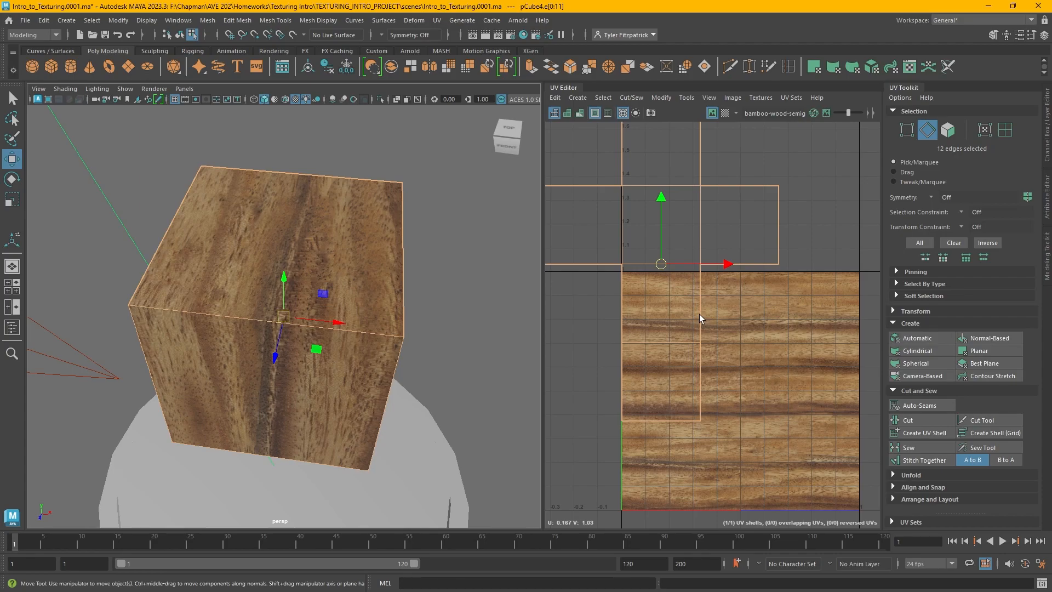
Try sewing a selected edge of the cube's UV shell, then undo the sew
right_click(682, 322)
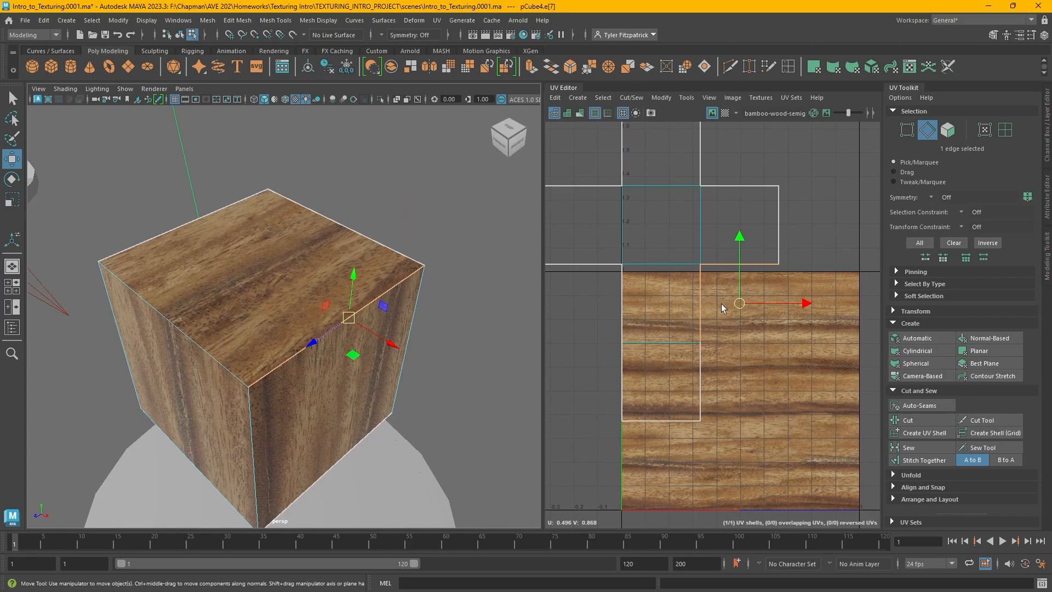
left_click(699, 265)
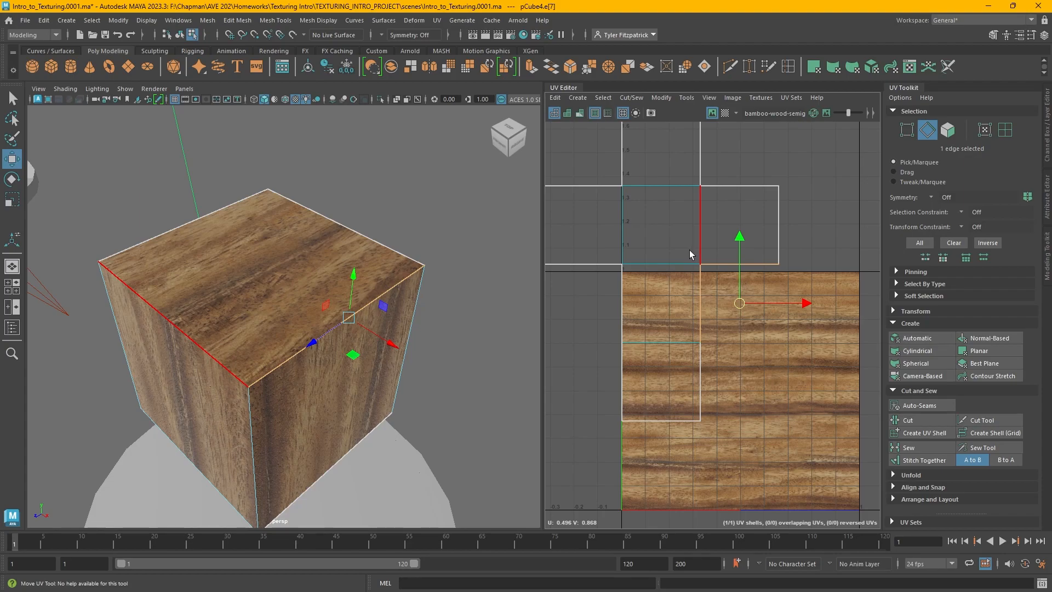
left_click(908, 448)
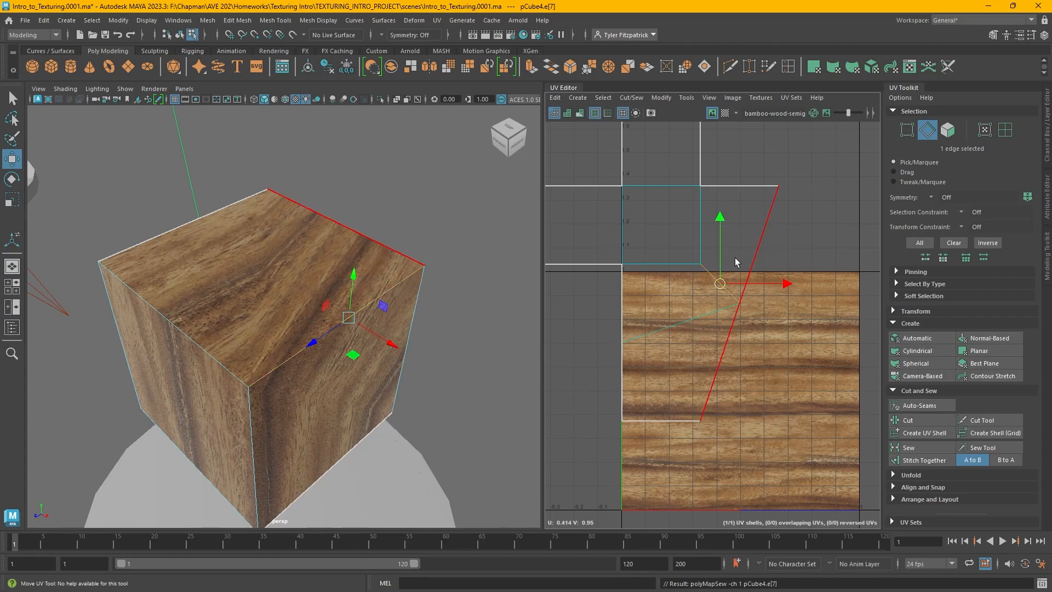
left_click_drag(493, 340, 427, 342, "alt")
key("ctrl+z")
key("ctrl+z")
key("ctrl+z")
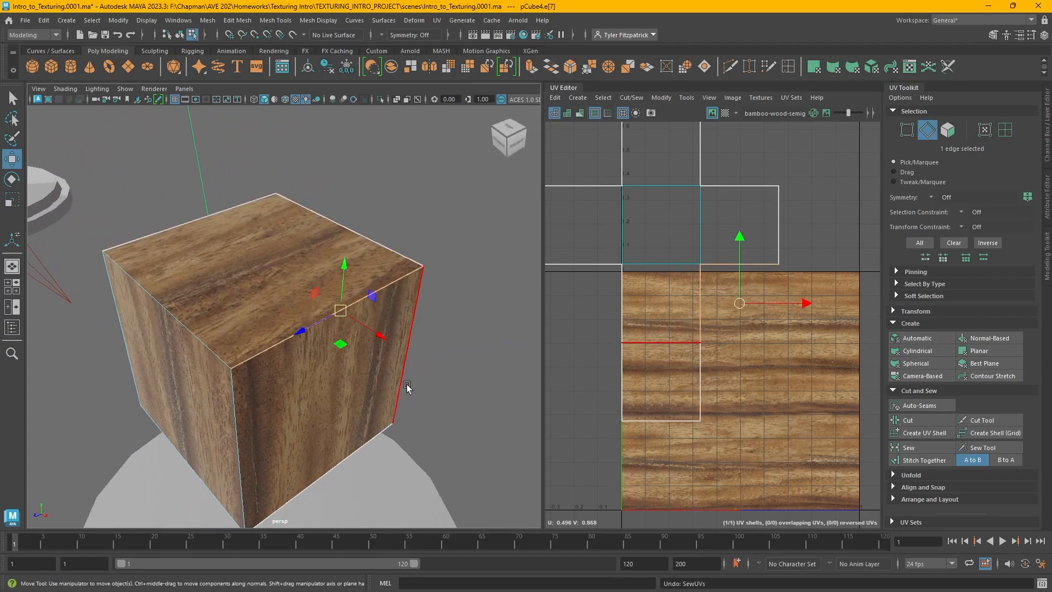
Switch to UV shell selection and rotate the cube's UV shell a quarter turn
right_click(664, 226)
right_click_drag(664, 225, 616, 208)
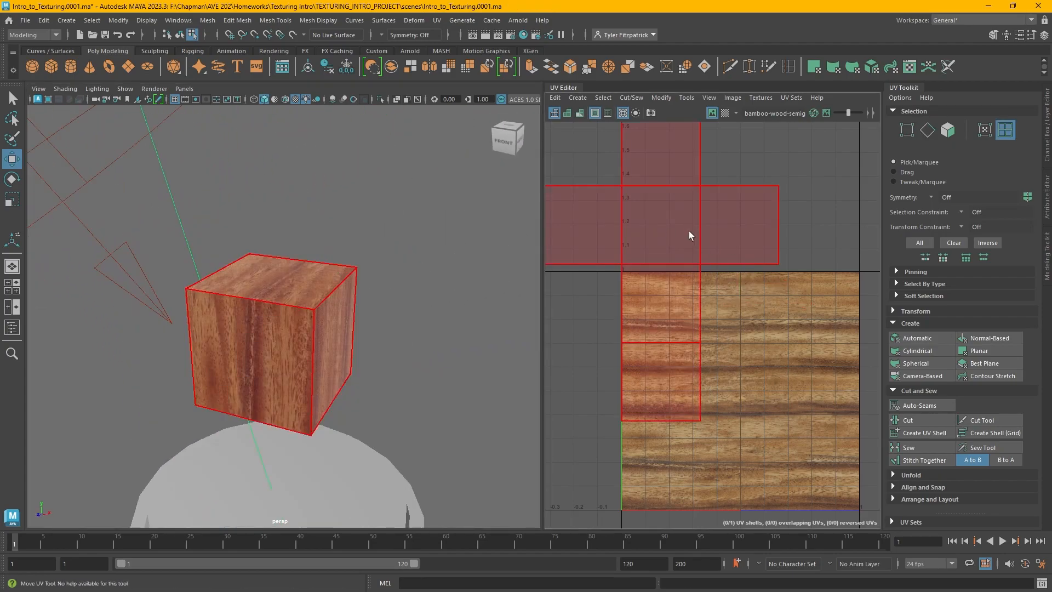
middle_click_drag(648, 233, 681, 288, "alt")
left_click(681, 289)
middle_click_drag(764, 357, 678, 326, "alt")
key("r")
key("e")
left_click_drag(675, 319, 688, 303)
key("ctrl+z")
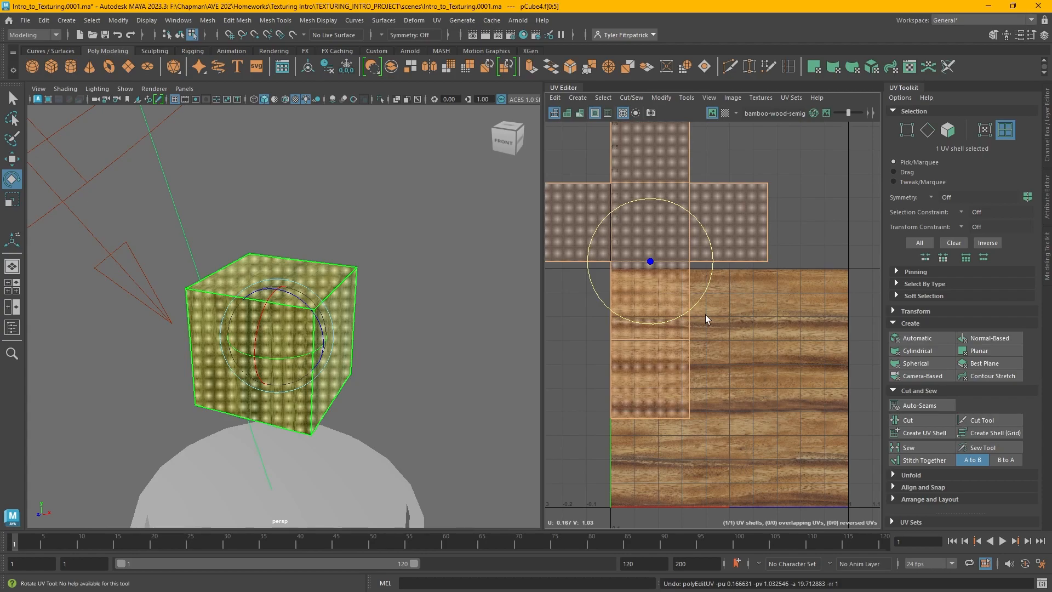
left_click_drag(702, 299, 808, 97)
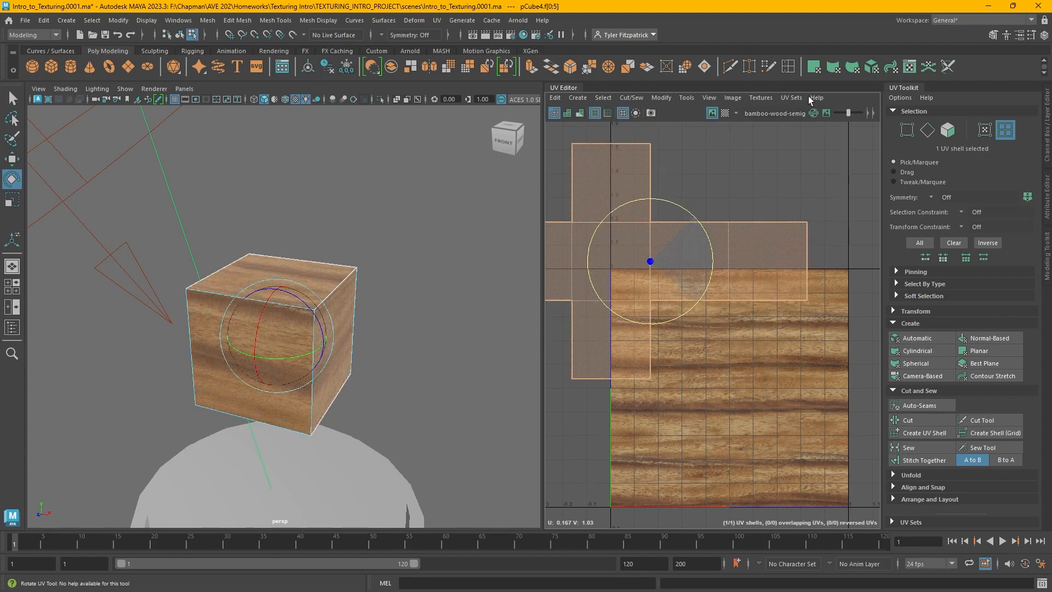
Move the rotated cube UV shell onto the texture tile
key("w")
left_click_drag(651, 198, 638, 336)
left_click_drag(712, 399, 778, 398)
left_click_drag(718, 345, 718, 333)
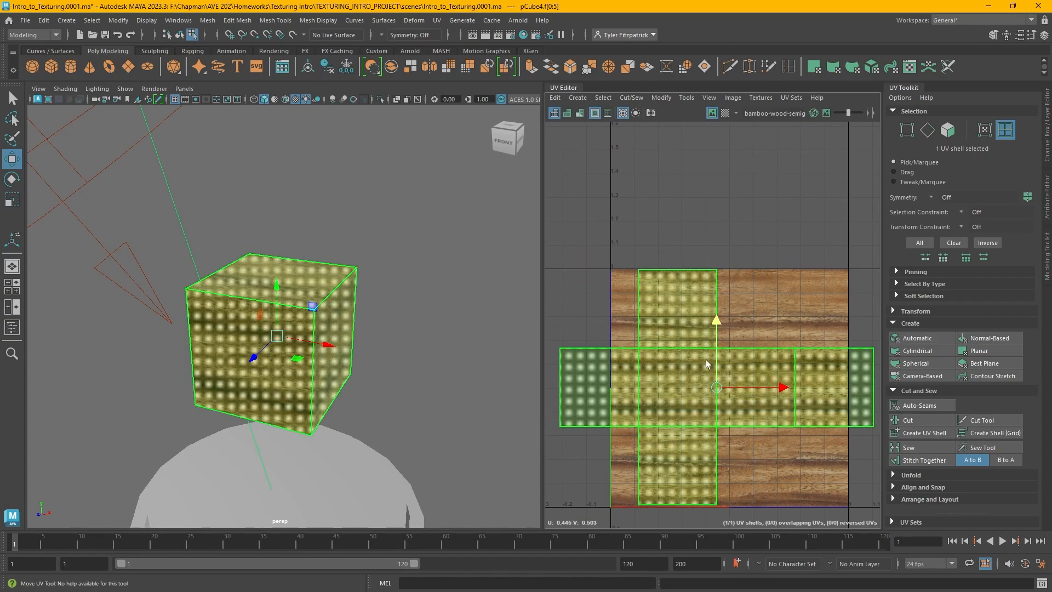
middle_click_drag(696, 430, 693, 394, "alt")
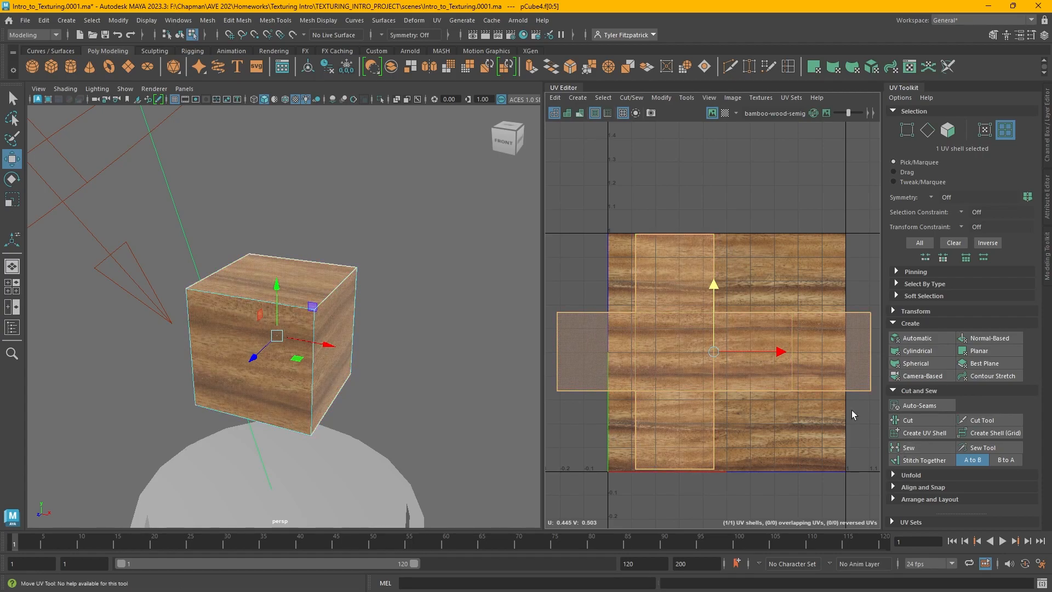
Scale the cube's UV shell down to fit inside the tile, then deselect it
key("e")
key("r")
left_click_drag(712, 351, 733, 354)
key("w")
key("e")
key("r")
key("w")
key("r")
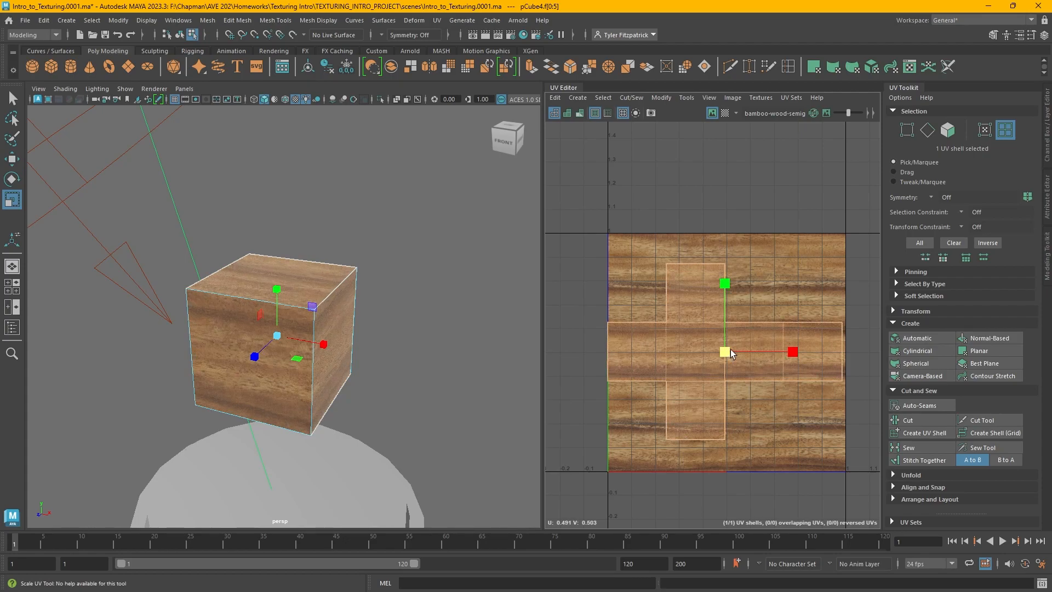
key("w")
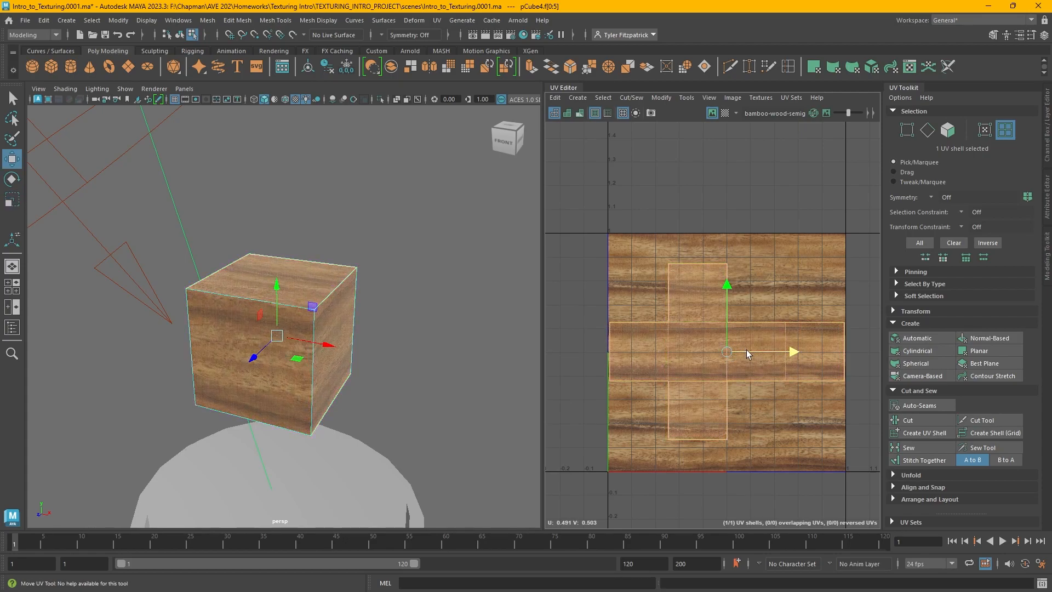
left_click(452, 323)
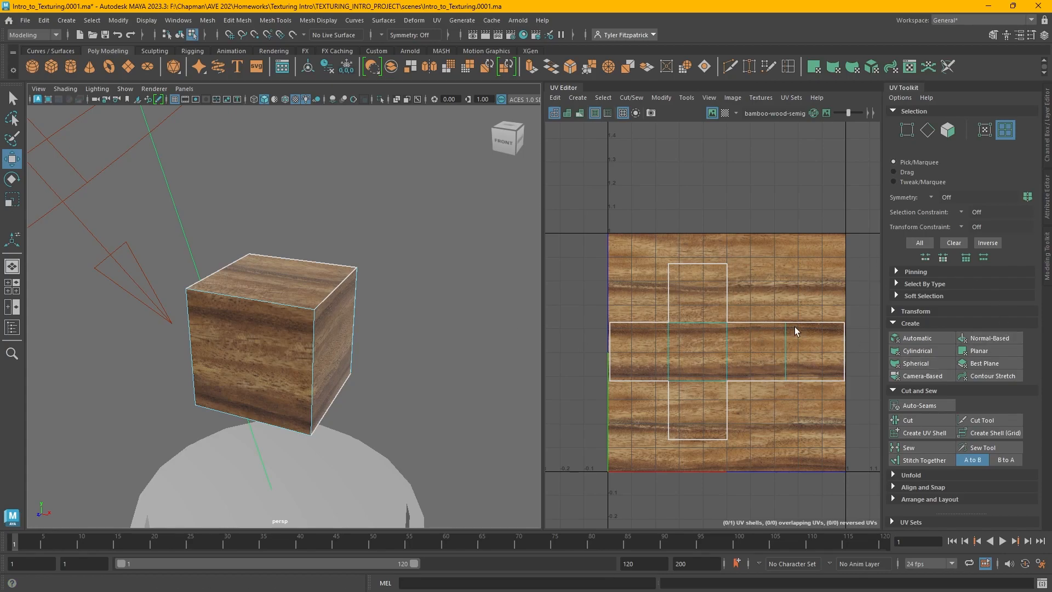
scroll(559, 312, "down", 3)
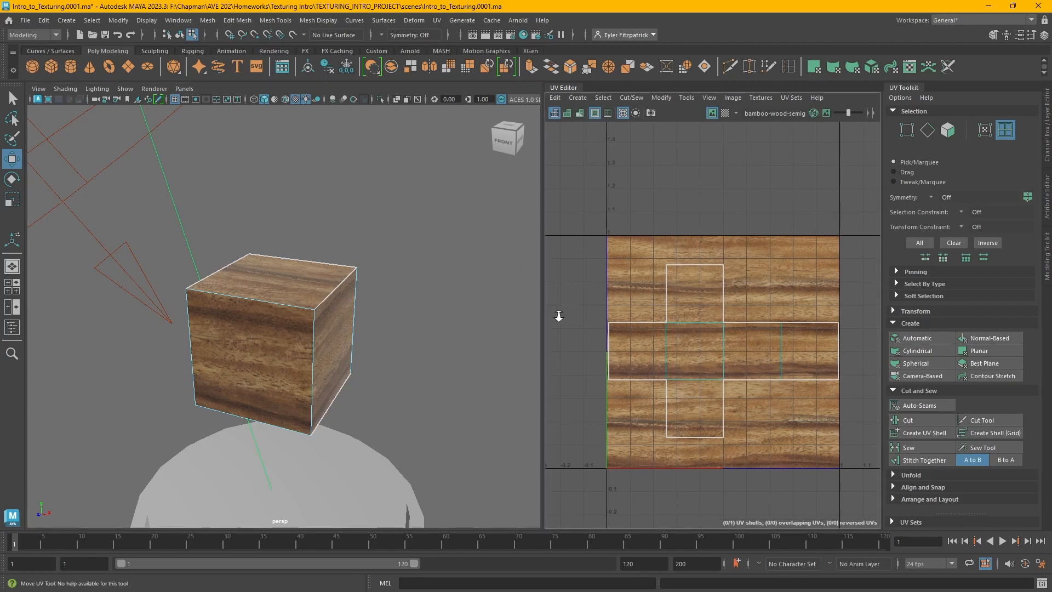
Switch to object mode, select the brick-textured cylinder and frame it in the viewport
right_click(318, 279)
right_click_drag(319, 285, 340, 270)
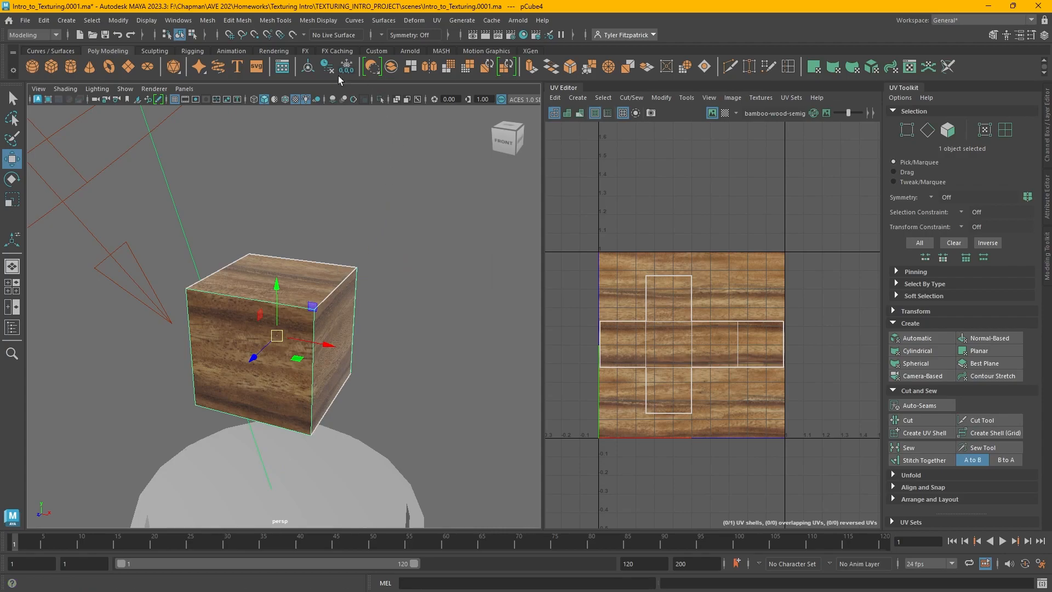
mouse_move(369, 254)
left_mouse_down("alt")
mouse_move(315, 250)
mouse_move(371, 263)
left_mouse_up("alt")
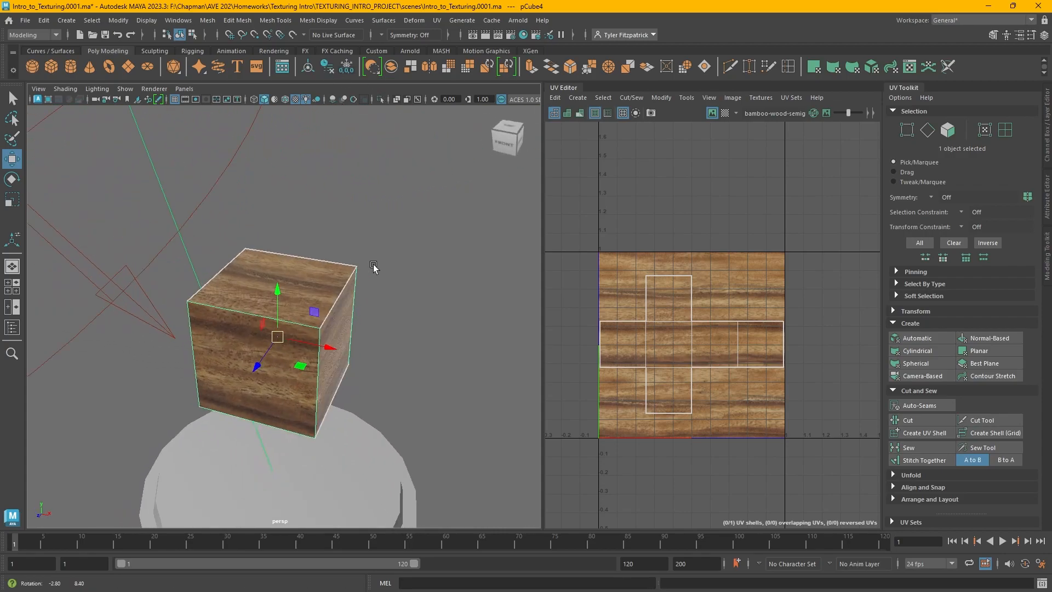
right_click_drag(462, 301, 413, 286, "alt")
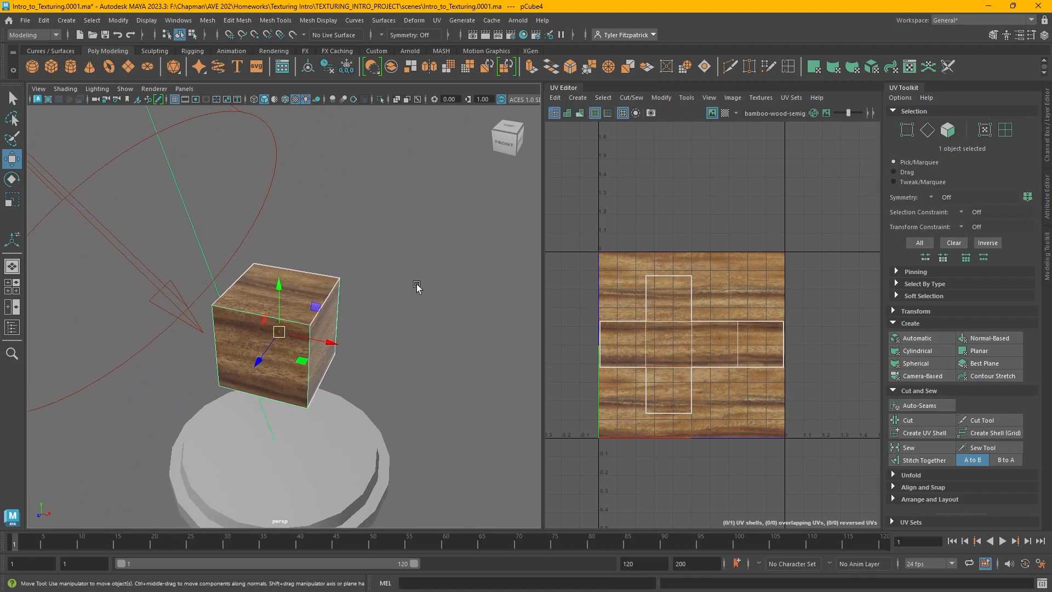
middle_click_drag(473, 299, 322, 276, "alt")
middle_click_drag(507, 323, 252, 297, "alt")
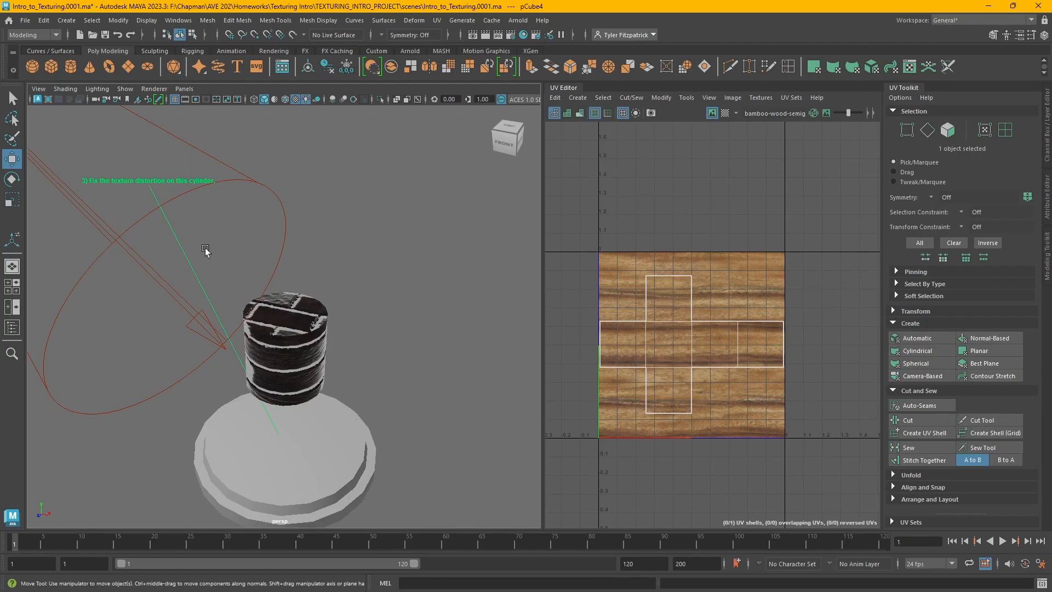
left_click(266, 357)
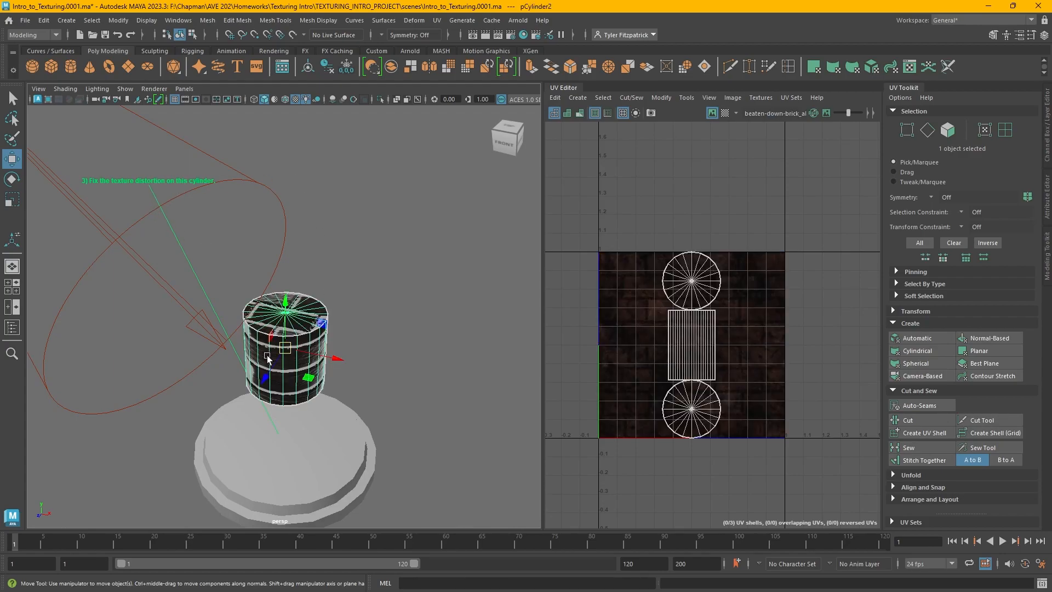
left_click(372, 347)
left_click_drag(373, 346, 356, 327, "alt")
left_click(198, 263)
key("f")
left_click(449, 294)
left_click_drag(449, 294, 248, 326, "alt")
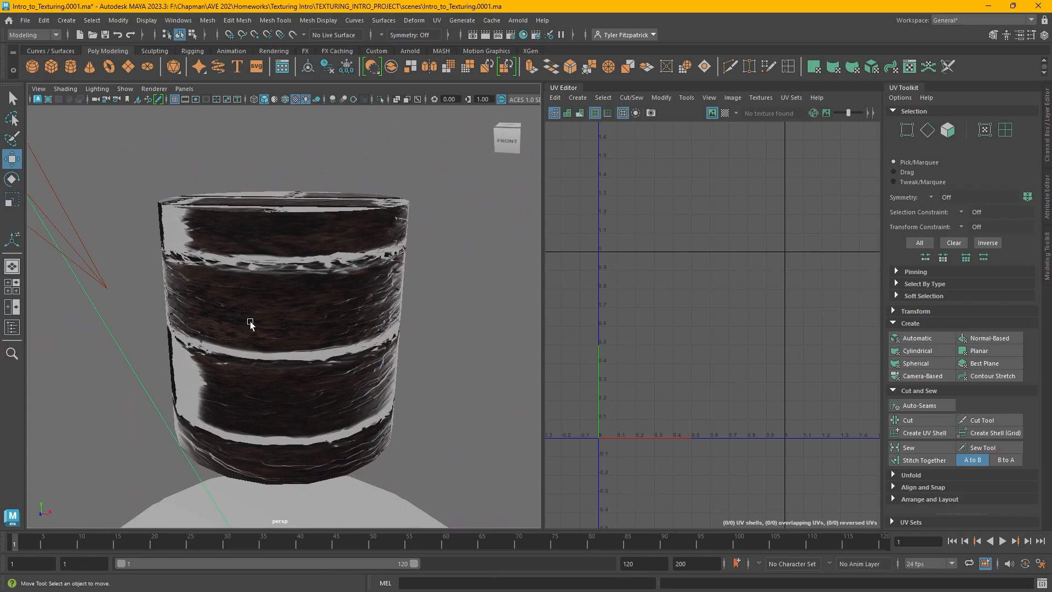
left_click(247, 319)
Select the cylinder's side UV shell and scale it wider horizontally
scroll(739, 345, "up", 5)
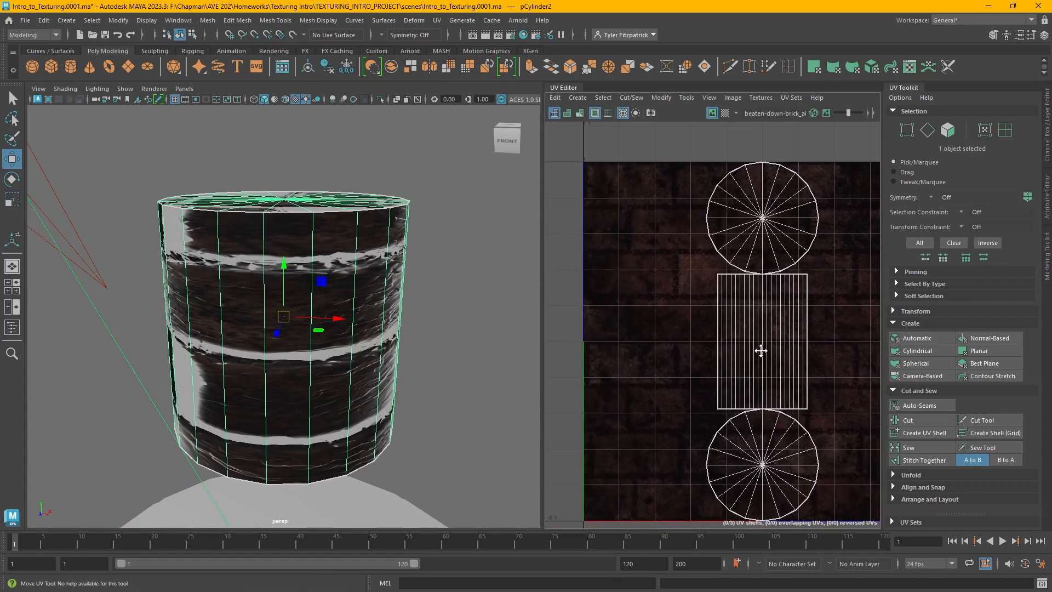
middle_click_drag(723, 337, 691, 325, "alt")
right_click_drag(691, 325, 737, 336, "alt")
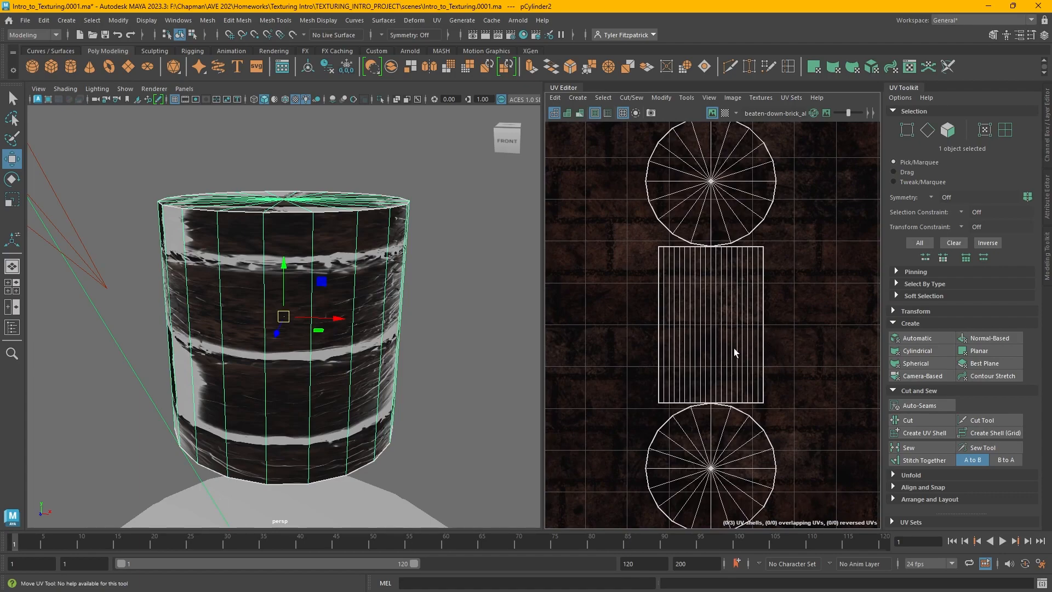
left_click_drag(449, 351, 429, 340, "alt")
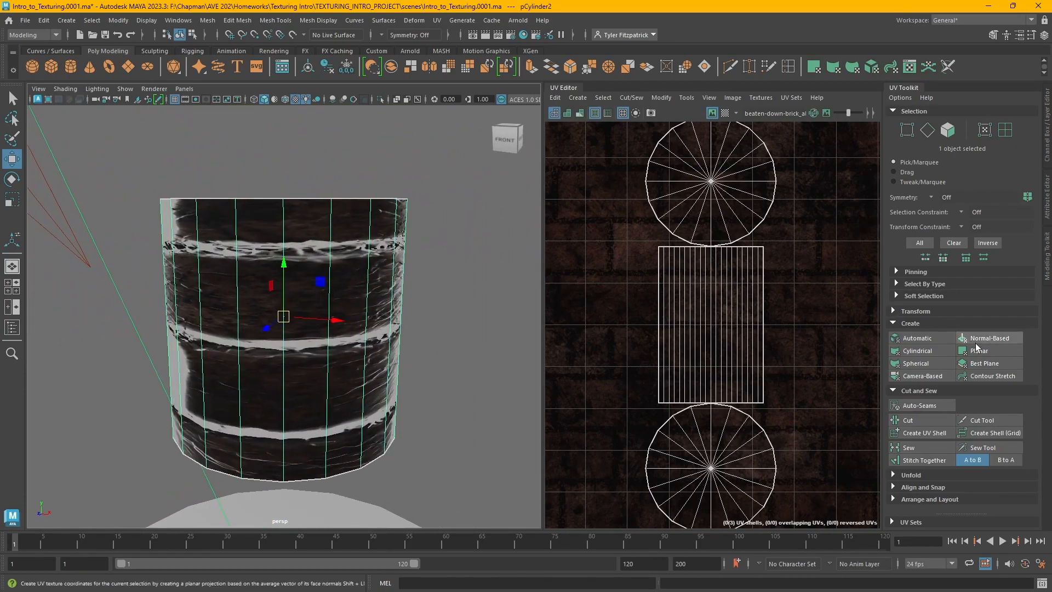
right_click_drag(807, 348, 733, 321, "alt")
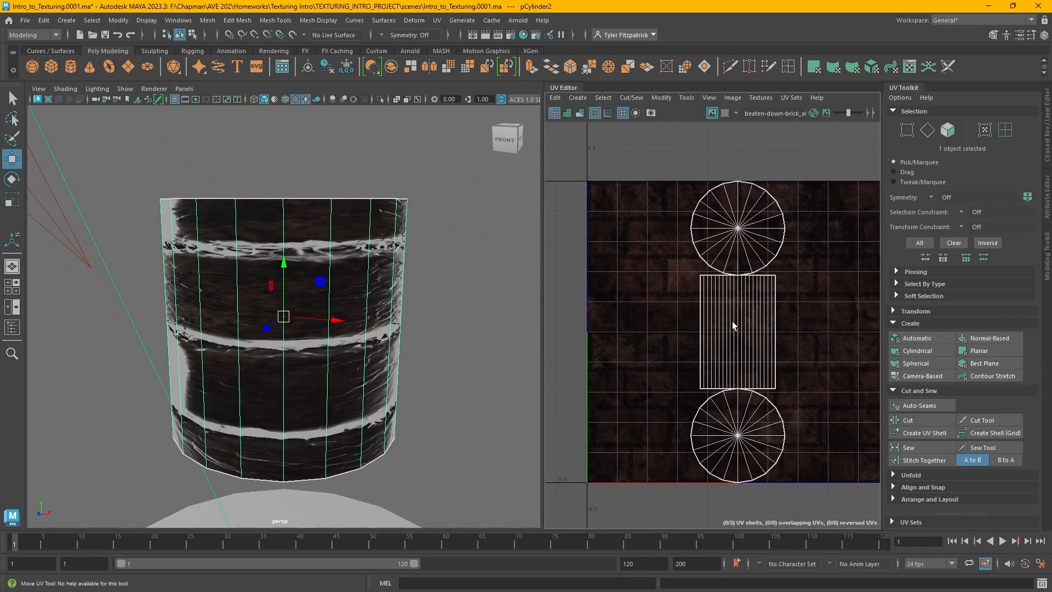
middle_click_drag(732, 321, 697, 319, "alt")
right_click_drag(623, 298, 629, 332)
left_click_drag(579, 330, 828, 328)
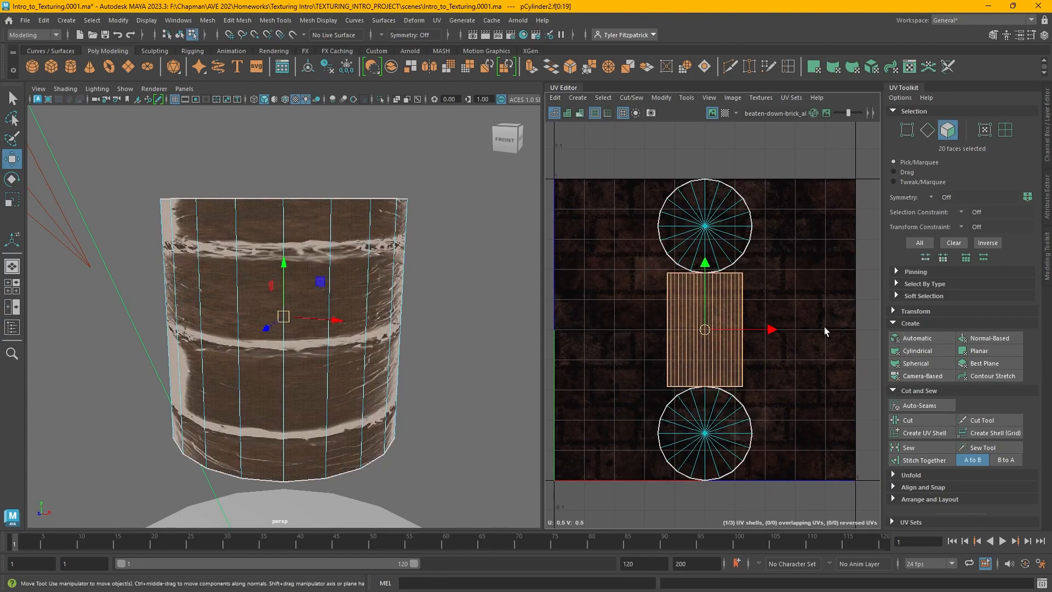
right_click_drag(815, 246, 769, 230)
left_click(689, 307)
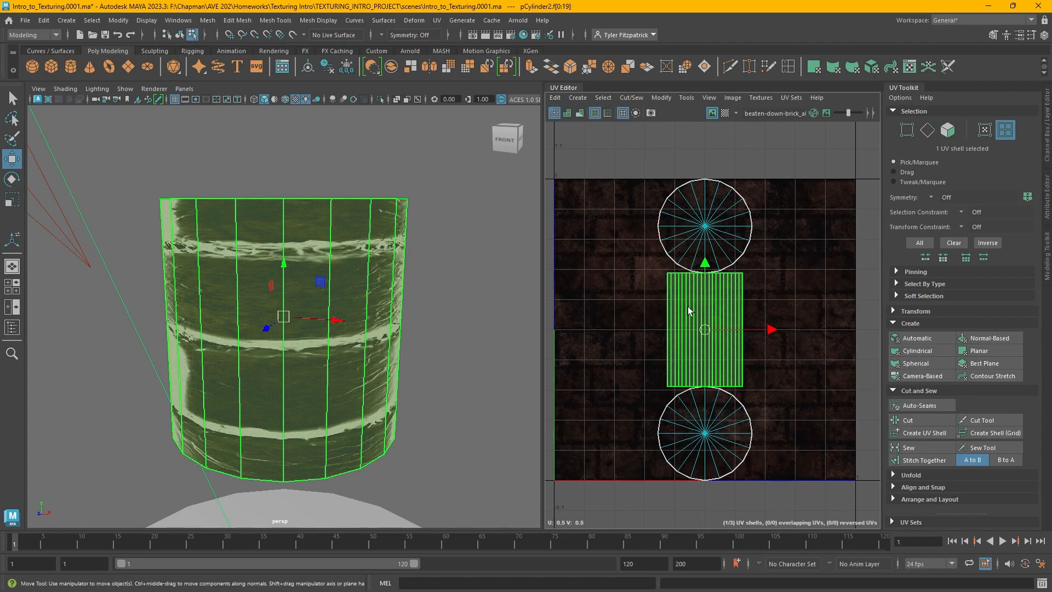
key("r")
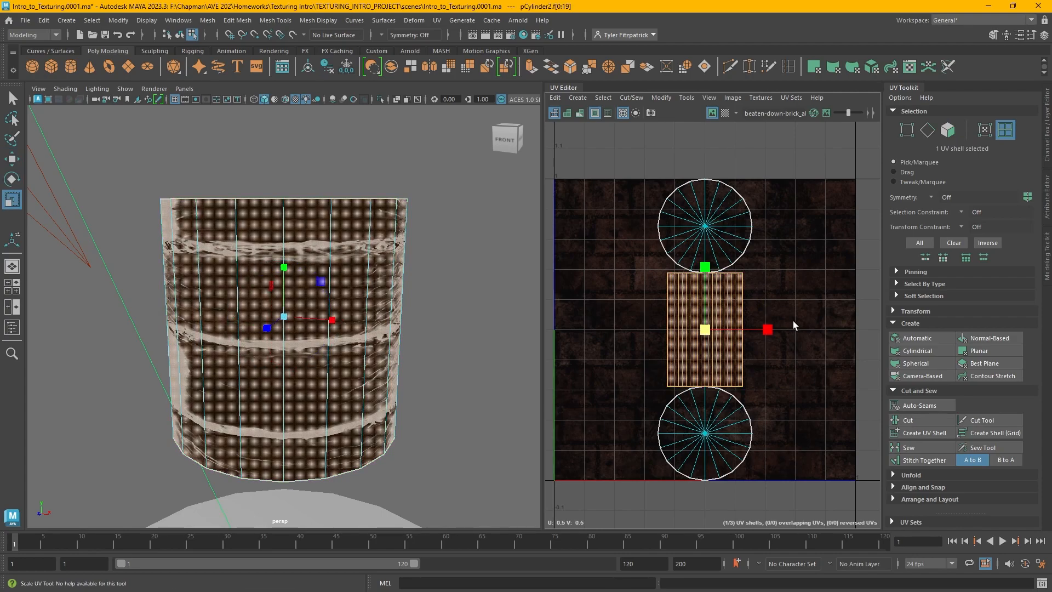
left_click_drag(767, 330, 812, 336)
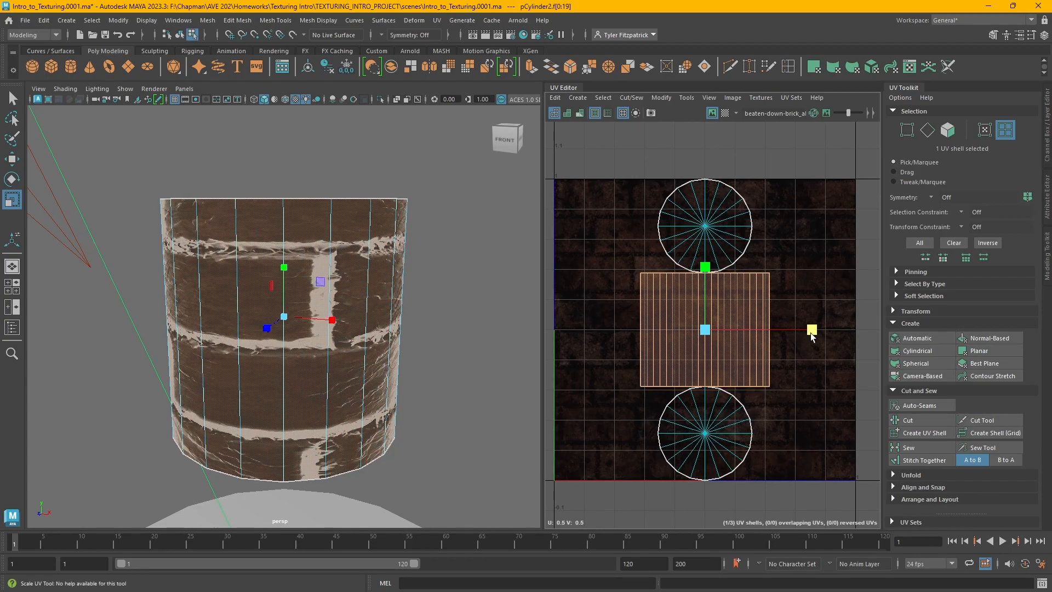
Scale the cylinder's side UV shell further so it spans the full width of the tile
left_click_drag(500, 251, 398, 260, "alt")
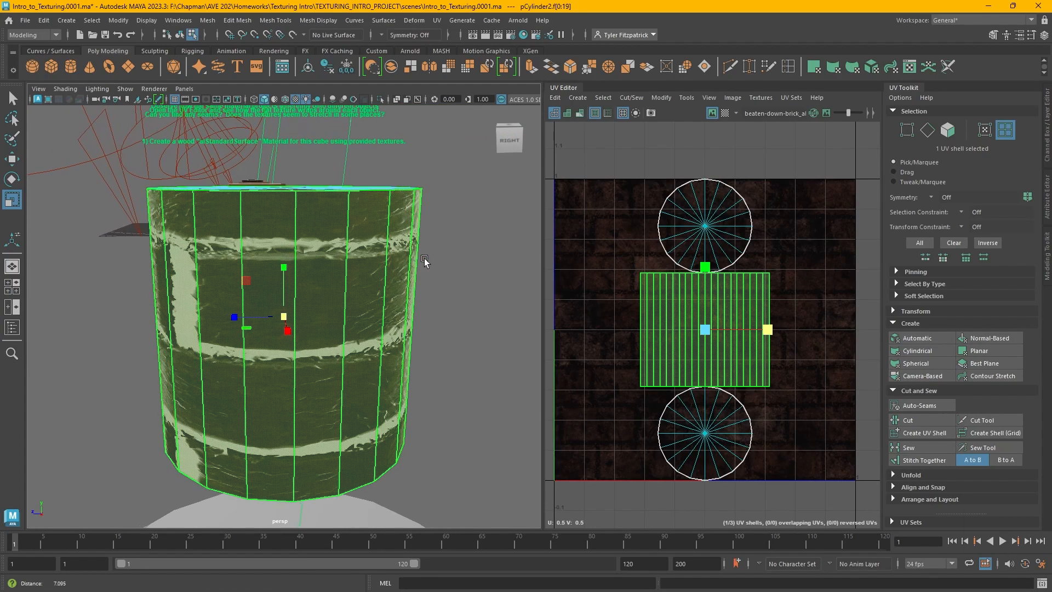
left_click(514, 257)
right_click(458, 202)
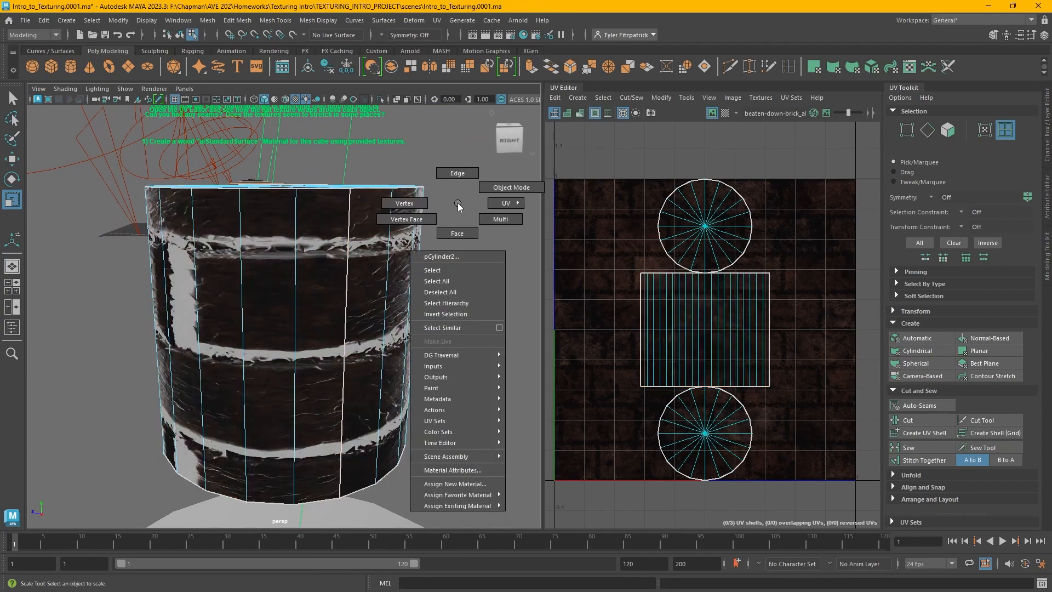
right_click_drag(465, 205, 460, 205)
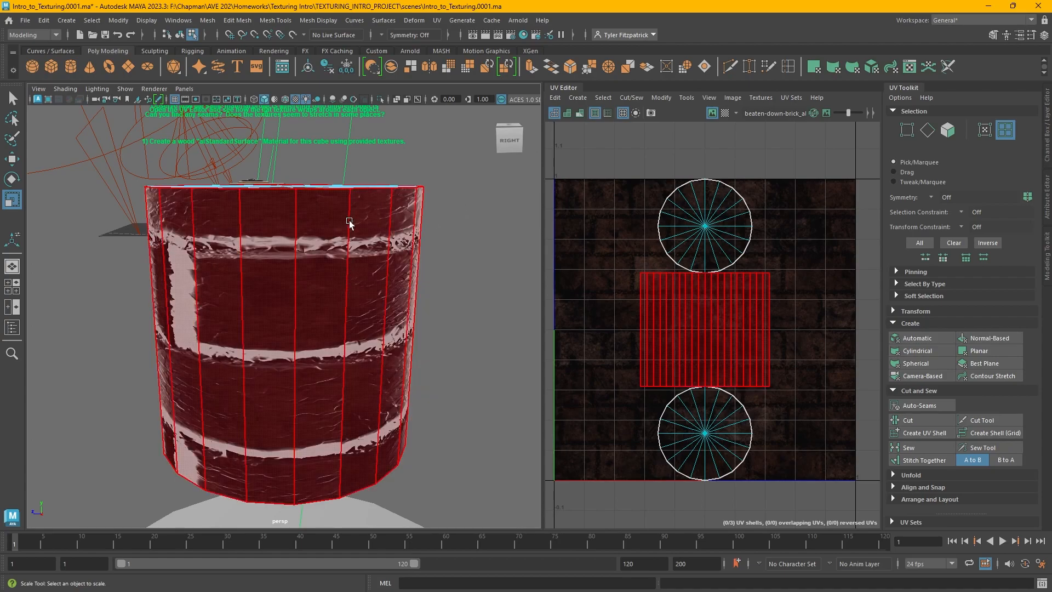
left_click_drag(469, 293, 350, 226, "alt")
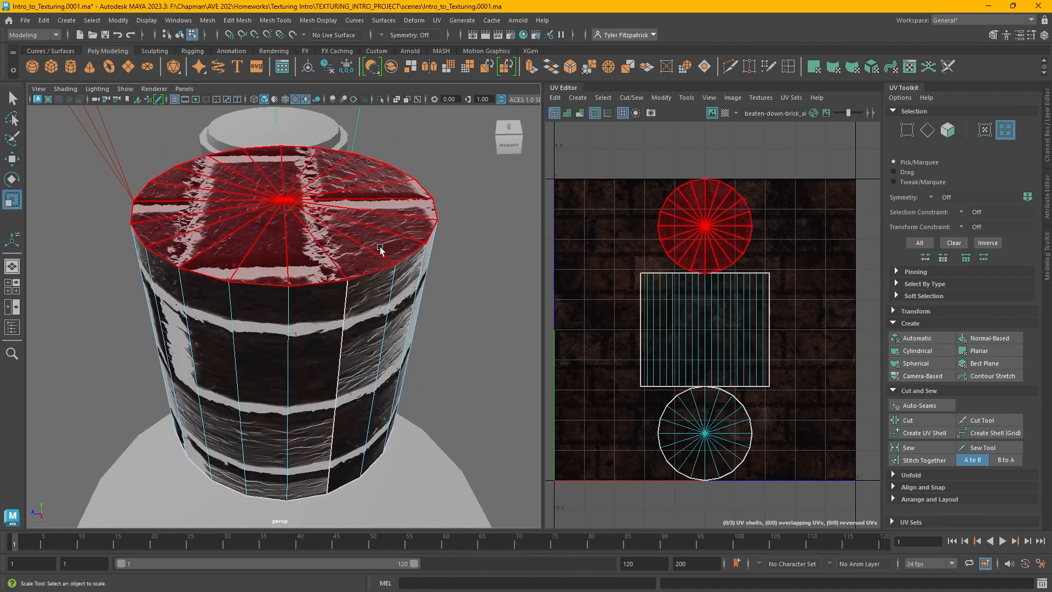
left_click_drag(476, 359, 475, 336, "alt")
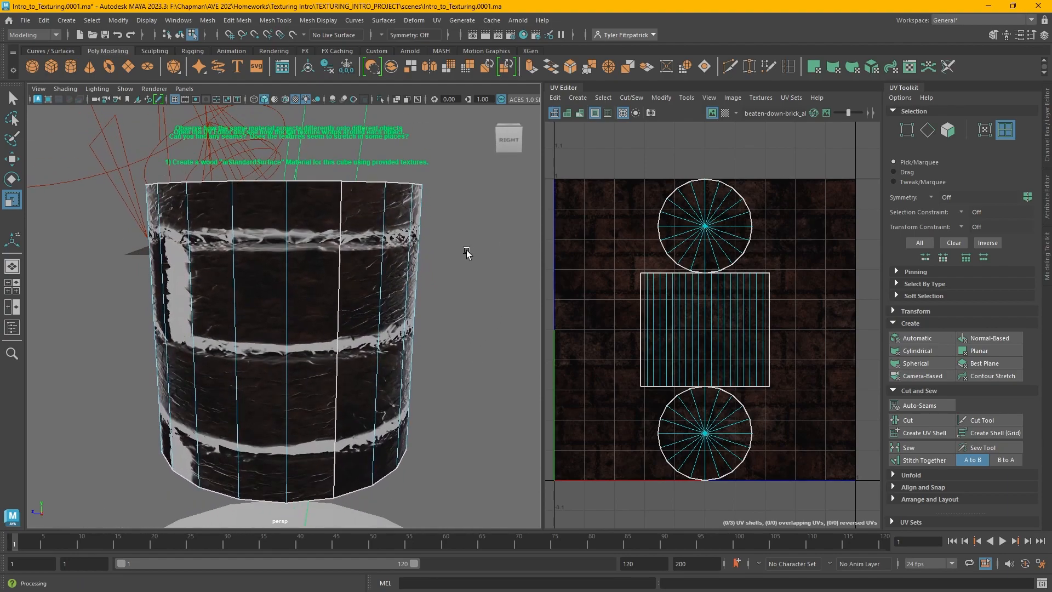
left_click(723, 308)
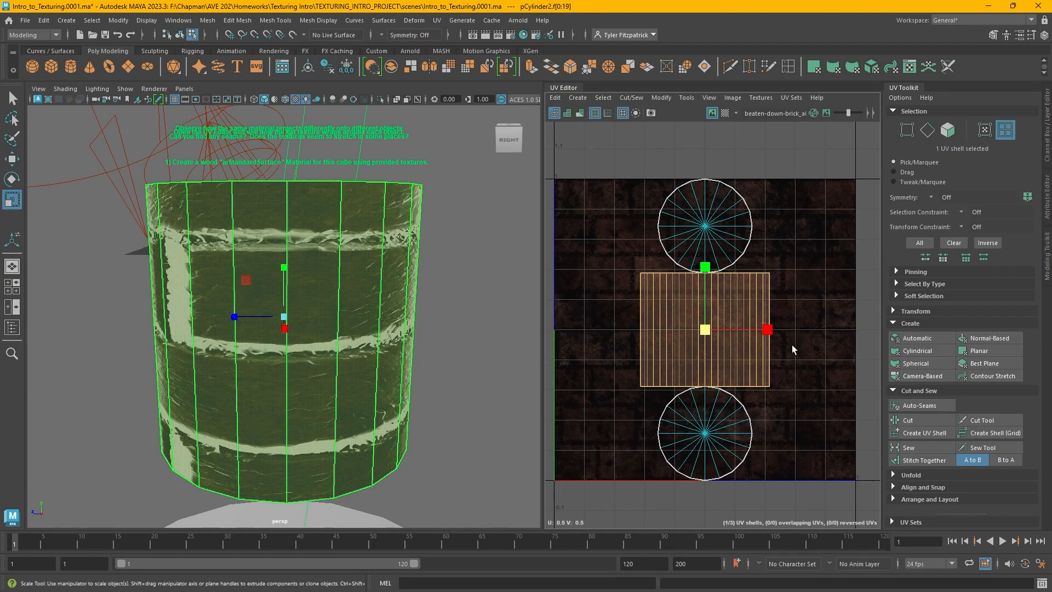
left_click_drag(767, 329, 853, 335)
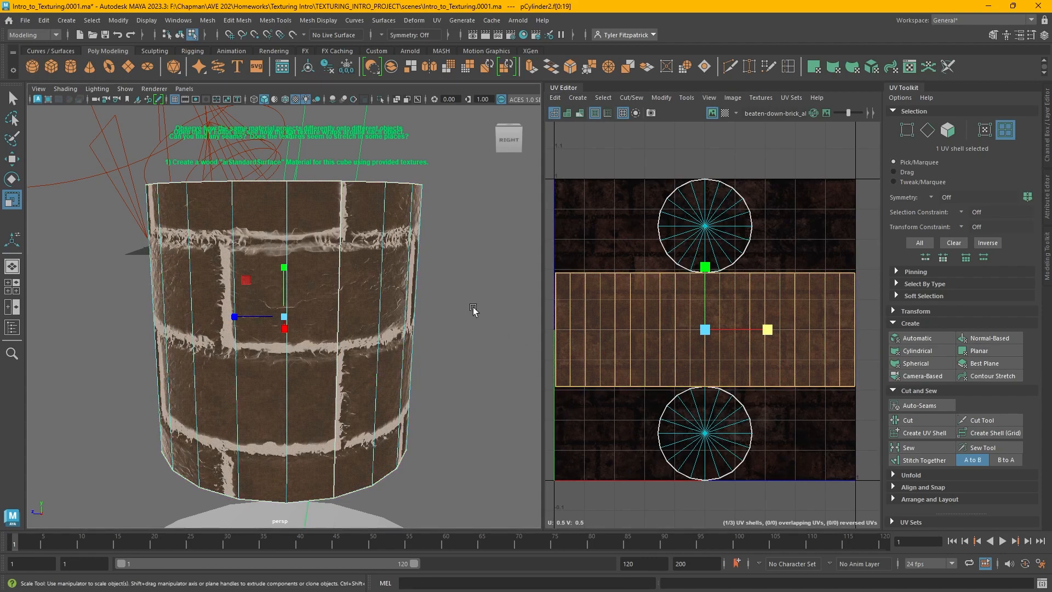
left_click(469, 363)
left_click_drag(469, 362, 494, 371, "alt")
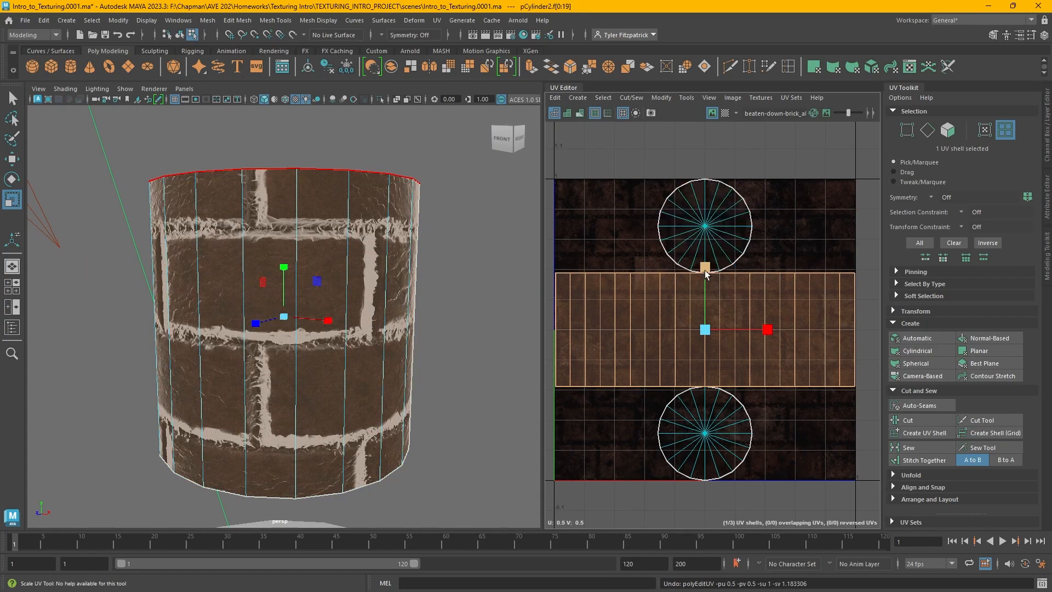
Move the cylinder's top cap shell beside the bottom cap and shift the side shell up within the tile
left_click_drag(705, 272, 704, 259)
key("ctrl+z")
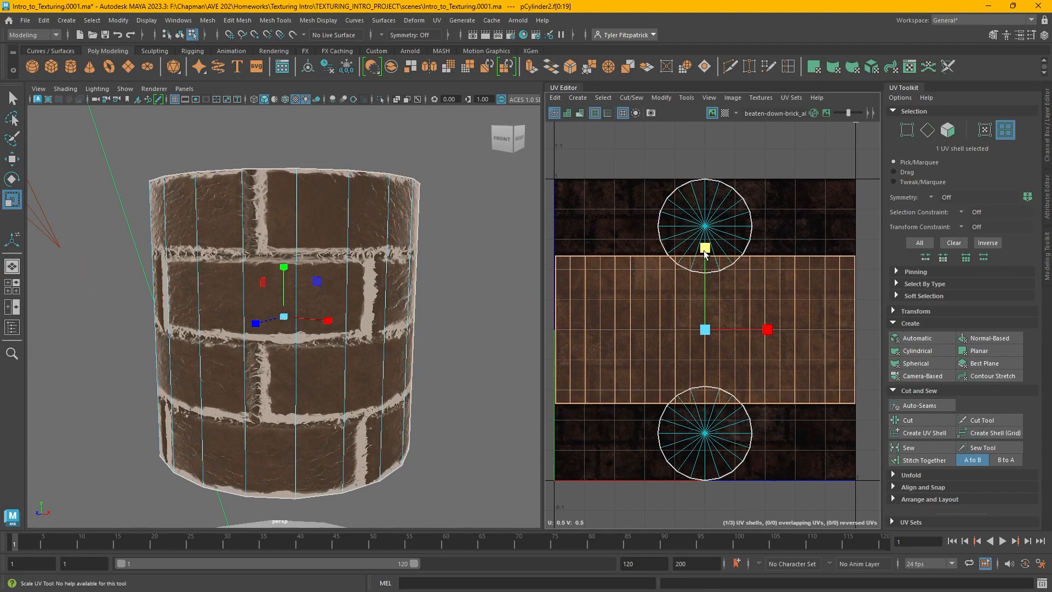
left_click(722, 213)
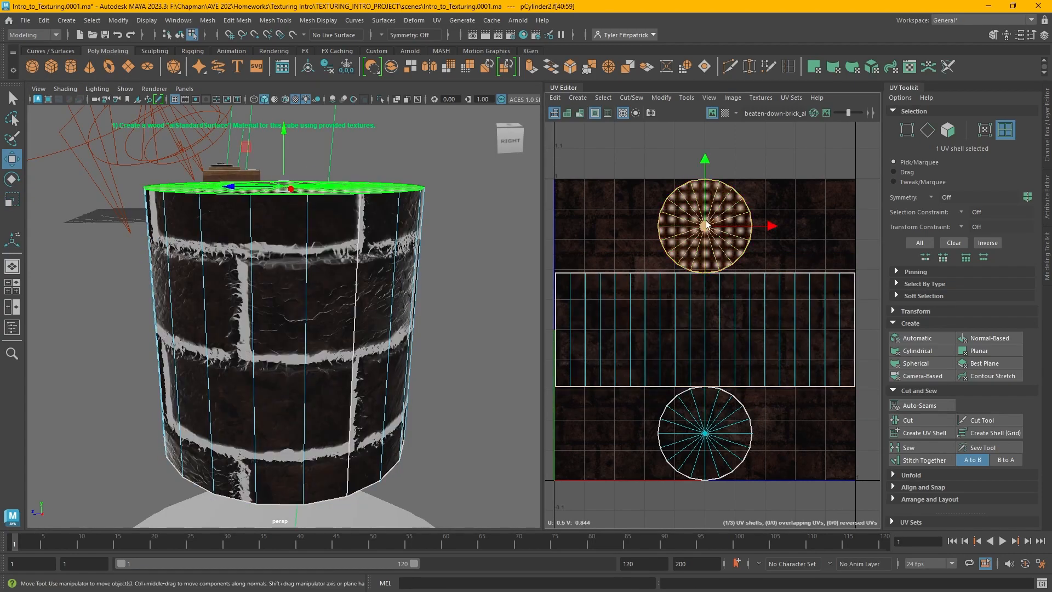
key("w")
left_click_drag(705, 230, 612, 437)
left_click(698, 329)
left_click_drag(698, 293, 706, 226)
key("r")
key("w")
key("r")
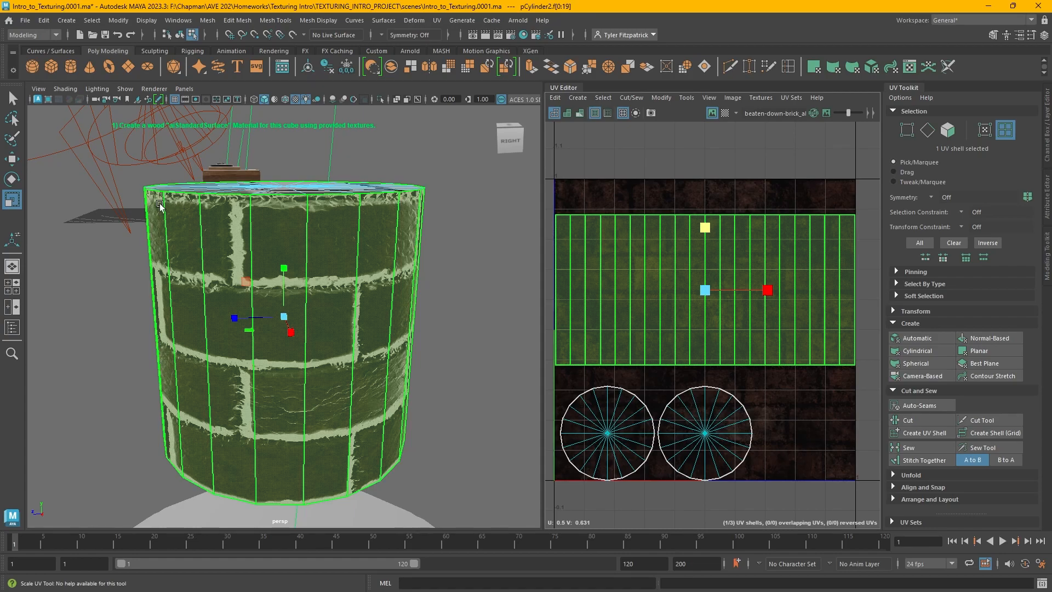
Orbit around the cylinder to inspect the brick texture on its sides and caps
left_click_drag(435, 253, 301, 366, "alt")
left_click_drag(298, 254, 204, 352, "alt")
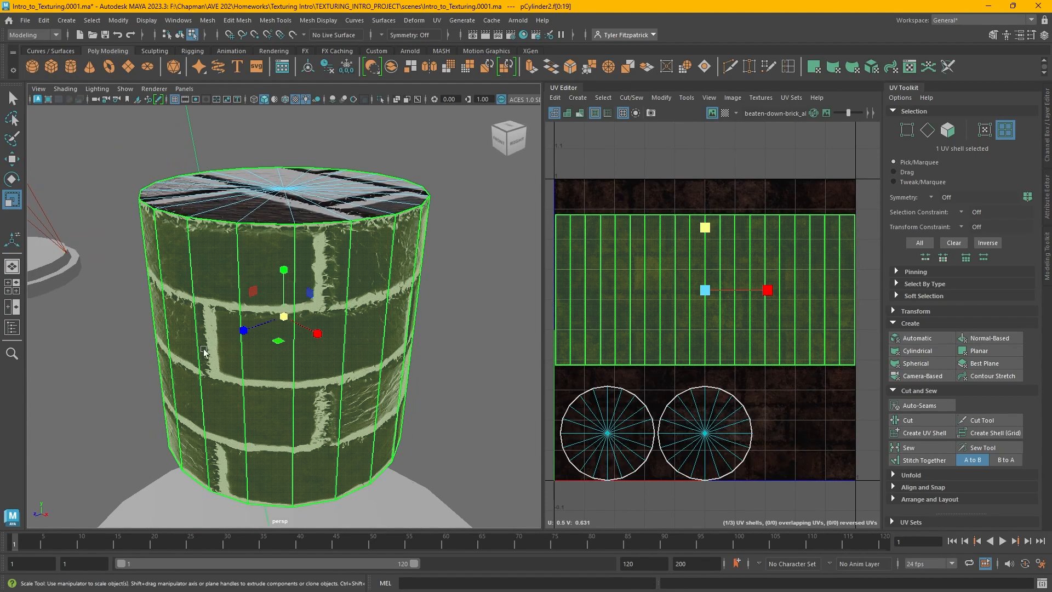
left_click(356, 203)
left_click(722, 426, "shift")
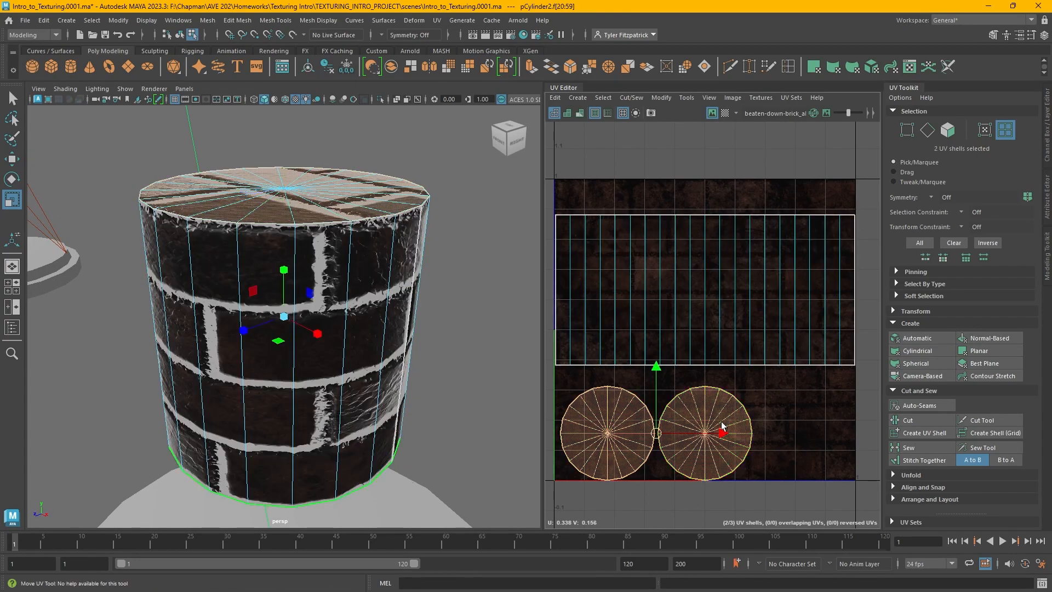
key("w")
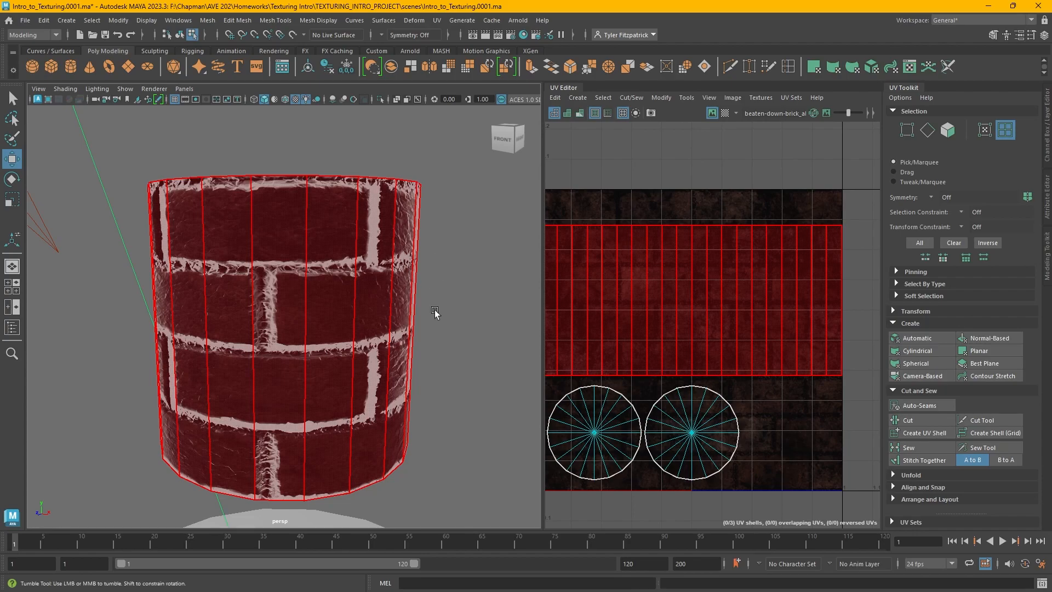
left_click_drag(435, 312, 465, 368, "alt")
scroll(465, 369, "down", 6)
left_click_drag(389, 378, 363, 336, "alt")
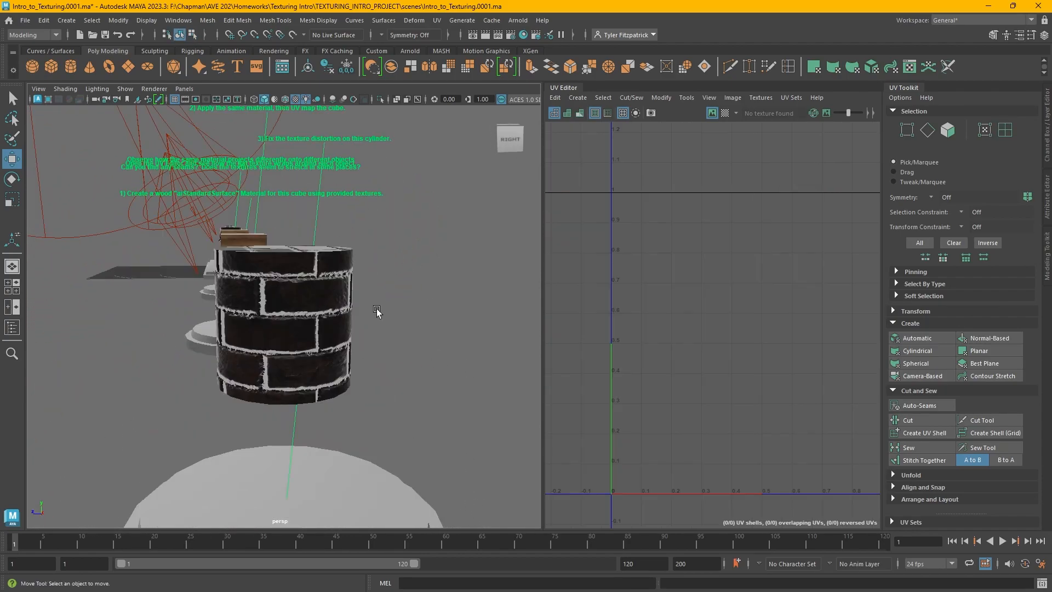
left_click_drag(377, 311, 392, 312, "alt")
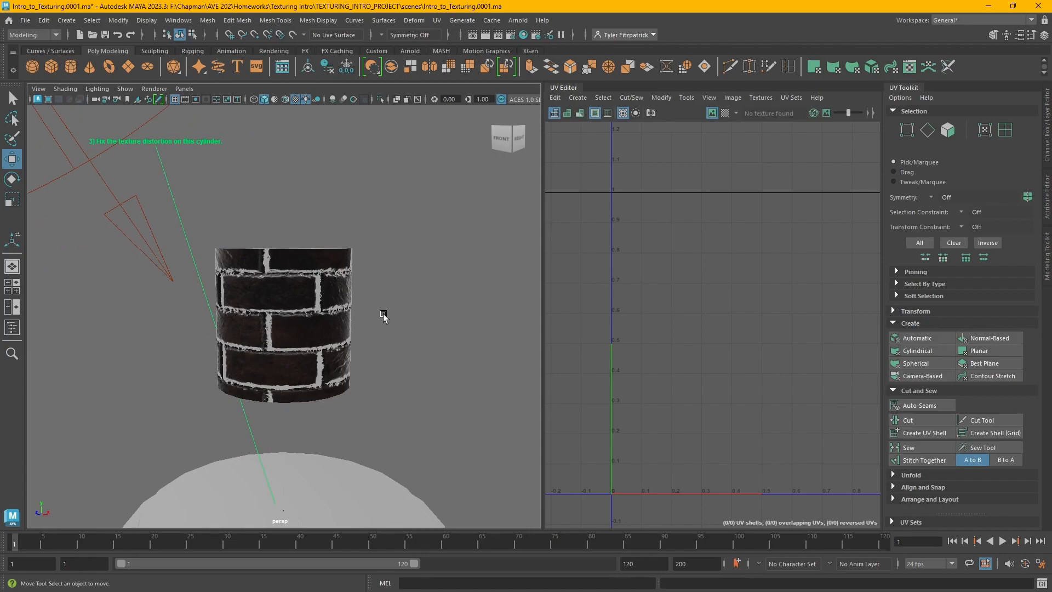
Select the anvil and create automatic UVs for it
mouse_move(428, 335)
left_mouse_down("alt")
mouse_move(389, 345)
mouse_move(419, 353)
left_mouse_up("alt")
right_click_drag(452, 340, 416, 327, "alt")
middle_click_drag(488, 329, 410, 340, "alt")
right_click_drag(409, 340, 350, 346, "alt")
middle_click_drag(421, 347, 330, 340, "alt")
right_click_drag(405, 344, 330, 333, "alt")
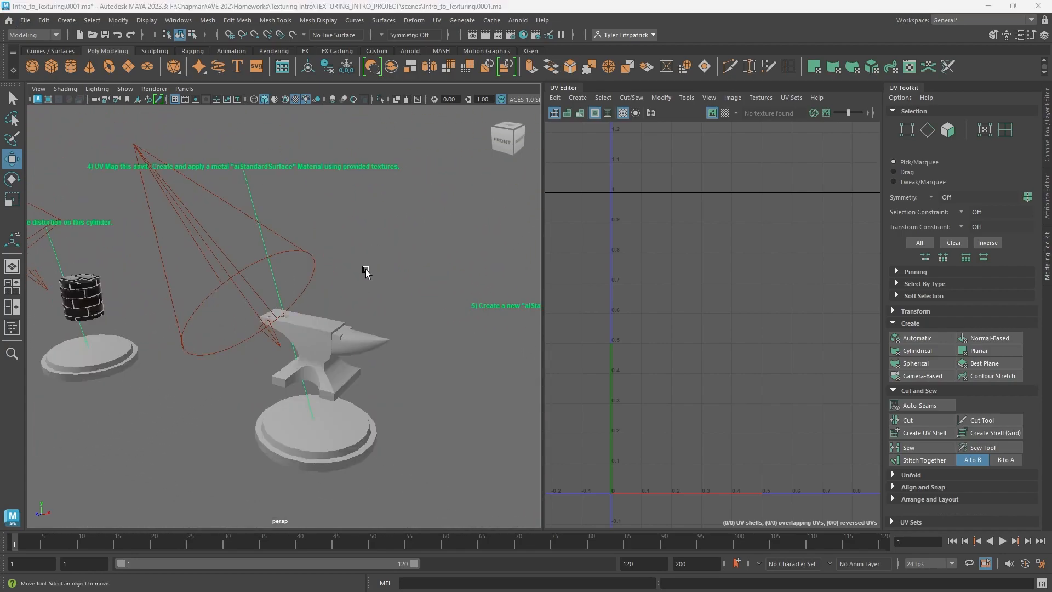
left_click(351, 340)
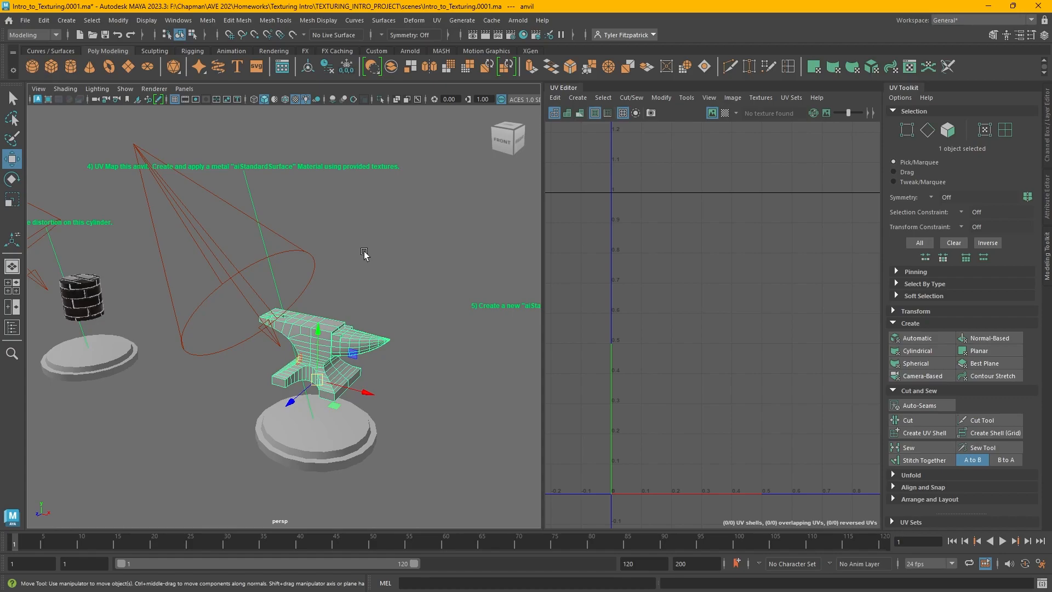
left_click(917, 338)
key("f")
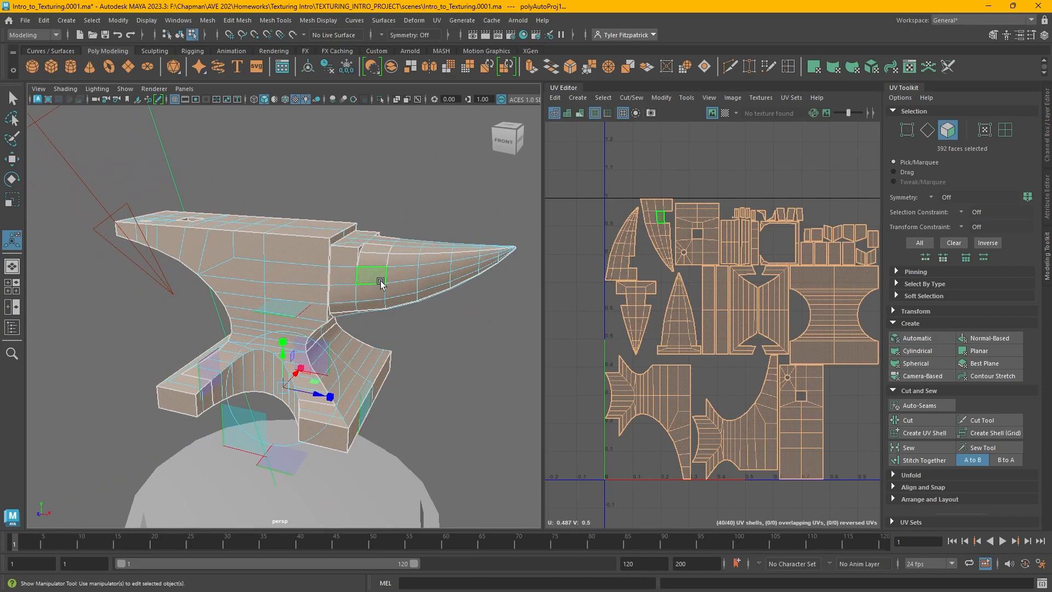
Turn on the checker display and inspect the anvil's UV distortion in the viewport
left_click(421, 194)
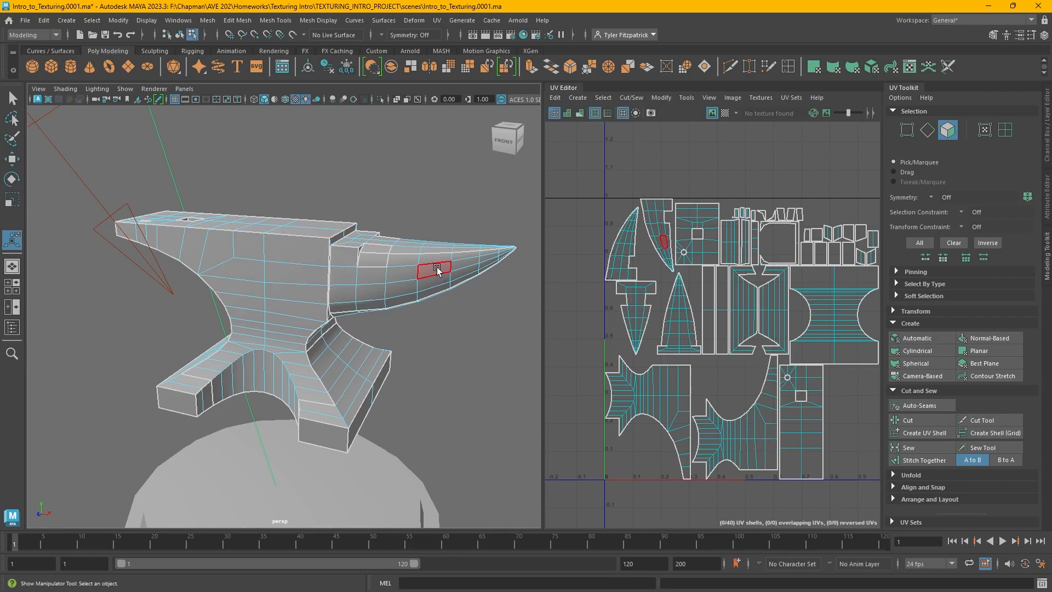
left_click(724, 112)
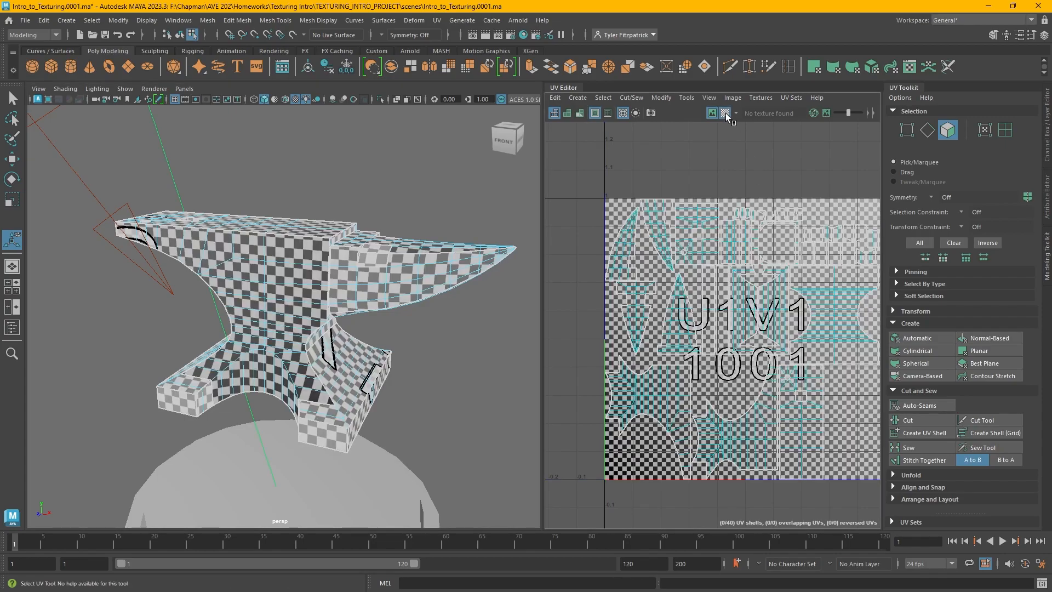
mouse_move(331, 298)
left_mouse_down("alt")
mouse_move(390, 305)
mouse_move(283, 317)
mouse_move(328, 315)
left_mouse_up("alt")
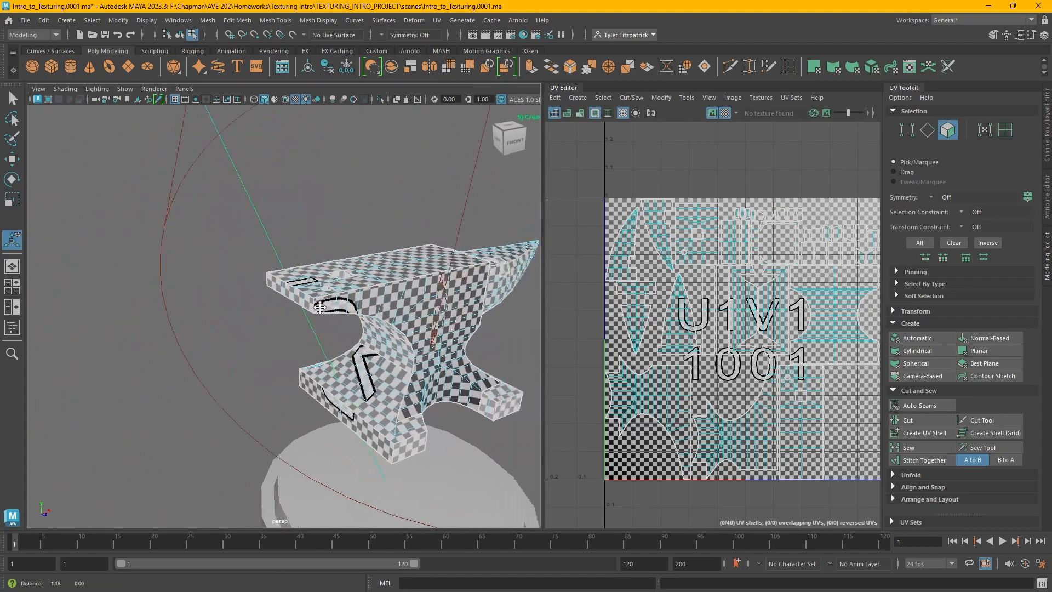
middle_click_drag(329, 315, 219, 307, "alt")
right_click_drag(219, 307, 330, 311, "alt")
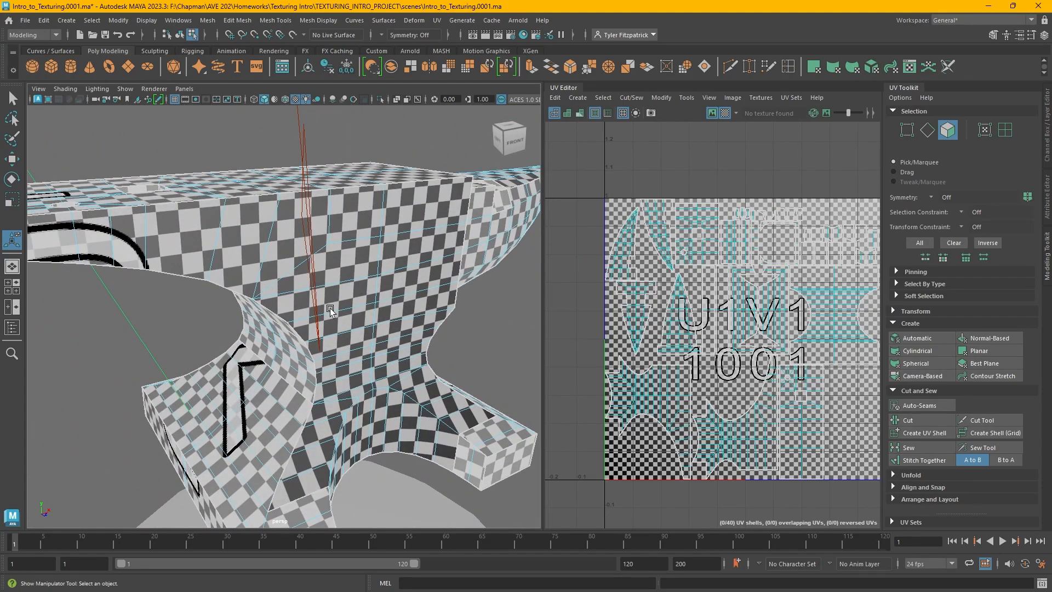
left_click_drag(330, 310, 315, 318, "alt")
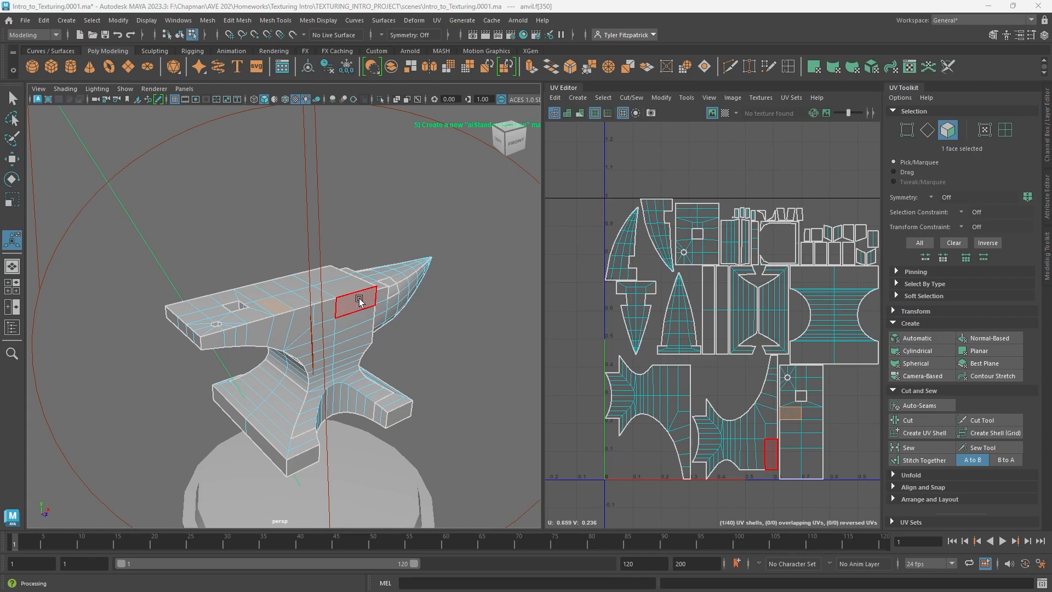
Select edges on the anvil's base and set the selection symmetry to Object X
scroll(358, 299, "down", 3)
scroll(329, 274, "up", 10)
right_click_drag(329, 274, 329, 242)
left_click(241, 372)
left_click_drag(241, 373, 357, 300, "alt")
left_click(361, 109)
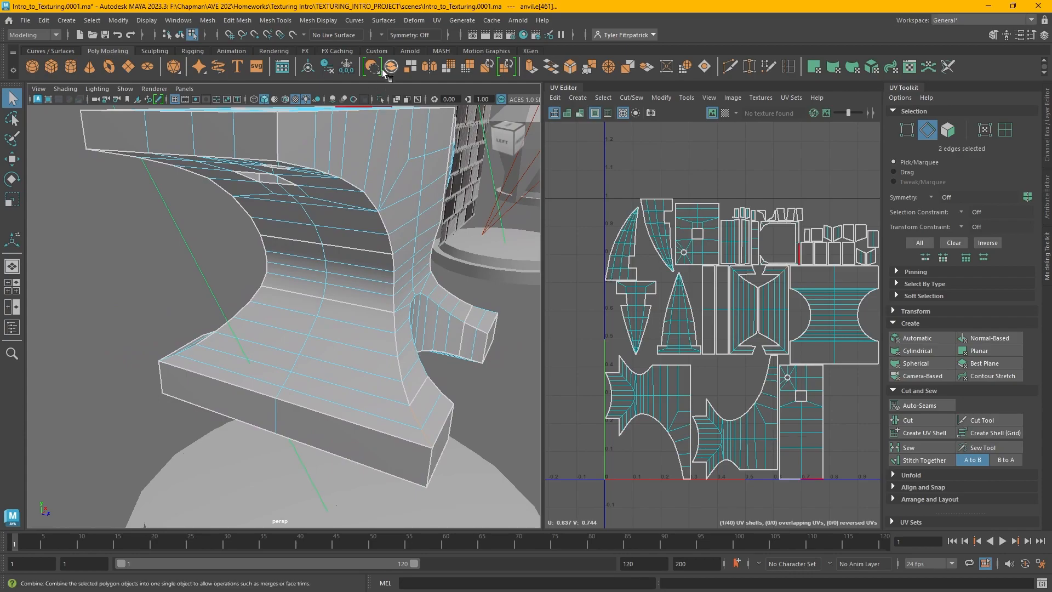
left_click(381, 35)
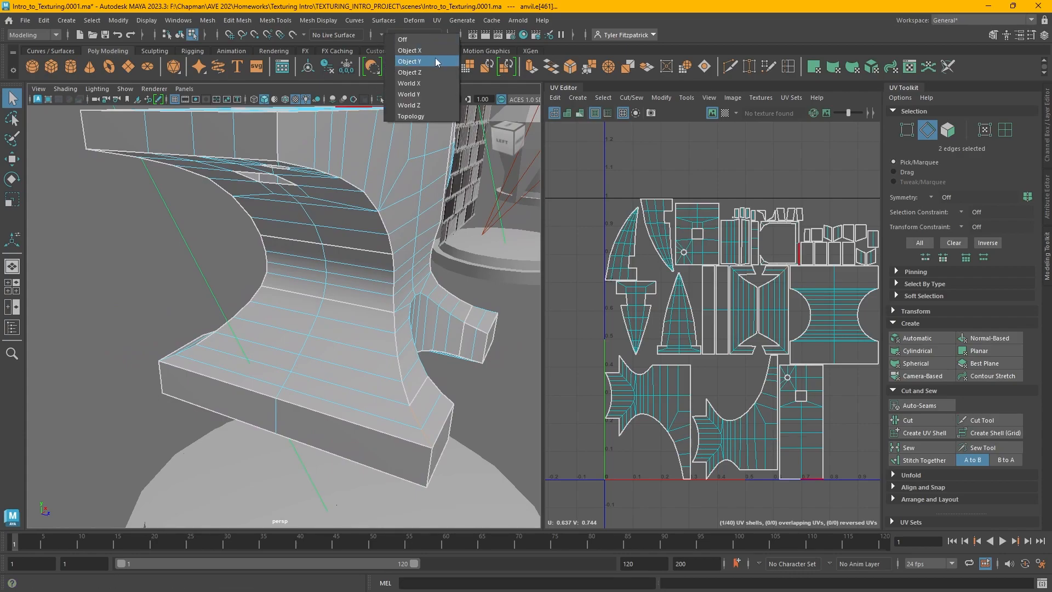
left_click(434, 61)
left_click(382, 34)
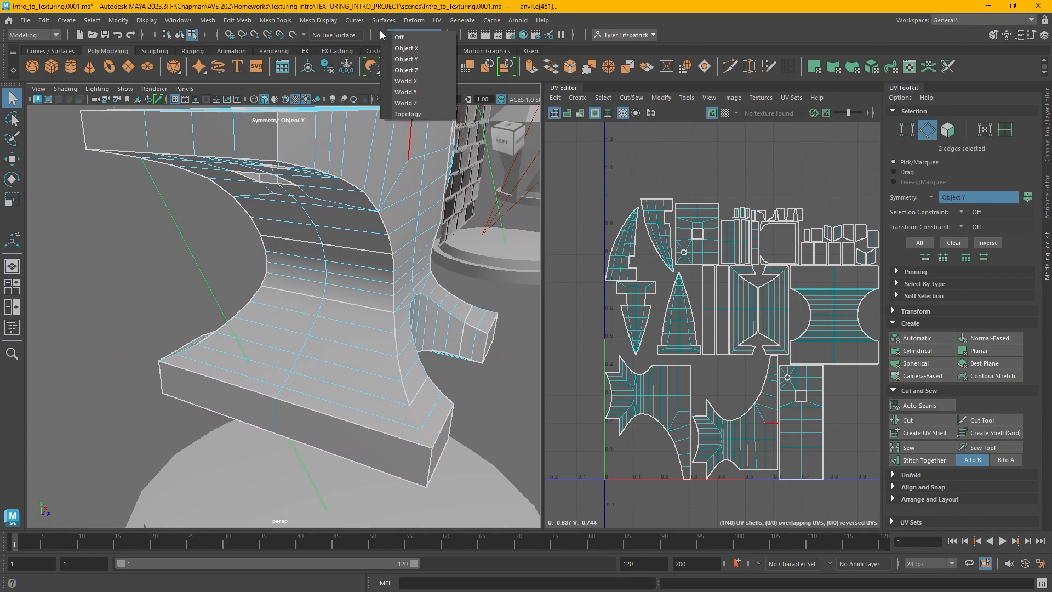
left_click(435, 52)
Select the edges at the base's inner corners and cut the UVs along them
left_click(360, 389)
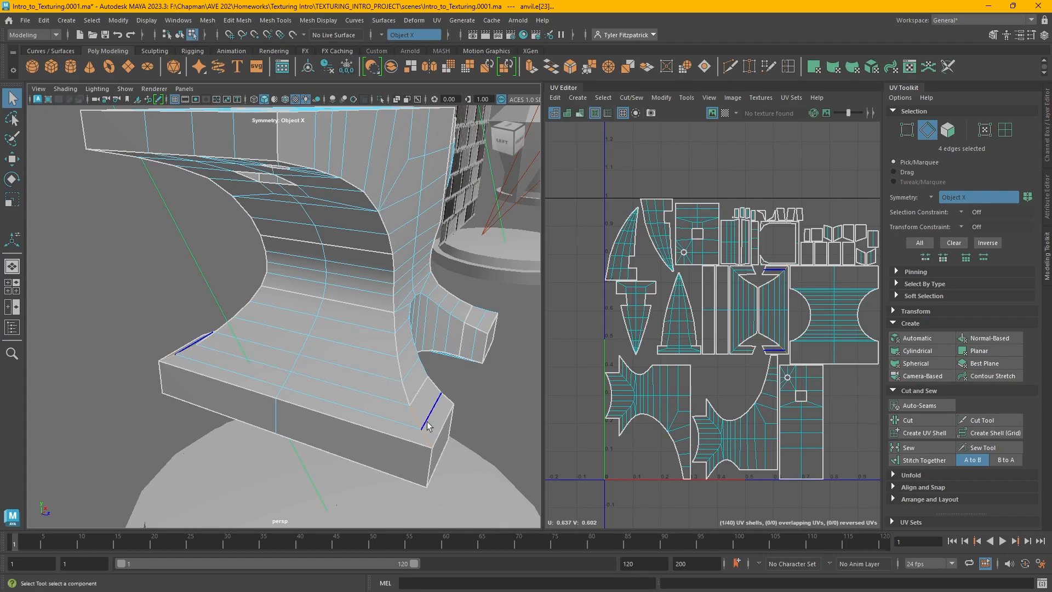
middle_click_drag(473, 399, 418, 364, "alt")
left_click(903, 420)
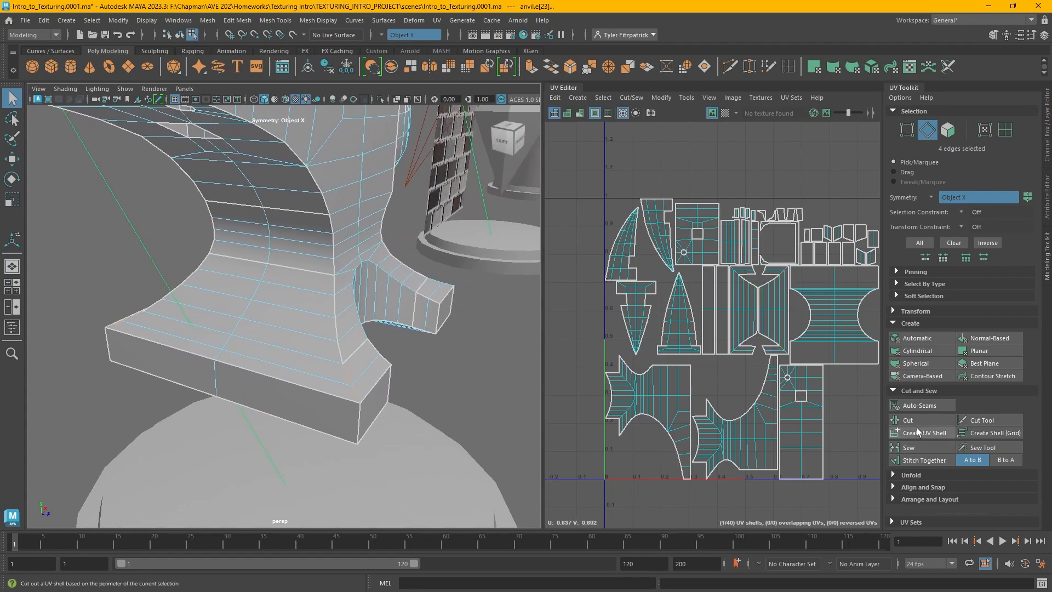
Stitch the anvil's UV shells together along the selected base edges
key("w")
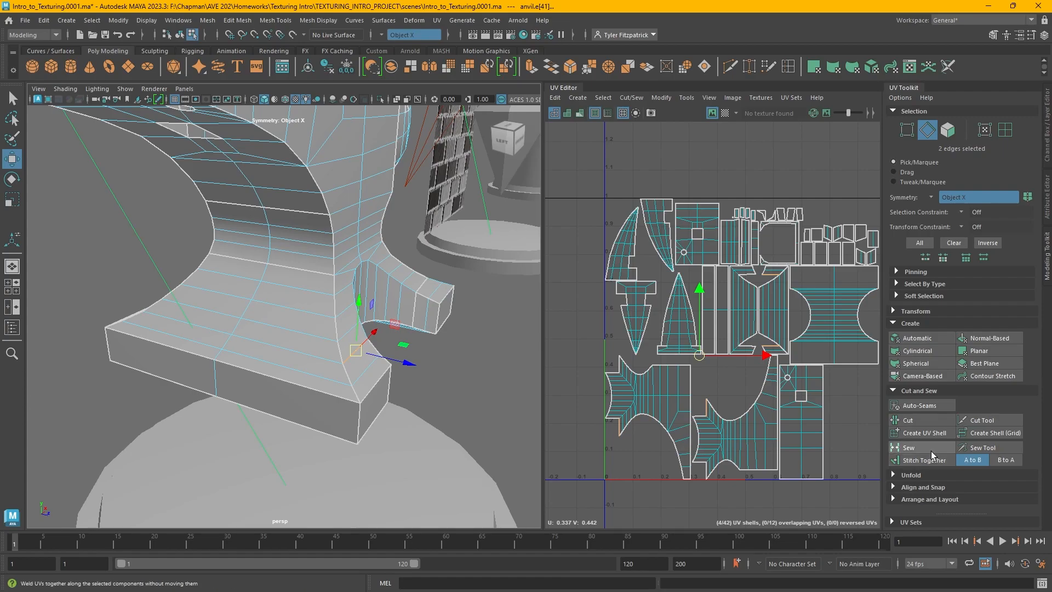
left_click(928, 455)
left_click_drag(339, 416, 313, 376, "alt")
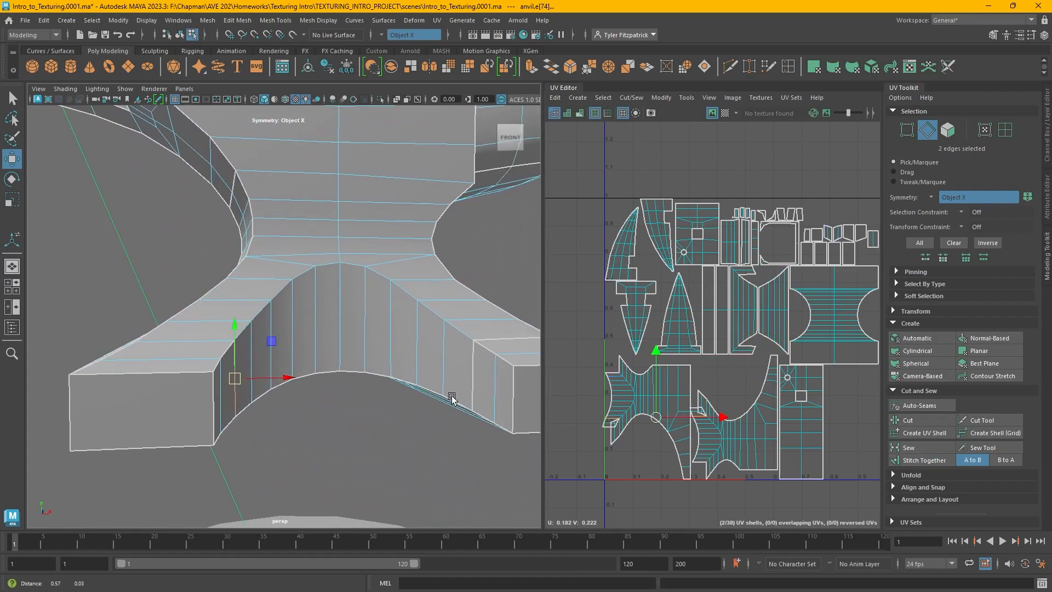
left_click(919, 462)
Select an edge loop on the anvil's waist and cut the UVs along it
left_click(207, 336)
double_click(441, 339, "shift")
left_click(907, 420)
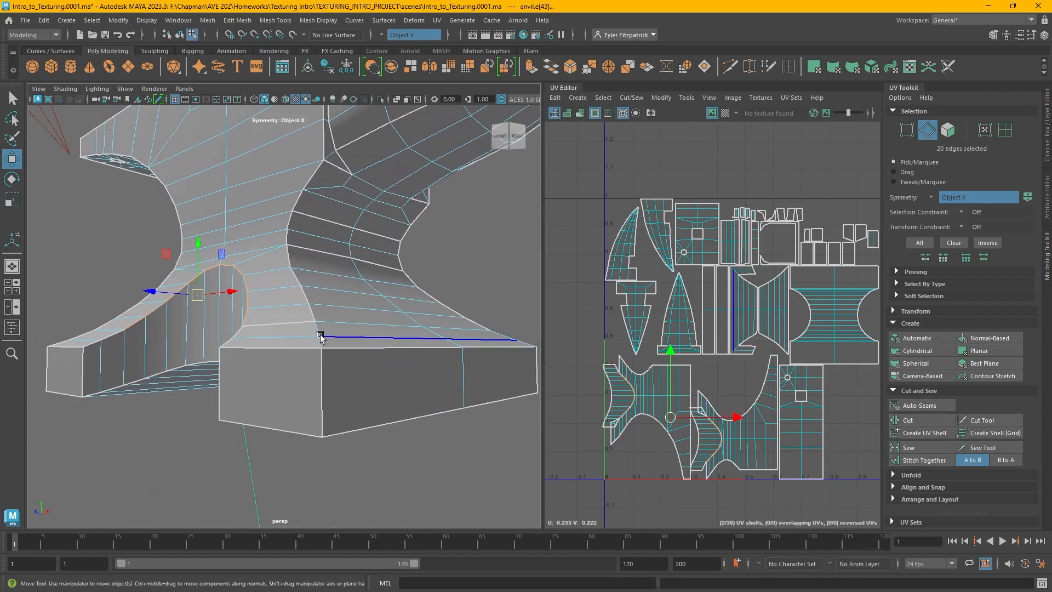
Select seam edges around the anvil's waist and stitch their UV shells together
left_click(427, 346)
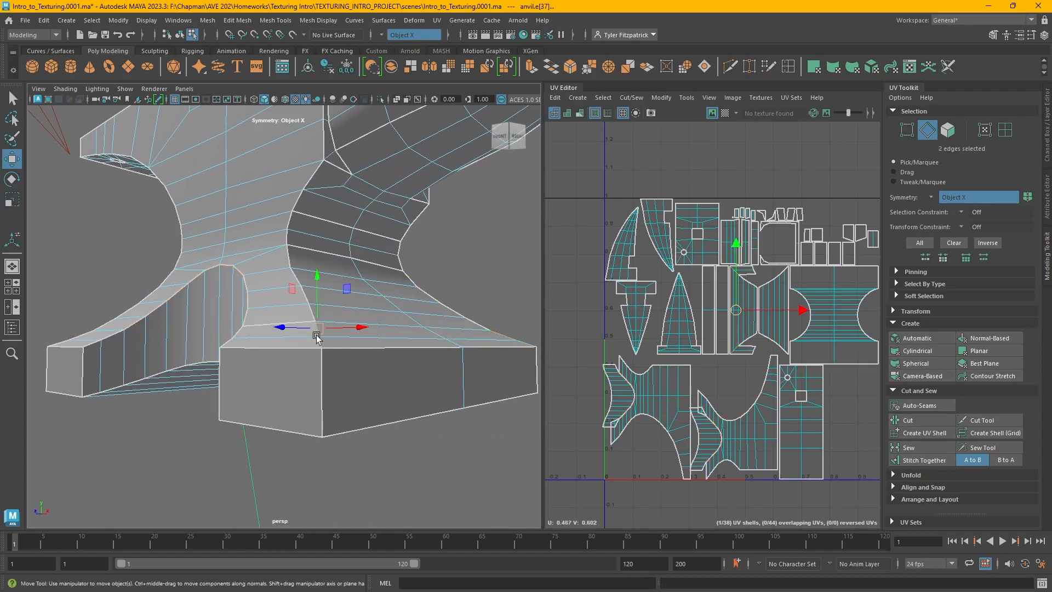
left_click(893, 461)
left_click_drag(333, 354, 341, 329, "alt")
left_click(345, 255)
left_click(371, 223, "shift")
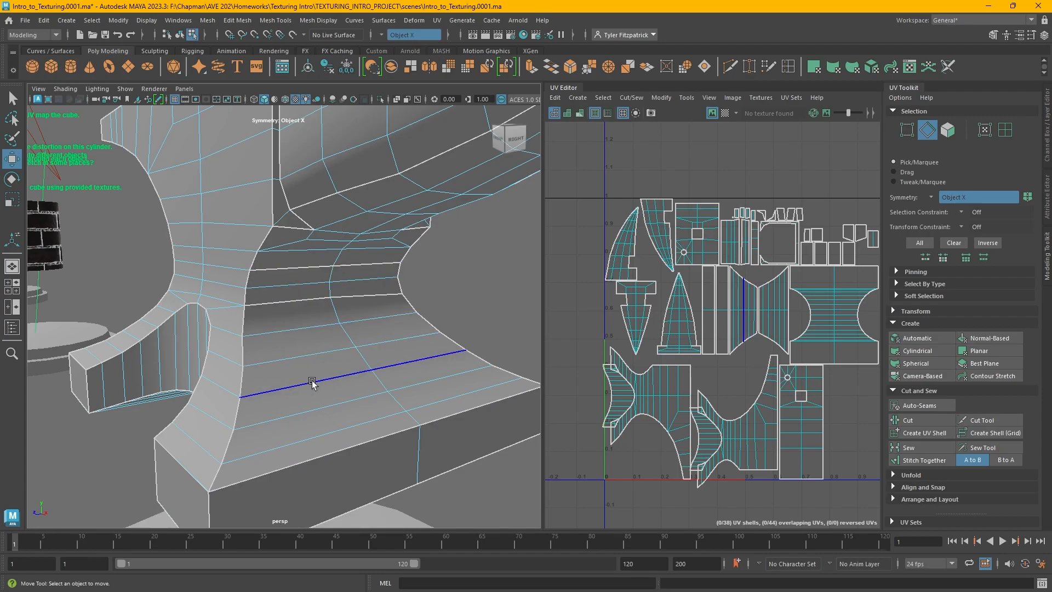
left_click(308, 267)
left_click(300, 300, "shift")
left_click(374, 297, "shift")
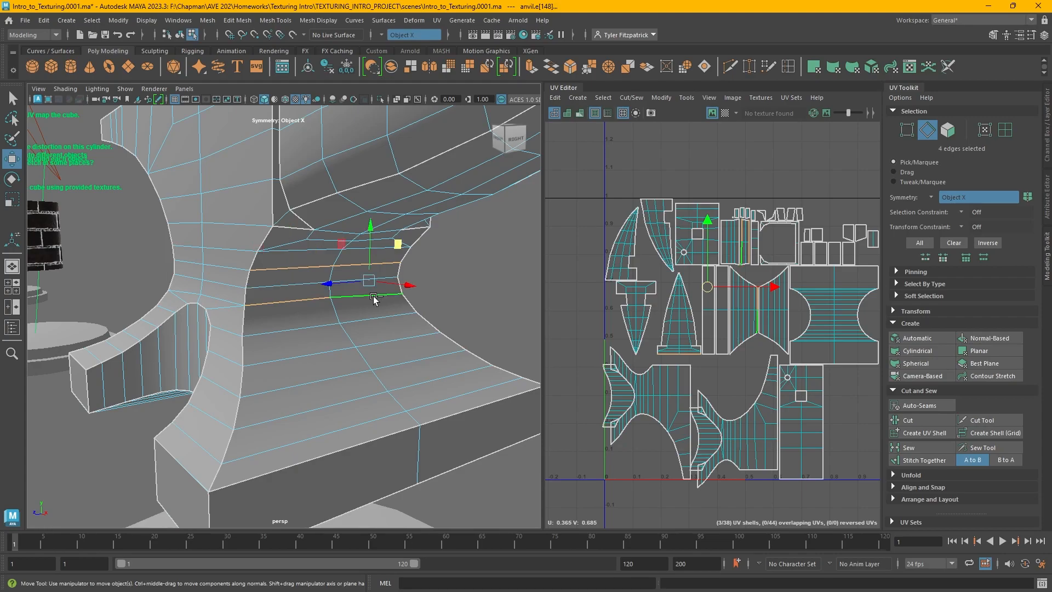
left_click(918, 462)
Select more seam edges on the anvil's body and stitch them together
left_click(448, 275)
left_click_drag(273, 320, 446, 310, "alt")
left_click(210, 288)
left_click(195, 194, "shift")
middle_click_drag(247, 233, 333, 308, "alt")
left_click(924, 460)
Select seam edges on the other side of the anvil's body and stitch them together
left_click_drag(339, 361, 252, 353, "alt")
middle_click_drag(252, 353, 340, 285, "alt")
scroll(307, 282, "up", 4)
left_click(301, 274)
left_click_drag(303, 275, 285, 307, "alt")
left_click(912, 459)
Select another seam edge under the anvil's top and stitch its shells together
middle_click_drag(312, 356, 315, 244, "alt")
scroll(805, 241, "up", 4)
scroll(802, 243, "up", 1)
middle_click_drag(802, 243, 676, 273, "alt")
left_click(348, 364)
left_click(920, 459)
Select seam edges on the anvil's lower body and stitch them together
scroll(423, 347, "down", 5)
left_click_drag(422, 347, 211, 287, "alt")
scroll(356, 330, "up", 4)
left_click(356, 332)
left_click_drag(323, 312, 351, 408, "alt")
left_click(310, 353)
left_click(921, 459)
Select the remaining seam edges around the anvil's base and stitch them together
scroll(602, 438, "down", 5)
middle_click_drag(602, 438, 732, 238, "alt")
left_click_drag(435, 367, 378, 400, "alt")
left_click(477, 360)
scroll(653, 310, "up", 4)
left_click(290, 359, "shift")
left_click(293, 407, "shift")
left_click(331, 406, "shift")
left_click(374, 425, "shift")
middle_click_drag(488, 482, 405, 416, "alt")
double_click(442, 422, "shift")
left_click(488, 433, "shift")
middle_click_drag(525, 449, 470, 433, "alt")
scroll(482, 432, "up", 4)
left_click(923, 459)
Select edges along the anvil's horn and cut the UVs along them
middle_click_drag(109, 257, 310, 317, "alt")
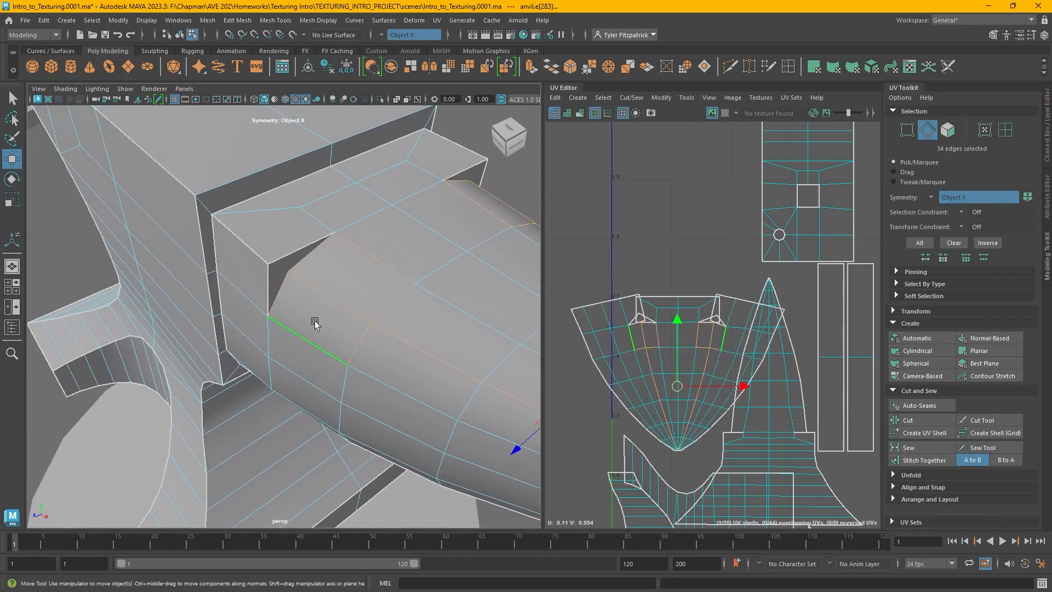
left_click_drag(453, 345, 360, 379, "alt")
left_click(359, 379)
middle_click_drag(366, 351, 371, 426, "alt")
left_click(370, 427, "shift")
middle_click_drag(359, 164, 288, 164, "alt")
double_click(338, 238, "shift")
left_click(322, 340, "shift")
left_click(322, 309, "shift")
left_click(926, 420)
Select edge loops along the anvil's horn and stitch the horn's UV shells together
scroll(359, 345, "down", 4)
left_click_drag(288, 165, 415, 253, "alt")
middle_click_drag(415, 252, 415, 278, "alt")
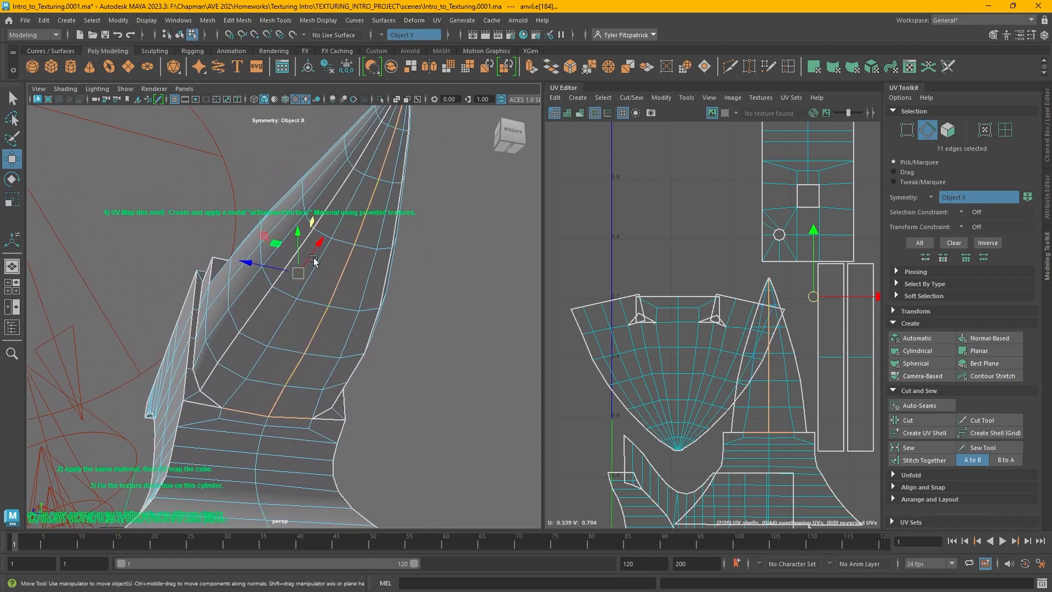
middle_click_drag(322, 240, 338, 289, "alt")
left_click(220, 420)
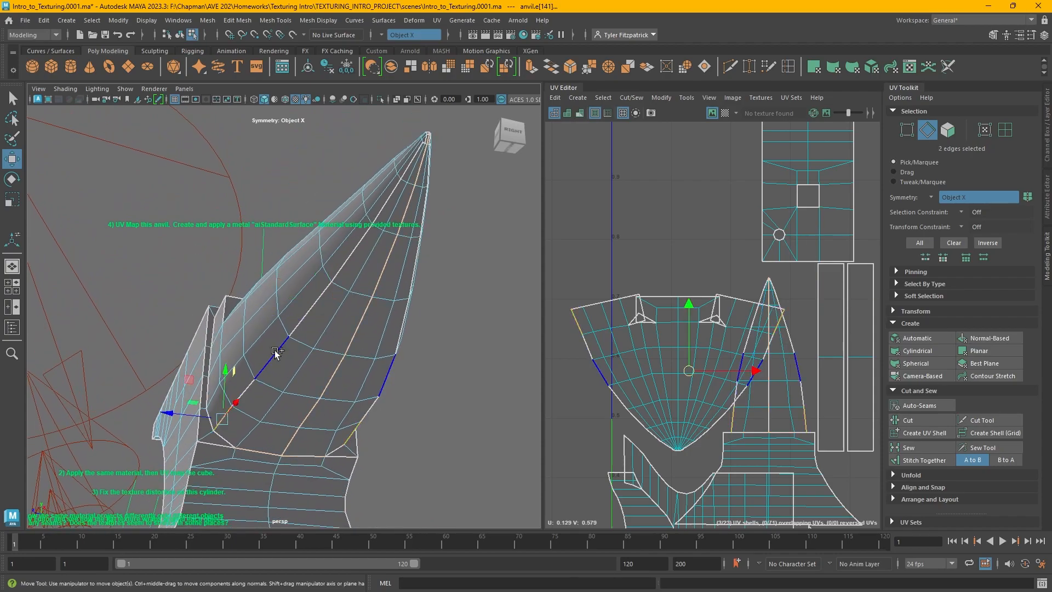
double_click(414, 154, "shift")
right_click_drag(402, 154, 451, 141, "alt")
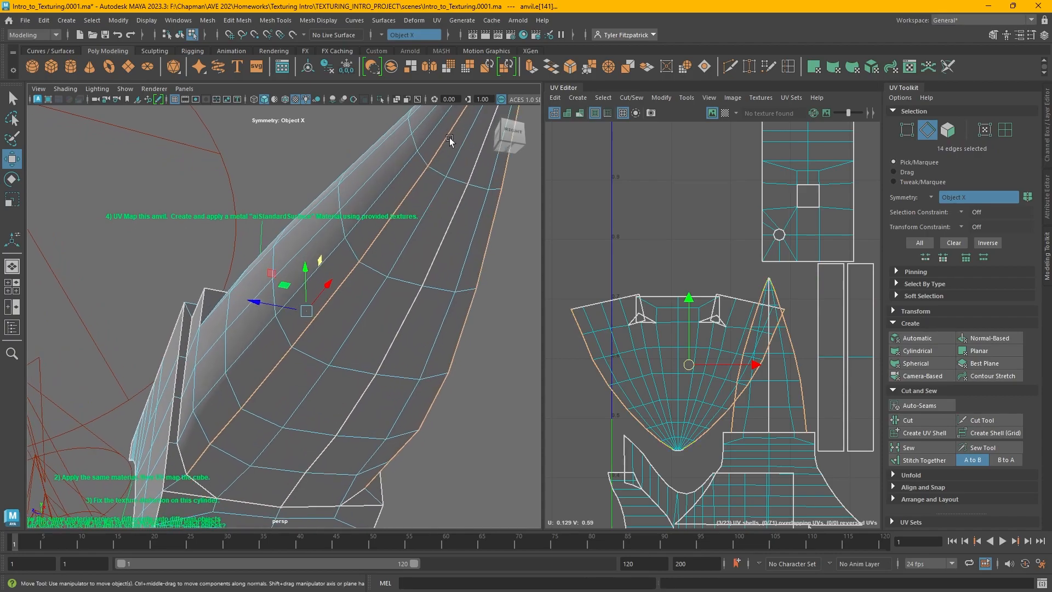
middle_click_drag(450, 141, 330, 284, "alt")
right_click_drag(321, 266, 403, 263, "shift")
key("ctrl+z")
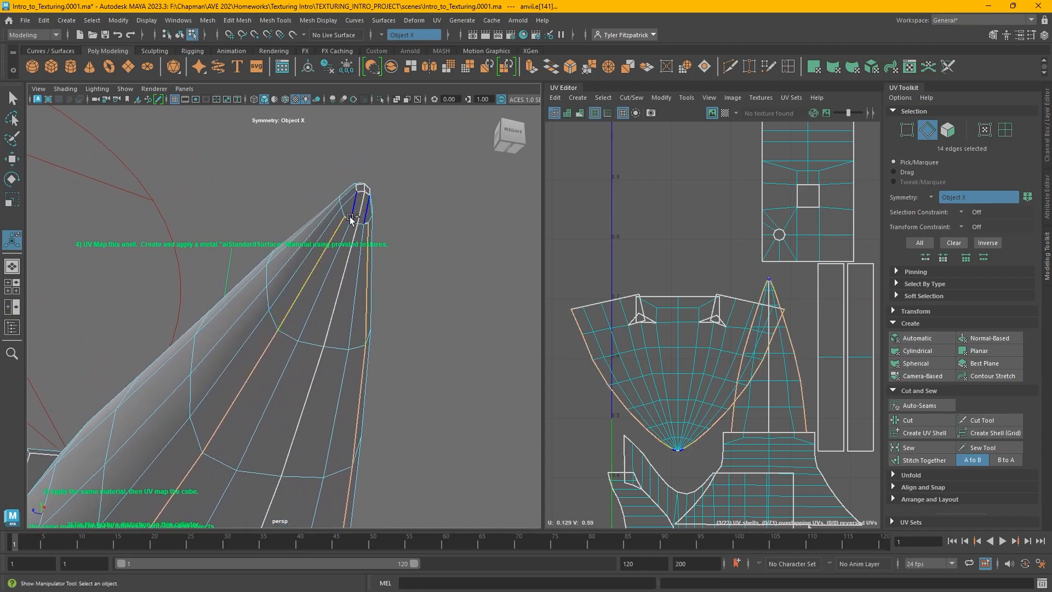
left_click(901, 461)
Select the edges at the horn's base corners and cut the UVs there
left_click_drag(263, 378, 209, 400, "alt")
right_click_drag(209, 399, 249, 383, "alt")
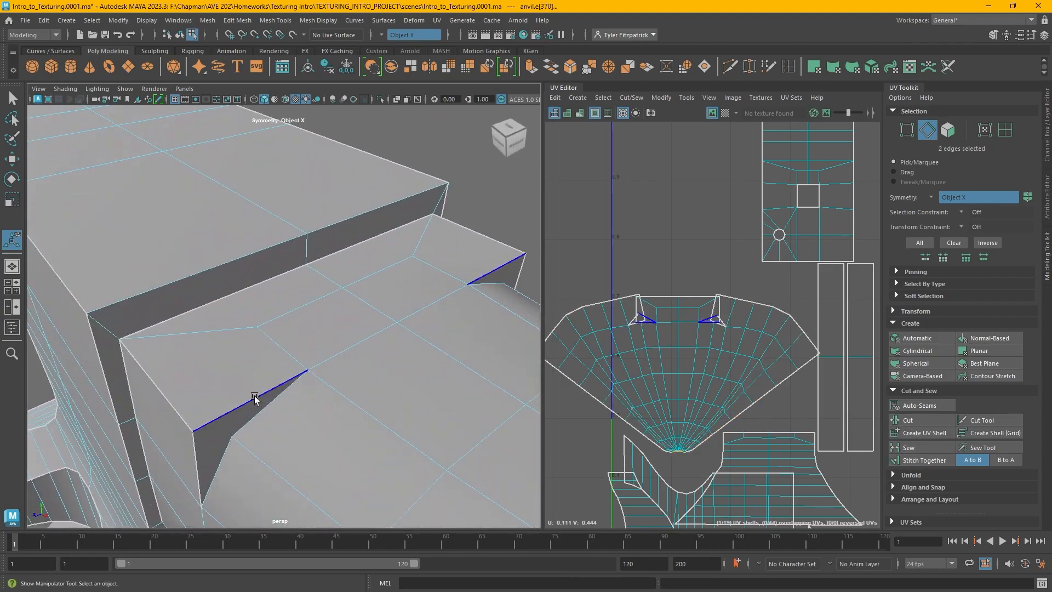
middle_click_drag(249, 383, 271, 328, "alt")
left_click(252, 375)
left_click(280, 330, "shift")
left_click(914, 425)
Select the horn's UV shell and unfold it
right_click_drag(403, 326, 235, 359, "alt")
left_click_drag(236, 359, 260, 312, "alt")
middle_click_drag(260, 312, 425, 298, "alt")
middle_click_drag(672, 354, 744, 345, "alt")
scroll(718, 361, "up", 2)
scroll(718, 359, "down", 3)
middle_click_drag(816, 371, 728, 366, "alt")
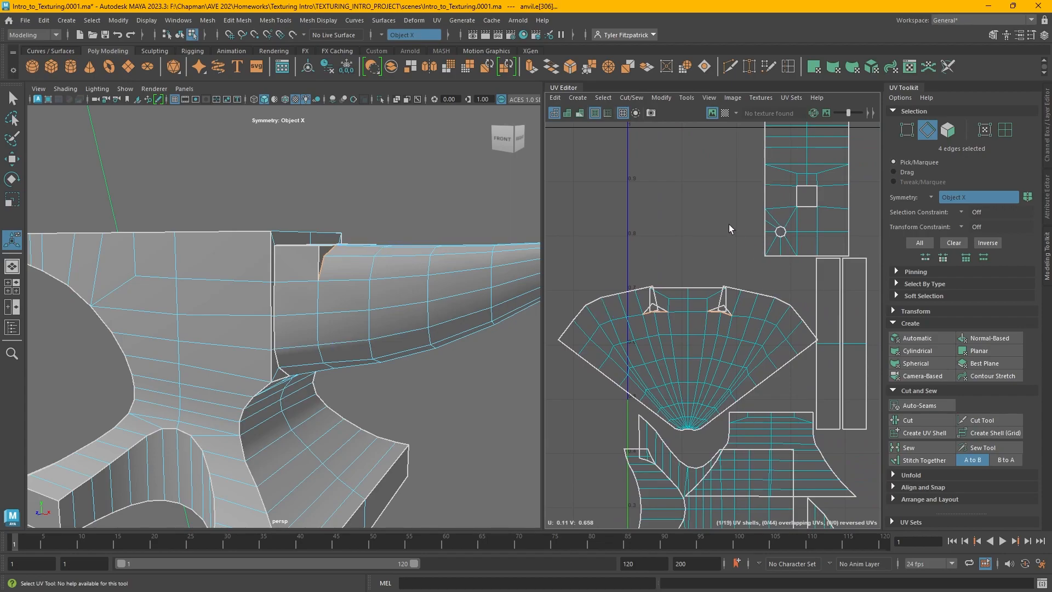
right_click_drag(729, 226, 709, 208)
left_click(750, 342)
left_click(751, 342)
left_click(893, 474)
scroll(904, 454, "down", 2)
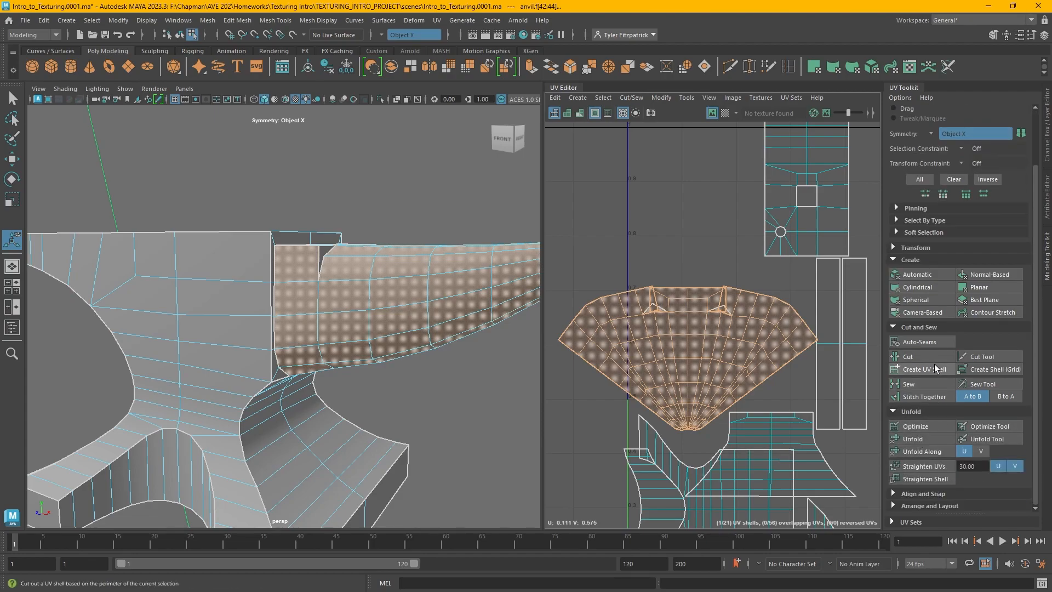
left_click(939, 439)
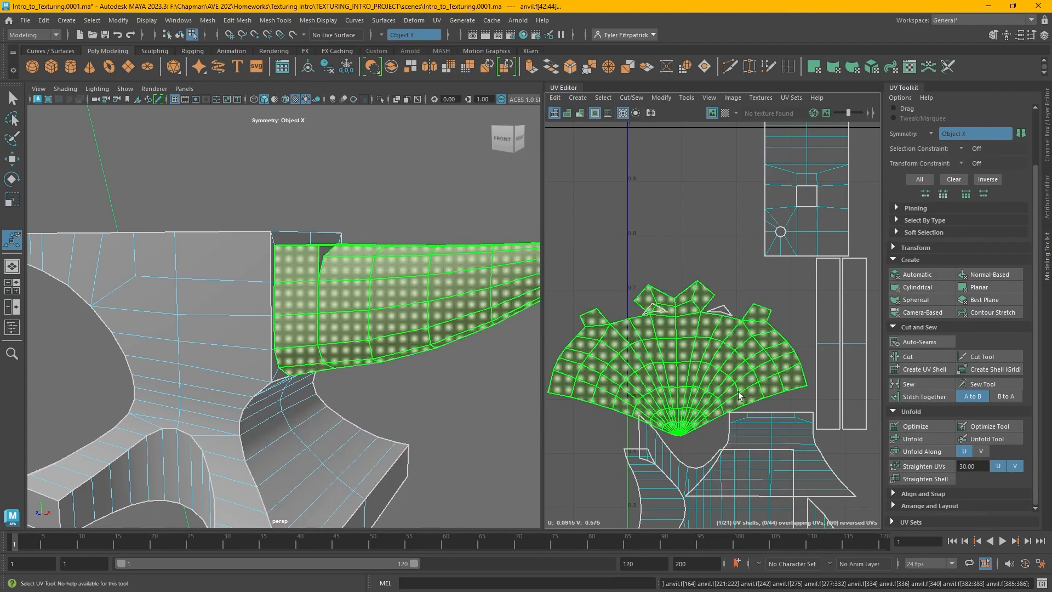
middle_click_drag(713, 380, 753, 368, "alt")
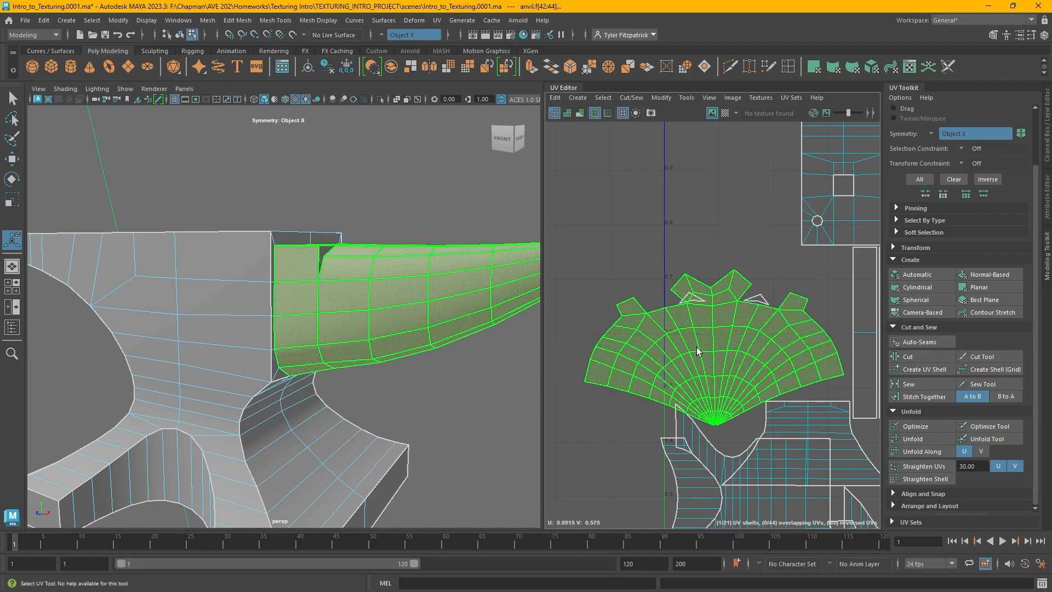
Move the horn's UV shell aside, cut another edge on the horn and unfold its UVs
key("w")
left_click_drag(712, 355, 695, 207)
left_click_drag(366, 315, 452, 329, "alt")
key("F10")
left_click(377, 325)
scroll(685, 282, "up", 8)
middle_click_drag(683, 283, 595, 369, "alt")
left_click(648, 344)
left_click(657, 353, "shift")
scroll(657, 353, "up", 4)
key("shift+x")
right_click_drag(718, 287, 674, 272)
left_click(682, 257)
key("ctrl+u")
scroll(682, 273, "down", 3)
left_click_drag(392, 363, 493, 351, "alt")
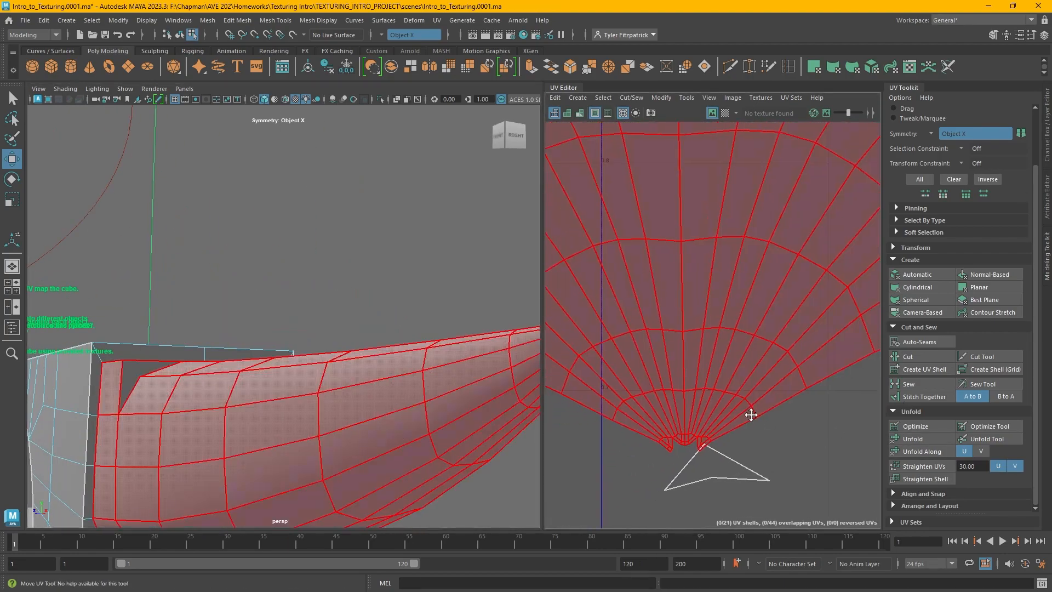
Turn symmetry off, select edges along the anvil's base and sew their UVs together
left_click(744, 419)
scroll(373, 380, "down", 5)
left_click_drag(329, 274, 438, 312, "alt")
left_click(389, 38)
left_click_drag(268, 260, 333, 275, "alt")
right_click_drag(336, 277, 335, 250)
left_click(457, 366)
left_click_drag(457, 367, 263, 329, "alt")
key("shift+s")
right_click_drag(263, 328, 307, 323, "alt")
left_click_drag(307, 323, 368, 327, "alt")
right_click_drag(369, 326, 296, 285, "alt")
right_click_drag(332, 278, 332, 395)
left_click_drag(332, 328, 366, 345, "alt")
right_click_drag(366, 345, 482, 373, "alt")
left_click(235, 414)
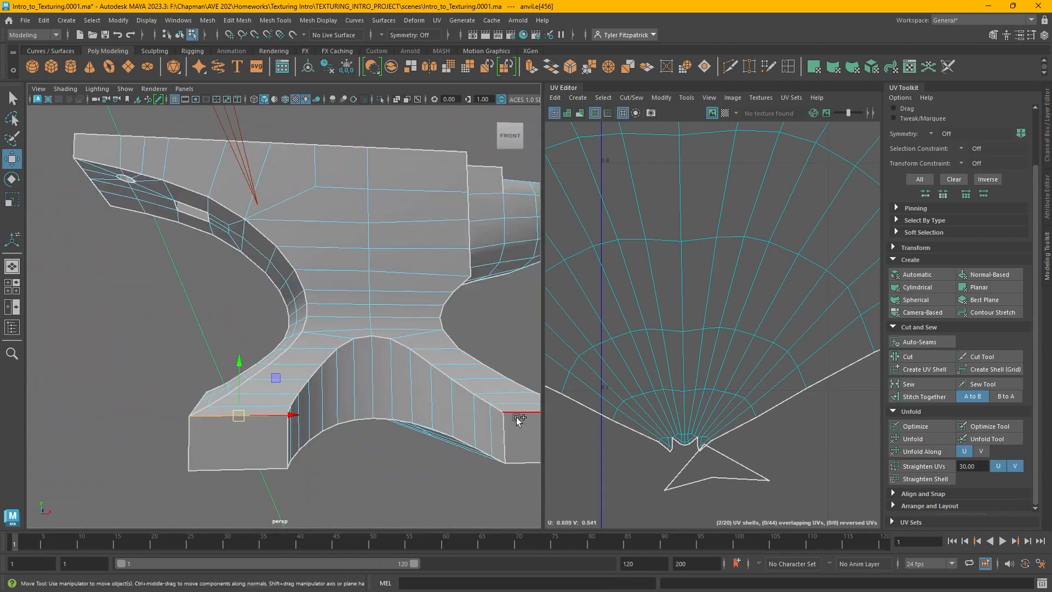
Set symmetry back to Object X and stitch together the UVs along further base edges
left_click_drag(516, 418, 428, 351, "alt")
left_click(403, 36)
left_click(404, 50)
left_click(340, 437)
left_click(923, 396)
left_click(275, 433)
key("g")
left_click_drag(274, 433, 421, 313, "alt")
key("q")
left_click(345, 306)
double_click(372, 304, "shift")
key("g")
left_click_drag(372, 361, 213, 299, "alt")
right_click_drag(767, 329, 674, 352, "alt")
middle_click_drag(673, 352, 698, 304, "alt")
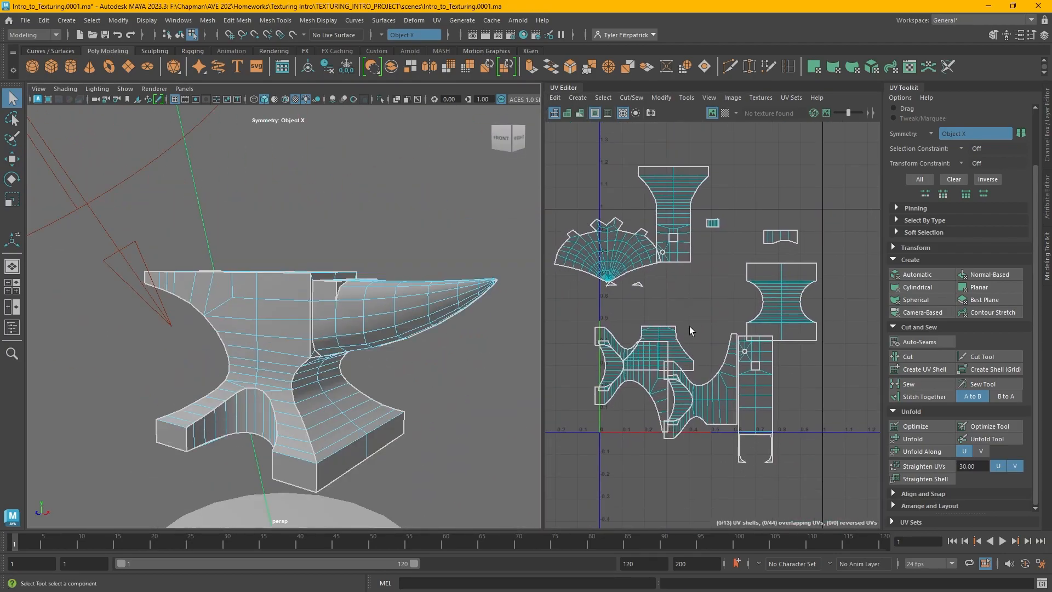
Examine the anvil body's UV shell by selecting an edge on the top of the anvil
left_click(292, 274)
left_click_drag(292, 274, 323, 290, "alt")
left_click(319, 302)
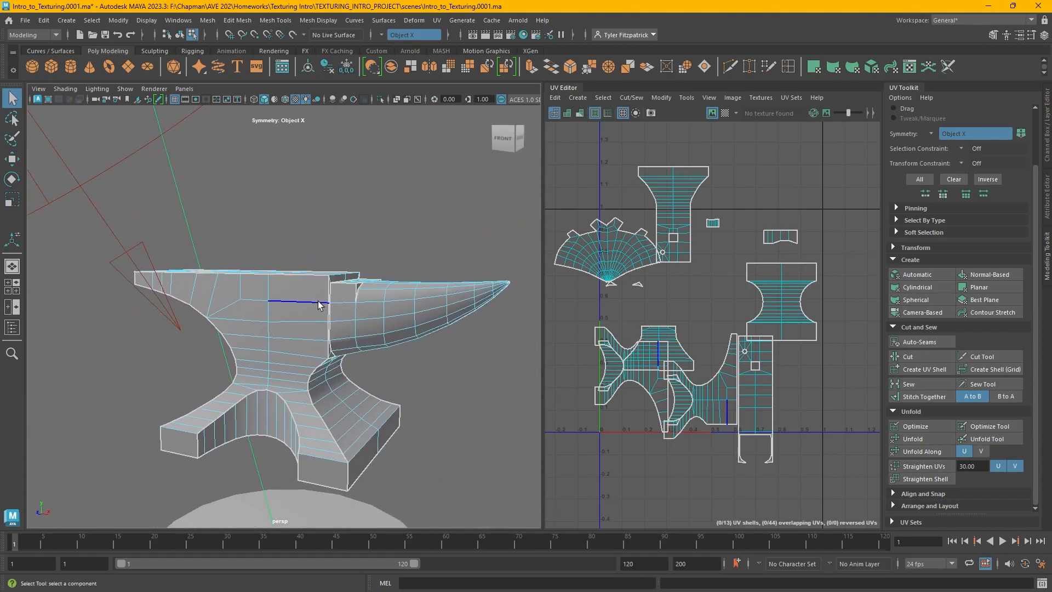
left_click_drag(310, 304, 372, 307, "alt")
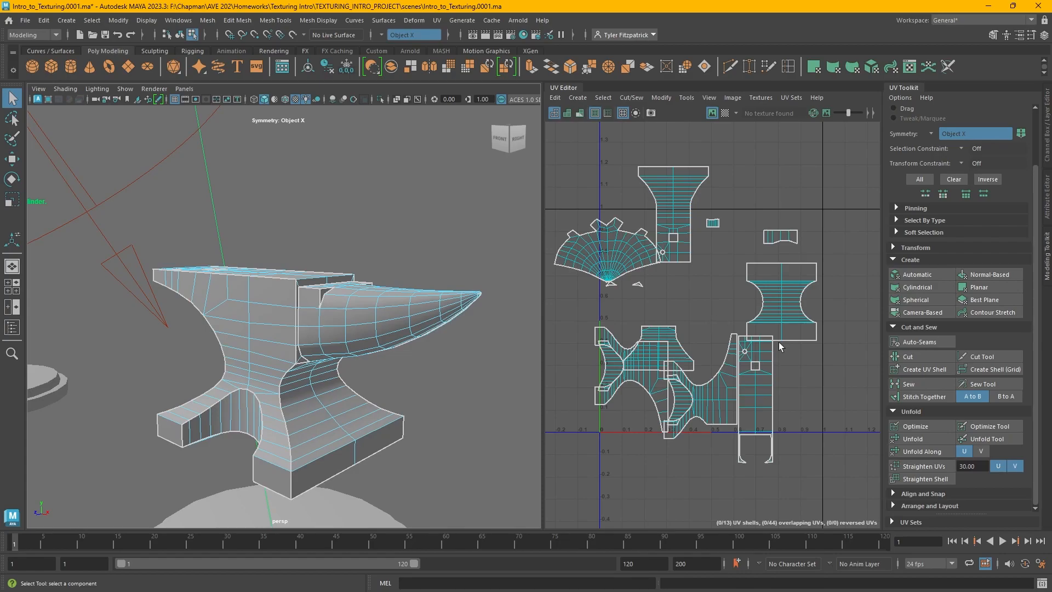
right_click(698, 318)
right_click_drag(698, 319, 669, 299)
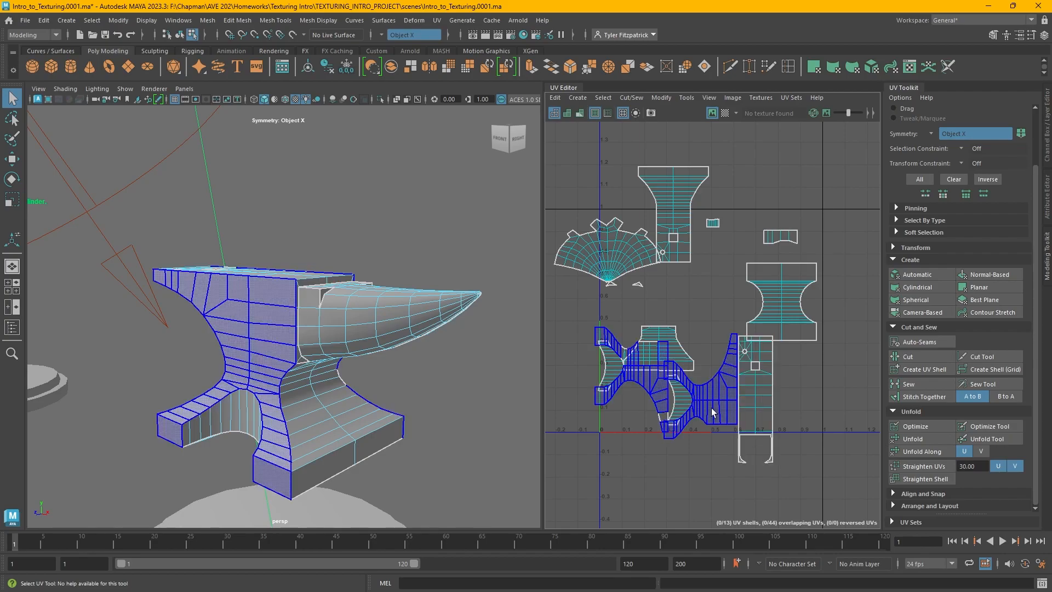
Select all the anvil's UV shells and lay them out with a shell padding of 5
left_click_drag(829, 478, 574, 203)
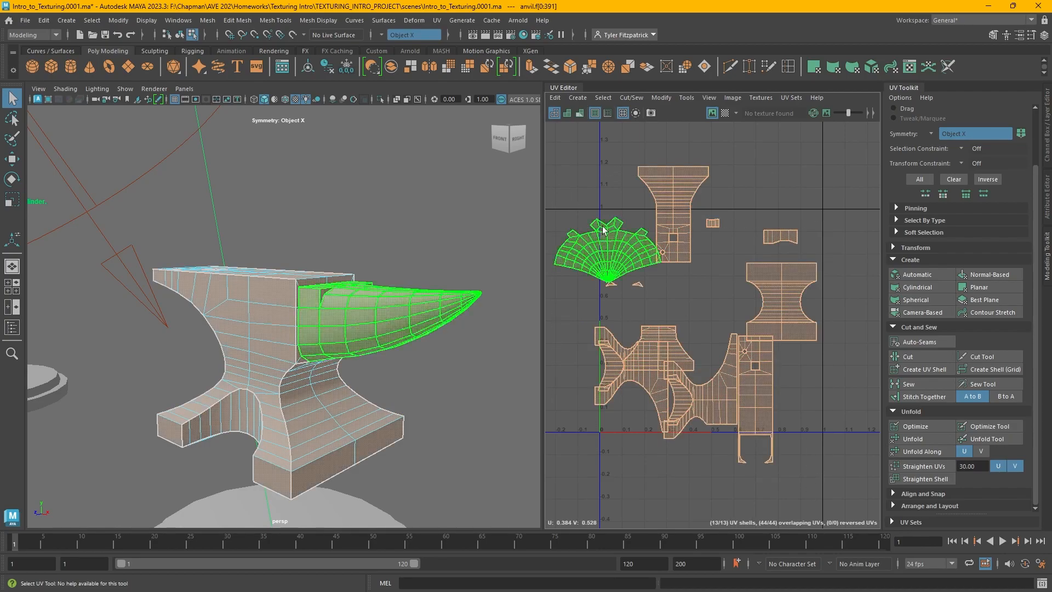
left_click(892, 505)
scroll(969, 422, "down", 4)
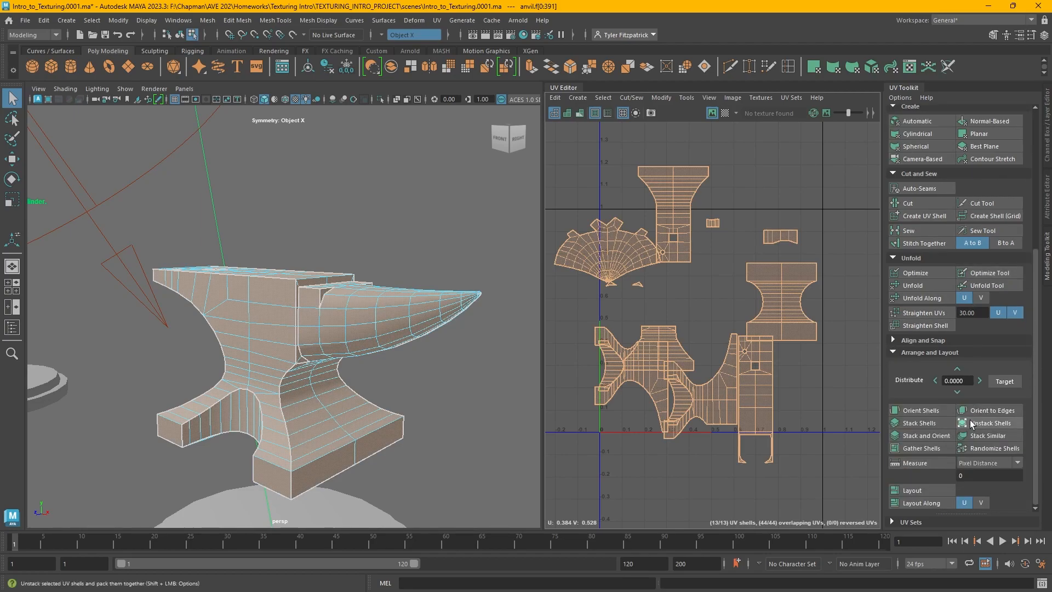
left_click(949, 490)
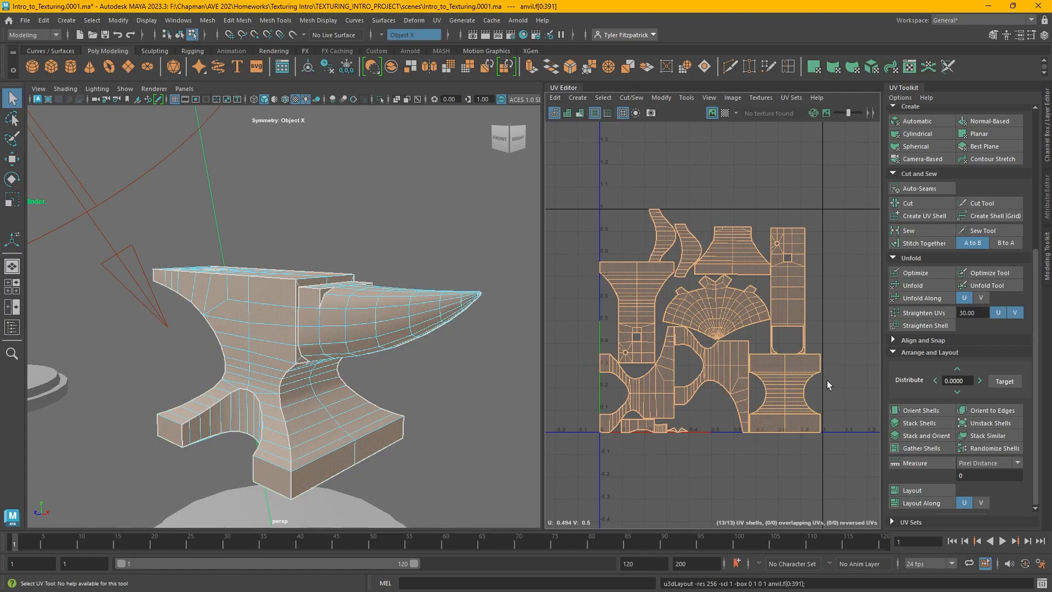
left_click(942, 488, "shift")
left_click_drag(967, 238, 426, 94)
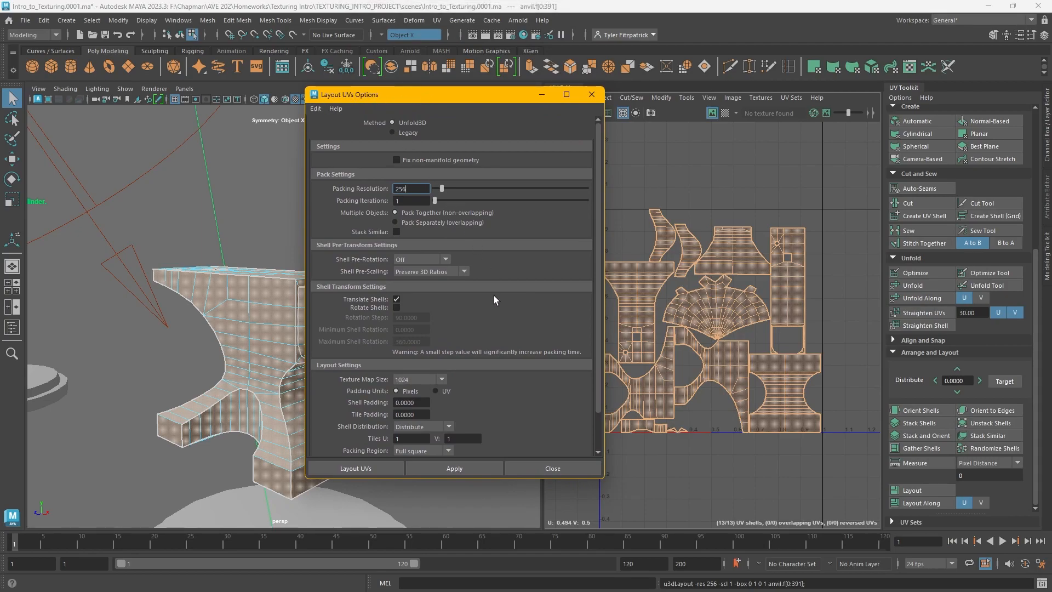
left_click(422, 402)
type("5")
left_click_drag(502, 101, 416, 106)
left_click(361, 475)
Enable Rotate Shells in the layout options, reapply the layout and close the dialog
scroll(689, 433, "up", 4)
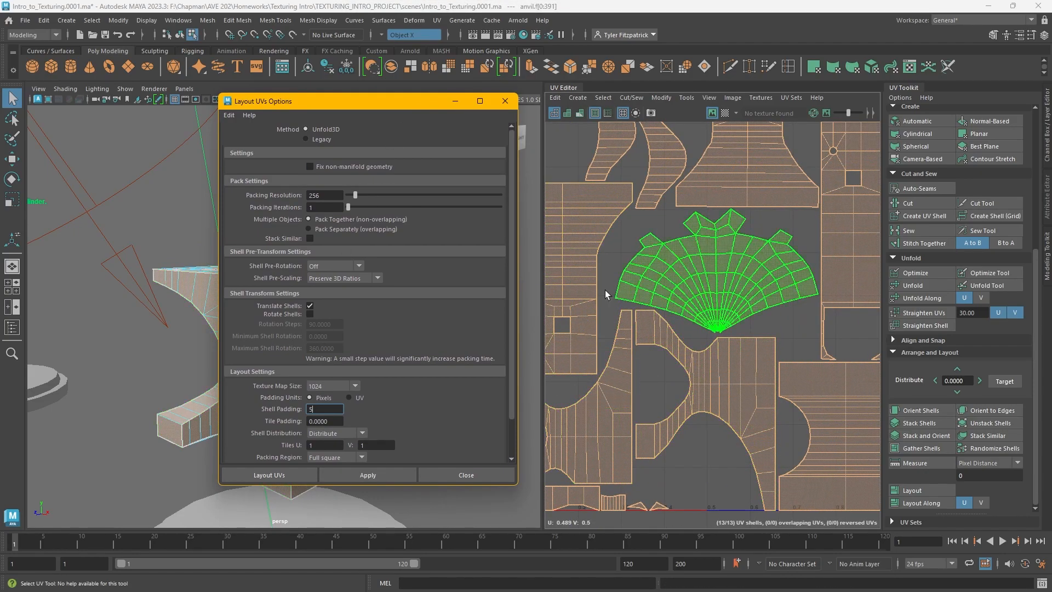
scroll(754, 459, "down", 2)
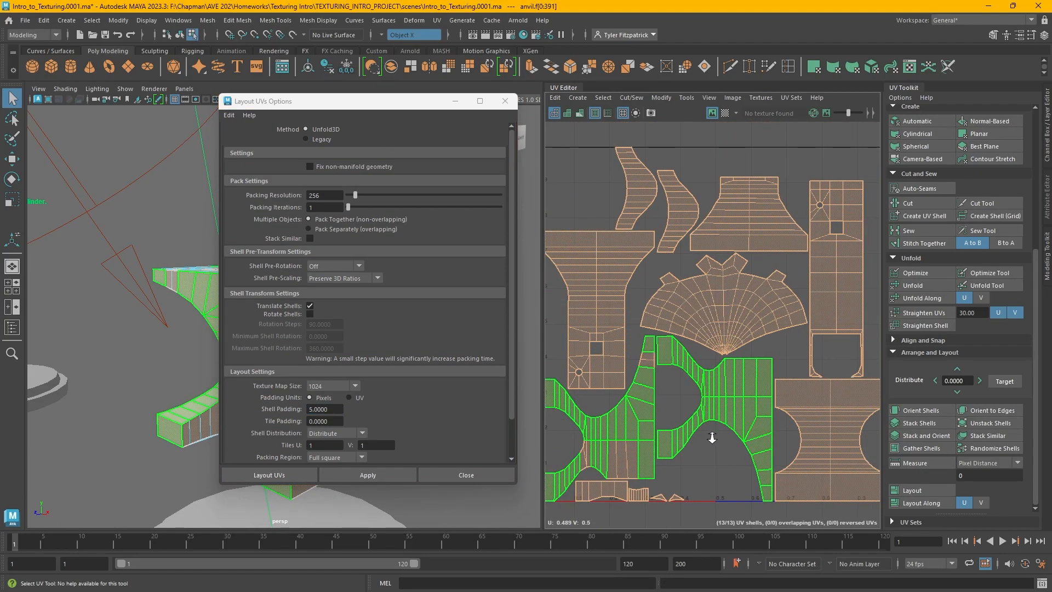
left_click(310, 314)
scroll(704, 376, "down", 2)
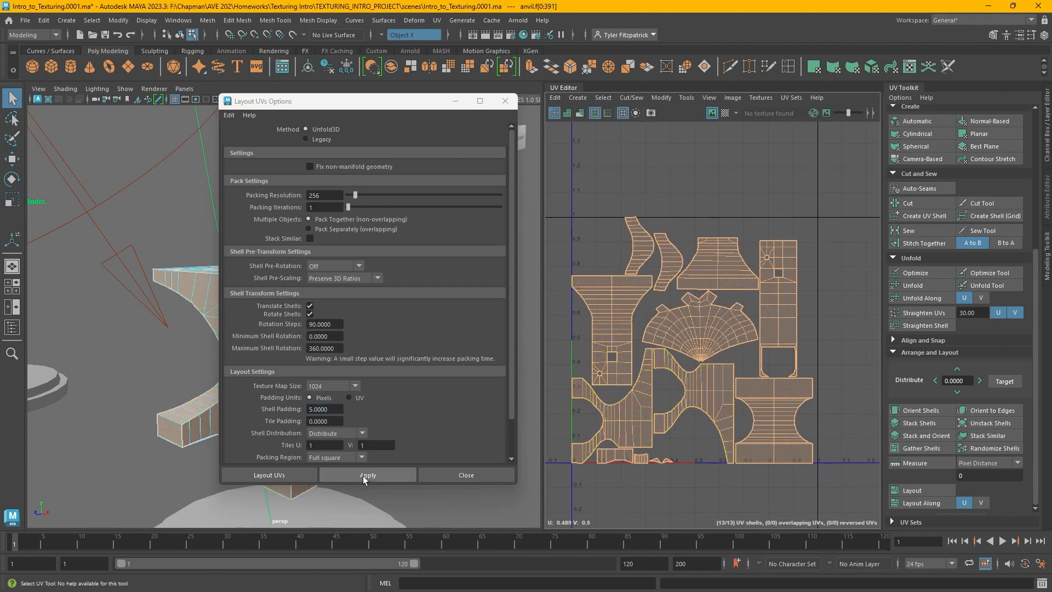
left_click(363, 475)
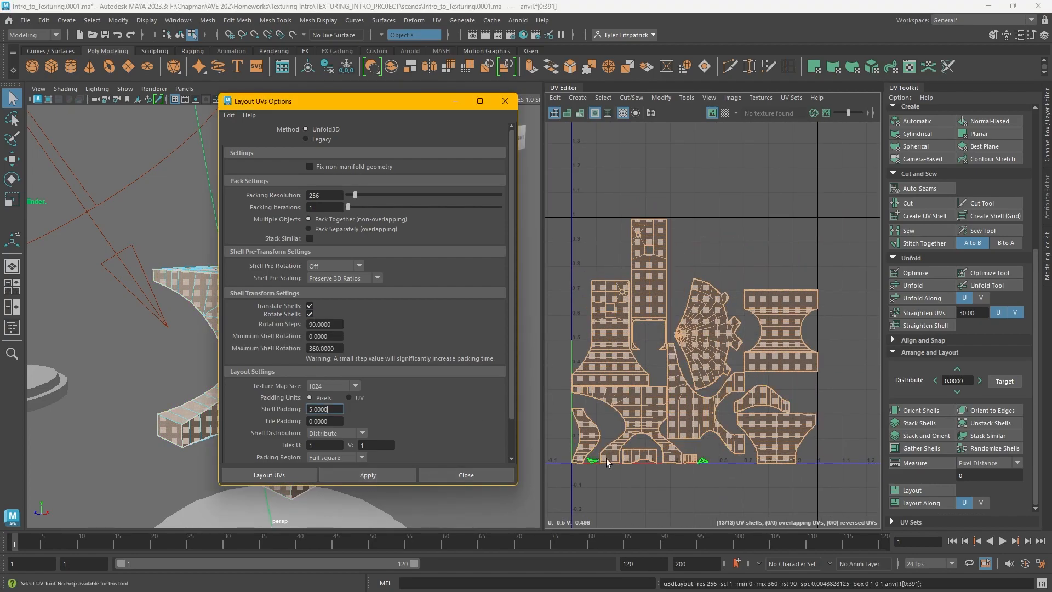
left_click(563, 416)
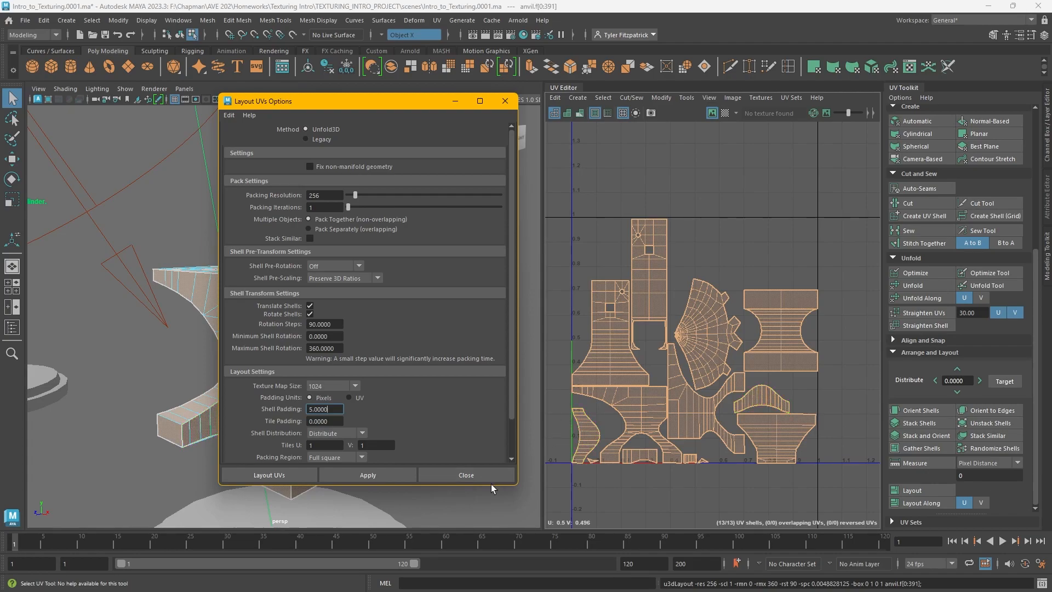
left_click(466, 474)
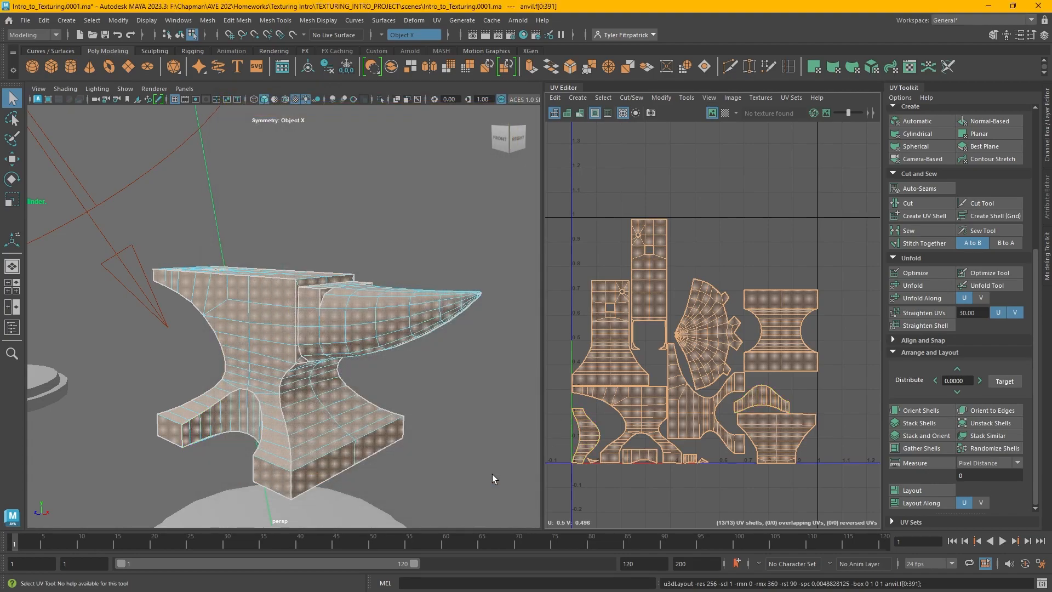
Select the anvil object and assign it a new aiStandardSurface material
key("F11")
right_click_drag(355, 296, 396, 265)
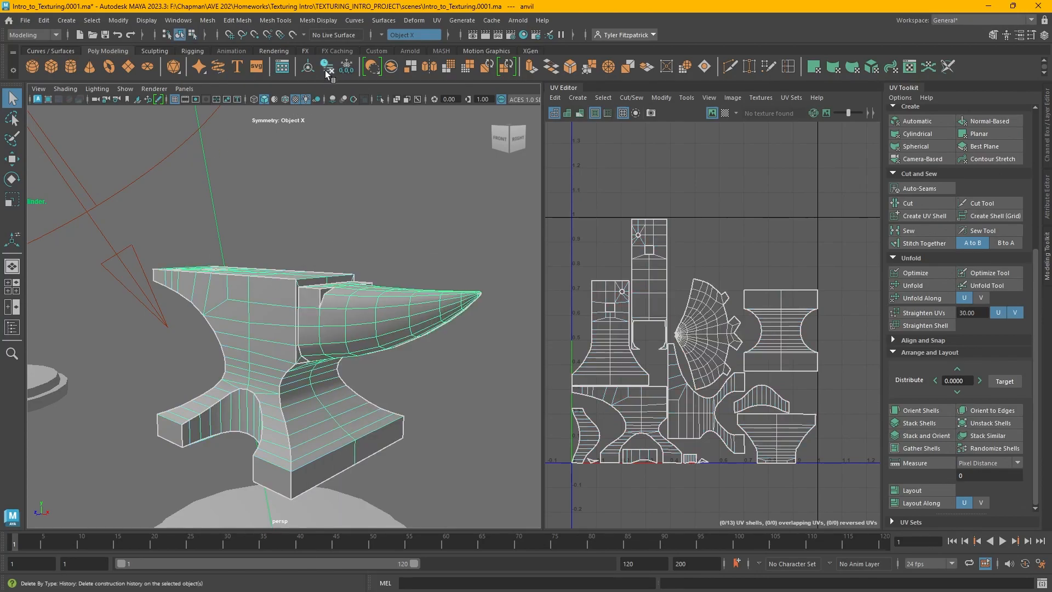
right_click_drag(422, 306, 393, 281, "alt")
left_click_drag(392, 281, 244, 255, "alt")
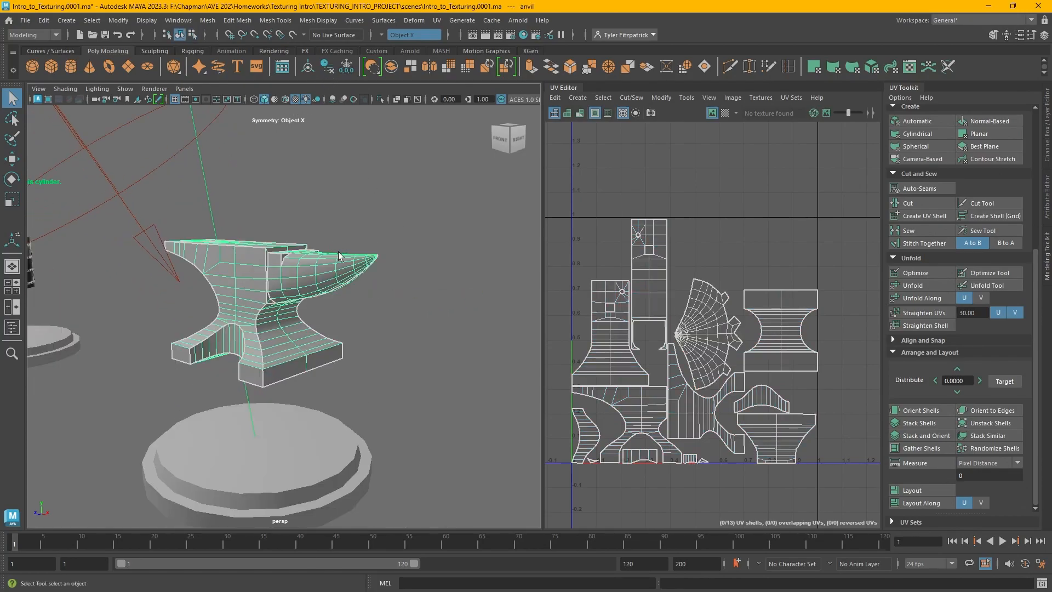
right_click(243, 255)
right_click_drag(244, 258, 241, 535)
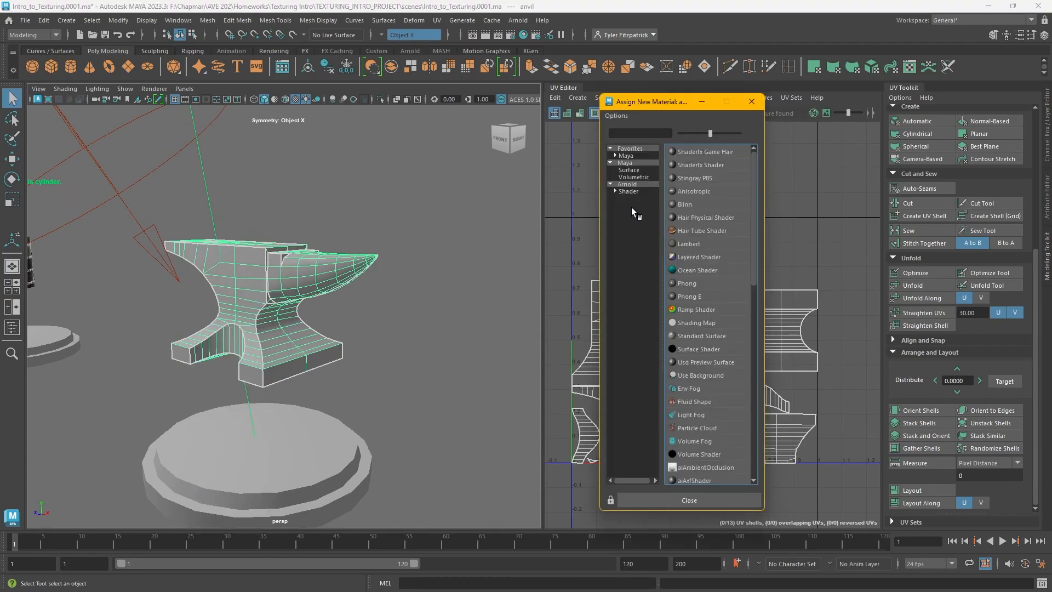
left_click(627, 184)
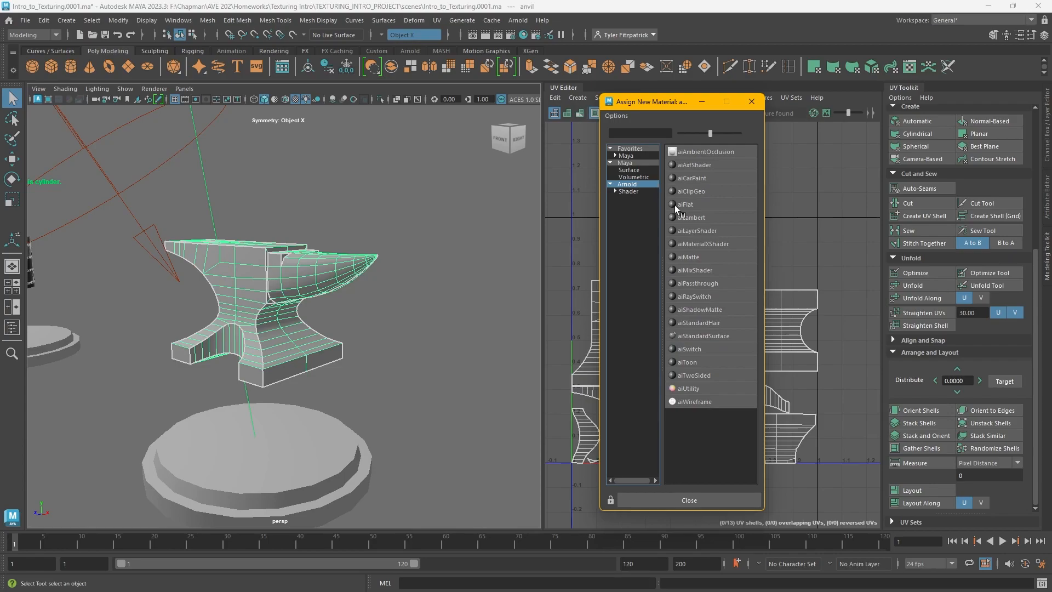
left_click(720, 337)
left_click(1045, 197)
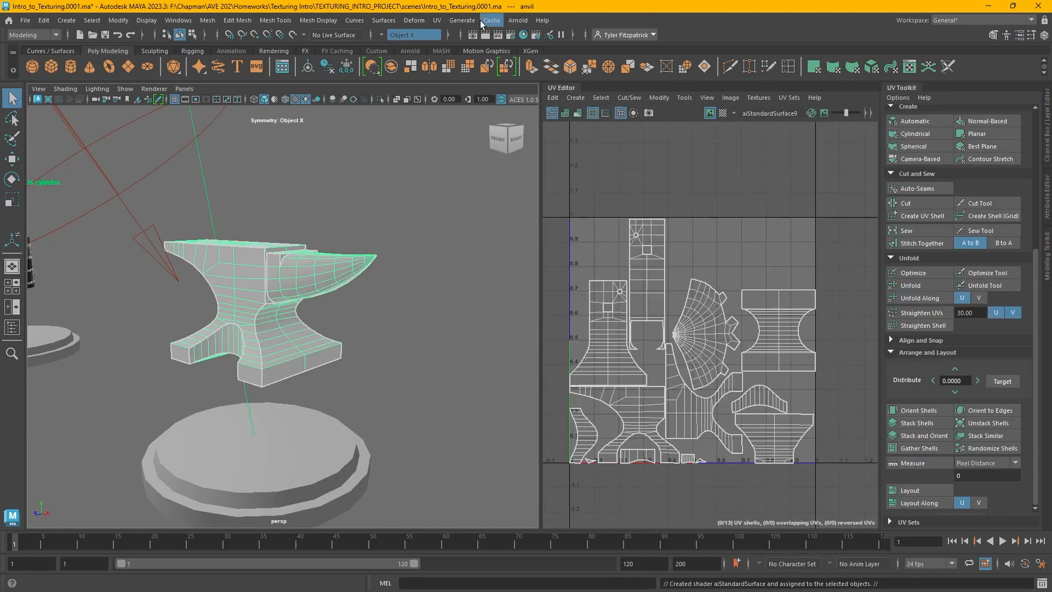
Open Hypershade, graph the anvil's new material and rename it M_Anvil
left_click(524, 36)
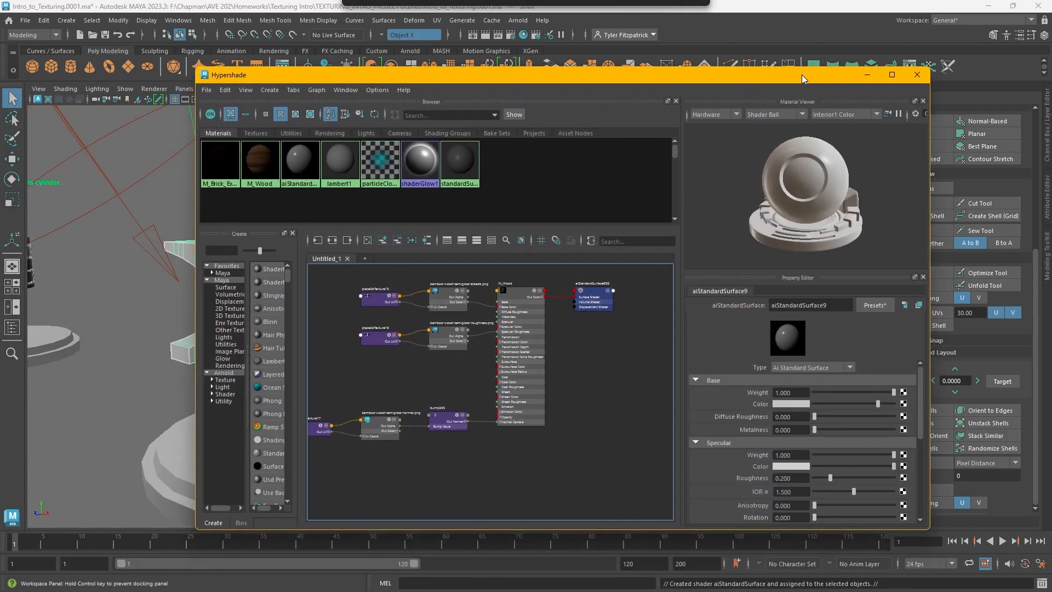
left_click(300, 155)
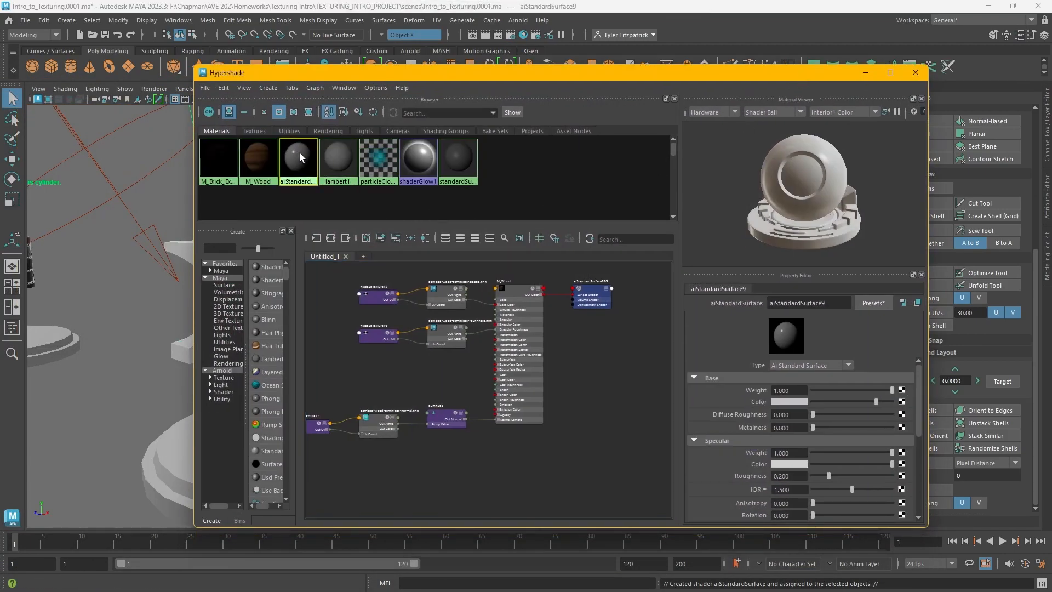
left_click(330, 238)
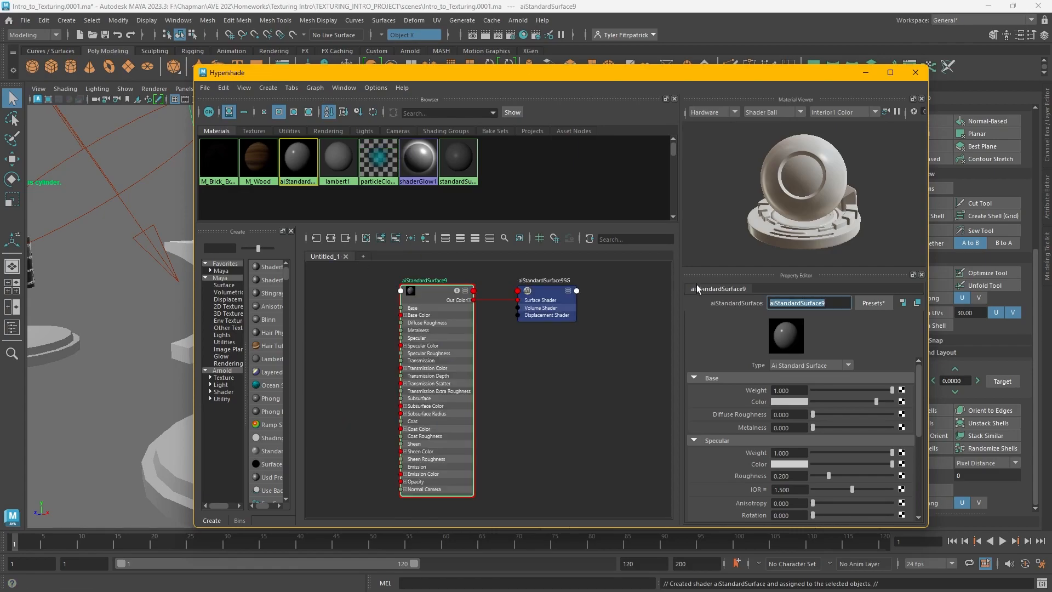
type("M_Anvil")
key("Return")
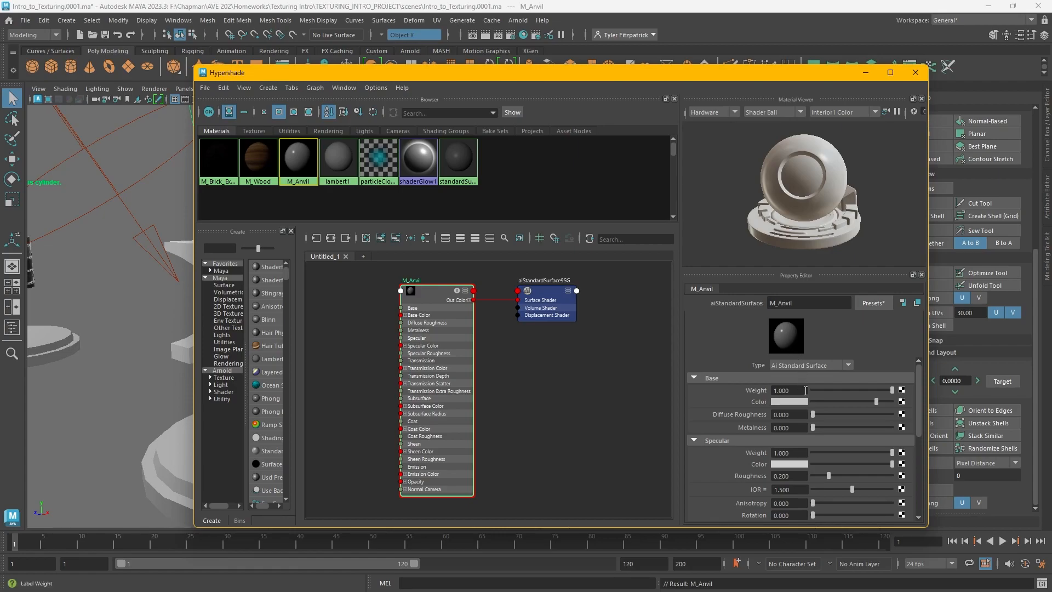
left_click(693, 439)
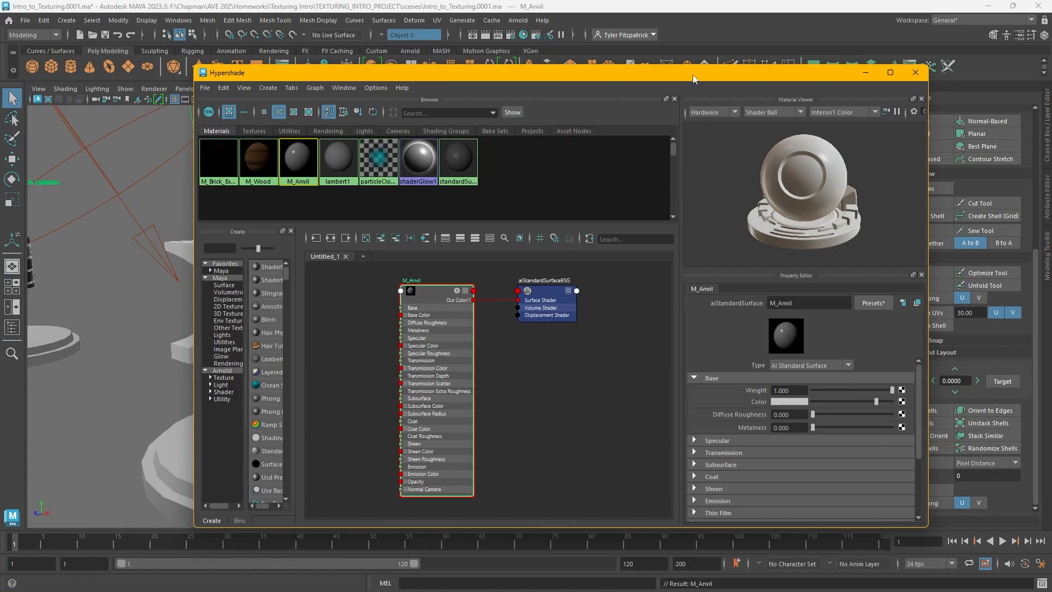
left_click_drag(692, 75, 792, 79)
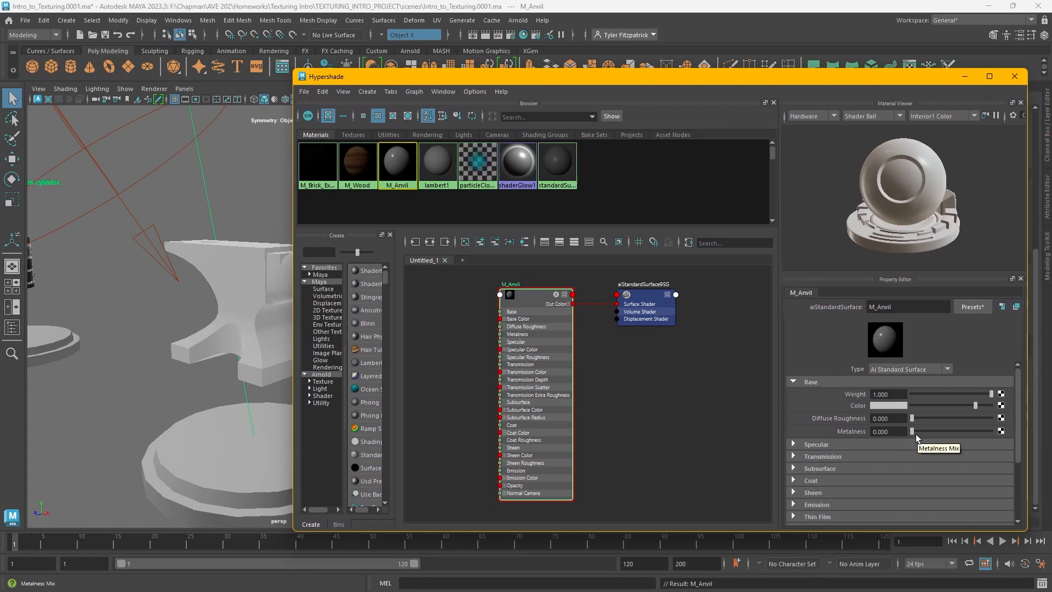
left_click_drag(916, 435, 1010, 433)
left_click_drag(946, 272, 950, 346)
left_click_drag(990, 504, 899, 505)
left_click_drag(955, 333, 899, 261, "alt")
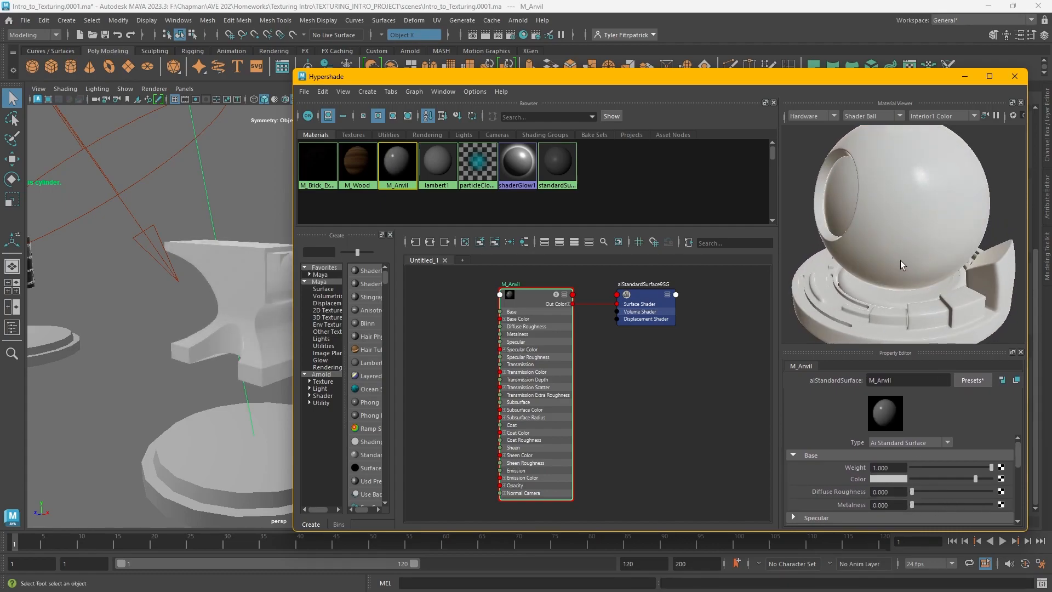
key("ctrl+z")
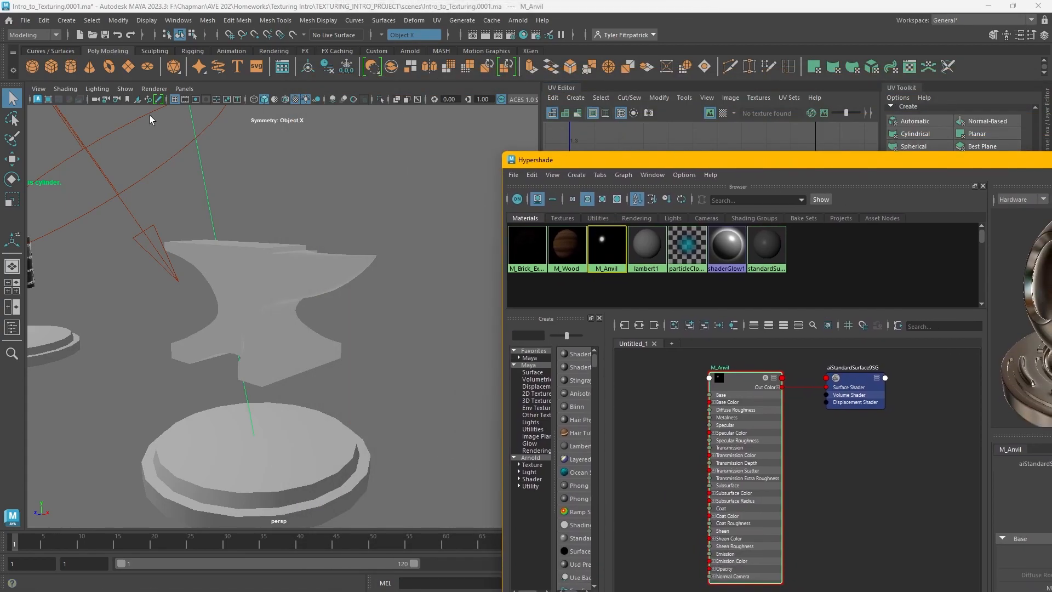
Start the Arnold viewport render to preview the anvil's material
left_click(39, 99)
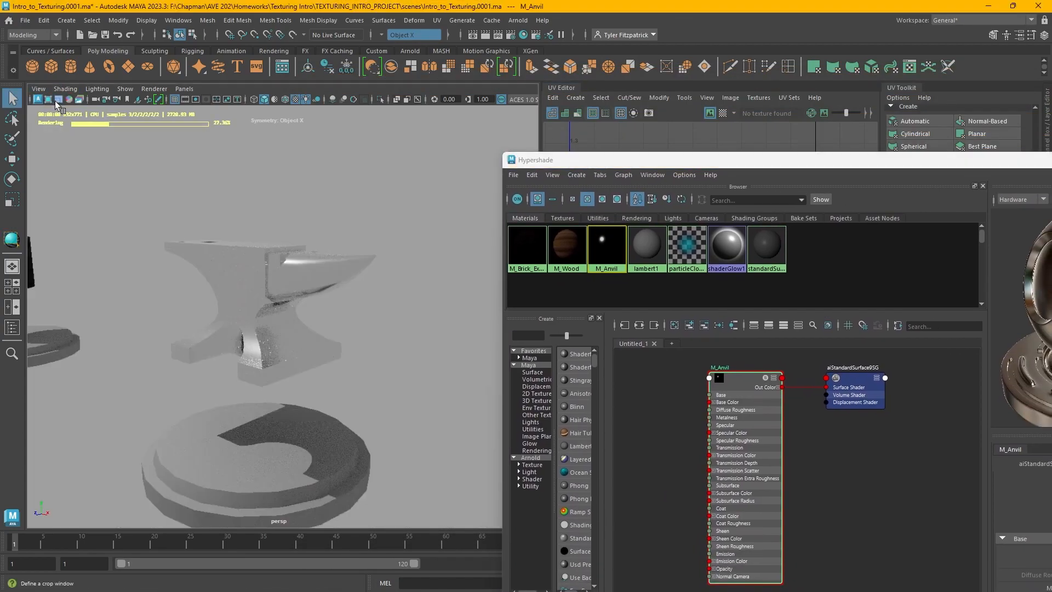
mouse_move(333, 292)
left_mouse_down("alt")
mouse_move(354, 310)
mouse_move(318, 300)
left_mouse_up("alt")
left_click_drag(689, 160, 613, 71)
left_click_drag(921, 76, 778, 42)
left_click_drag(984, 466, 903, 466)
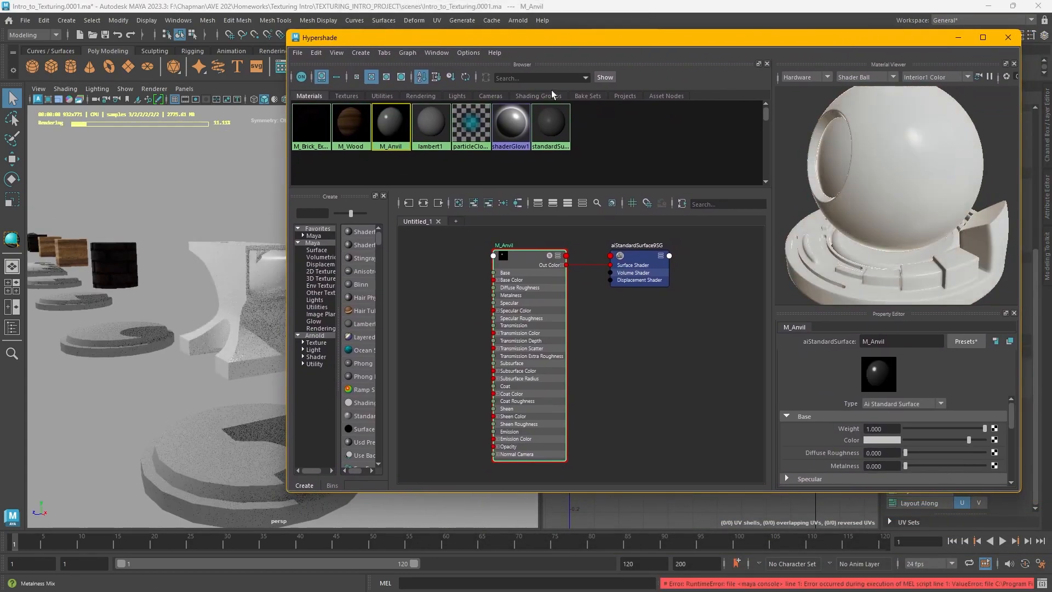
left_click_drag(399, 38, 615, 55)
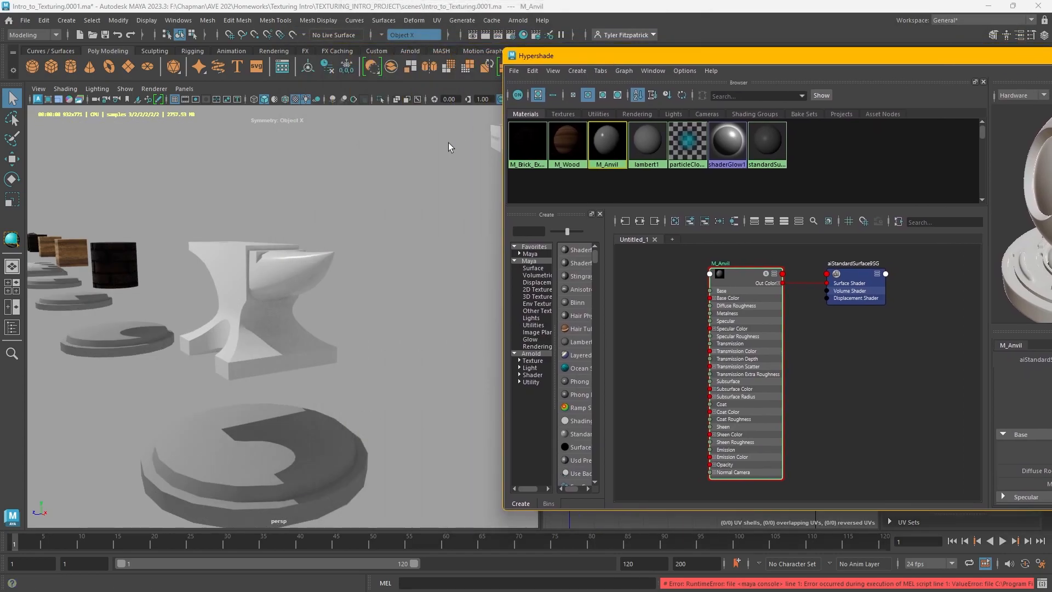
left_click_drag(843, 55, 626, 47)
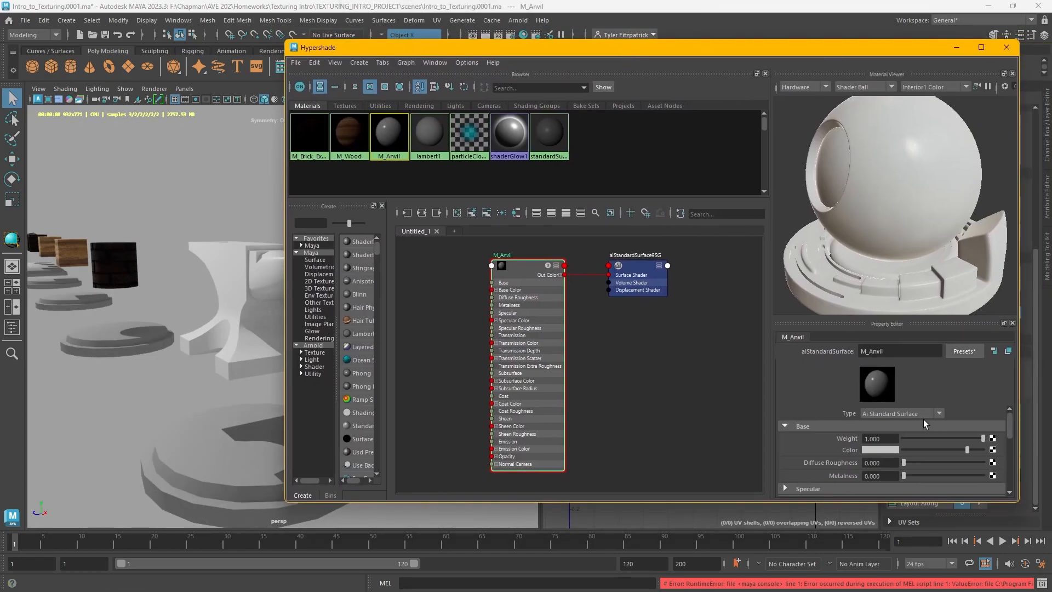
Map a File texture to the material's Metalness and load beaten-up-metal1-Metallic.png into it
left_click(993, 475)
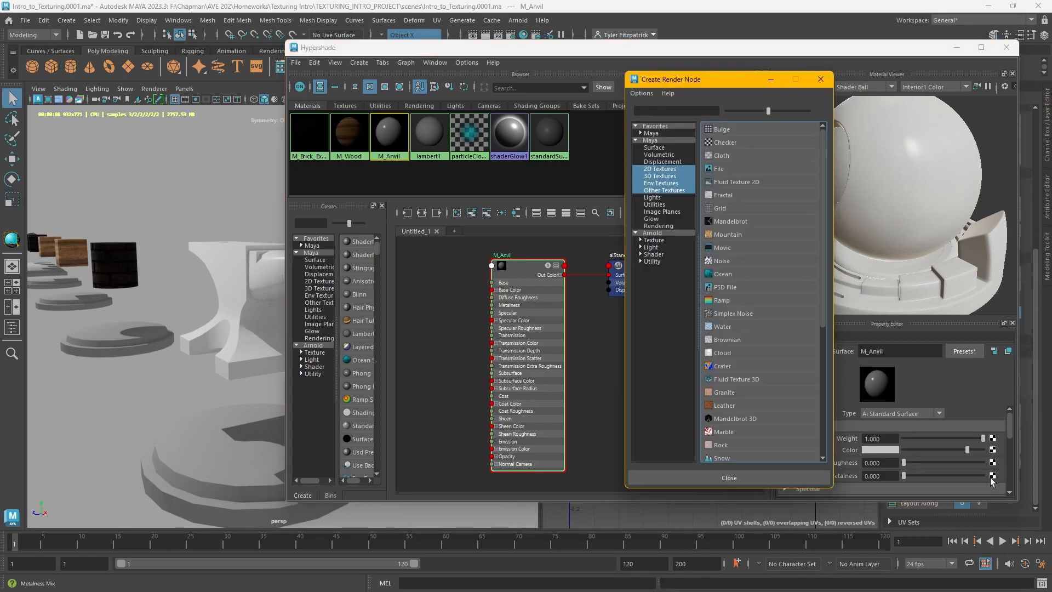
left_click(731, 169)
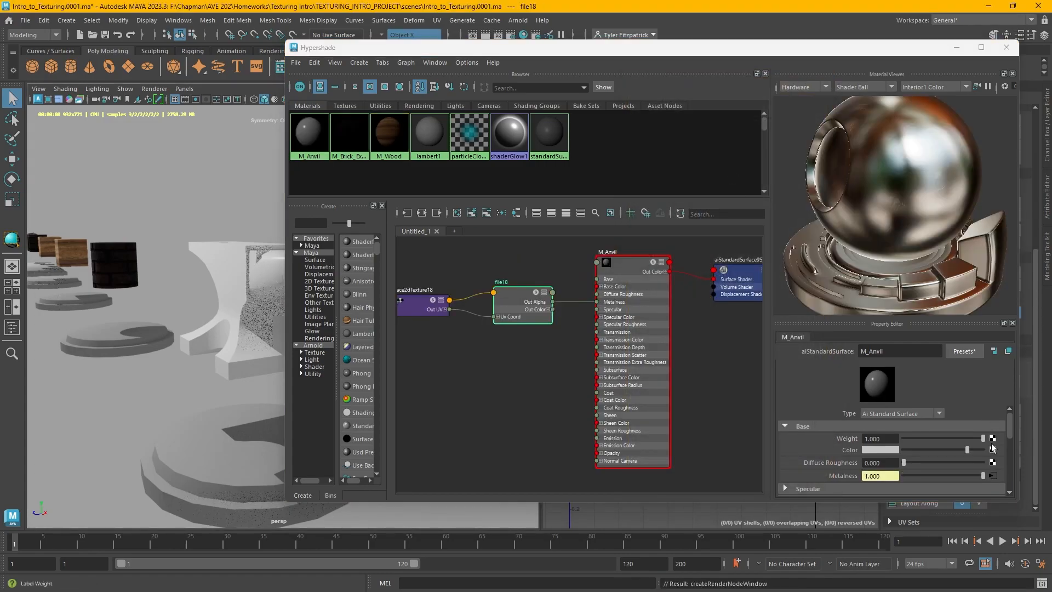
left_click(525, 304)
left_click(995, 428)
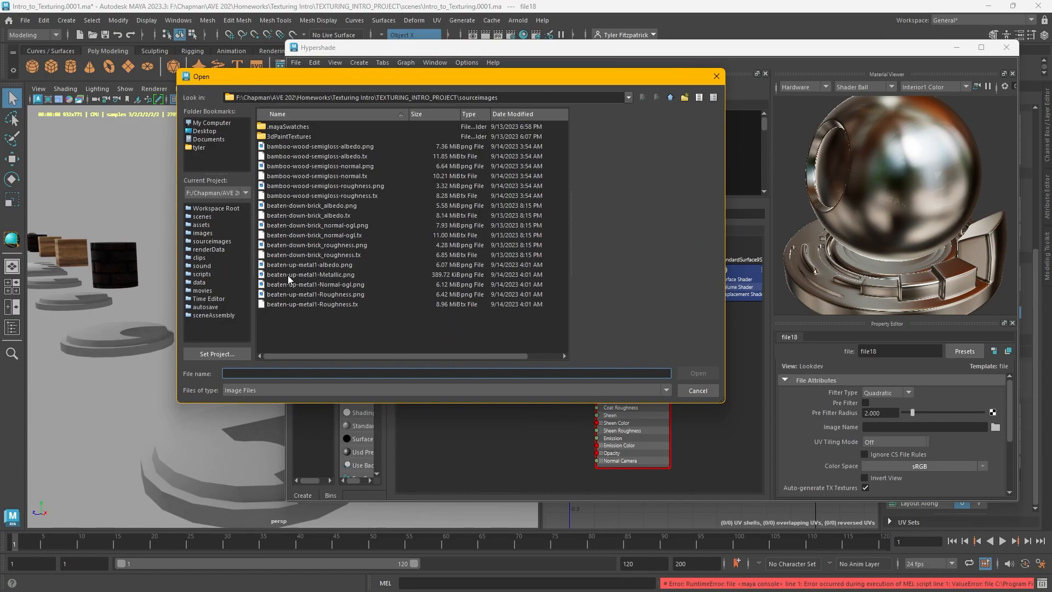
left_click(331, 275)
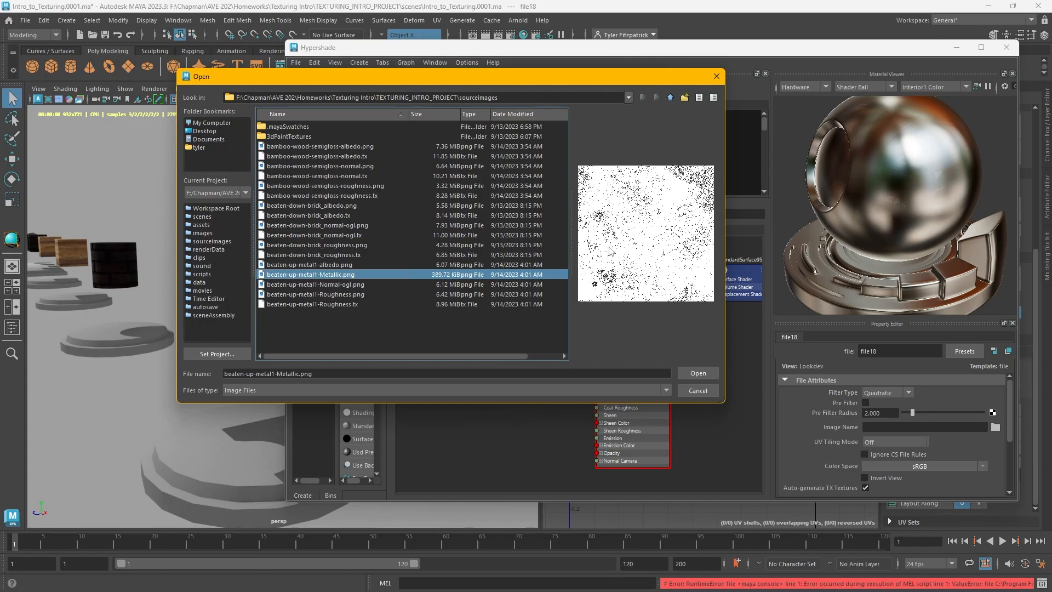
left_click(697, 373)
Map a second File texture to the material's base Color and load its image from the sourceimages folder
left_click_drag(1028, 208, 930, 156, "alt")
scroll(934, 438, "down", 1)
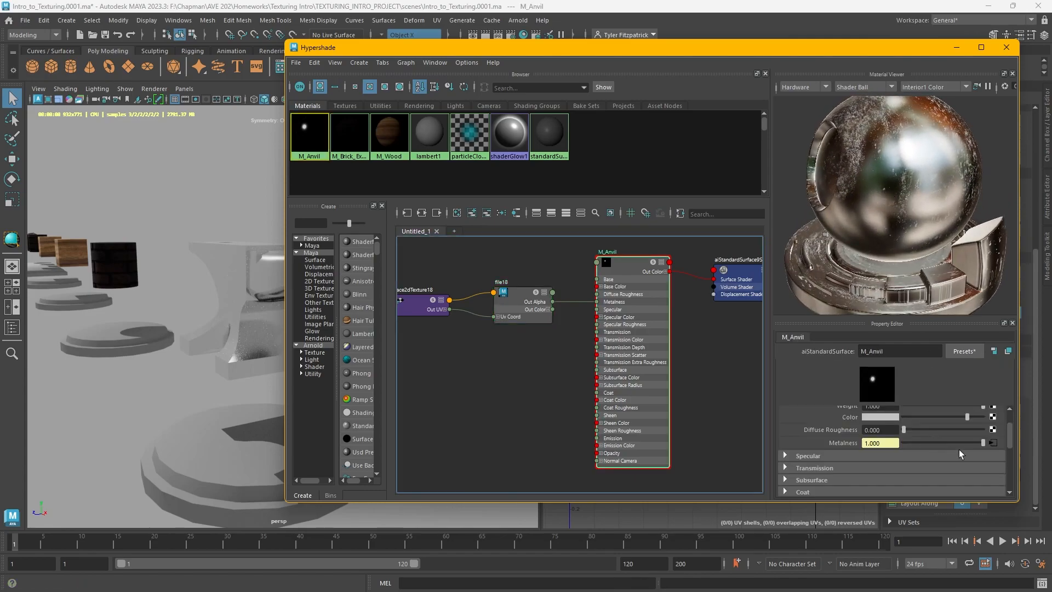
scroll(915, 442, "up", 1)
scroll(916, 443, "down", 1)
scroll(989, 447, "up", 1)
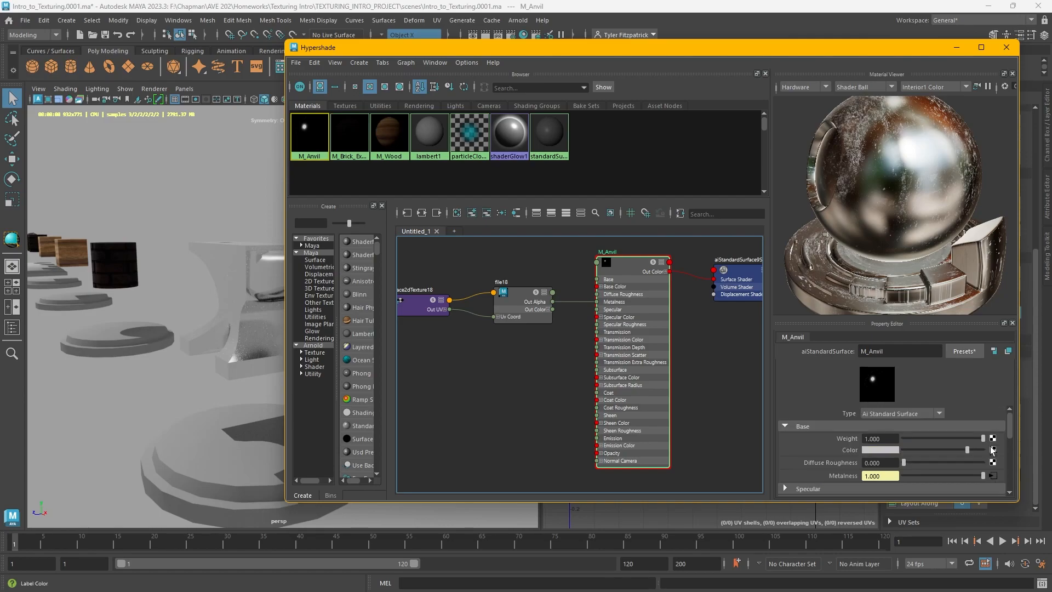
left_click(993, 450)
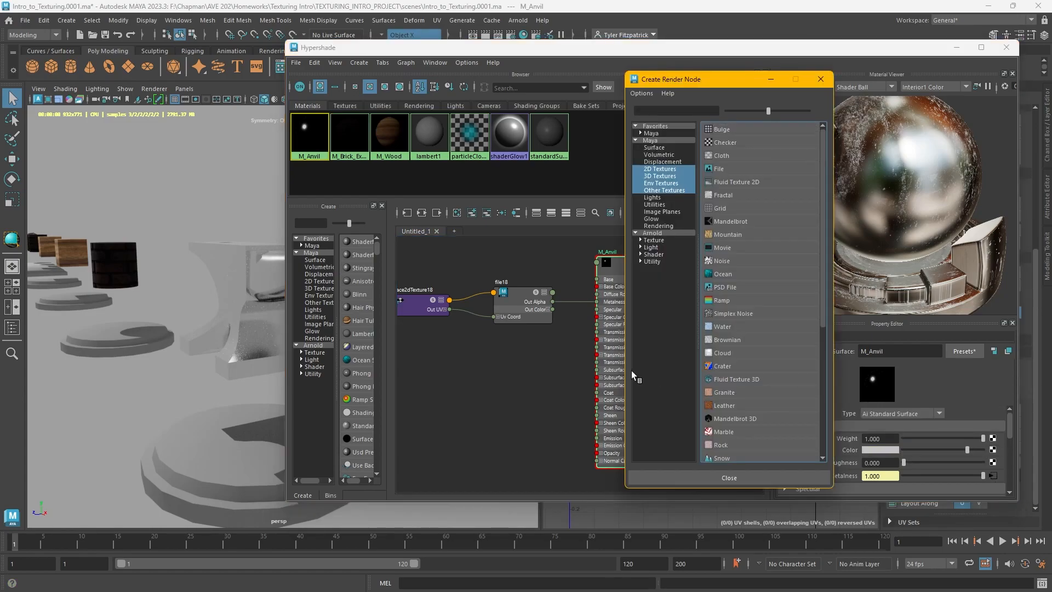
left_click(728, 166)
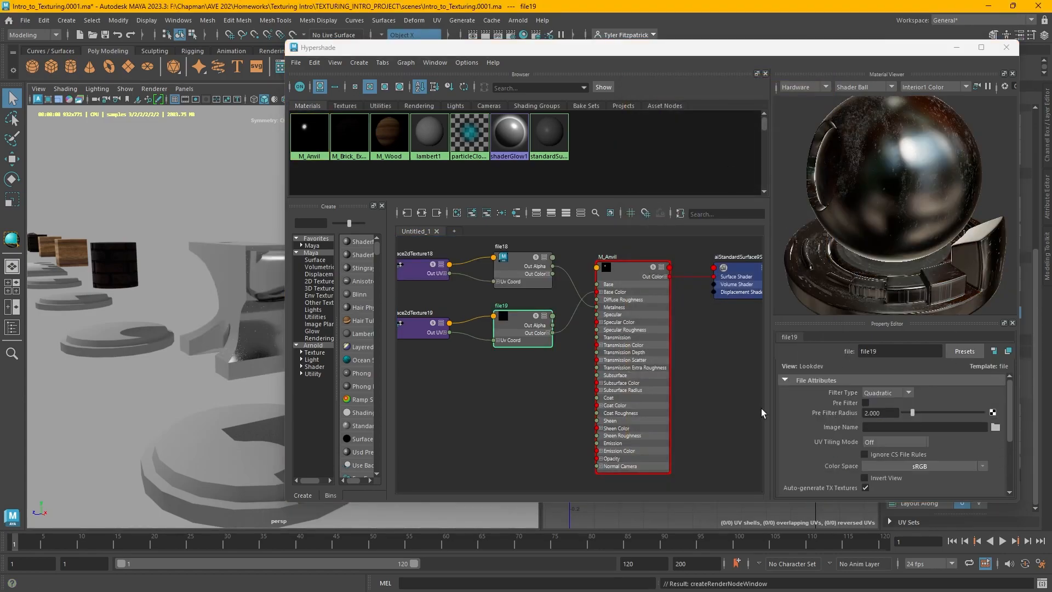
left_click(994, 427)
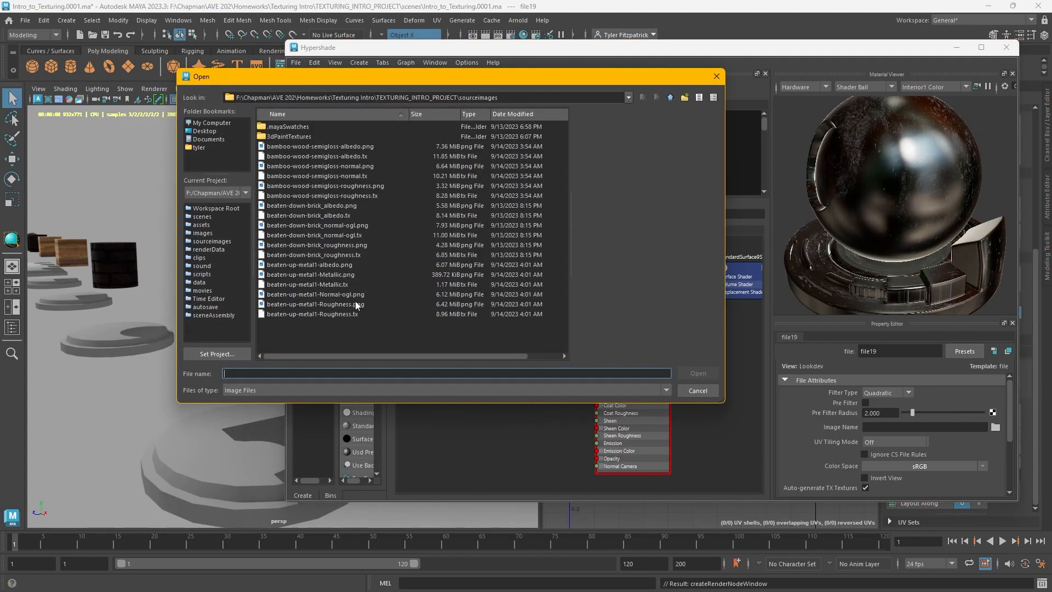
double_click(355, 297)
left_click(635, 299)
scroll(791, 511, "down", 5)
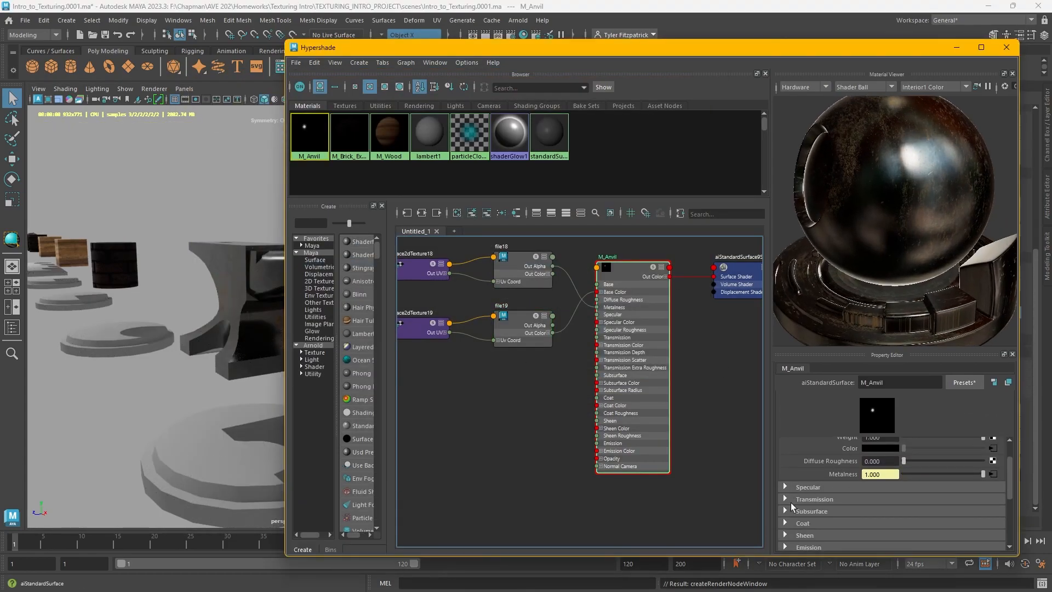
Map a third File texture to the material's roughness and load beaten-up-metal1-Roughness.png into it
left_click(992, 472)
left_click(731, 148)
left_click(995, 457)
double_click(356, 323)
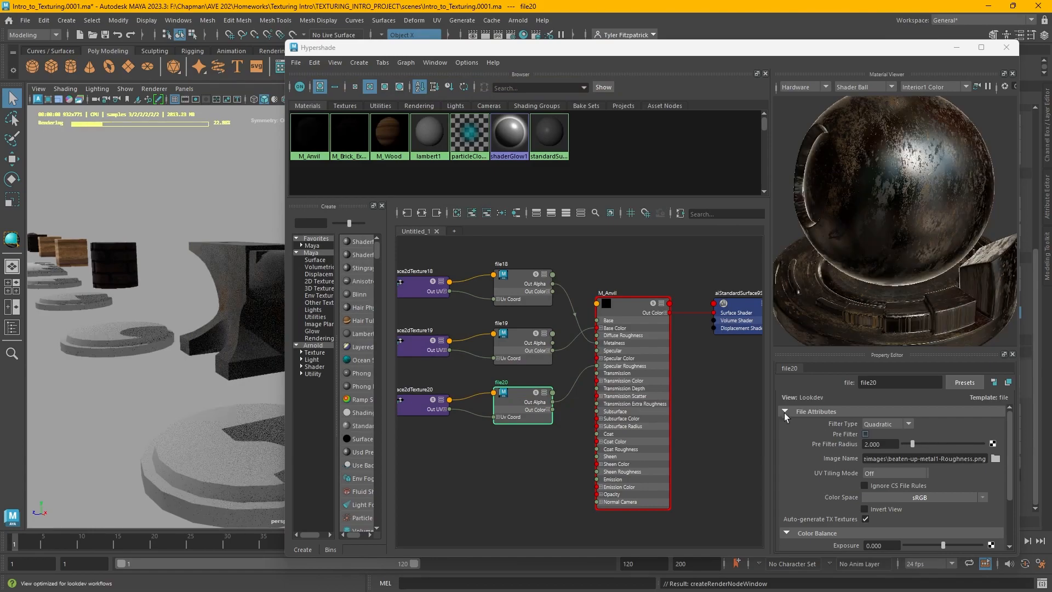
Connect a bump-mapped File texture to the material's Normal Camera and set the bump node's Use As to Tangent Space Normals
left_click(632, 343)
scroll(857, 477, "down", 5)
scroll(857, 476, "down", 5)
left_click(821, 488)
left_click(993, 520)
left_click(731, 148)
middle_click_drag(611, 443, 652, 397, "alt")
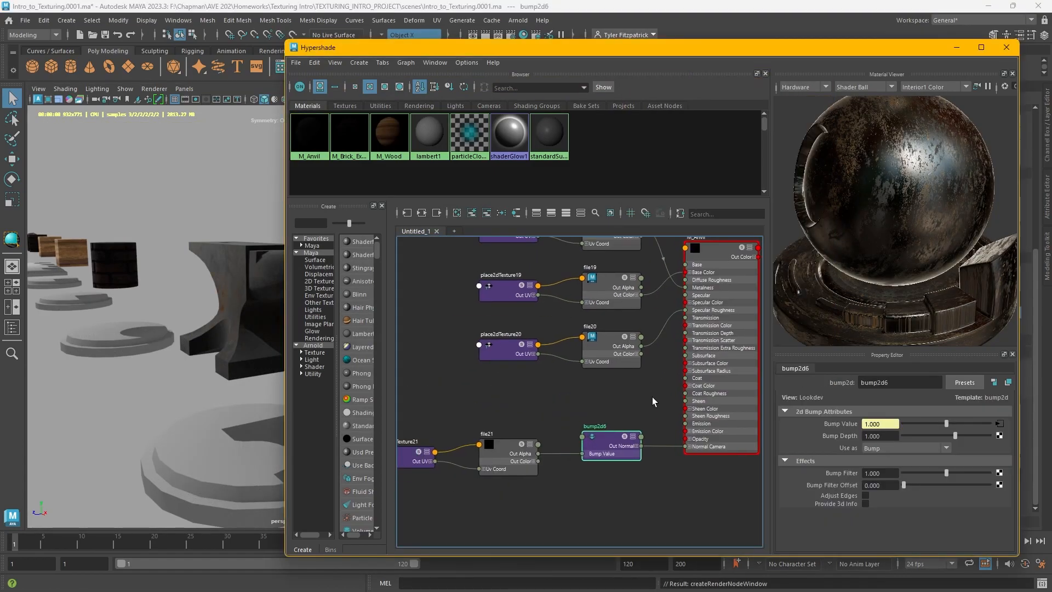
left_click_drag(611, 443, 612, 444)
left_click(932, 448)
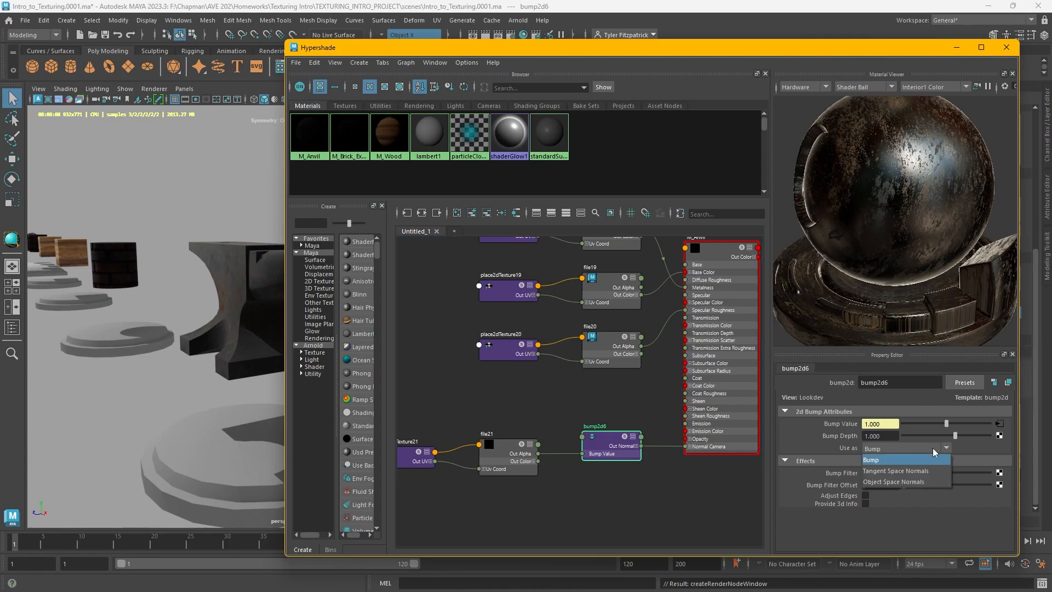
left_click(934, 471)
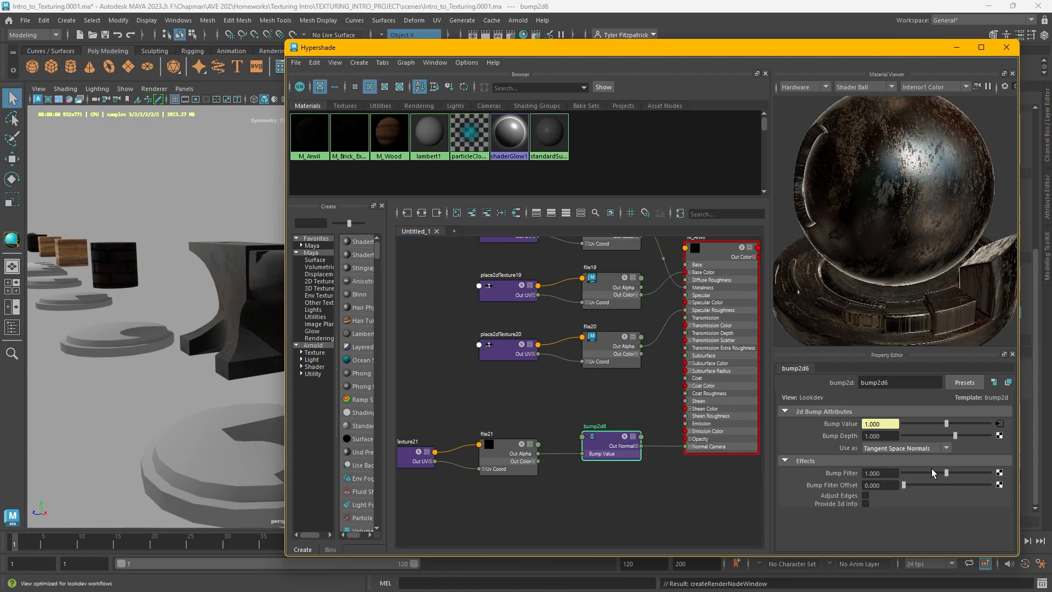
Load beaten-up-metal1-Normal-ogl.png into the bump's File texture and set its color space to Raw
left_click(494, 446)
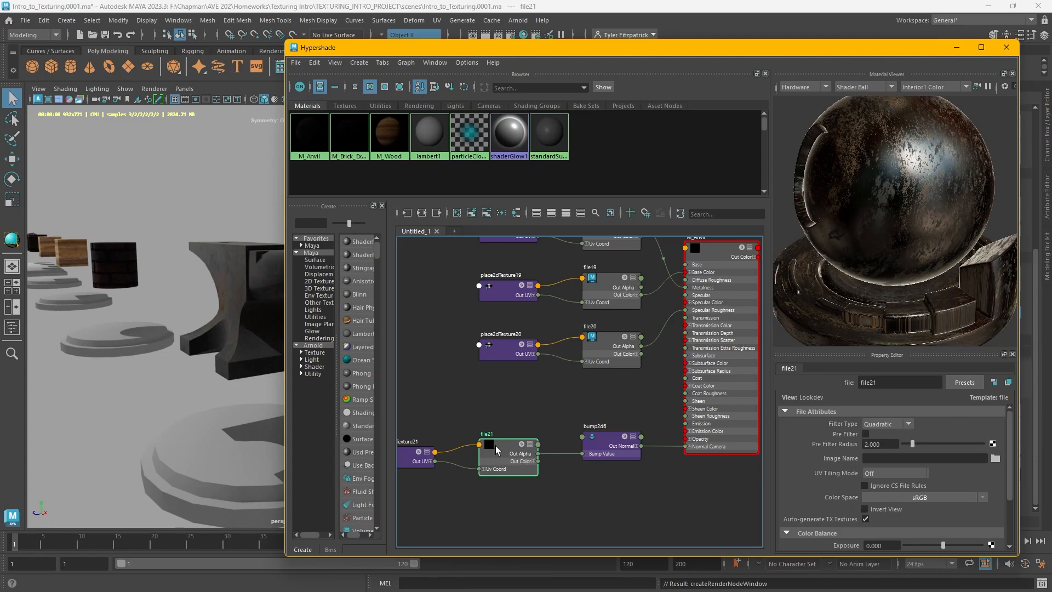
left_click(995, 458)
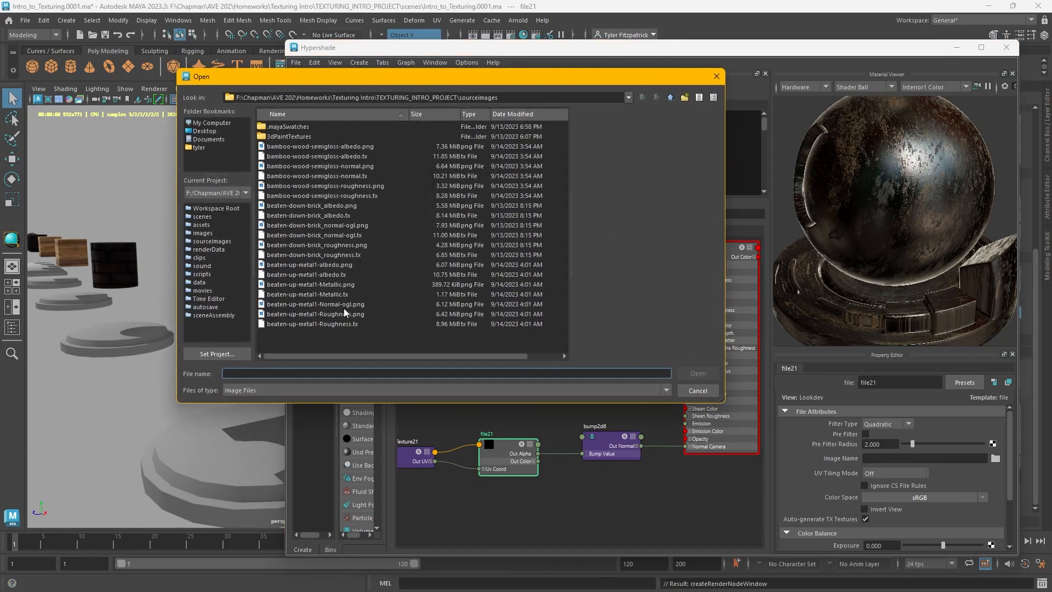
left_click(344, 305)
left_click(693, 372)
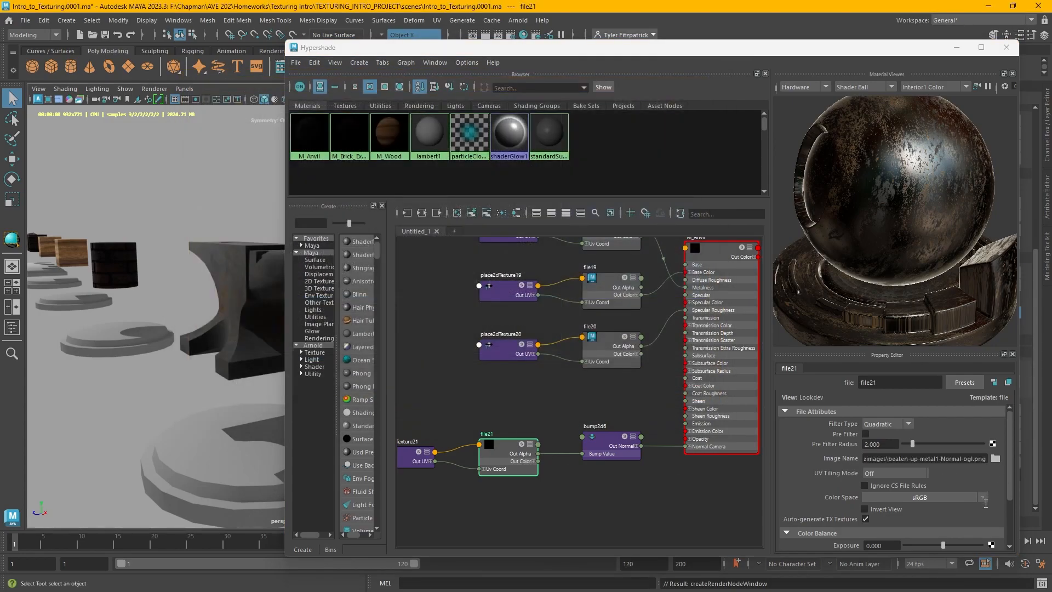
left_click(919, 497)
mouse_move(952, 525)
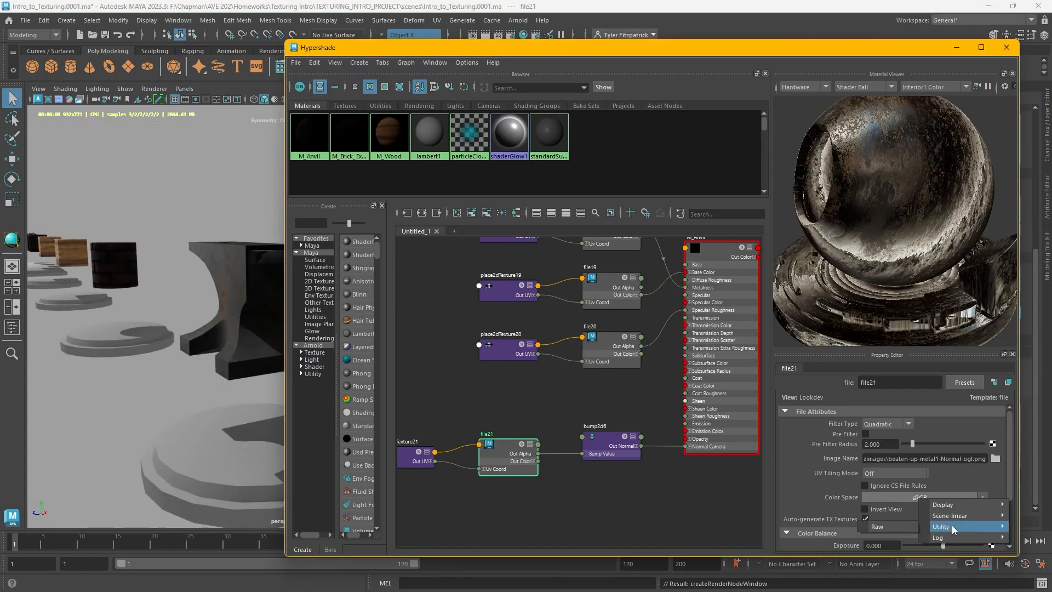
left_click(906, 526)
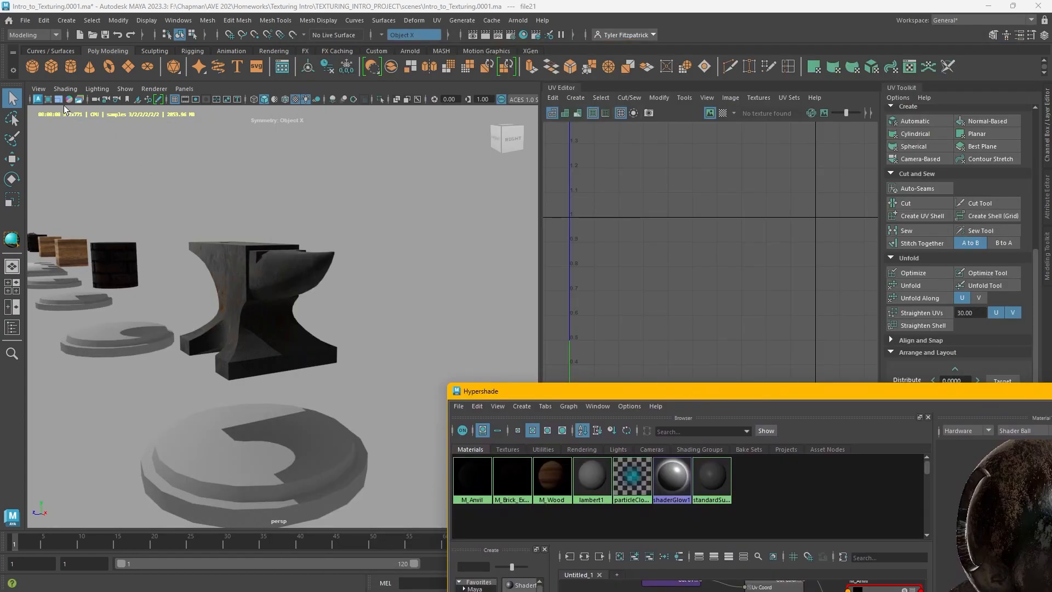
Restart the Arnold viewport render and inspect the textured anvil surfaces up close
left_click(38, 99)
mouse_move(238, 226)
right_mouse_down("alt")
mouse_move(277, 272)
mouse_move(285, 239)
right_mouse_up("alt")
middle_click_drag(285, 239, 335, 278, "alt")
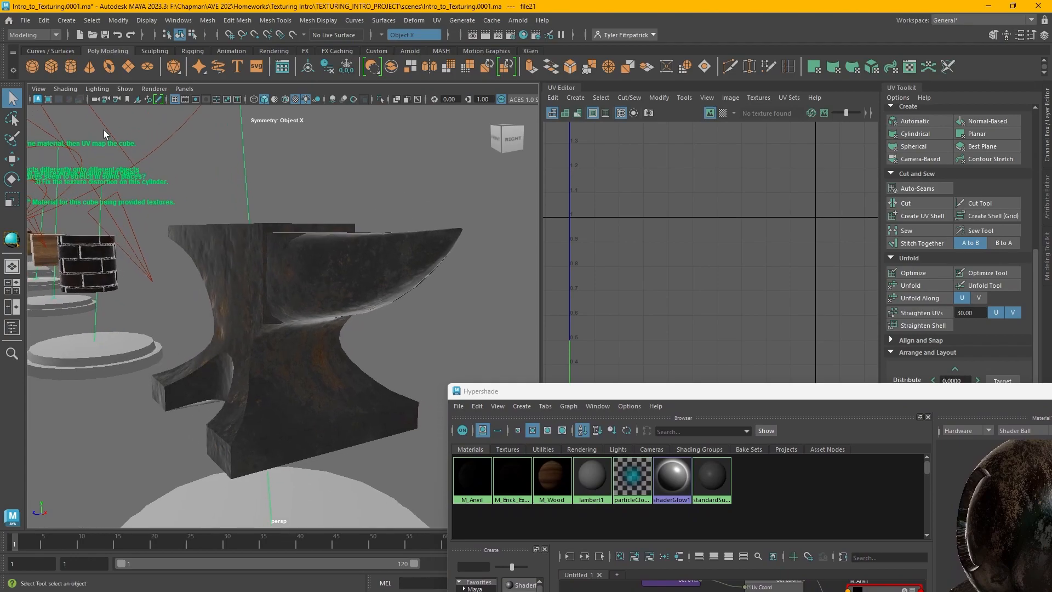
left_click(37, 99)
left_click_drag(371, 231, 264, 219, "alt")
right_click_drag(372, 234, 374, 235, "alt")
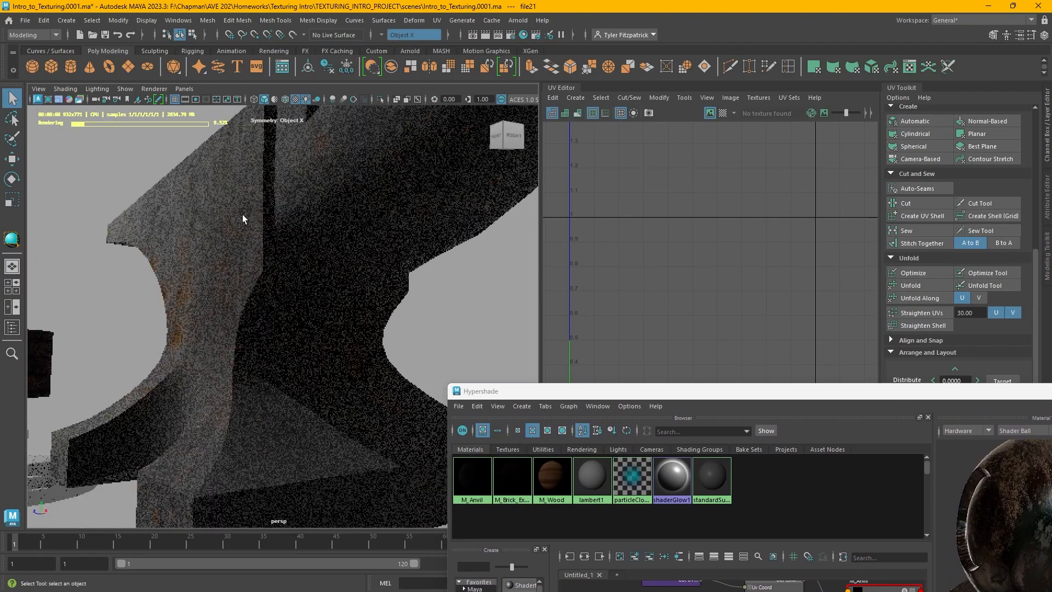
middle_click_drag(243, 216, 333, 260, "alt")
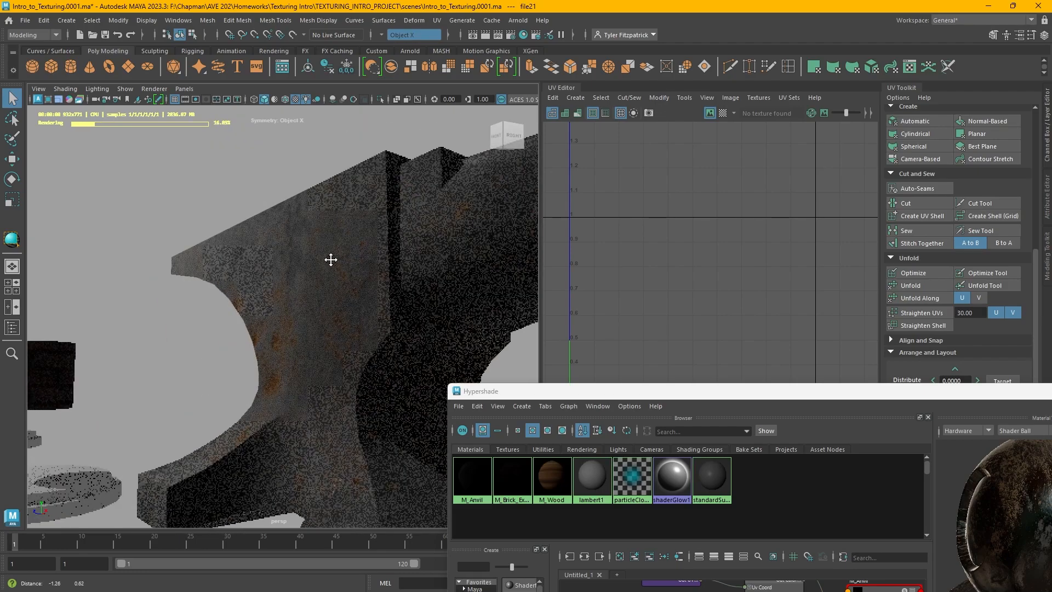
left_click_drag(330, 258, 324, 256, "alt")
right_click_drag(324, 256, 352, 262, "alt")
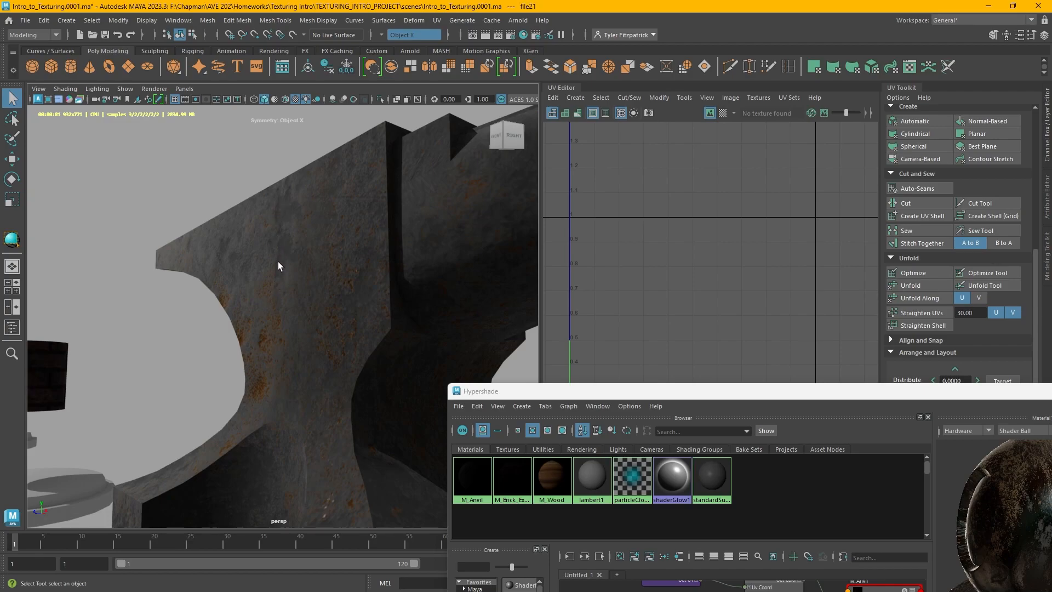
left_click_drag(307, 284, 345, 273, "alt")
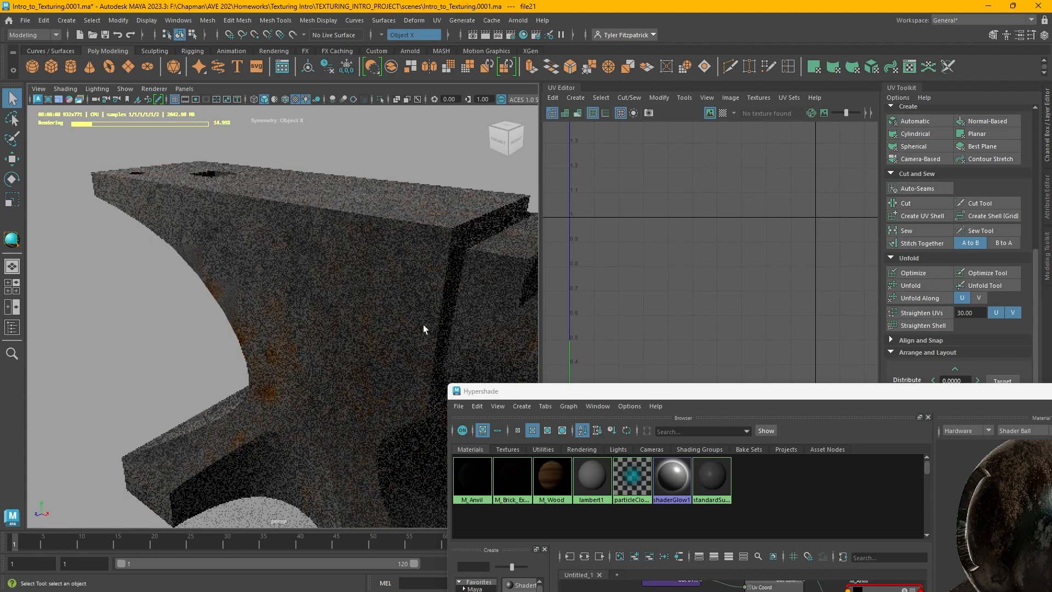
scroll(421, 325, "down", 5)
middle_click_drag(400, 317, 357, 294, "alt")
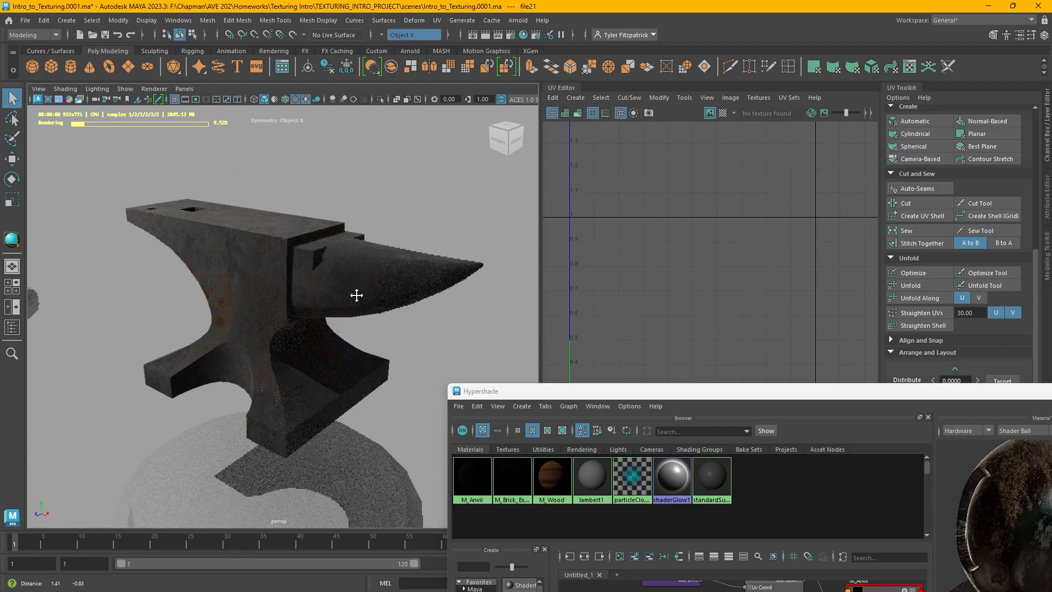
Stop the Arnold viewport render, move to the brick wall object and close the UV Editor
left_click(37, 99)
scroll(476, 300, "down", 7)
middle_click_drag(395, 297, 311, 277, "alt")
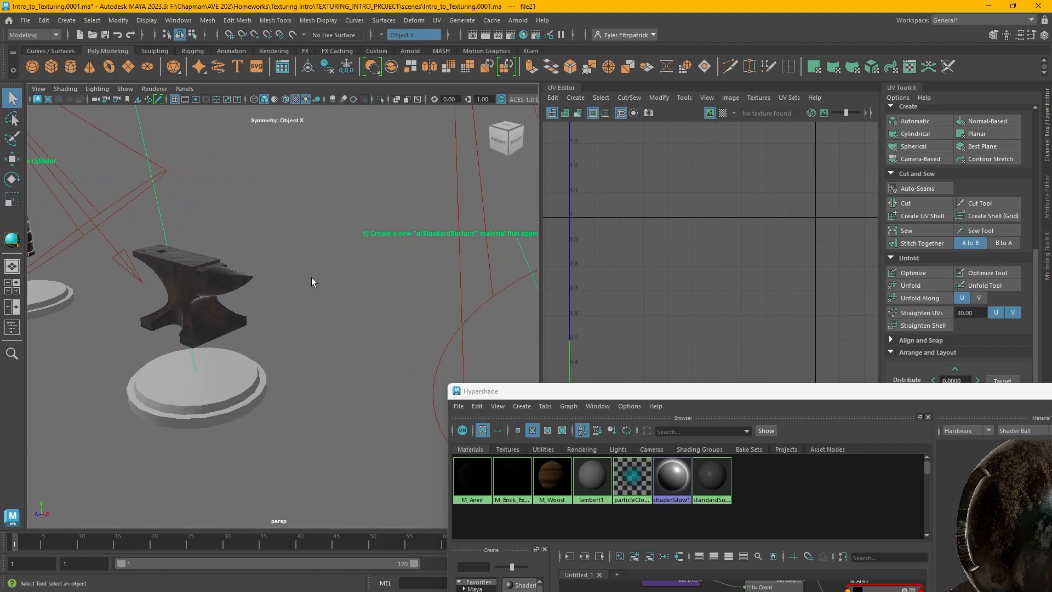
scroll(320, 284, "down", 4)
middle_click_drag(422, 320, 292, 264, "alt")
left_click_drag(295, 265, 316, 266, "alt")
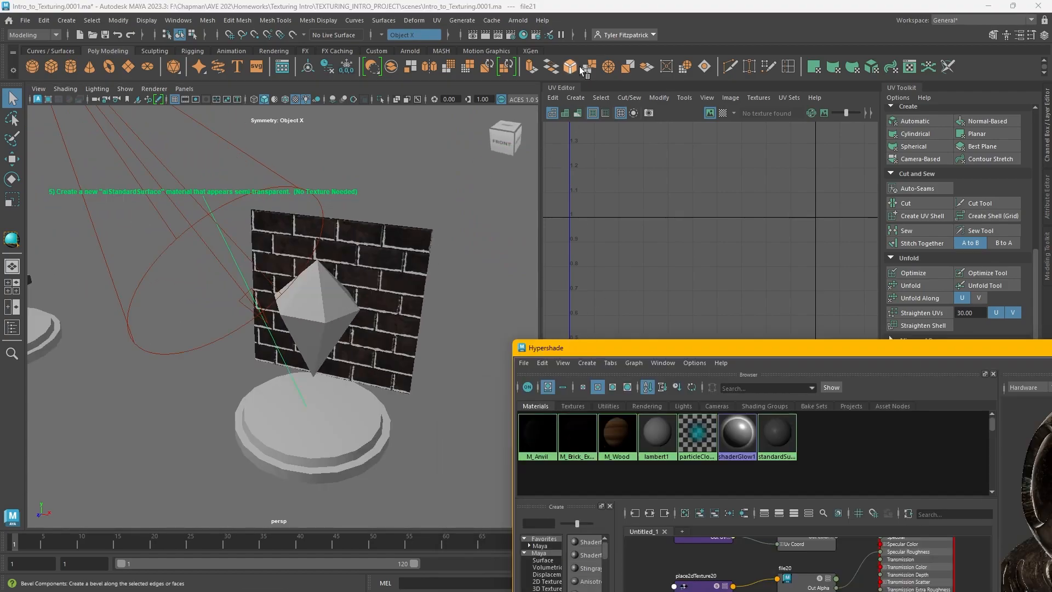
left_click_drag(568, 89, 507, 149)
left_click_drag(482, 164, 466, 72)
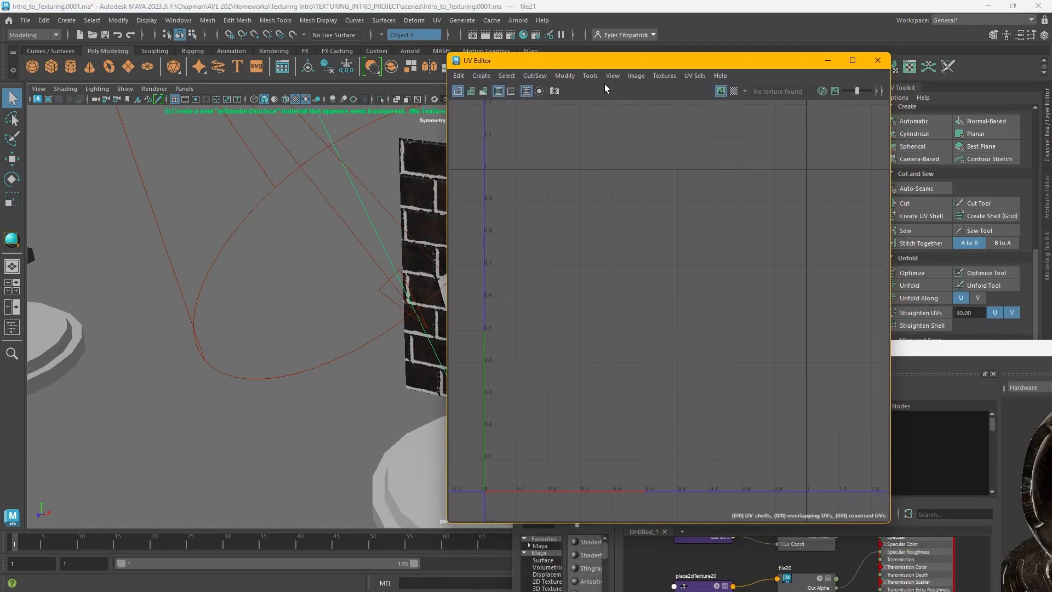
left_click(877, 56)
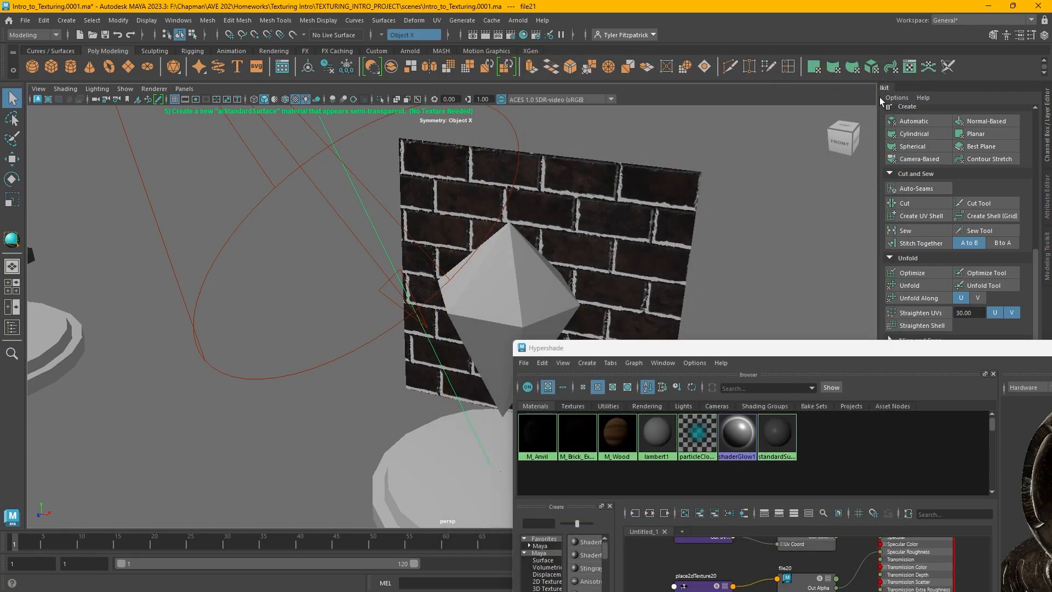
Assign a new aiStandardSurface material to the crystal cone in front of the brick wall
left_click_drag(900, 87, 559, 114)
left_click(677, 114)
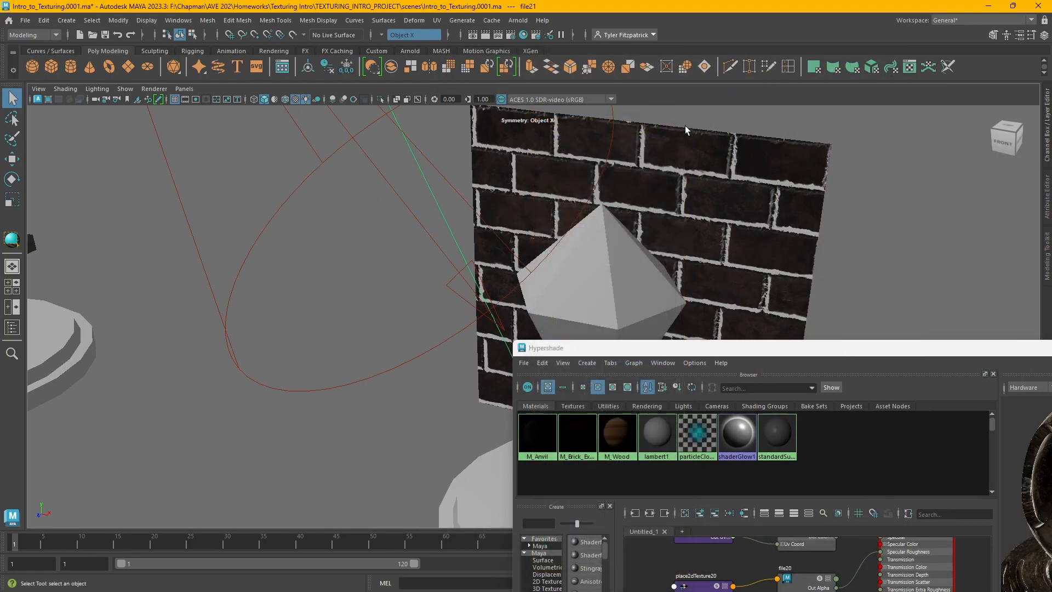
left_click_drag(794, 351, 892, 349)
middle_click_drag(806, 261, 477, 264, "alt")
left_click_drag(697, 345, 598, 101)
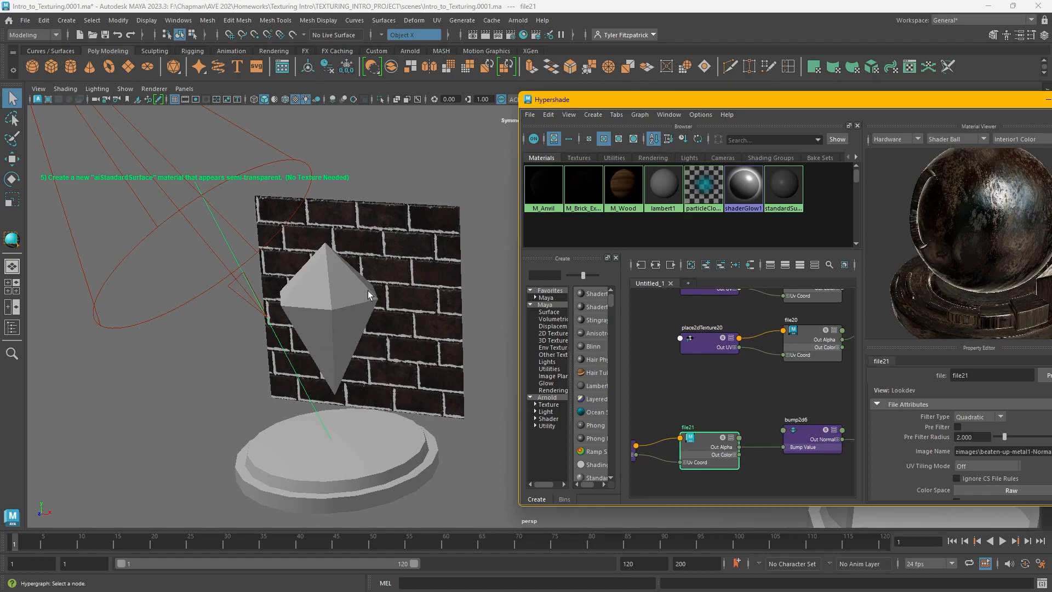
left_click(347, 296)
right_click(346, 297)
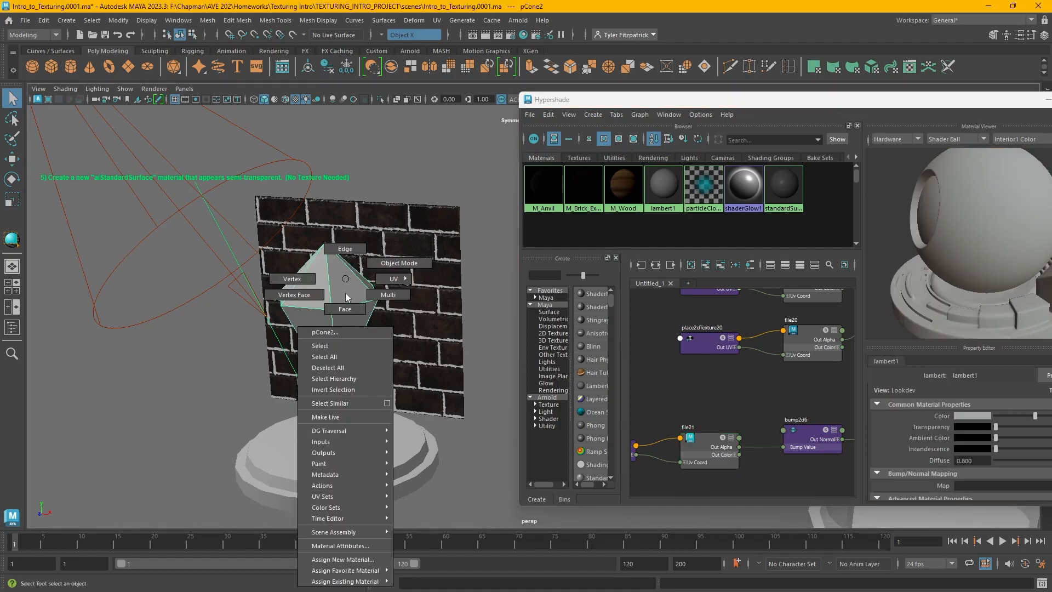
left_click(342, 559)
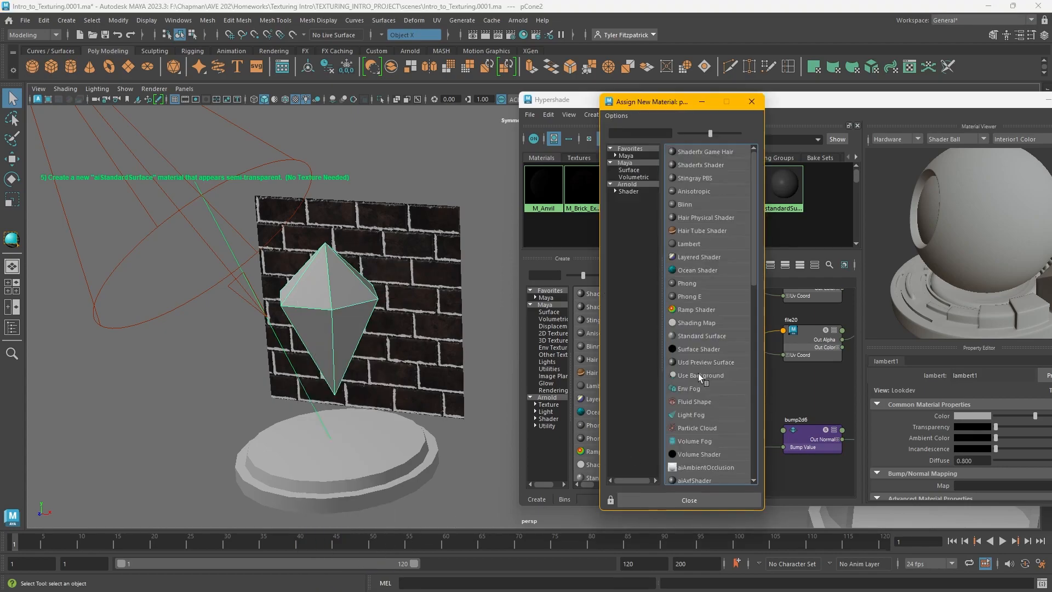
scroll(718, 258, "down", 5)
scroll(718, 258, "up", 5)
left_click(628, 184)
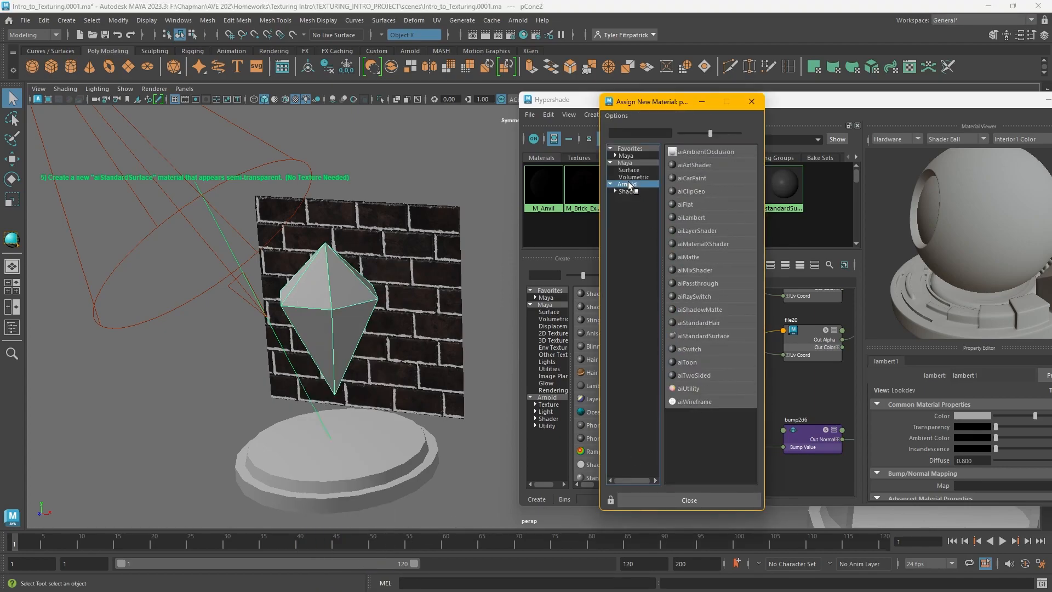
left_click(723, 335)
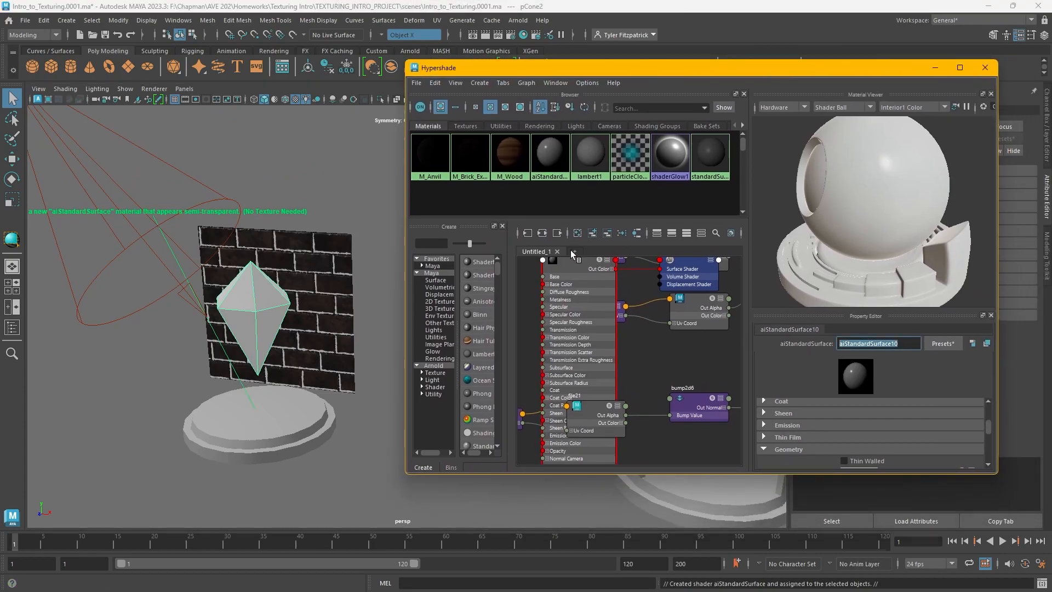
Show the new material's network in the graph and rename the material M_Glass
left_click(551, 159)
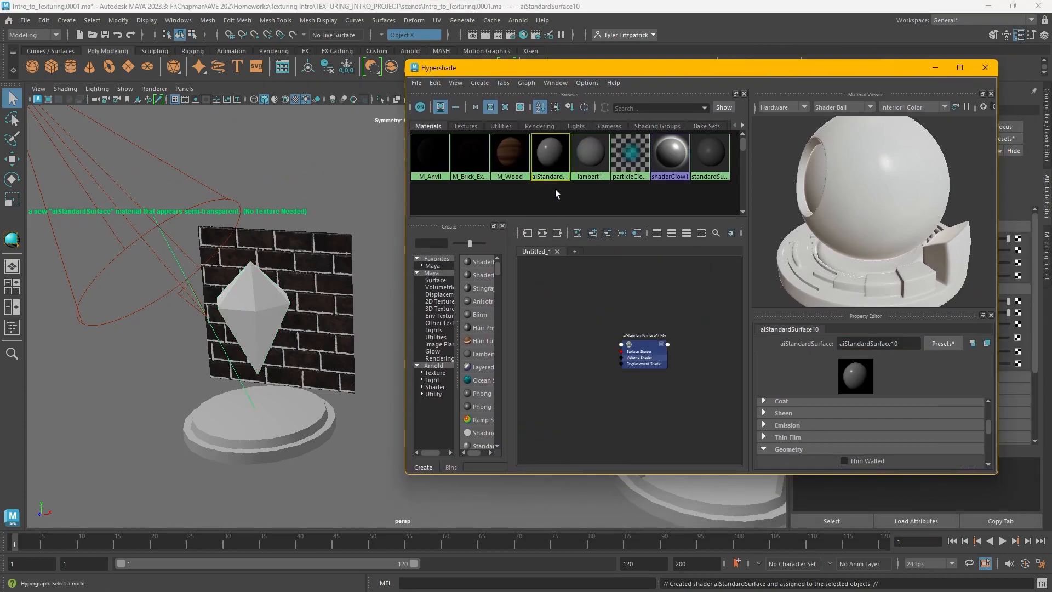
left_click(543, 234)
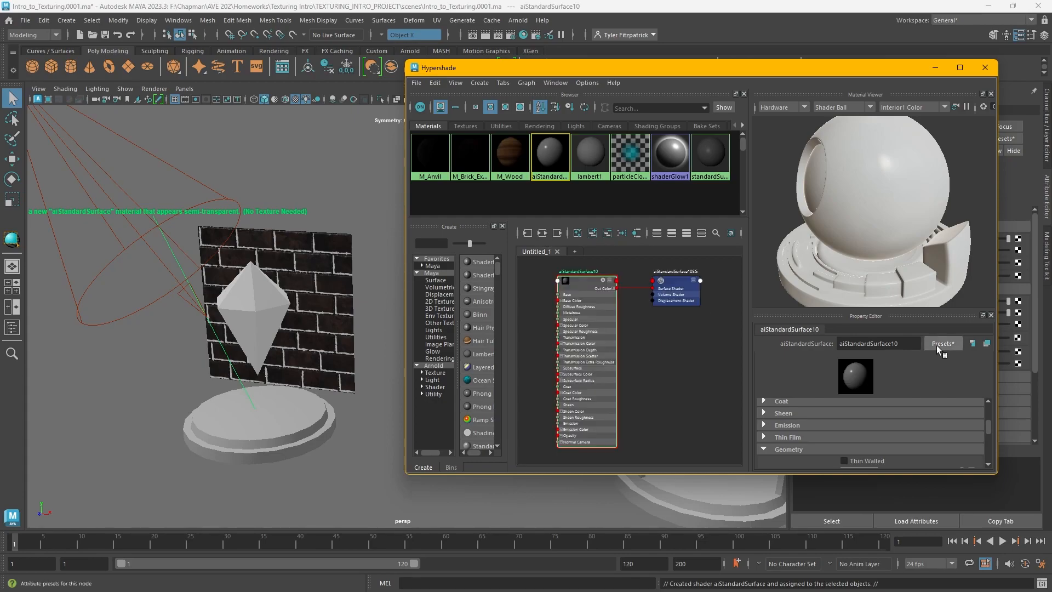
left_click_drag(920, 344, 715, 332)
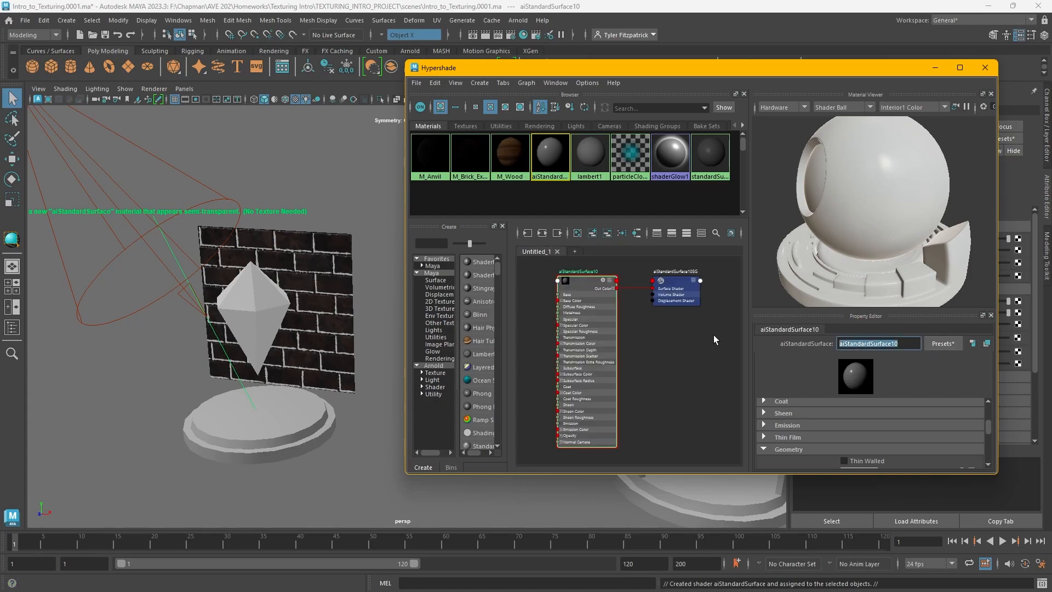
type("M_Glass")
key("Return")
Set M_Glass's Transmission Weight to 1
left_click_drag(738, 476, 767, 559)
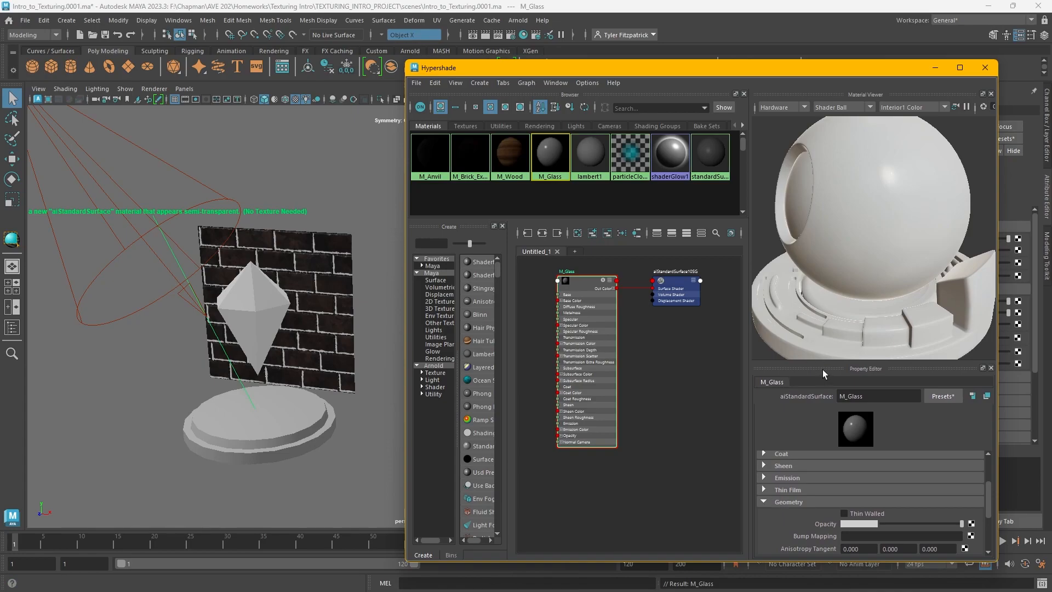
left_click_drag(824, 363, 833, 215)
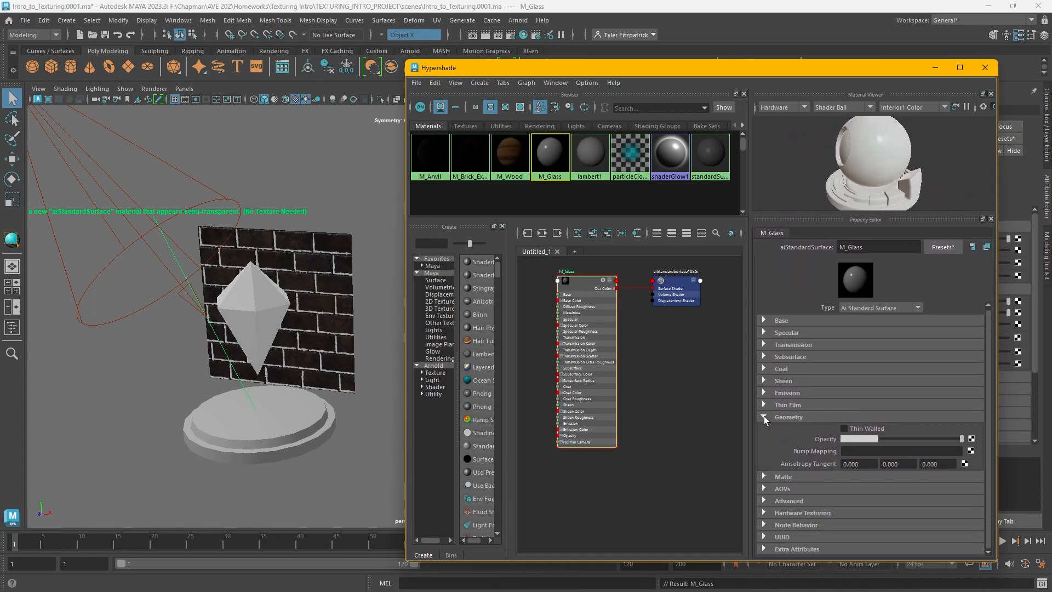
left_click(763, 416)
left_click(764, 345)
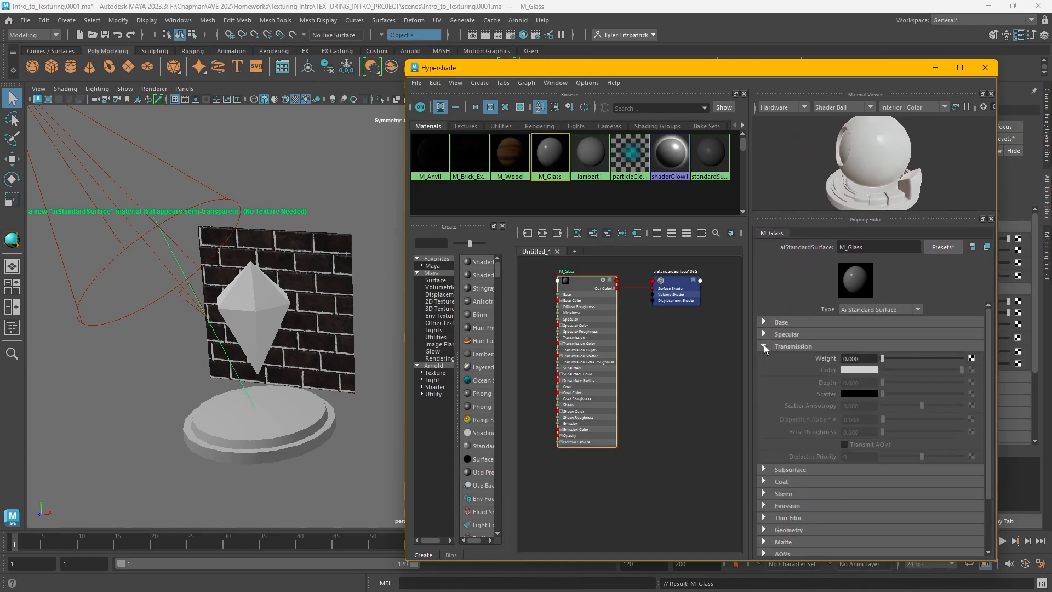
left_click_drag(882, 358, 991, 360)
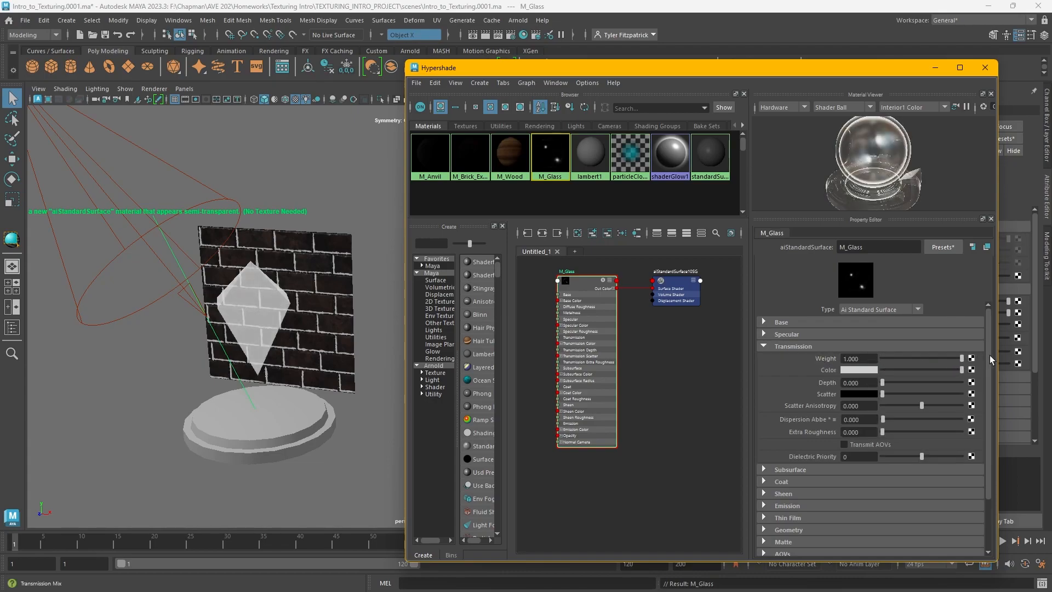
Render the glass crystal in the Arnold viewport to inspect its transparency up close, then stop the render
scroll(307, 306, "up", 5)
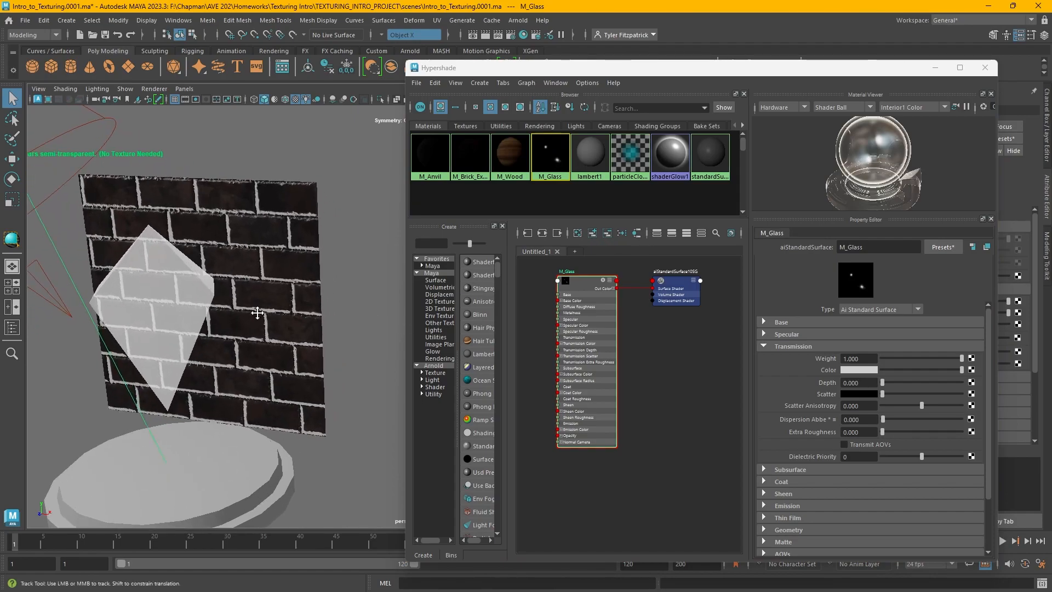
middle_click_drag(258, 316, 307, 370, "alt")
left_click_drag(307, 370, 252, 367, "alt")
middle_click_drag(251, 367, 244, 397, "alt")
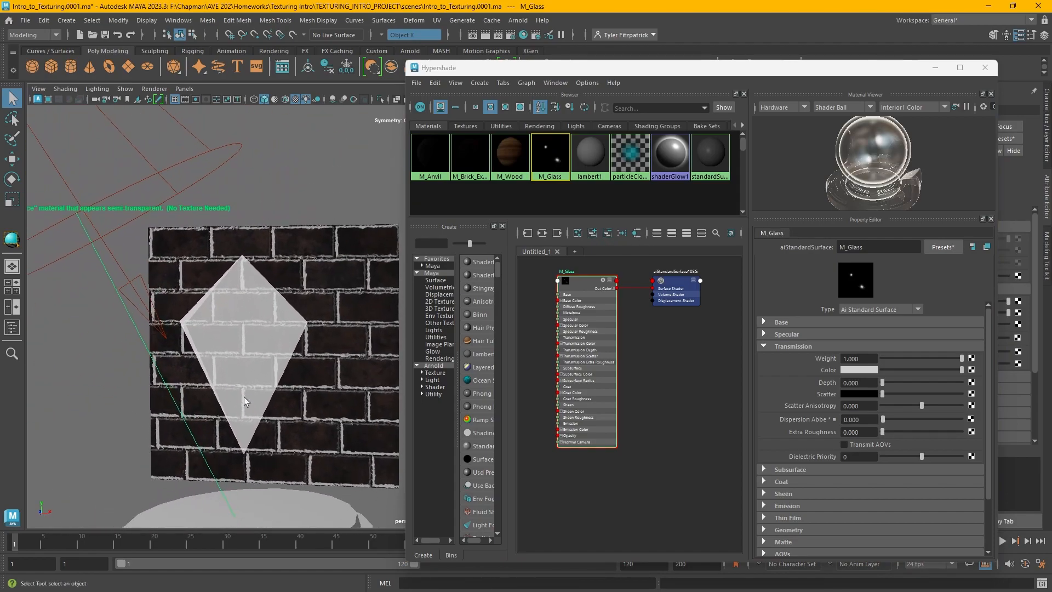
left_click(36, 98)
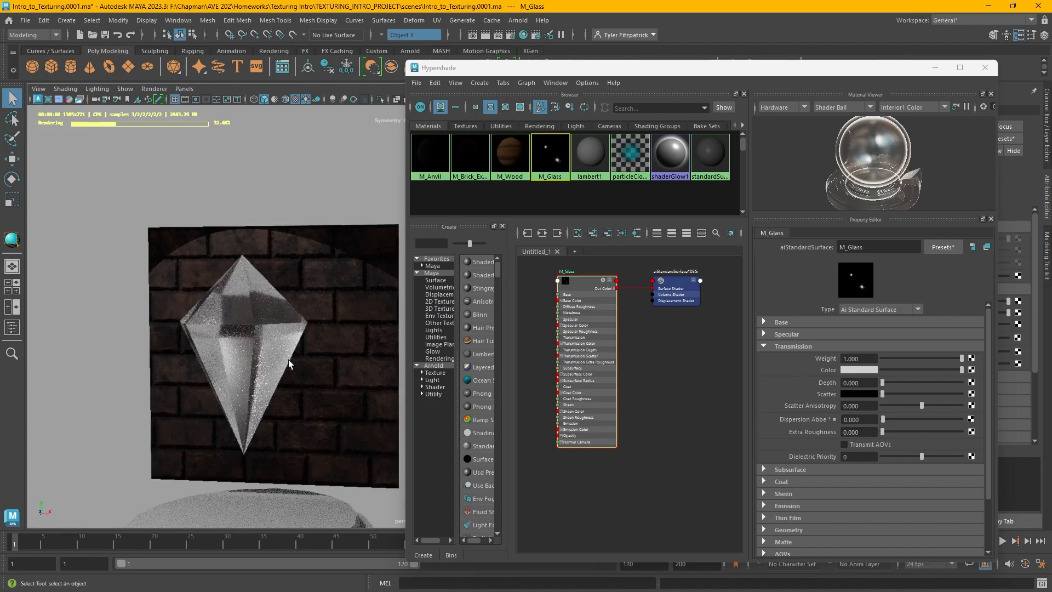
left_click(243, 331)
key("f")
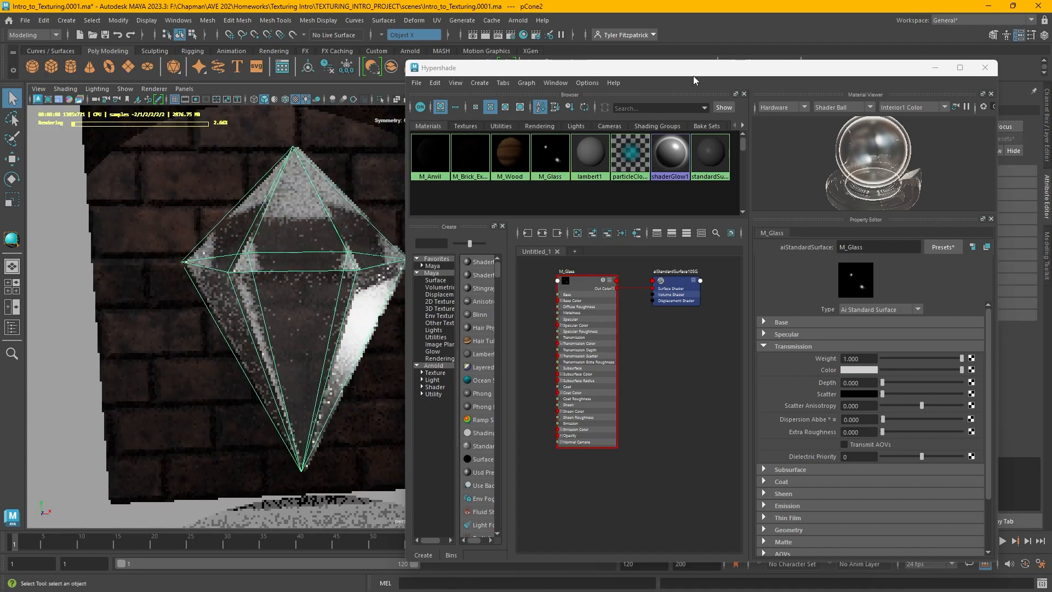
left_click_drag(458, 67, 778, 56)
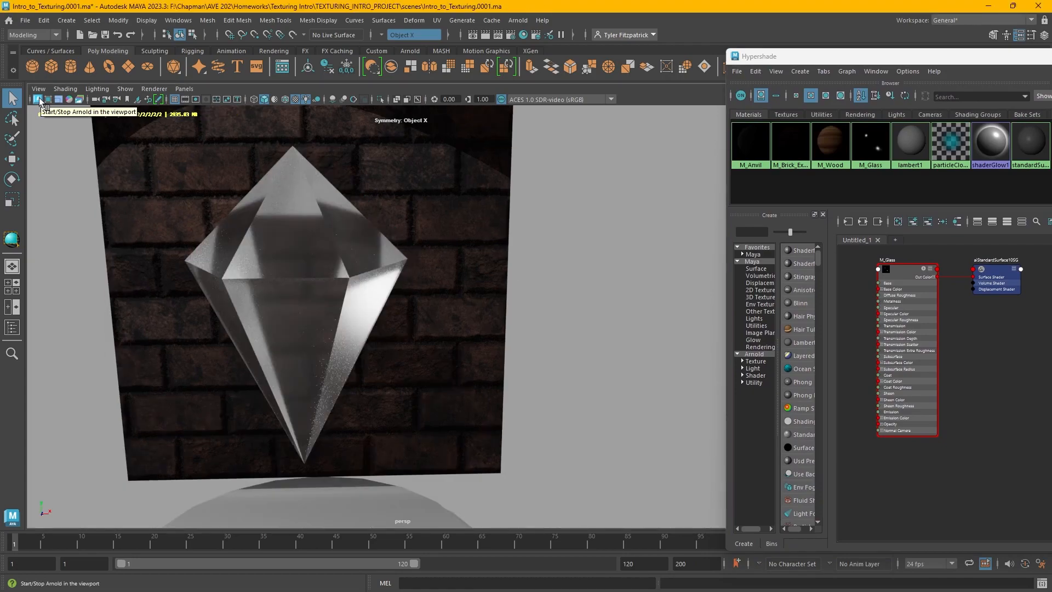
left_click(38, 99)
Assign a new aiStandardSurface material to the crystal inside the cylindrical display case
mouse_move(524, 301)
right_mouse_down("alt")
mouse_move(436, 265)
mouse_move(230, 225)
right_mouse_up("alt")
left_click_drag(493, 272, 474, 265, "alt")
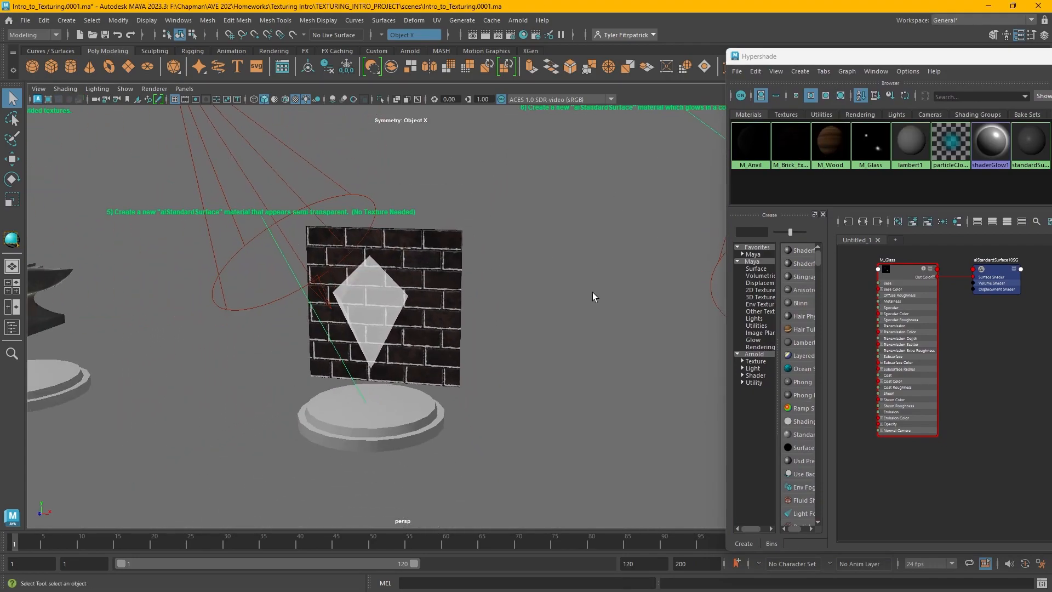
middle_click_drag(602, 285, 299, 311, "alt")
left_click_drag(299, 310, 381, 327, "alt")
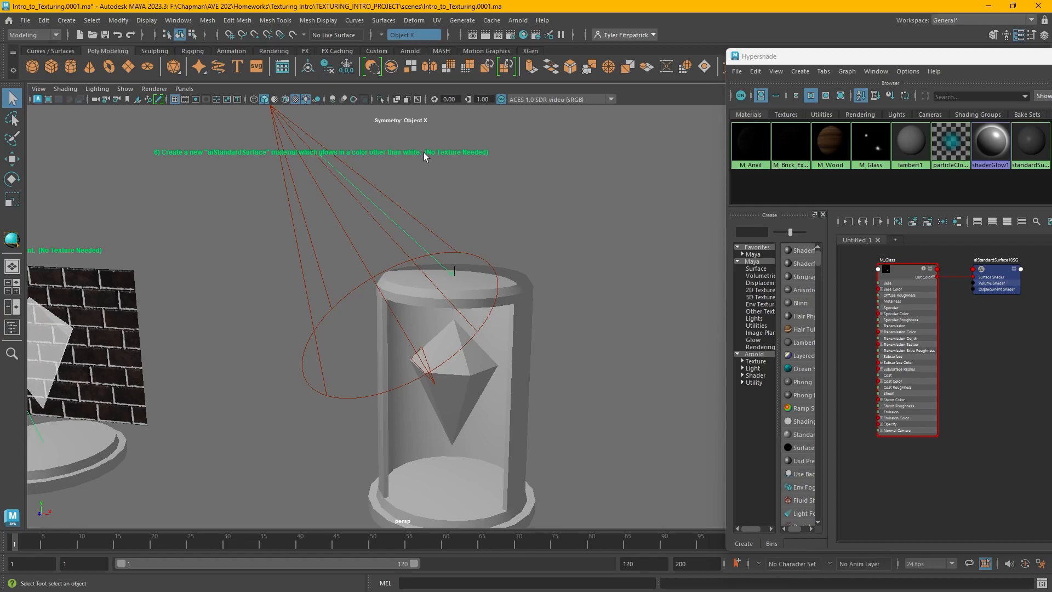
middle_click_drag(600, 280, 559, 244, "alt")
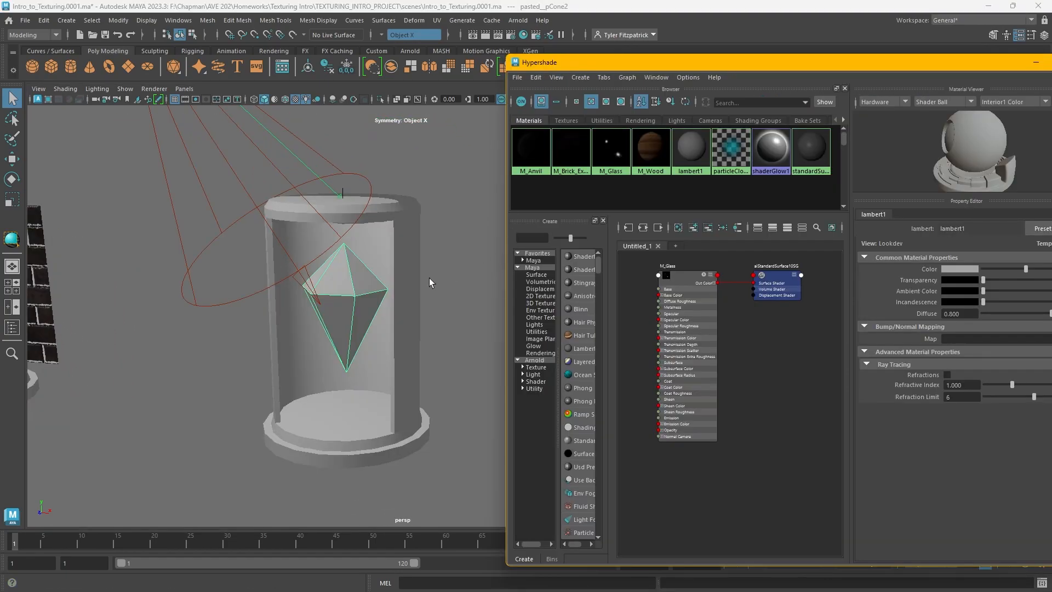
right_click(344, 279)
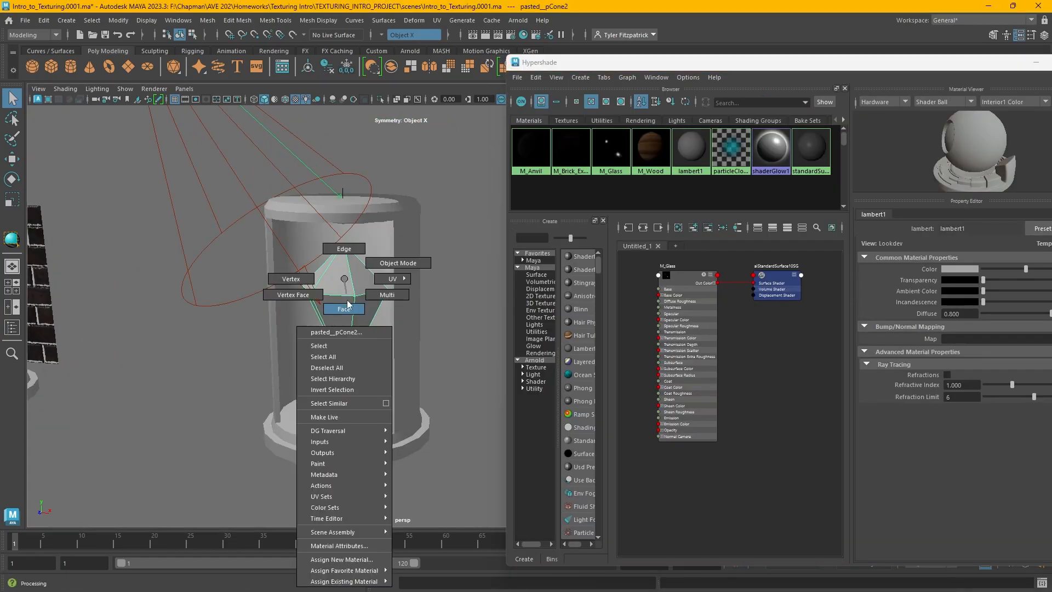
left_click(356, 559)
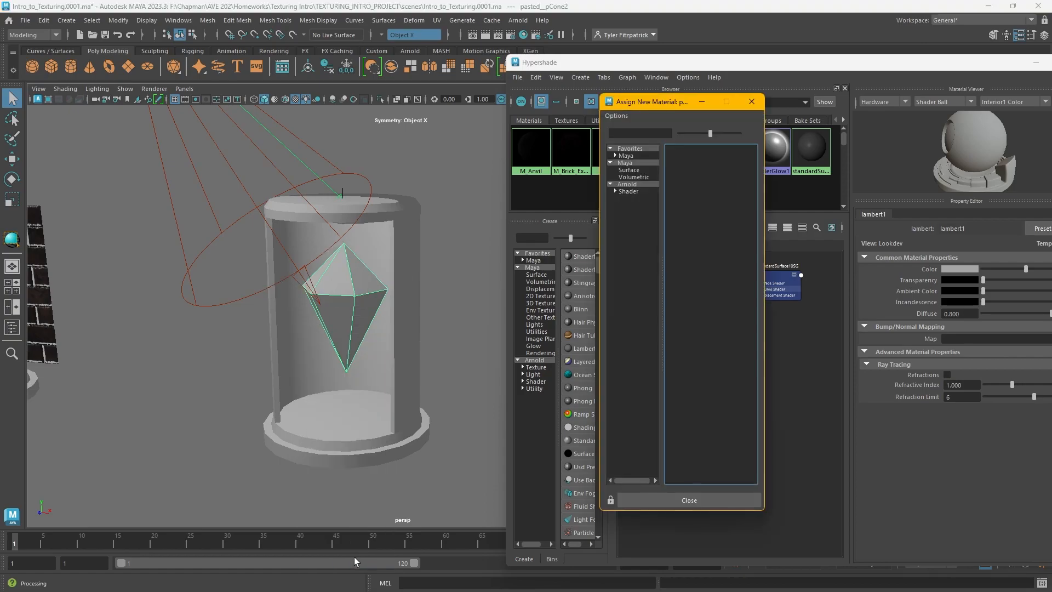
left_click(635, 184)
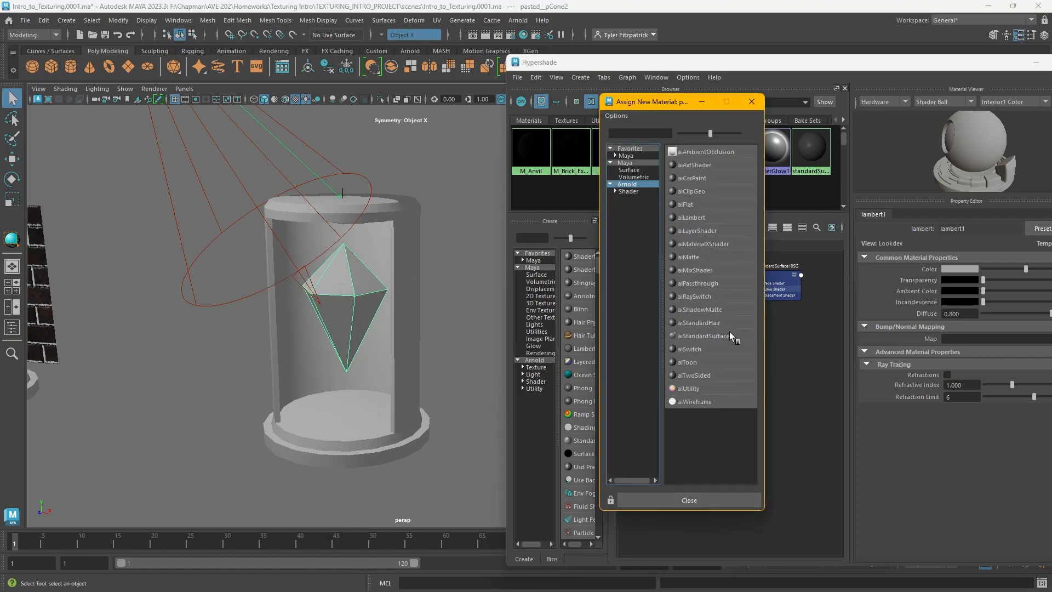
left_click(715, 341)
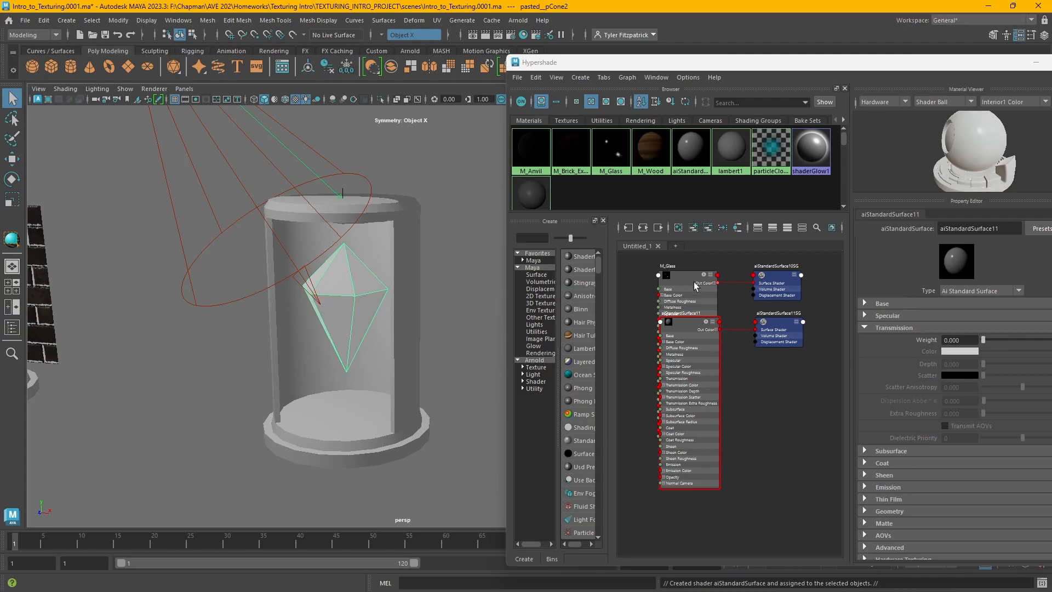
Show the new material's network in the graph and rename the material M_Glow
left_click_drag(722, 68, 685, 66)
left_click(662, 150)
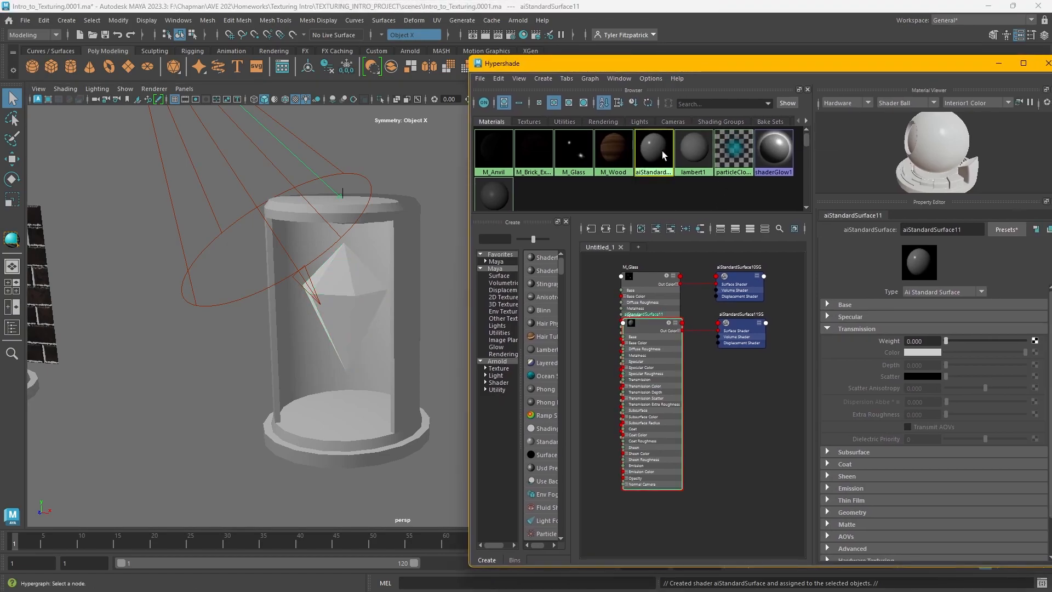
left_click(606, 229)
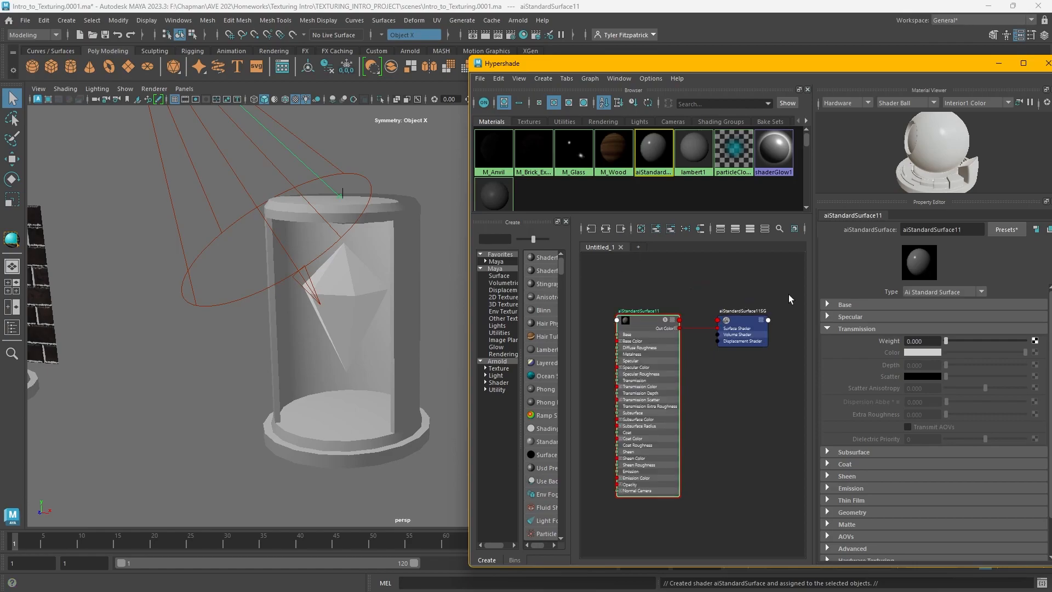
double_click(958, 231)
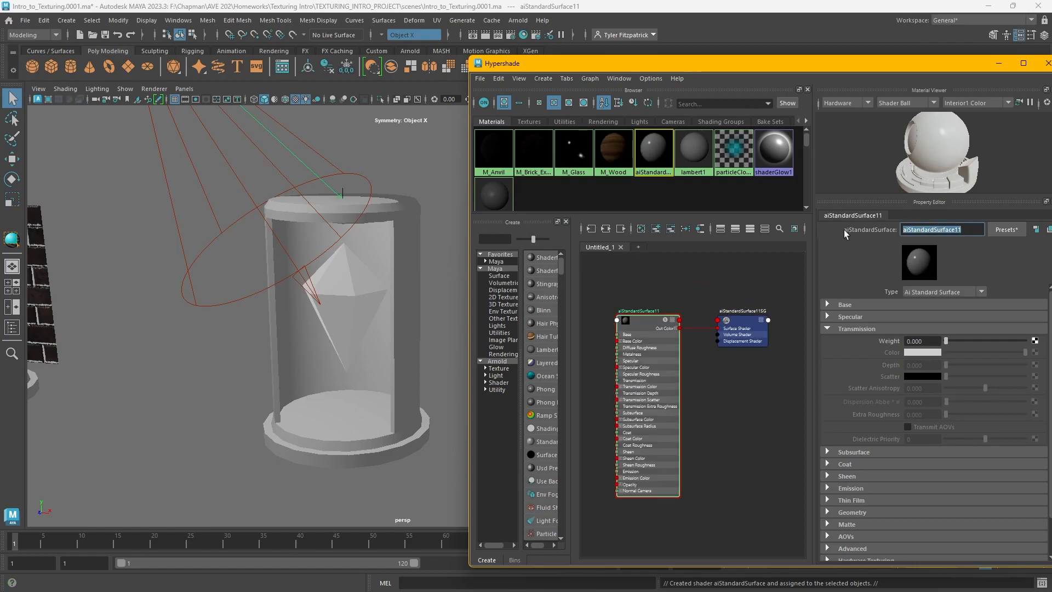
type("M_Glow")
key("Return")
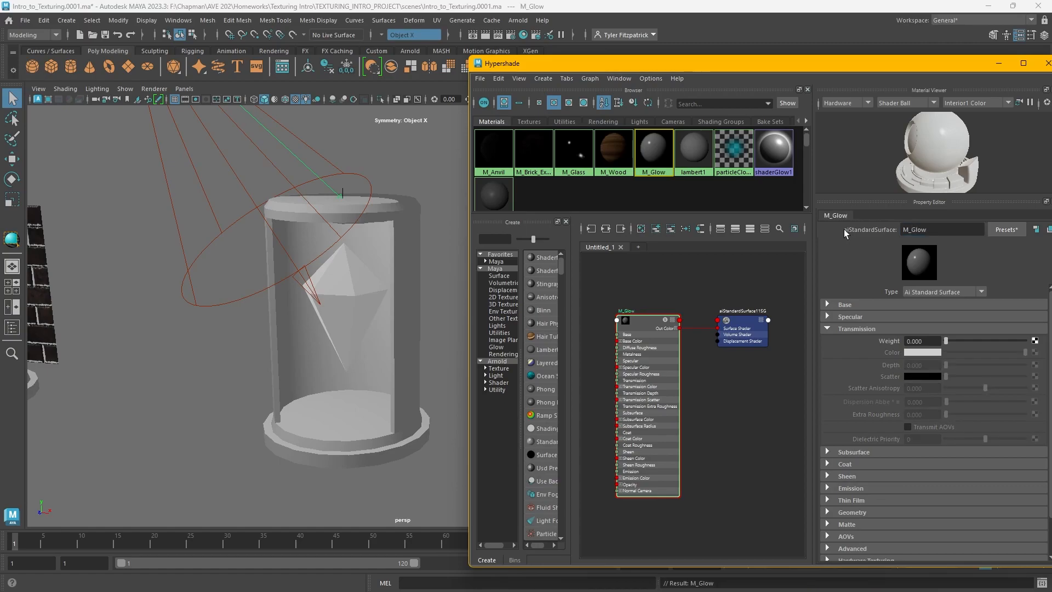
Start the Arnold viewport render and set M_Glow's Emission Weight to 1
left_click(830, 330)
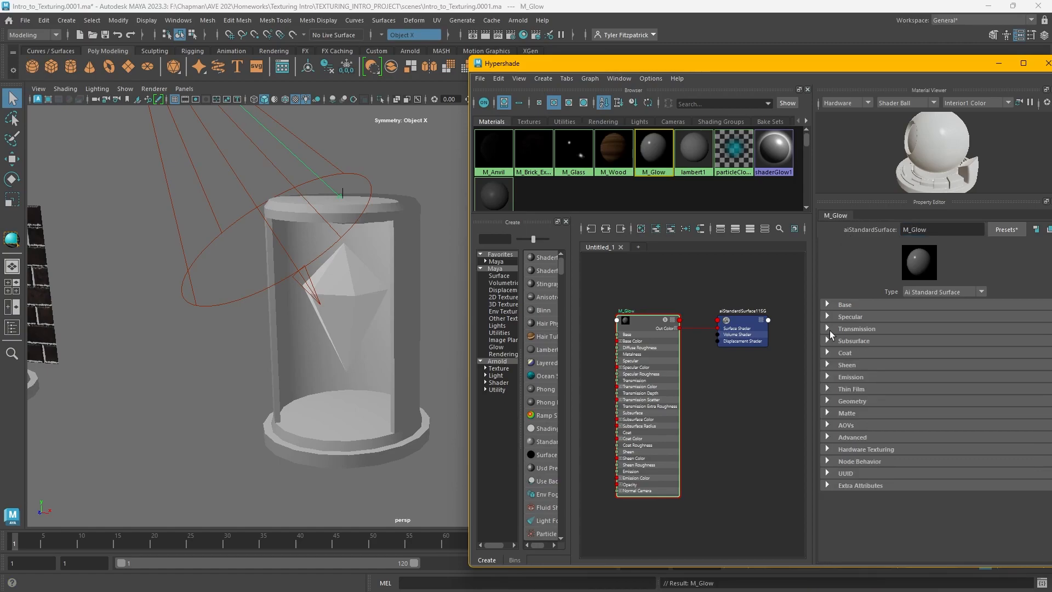
left_click(829, 377)
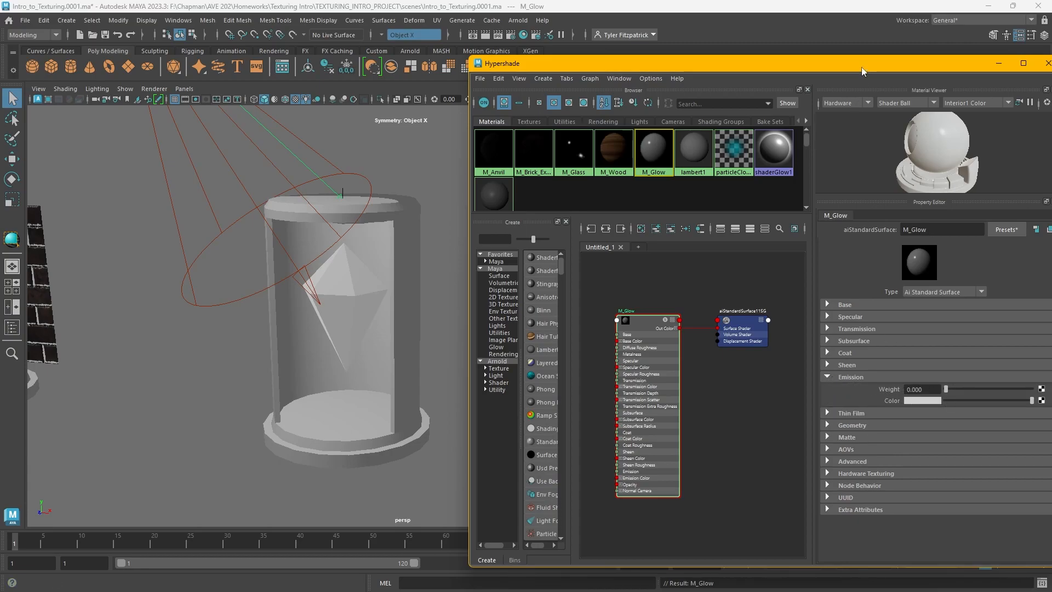
middle_click_drag(378, 203, 324, 211, "alt")
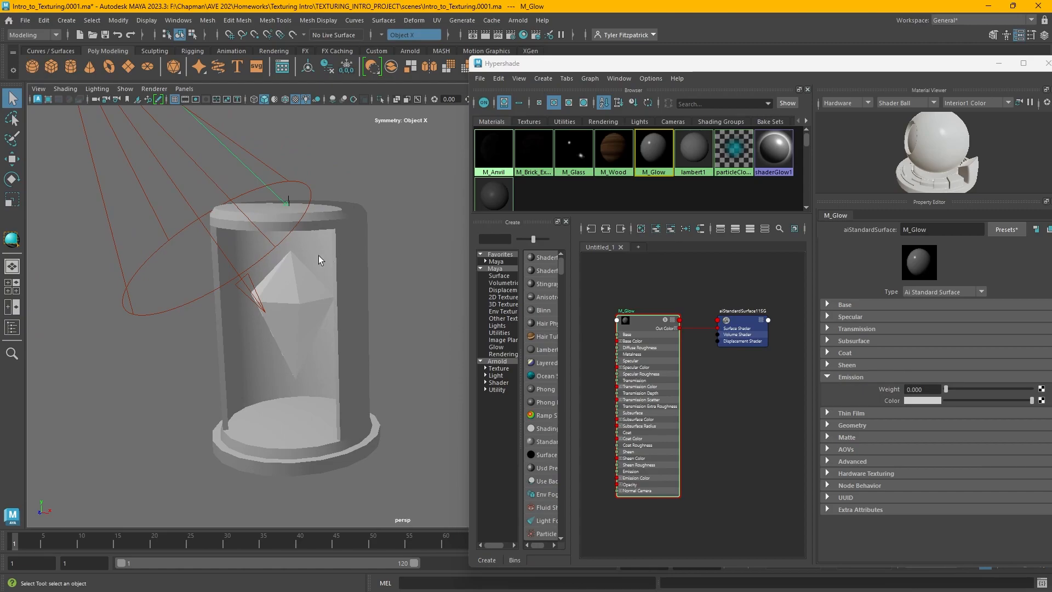
left_click(41, 100)
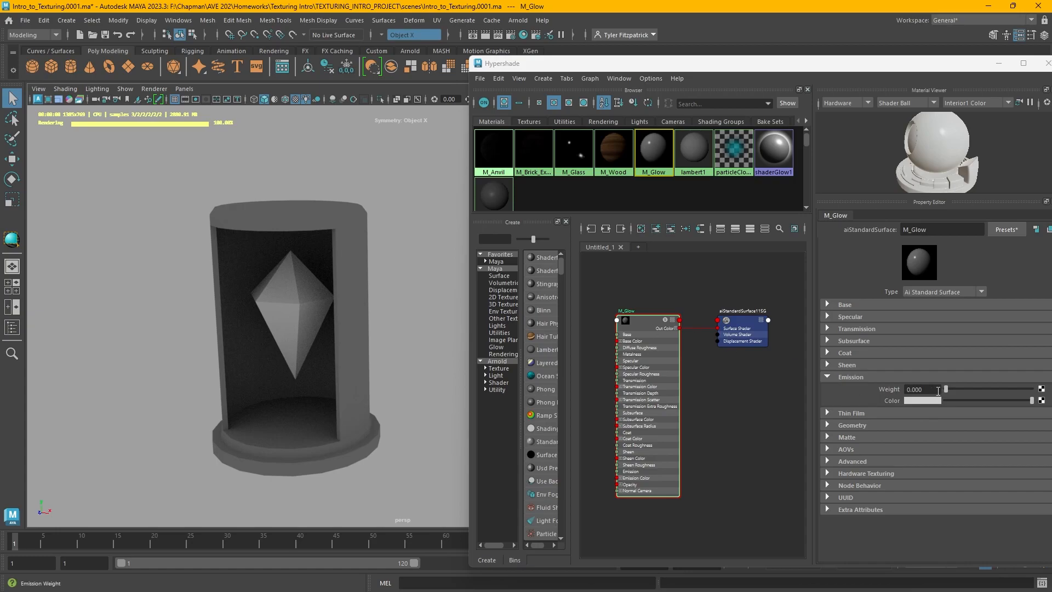
left_click_drag(944, 390, 1044, 390)
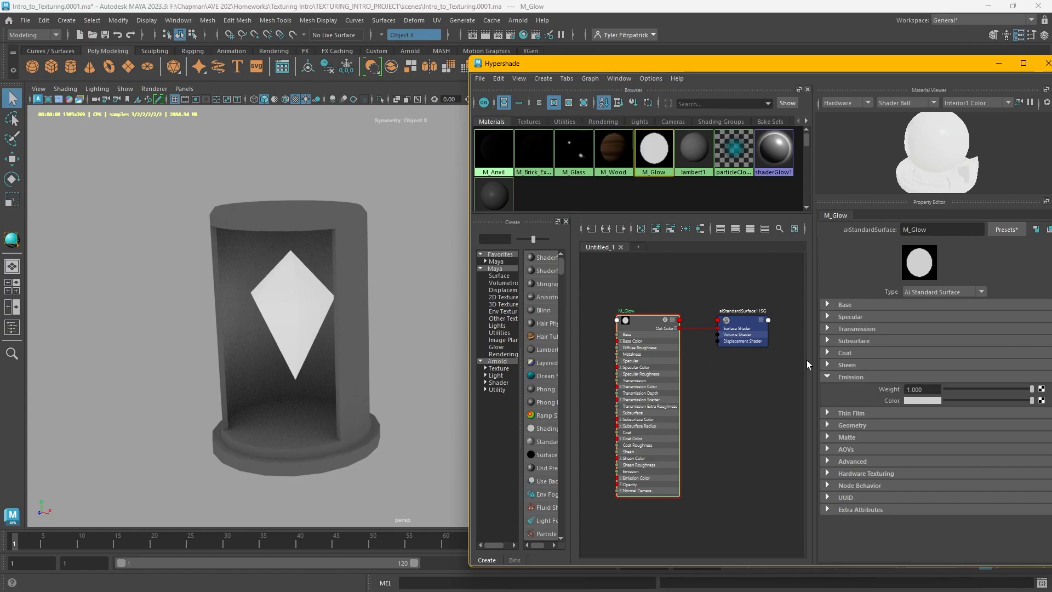
Set M_Glow's emission color to yellow using the color picker
left_click(921, 400)
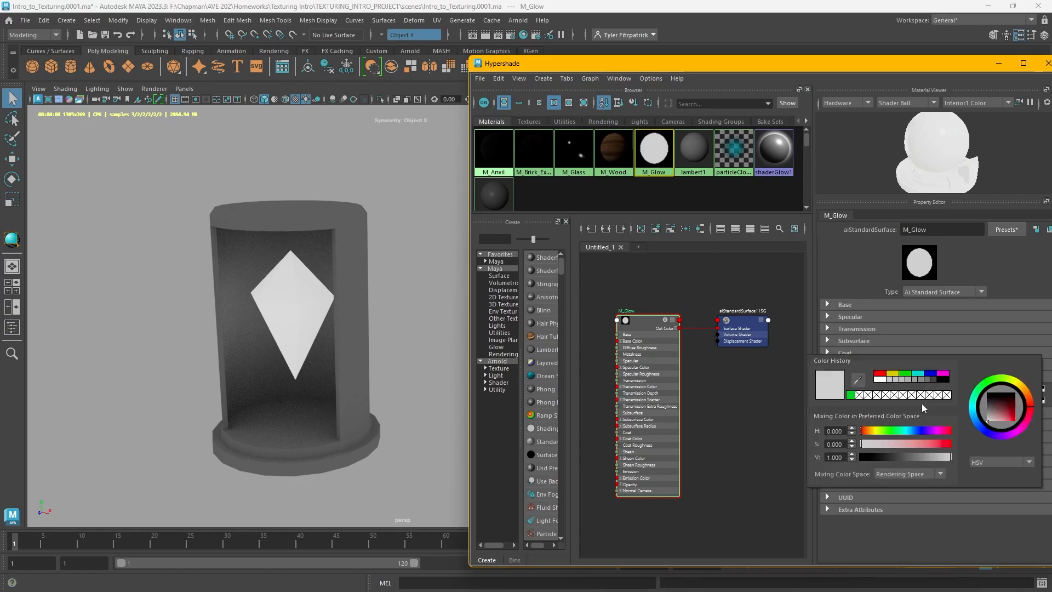
left_click(875, 433)
left_click_drag(895, 444, 1008, 459)
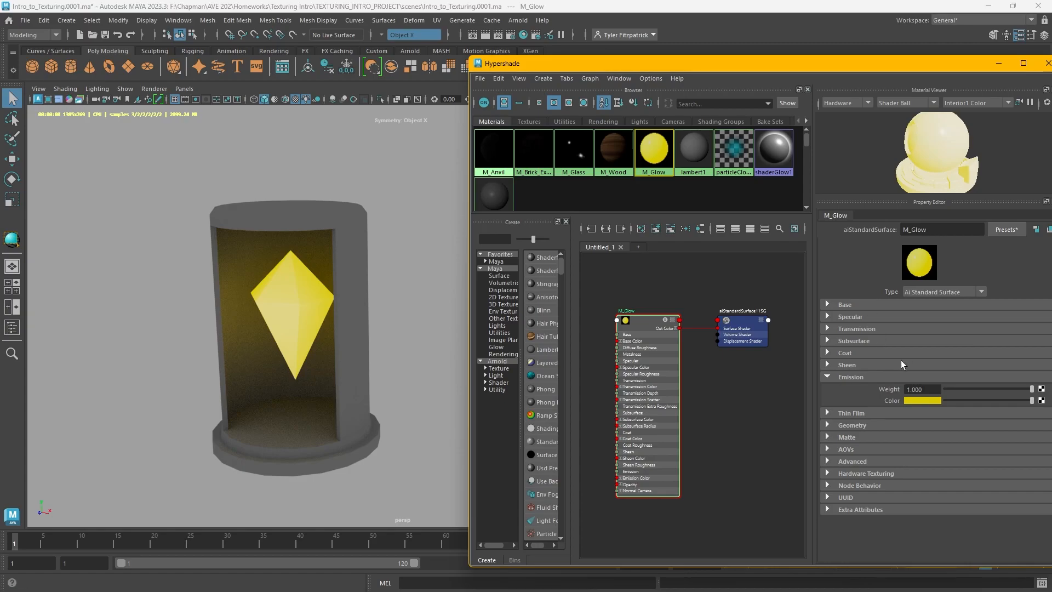
Raise M_Glow's Emission Weight to 5 and then to 10
mouse_move(1031, 389)
left_mouse_down()
mouse_move(1019, 394)
mouse_move(1032, 396)
left_mouse_up()
left_click(926, 385)
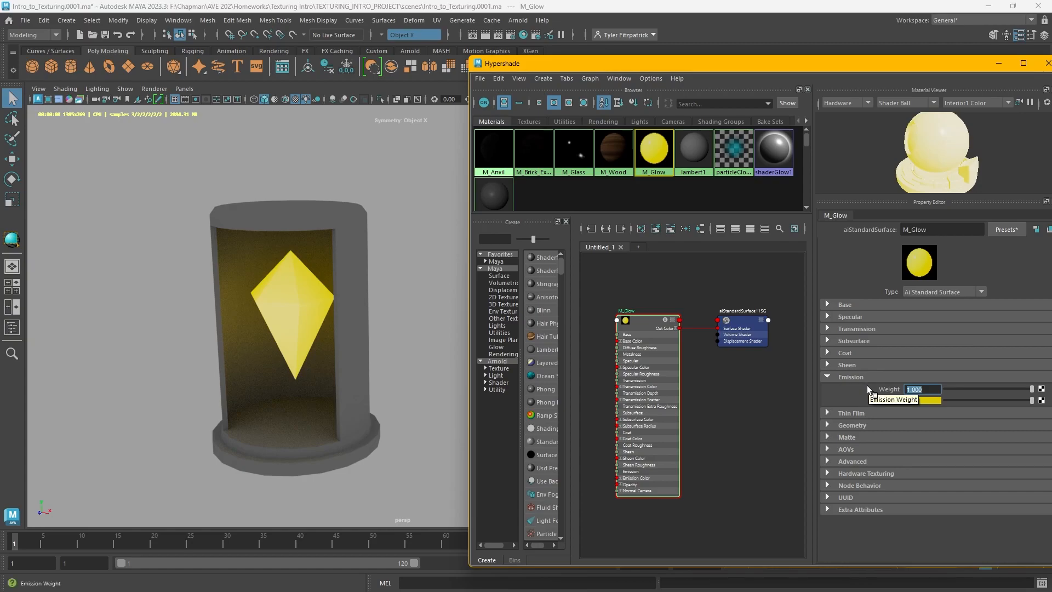
type("5")
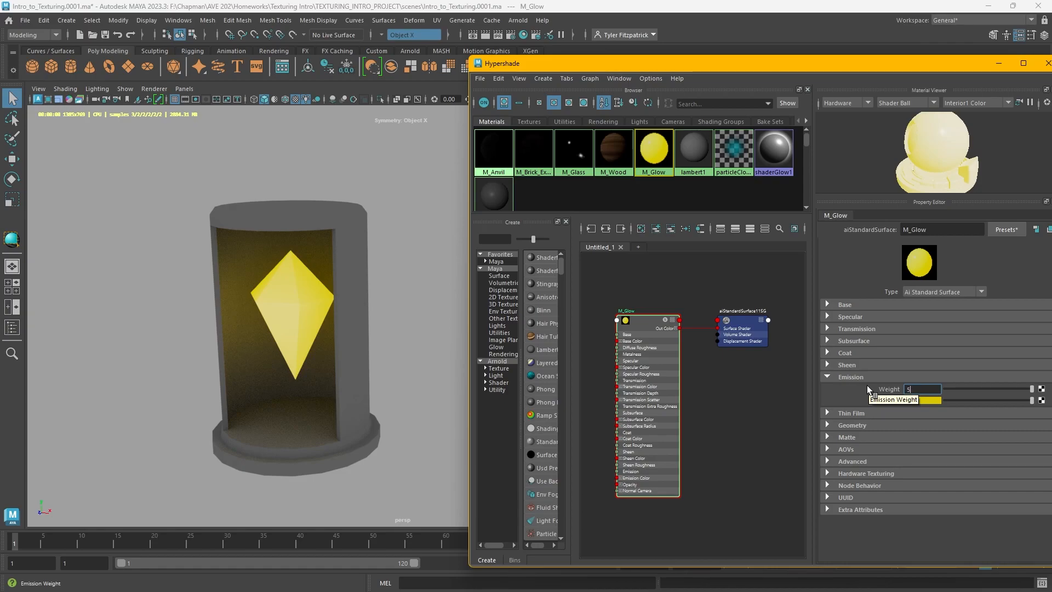
key("Return")
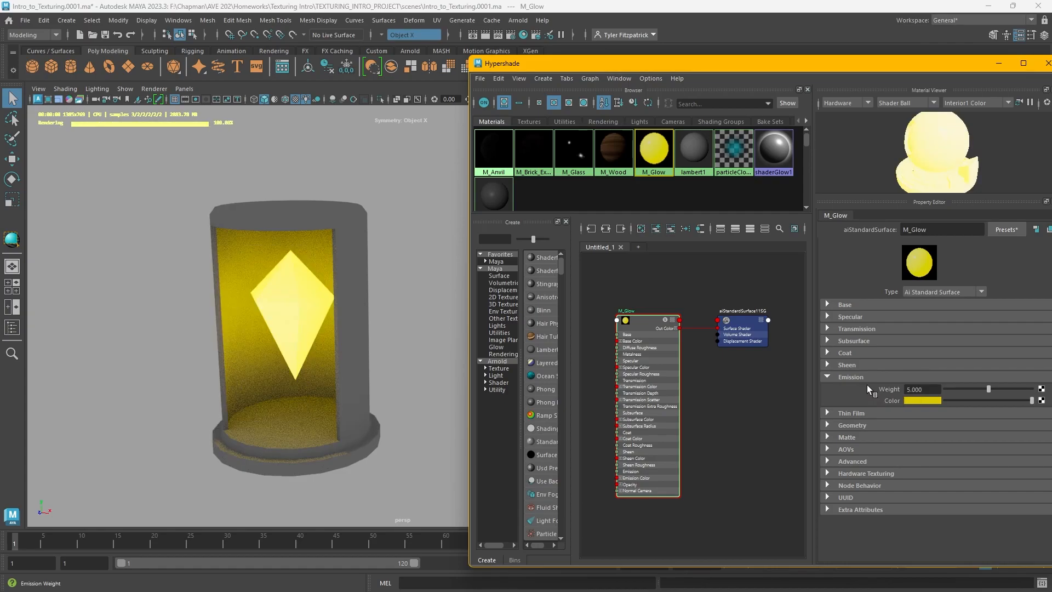
left_click(938, 388)
type("10")
key("Return")
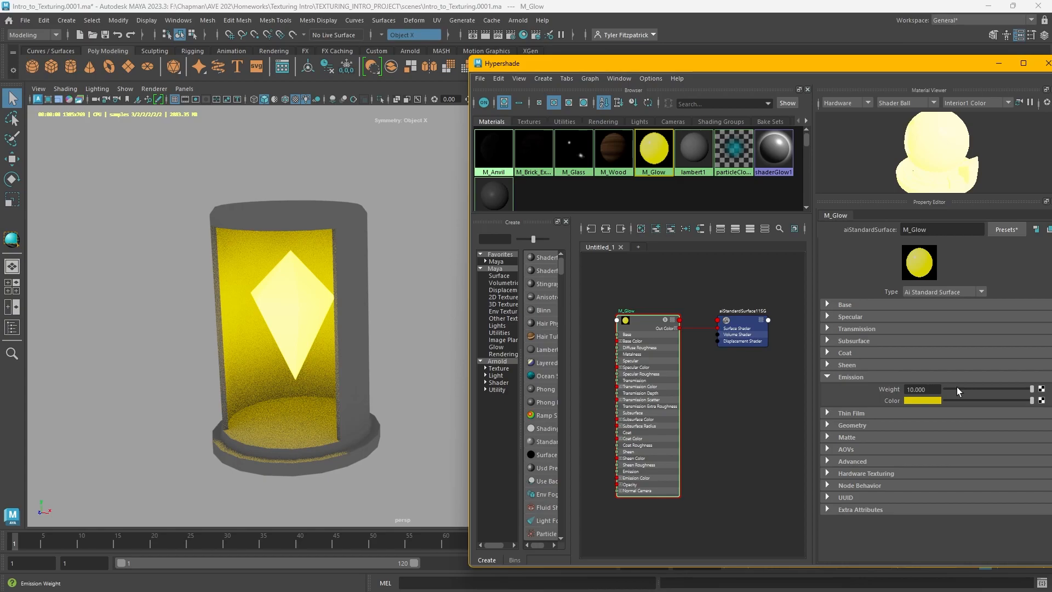
Close the Hypershade and orbit the viewport to inspect the glowing crystal inside its display case
left_click_drag(879, 64, 734, 149)
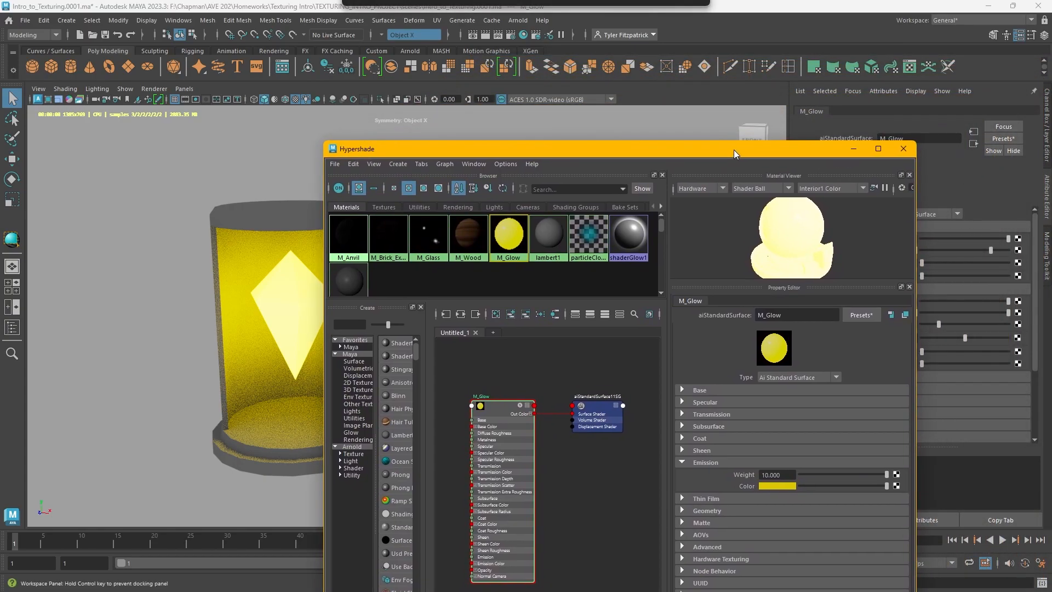
left_click(901, 149)
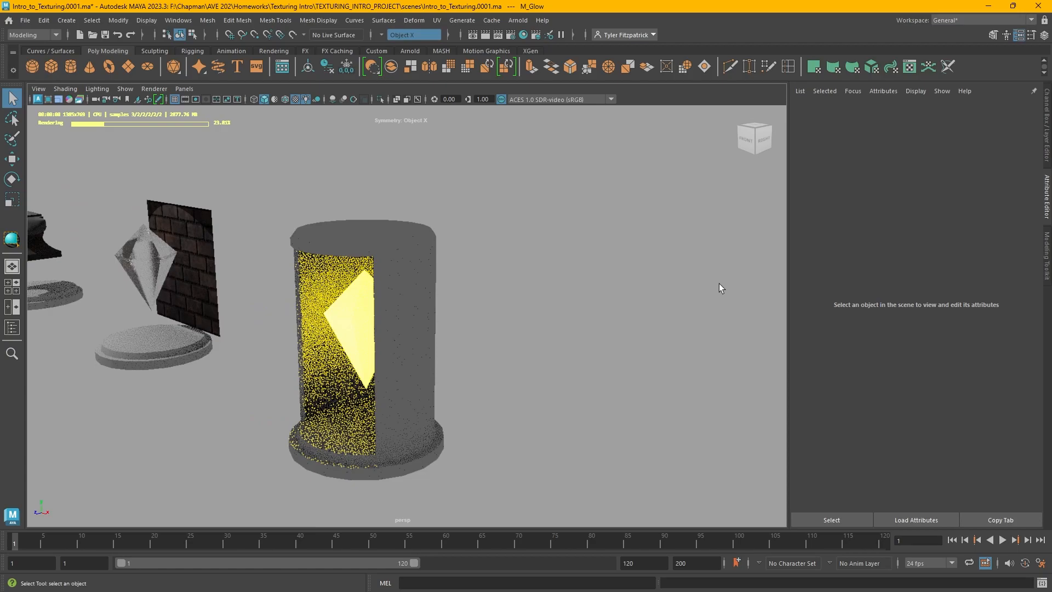
middle_click_drag(712, 270, 820, 268, "alt")
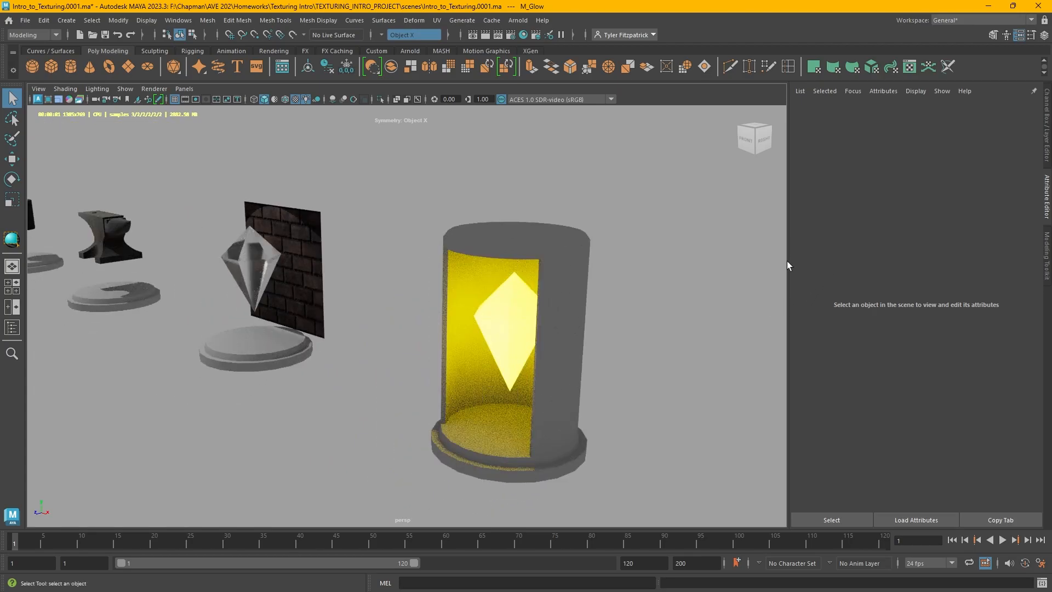
left_click_drag(711, 292, 672, 294, "alt")
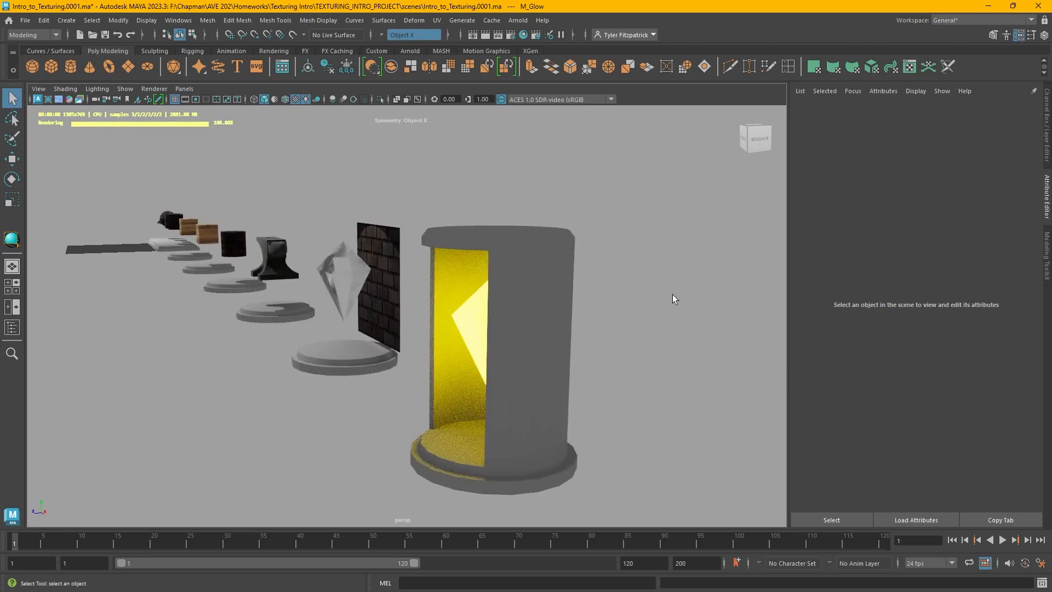